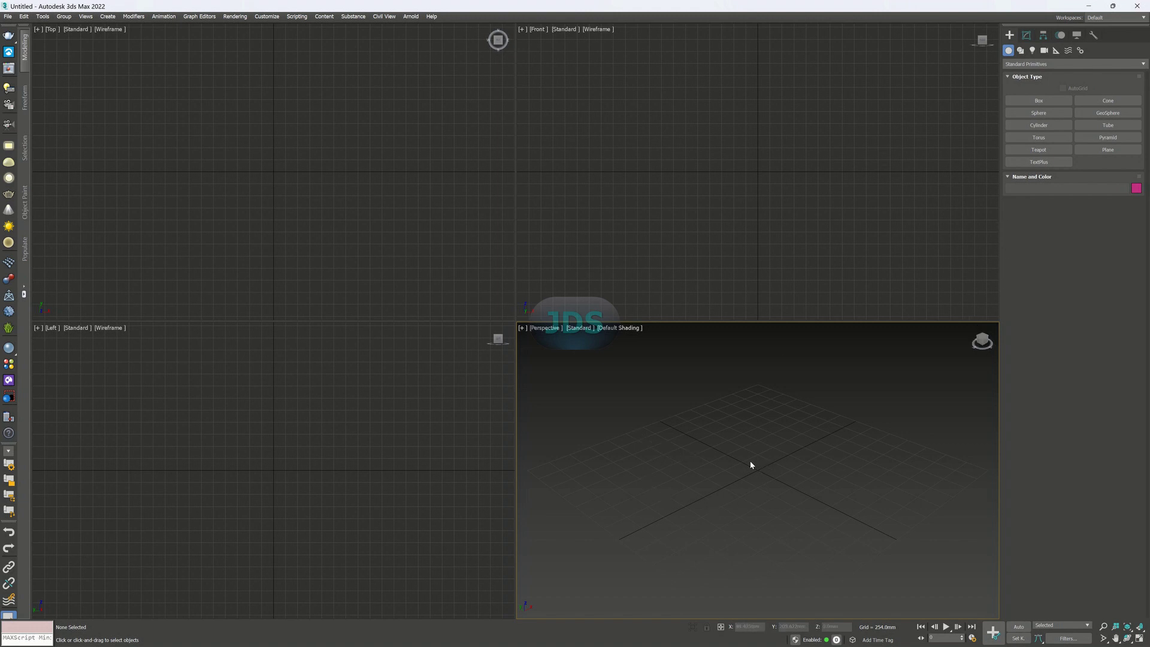
Maximize the Perspective viewport with Alt+W.
key(alt+w)
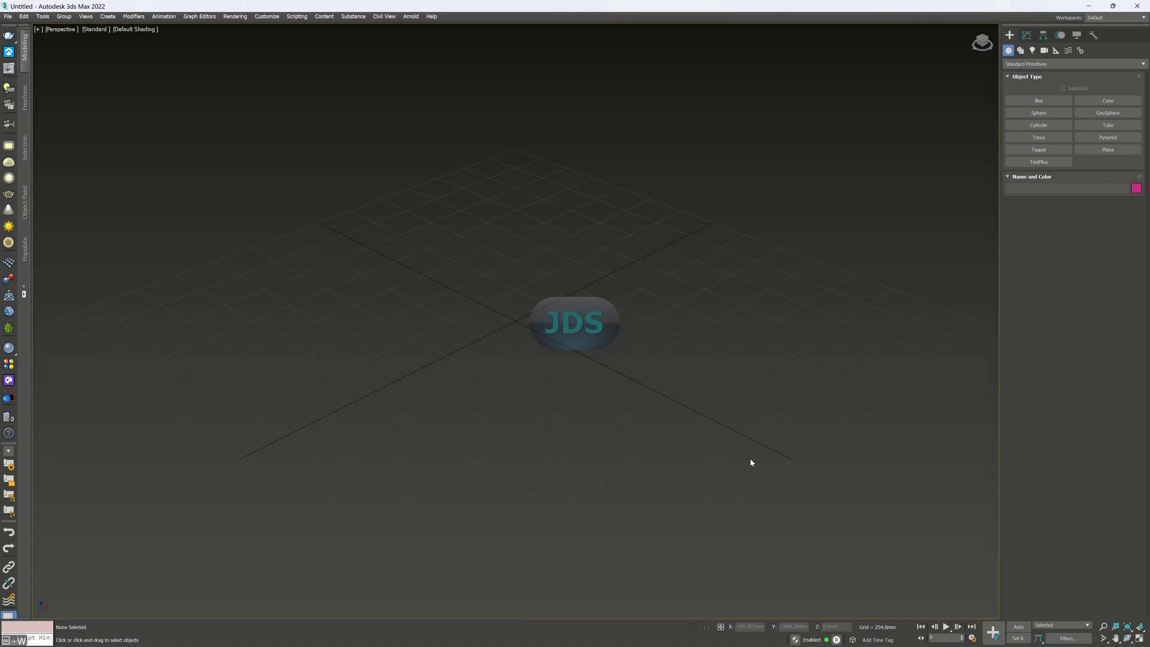
scroll(545, 337, down, 5)
scroll(490, 317, up, 3)
Create a sphere dragged out from the centre of the grid.
click(1039, 102)
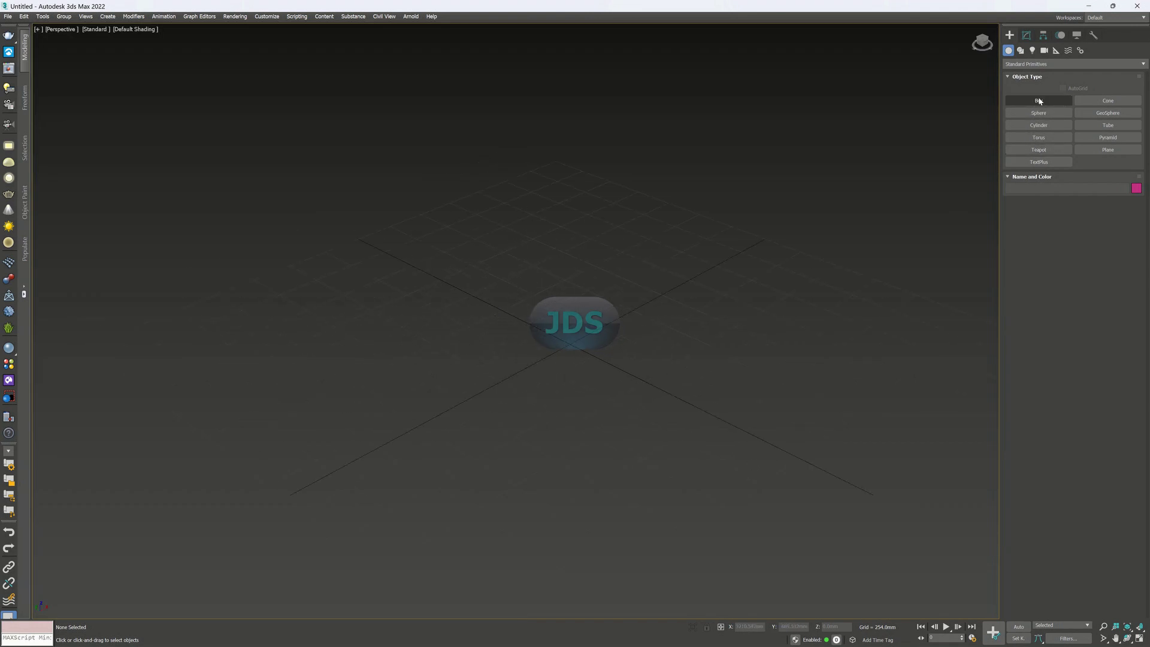
click(1038, 114)
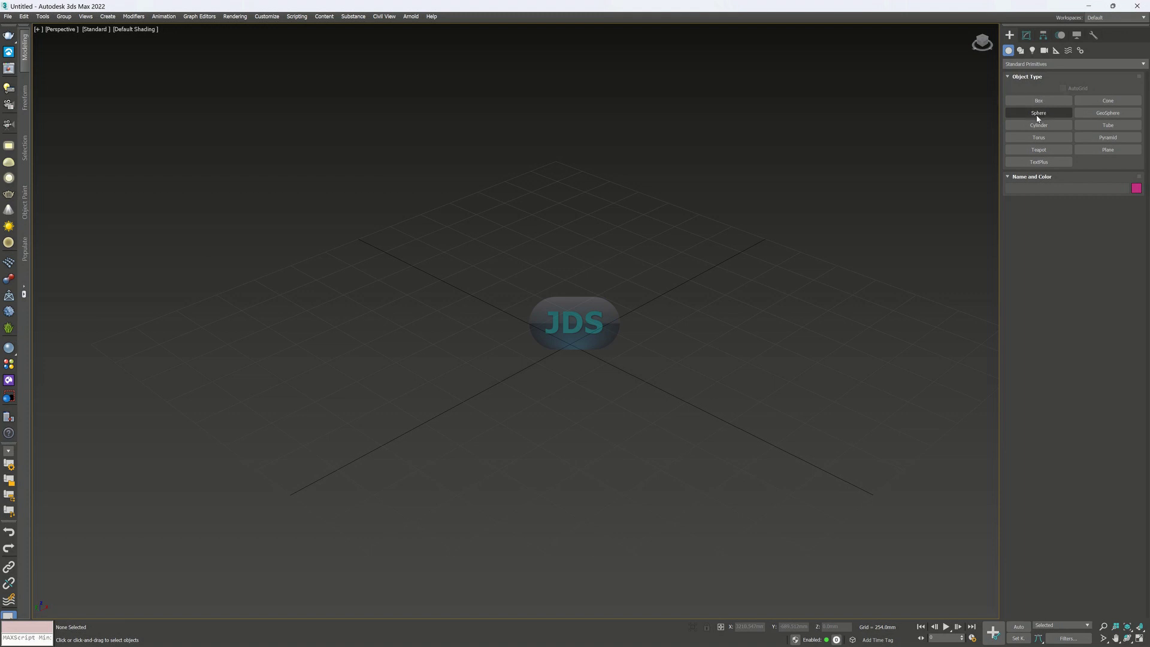
drag(569, 347, 628, 288)
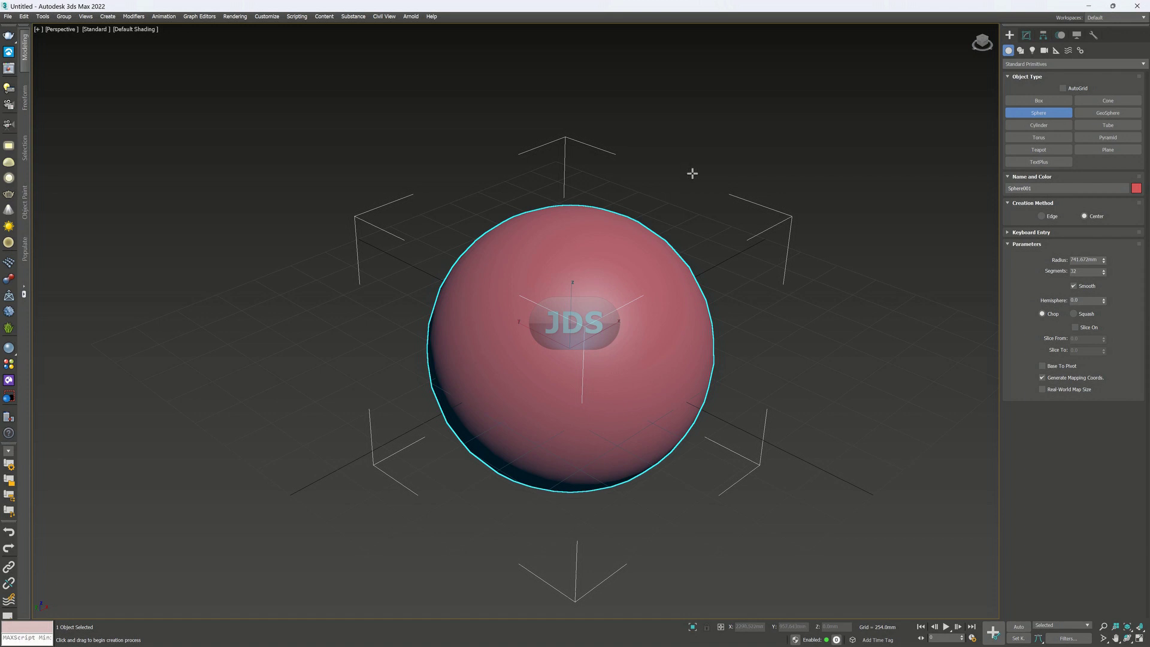
click(838, 215)
Set Sphere001's radius to 600 mm in the Modify panel.
click(1025, 36)
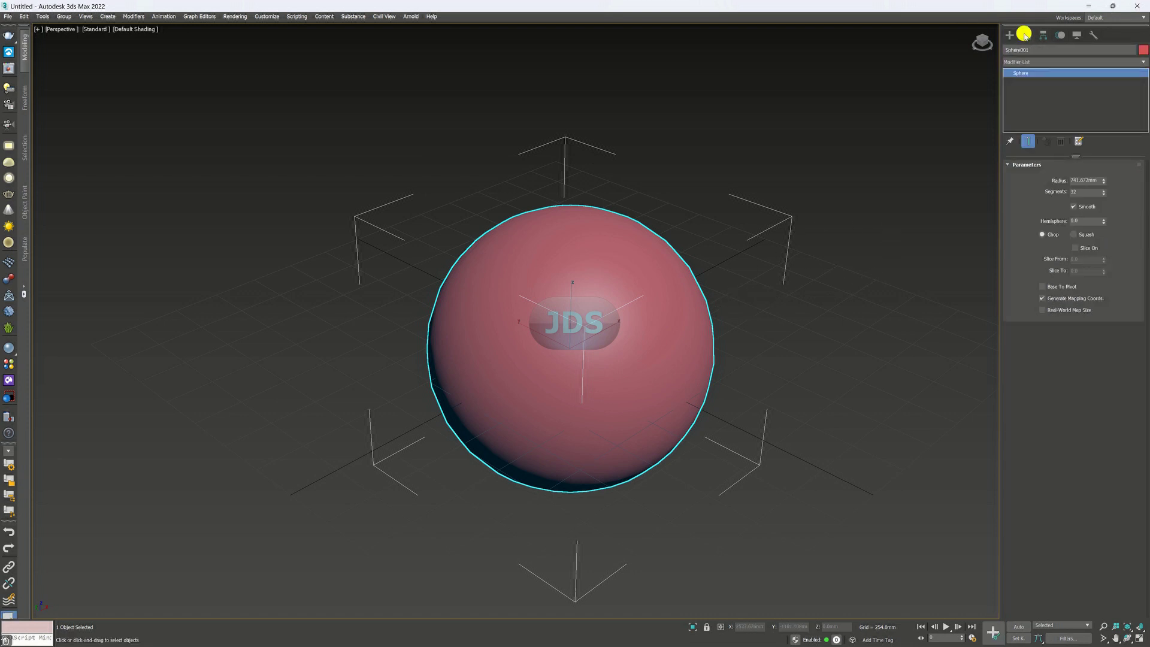
double_click(1087, 179)
key(BackSpace)
text(600)
key(Return)
click(916, 315)
click(575, 354)
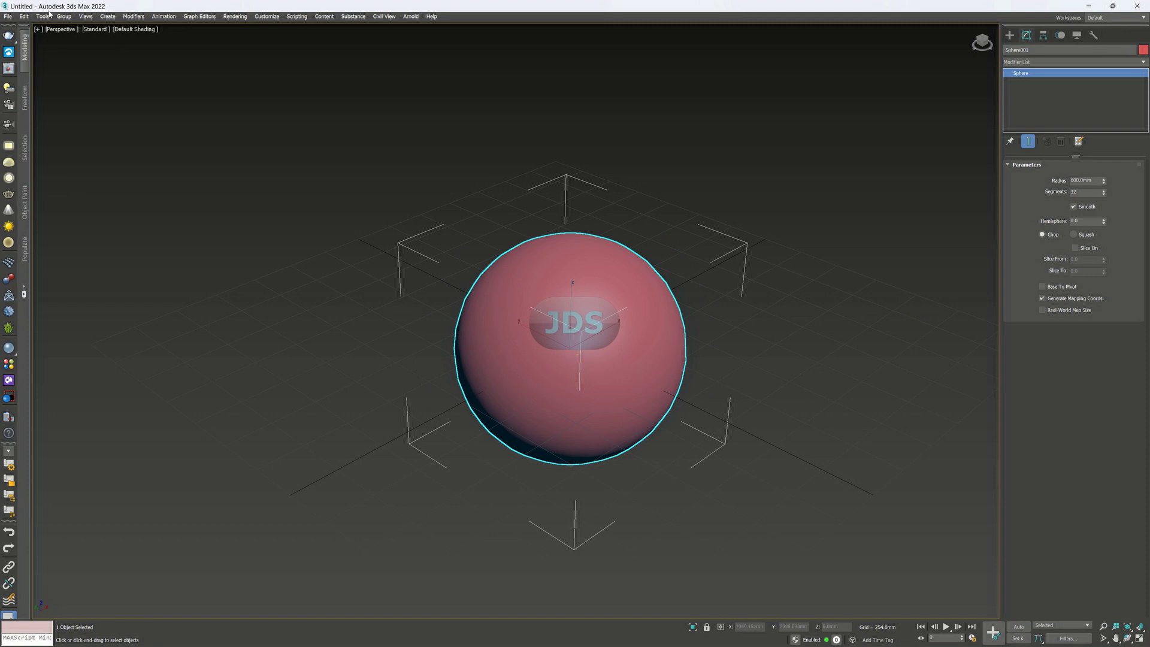
Use the Transform Toolbox to put the pivot at the sphere's base (Min Z) on the world origin.
click(24, 16)
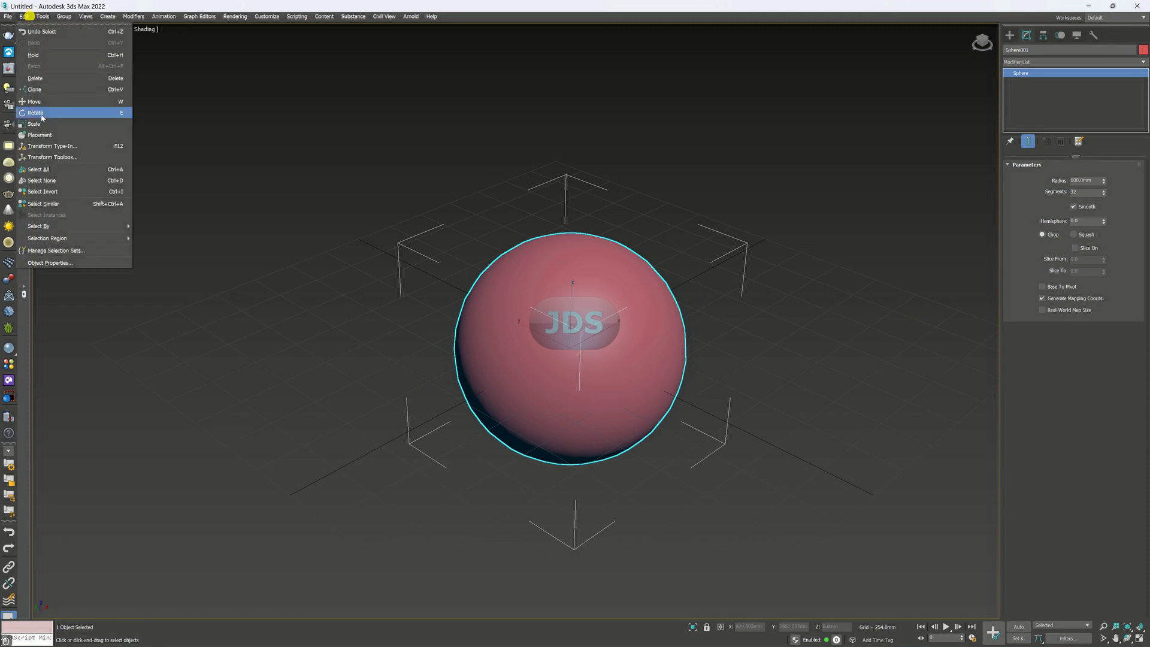
click(44, 158)
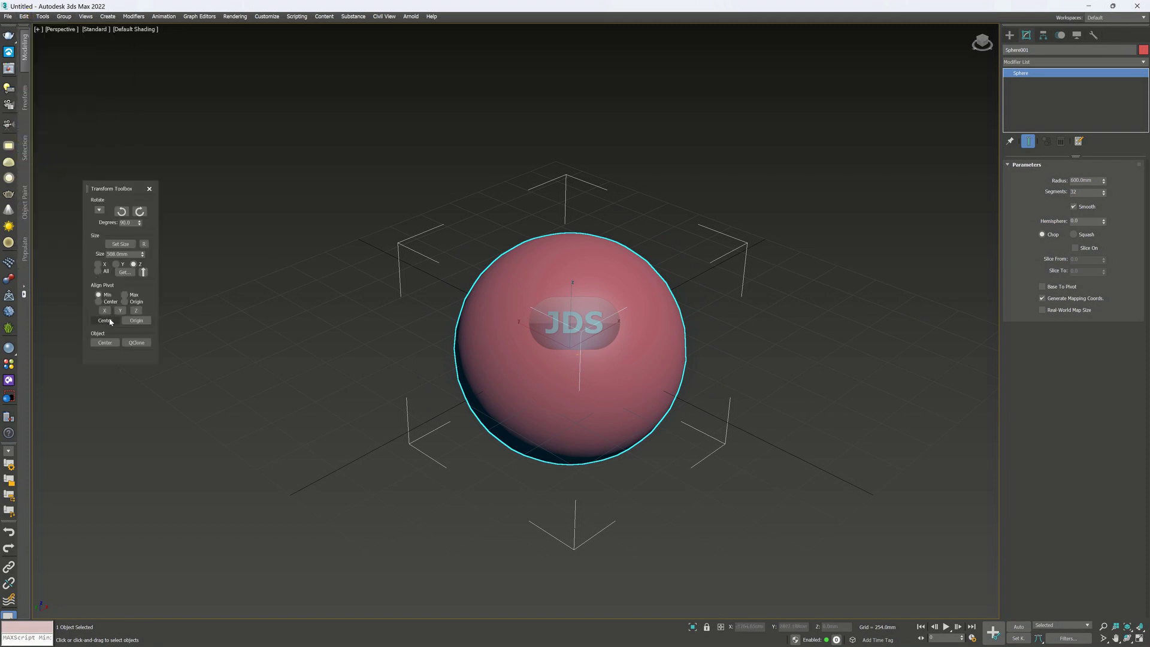
click(104, 320)
click(104, 342)
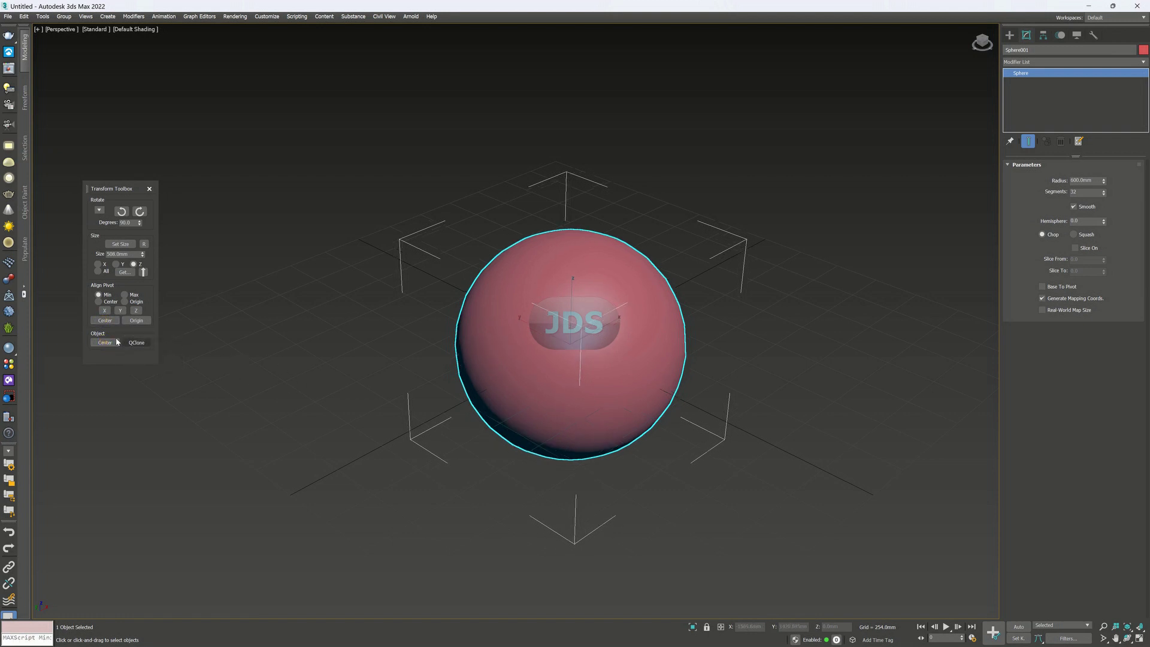
click(139, 312)
click(107, 343)
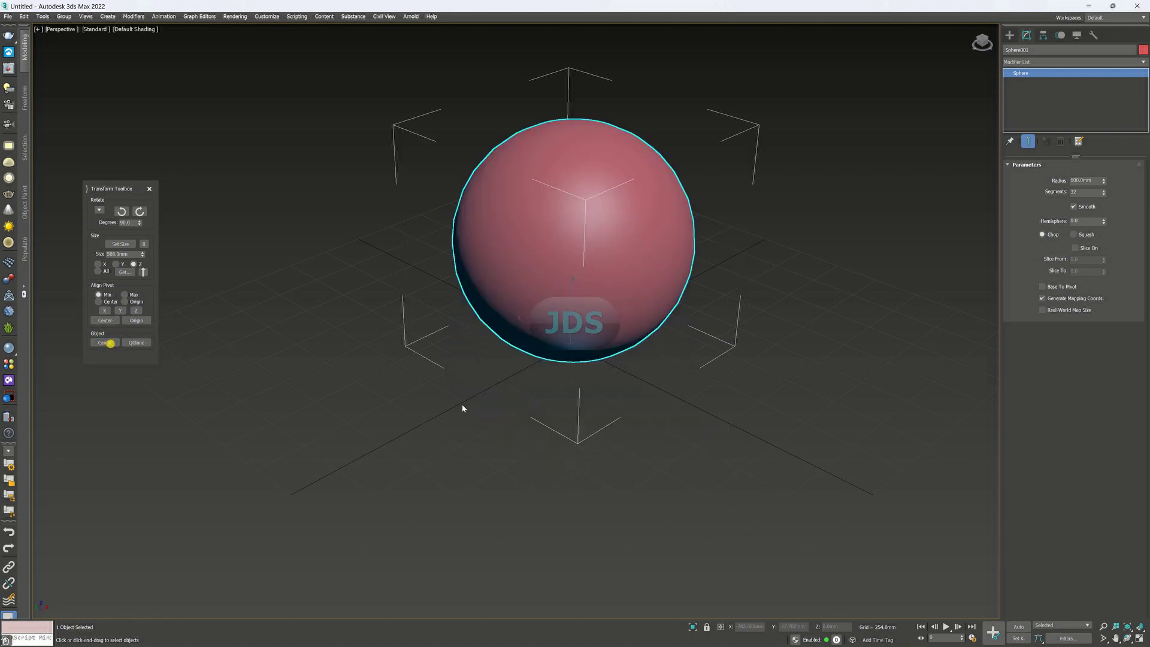
click(467, 439)
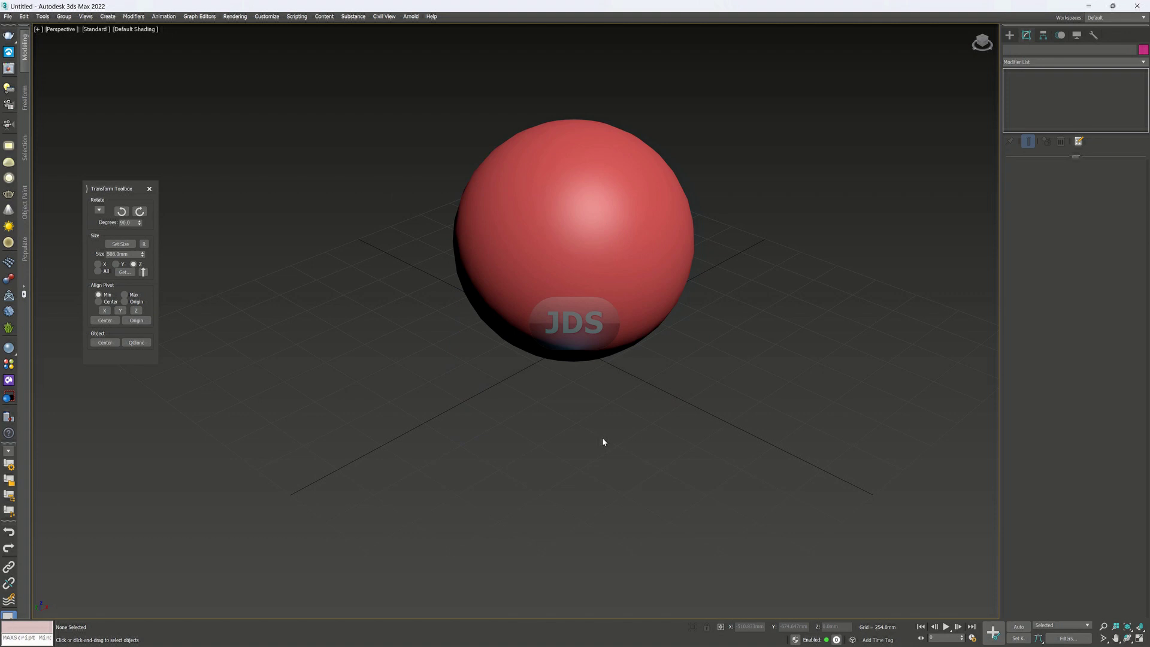
click(608, 292)
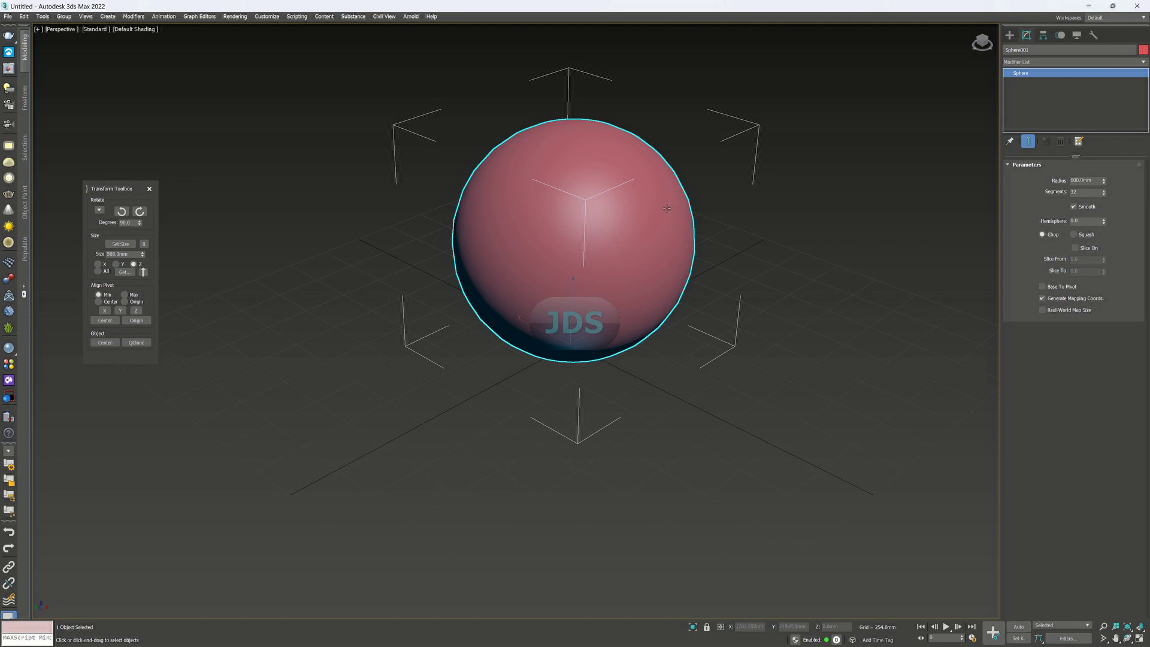
Turn on Edged Faces display with F4.
key(F4)
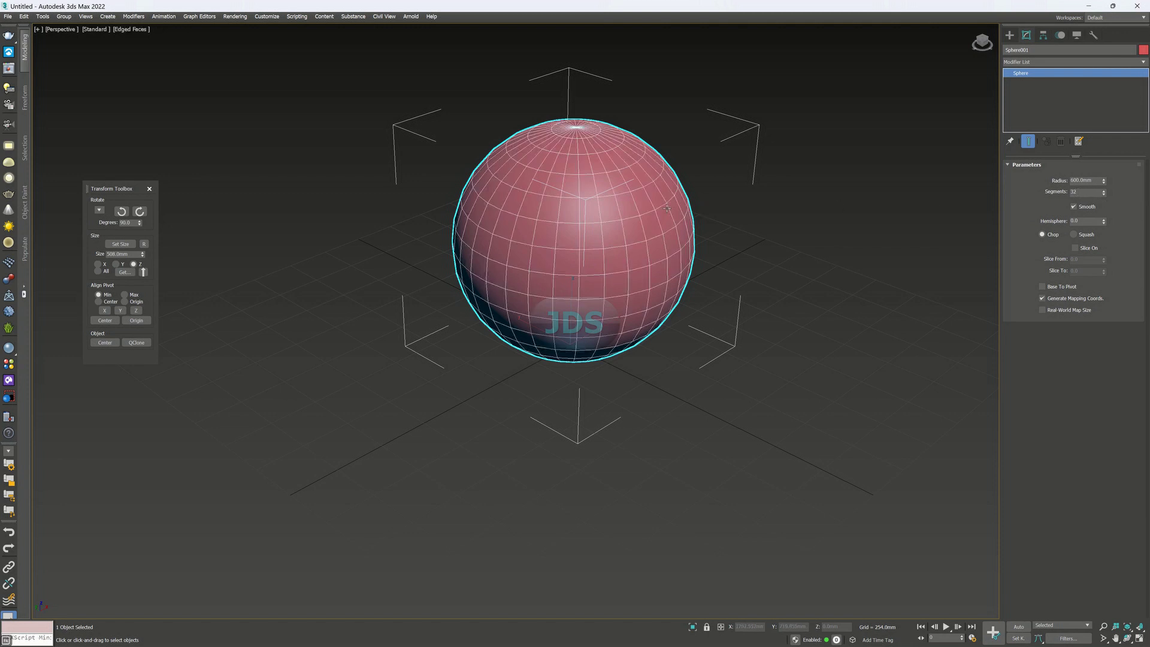
scroll(507, 264, up, 5)
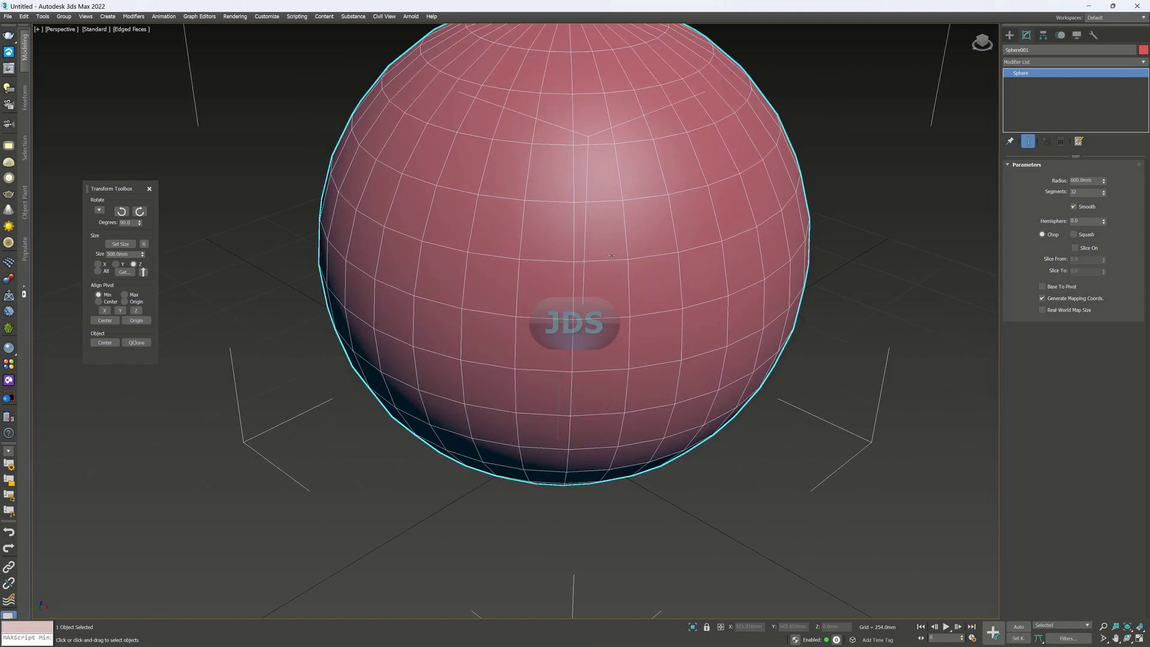
scroll(657, 246, down, 2)
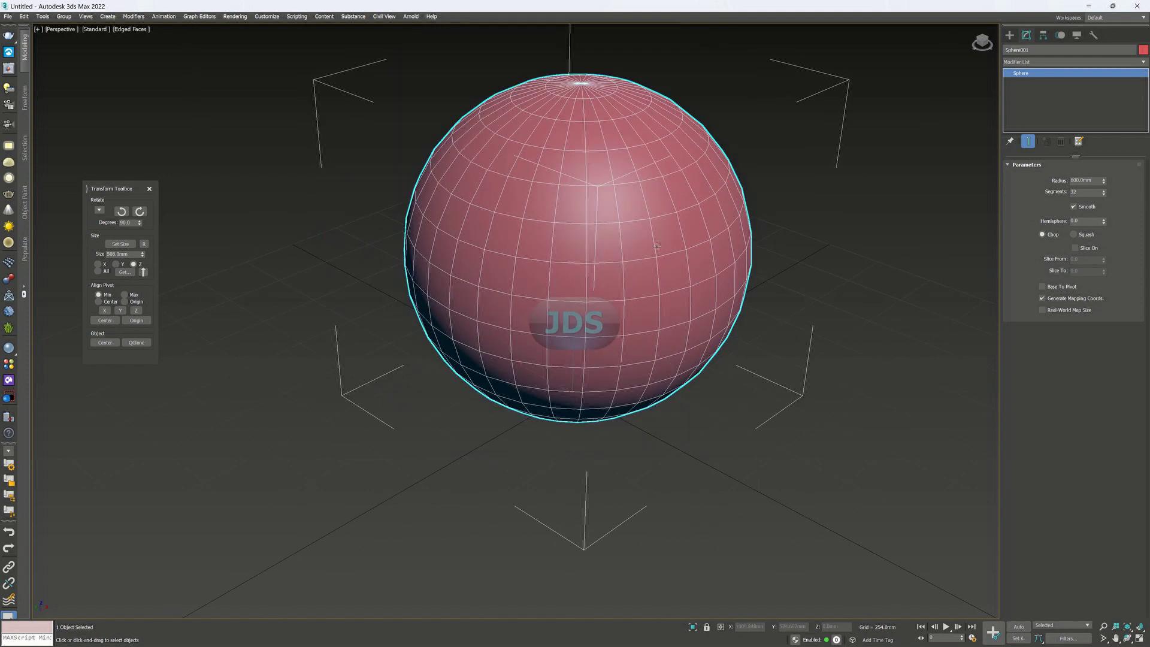
Reduce the sphere's Segments to 12.
click(1104, 194)
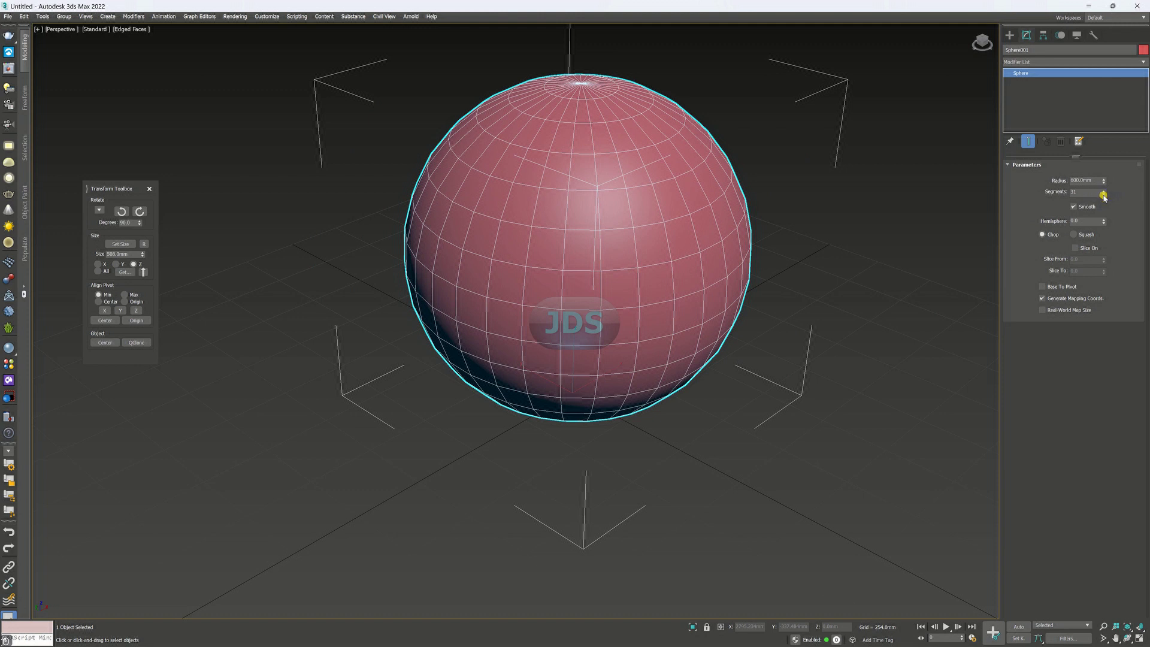
click(1104, 194)
double_click(1078, 191)
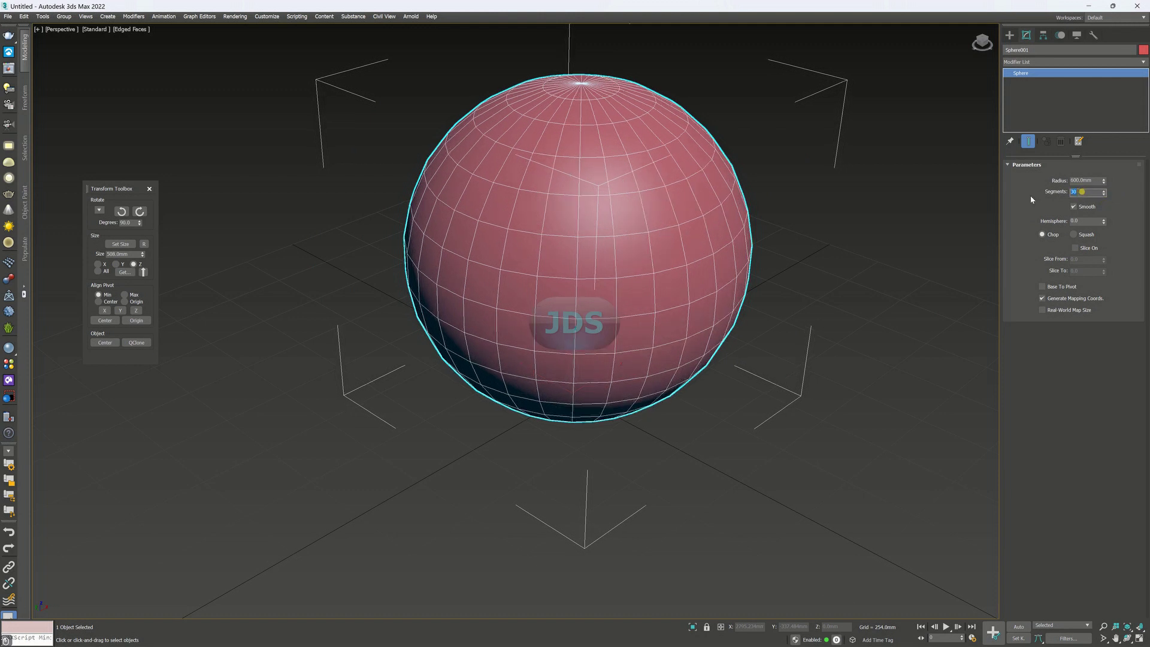
text(12)
key(Return)
click(843, 254)
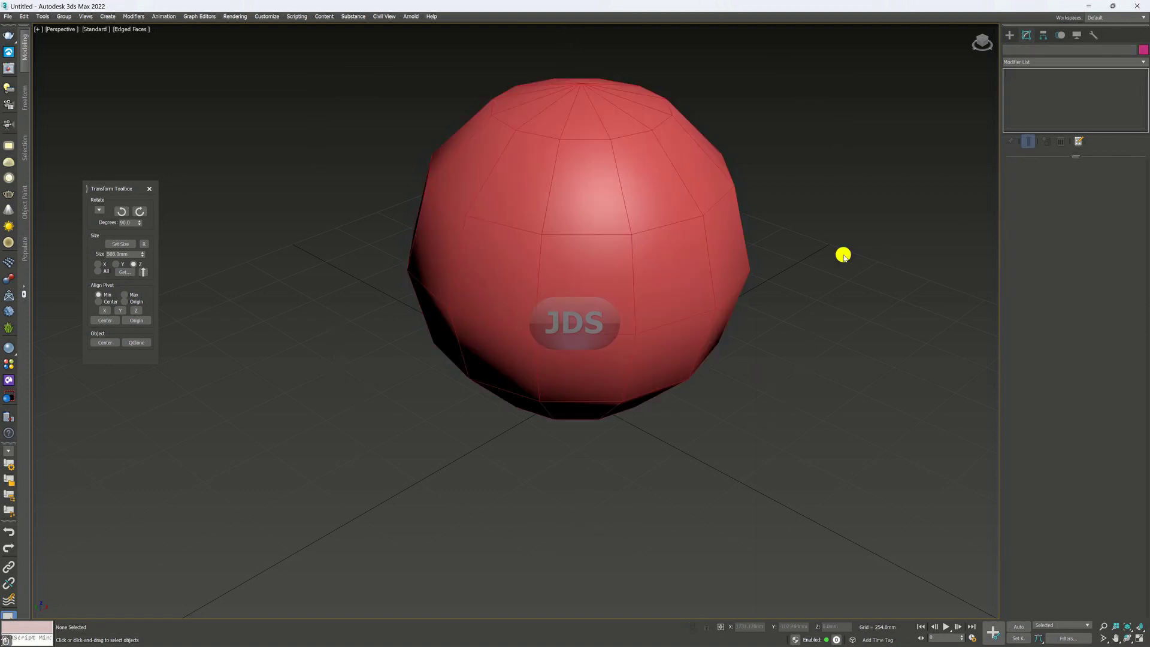
click(625, 280)
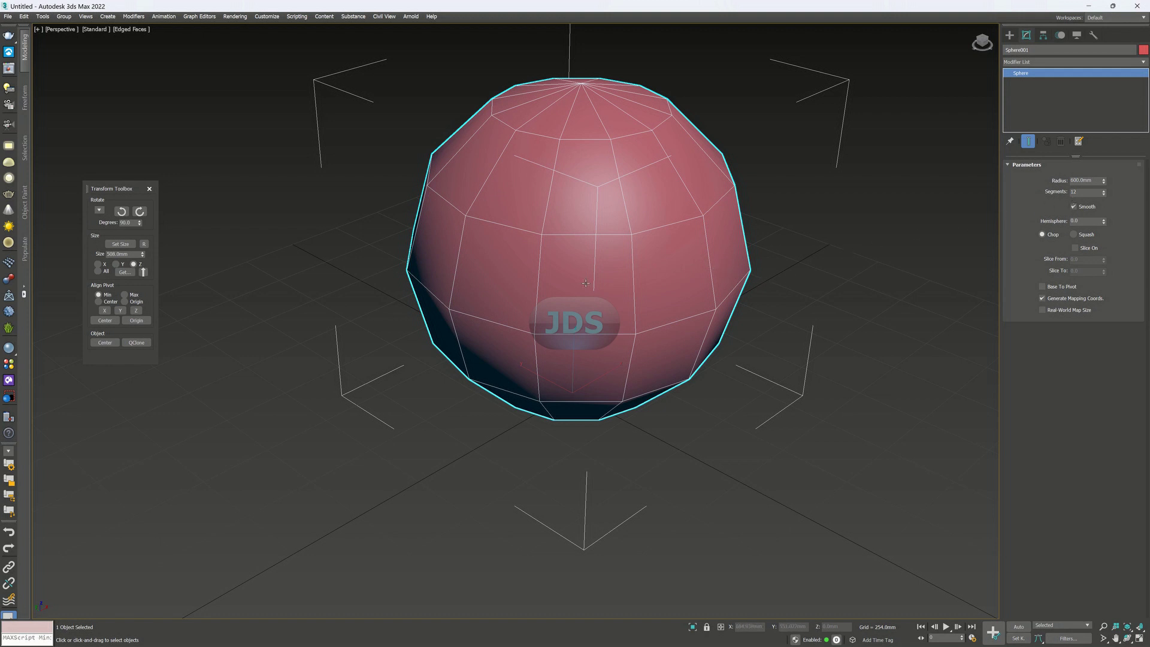
Convert Sphere001 to Editable Poly and switch to Polygon selection level.
right_click(621, 257)
mouse_move(675, 363)
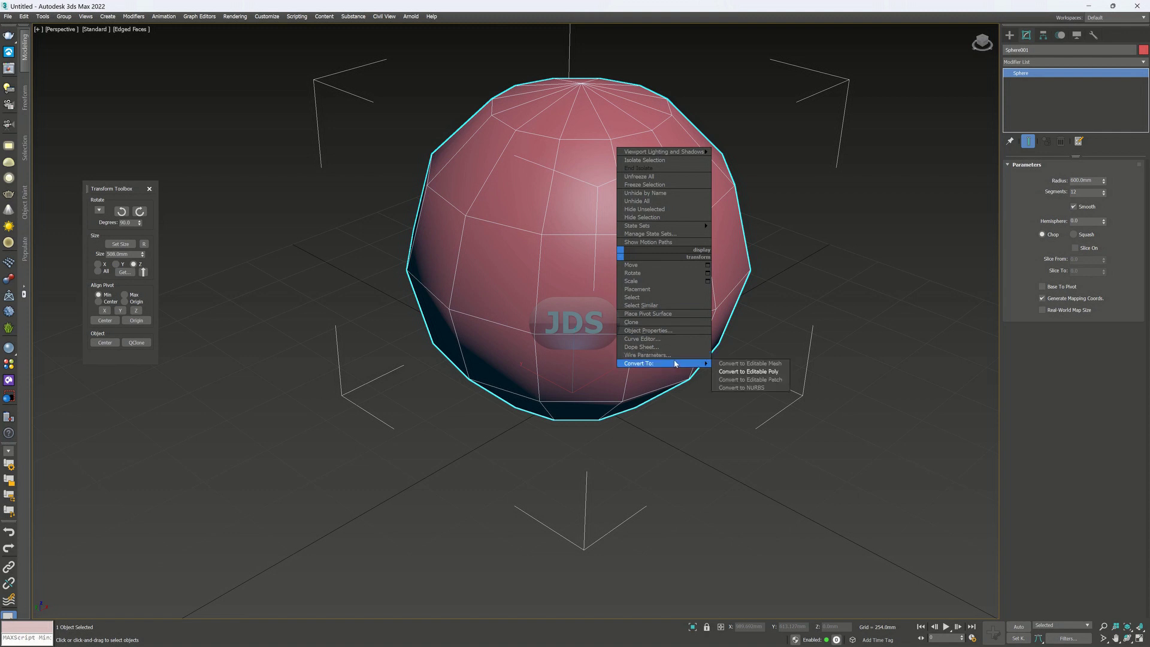
click(740, 373)
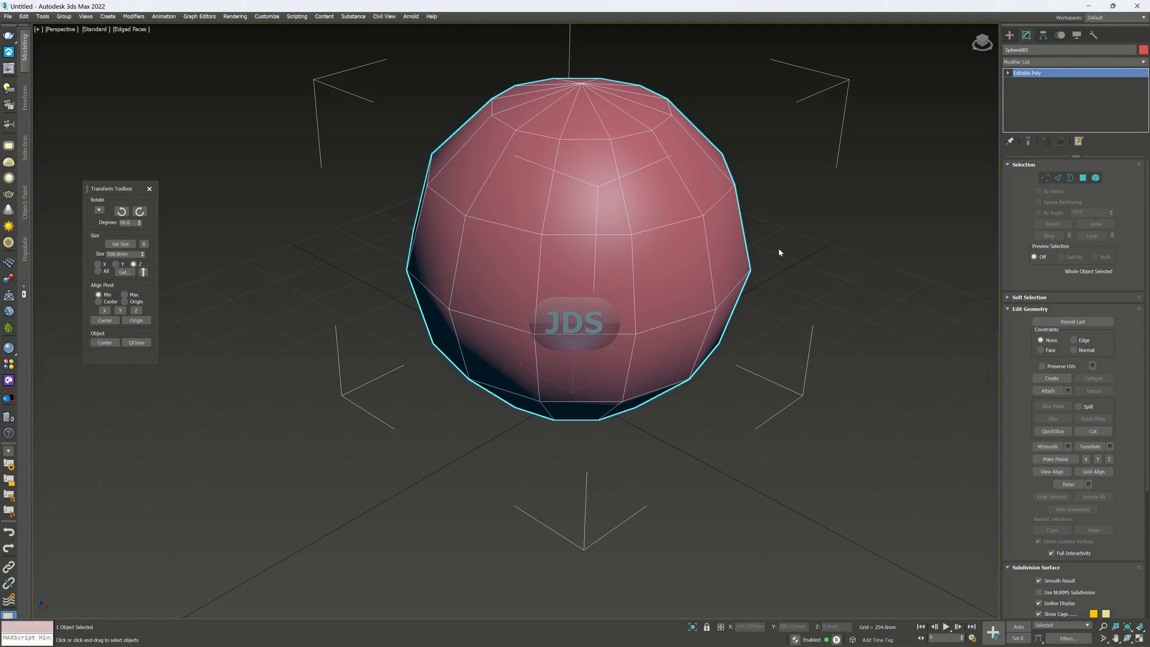
click(1083, 180)
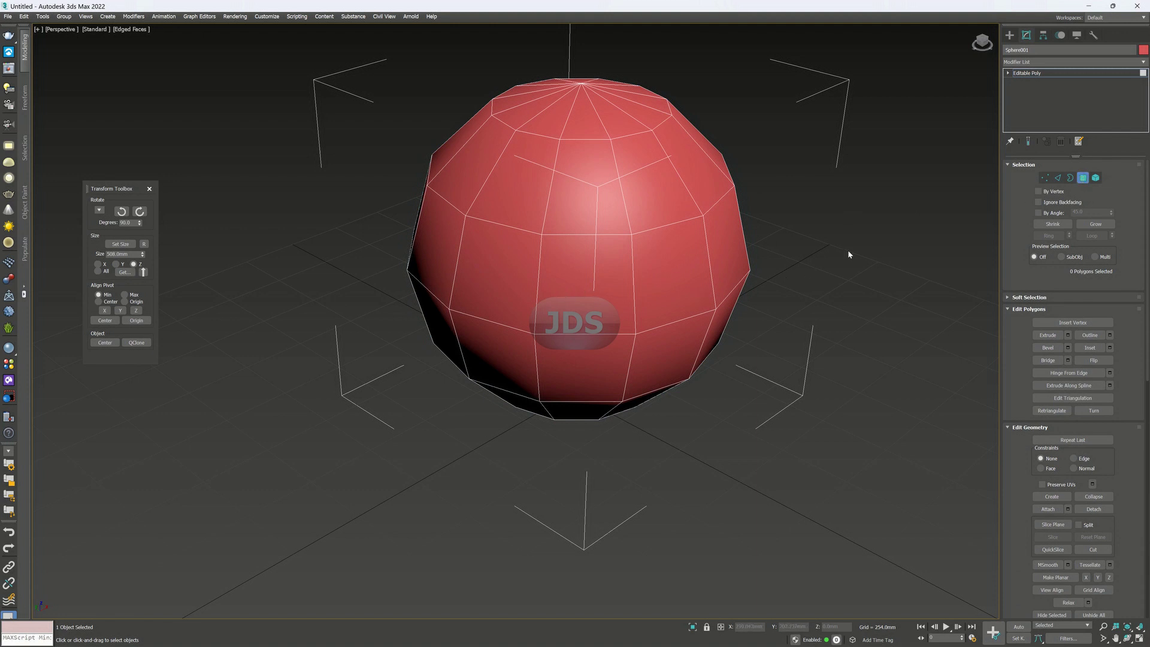
click(662, 282)
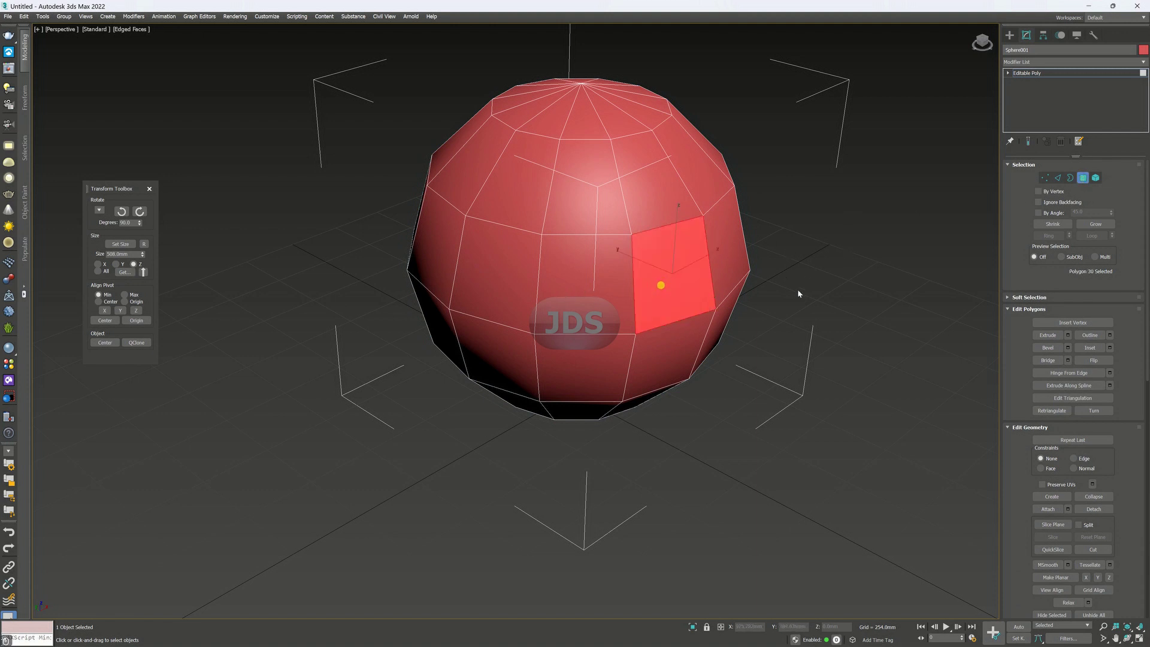
click(596, 291)
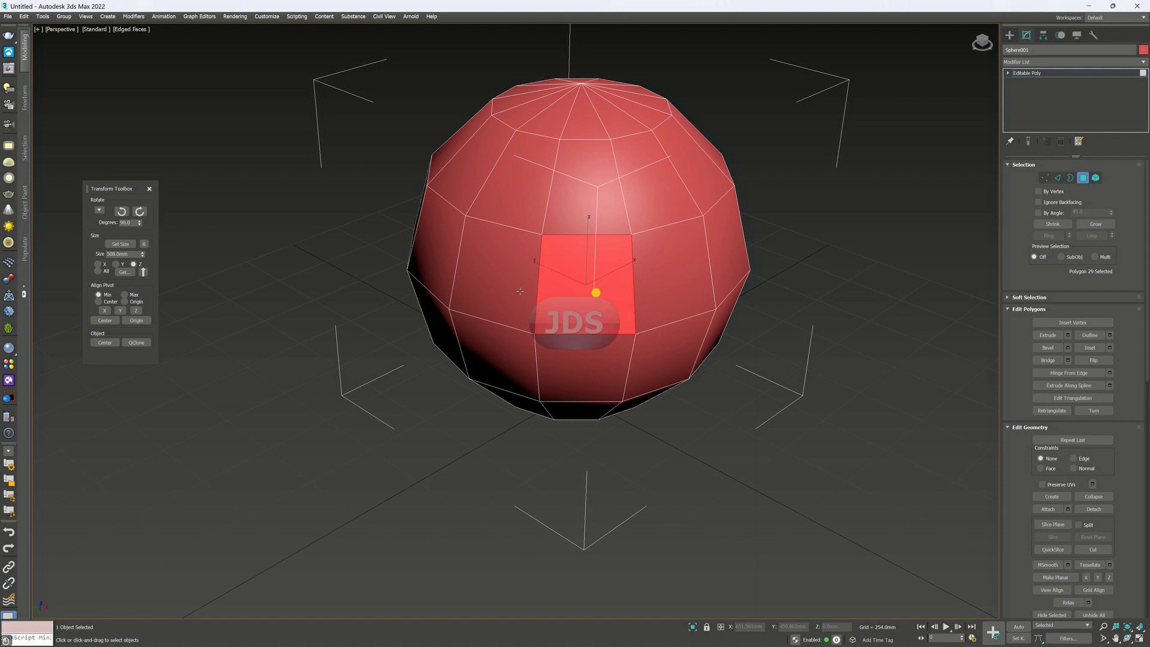
click(513, 288)
click(443, 251)
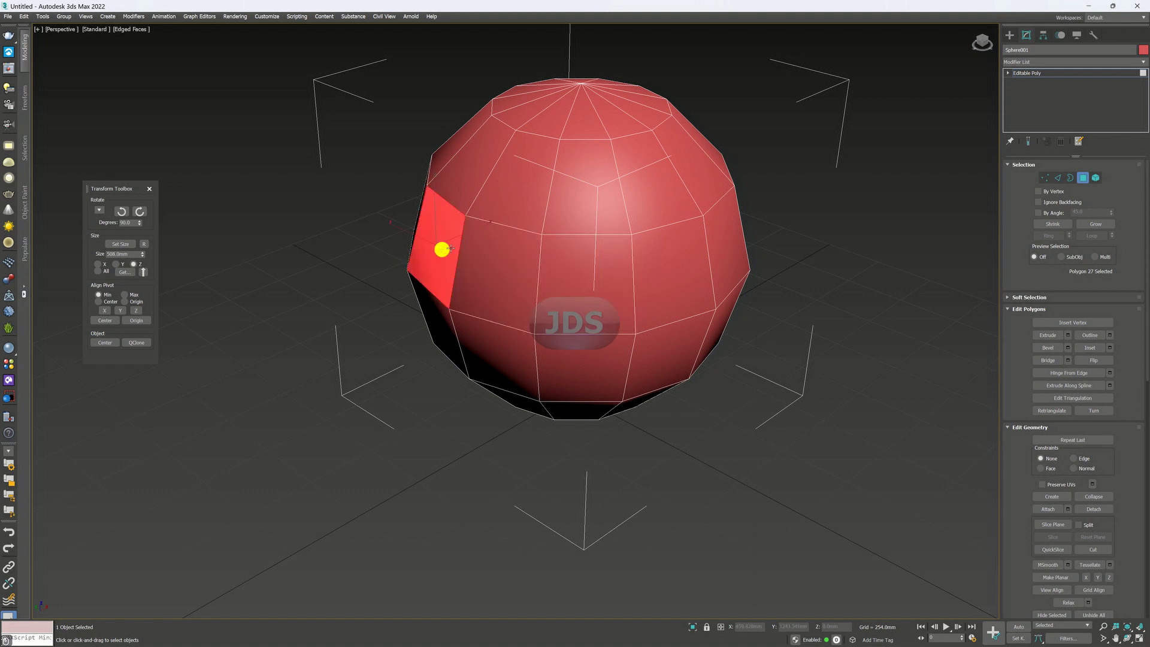
click(571, 270)
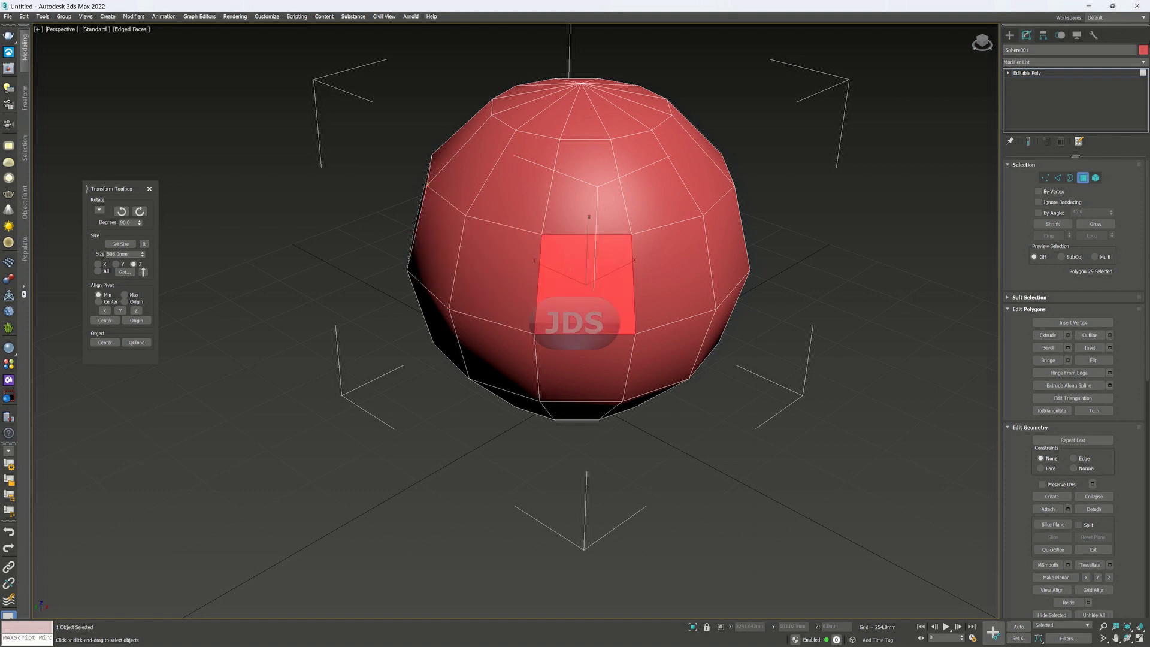
click(1145, 51)
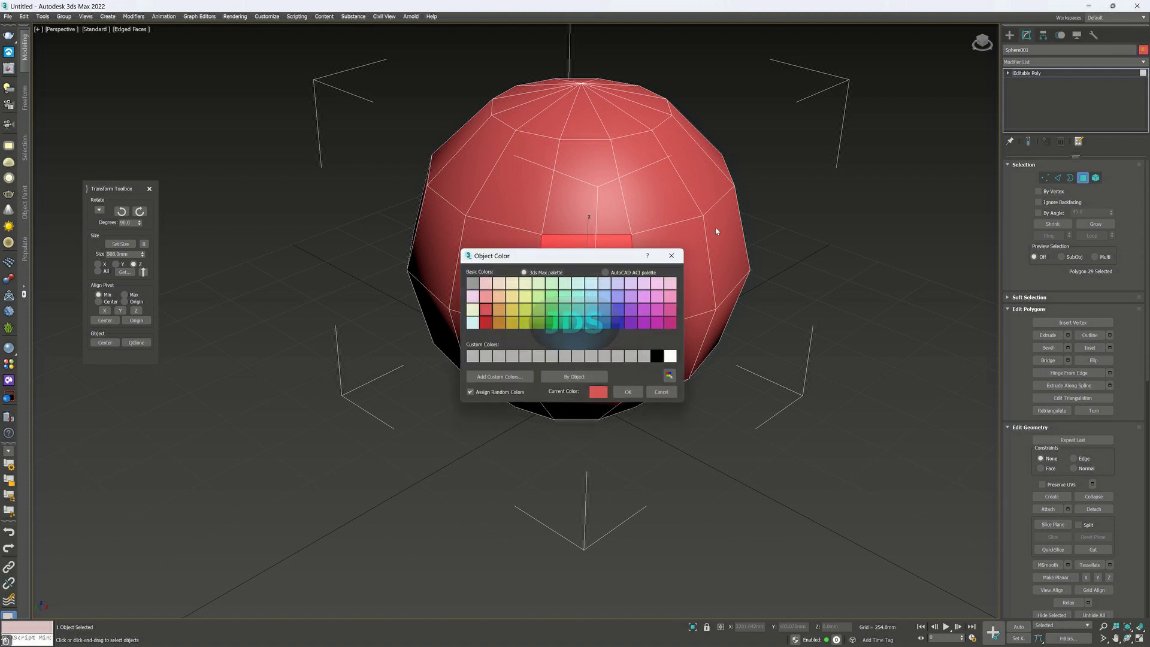
click(618, 310)
click(628, 392)
click(845, 221)
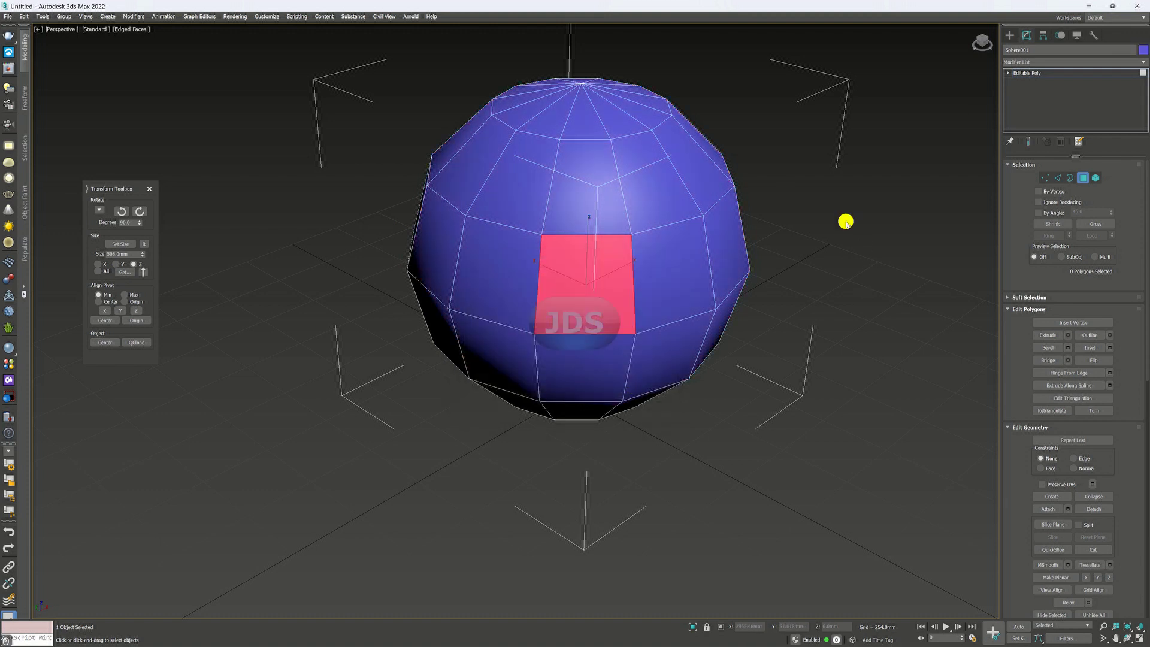
click(668, 282)
click(504, 281)
click(559, 299)
click(521, 210)
click(593, 213)
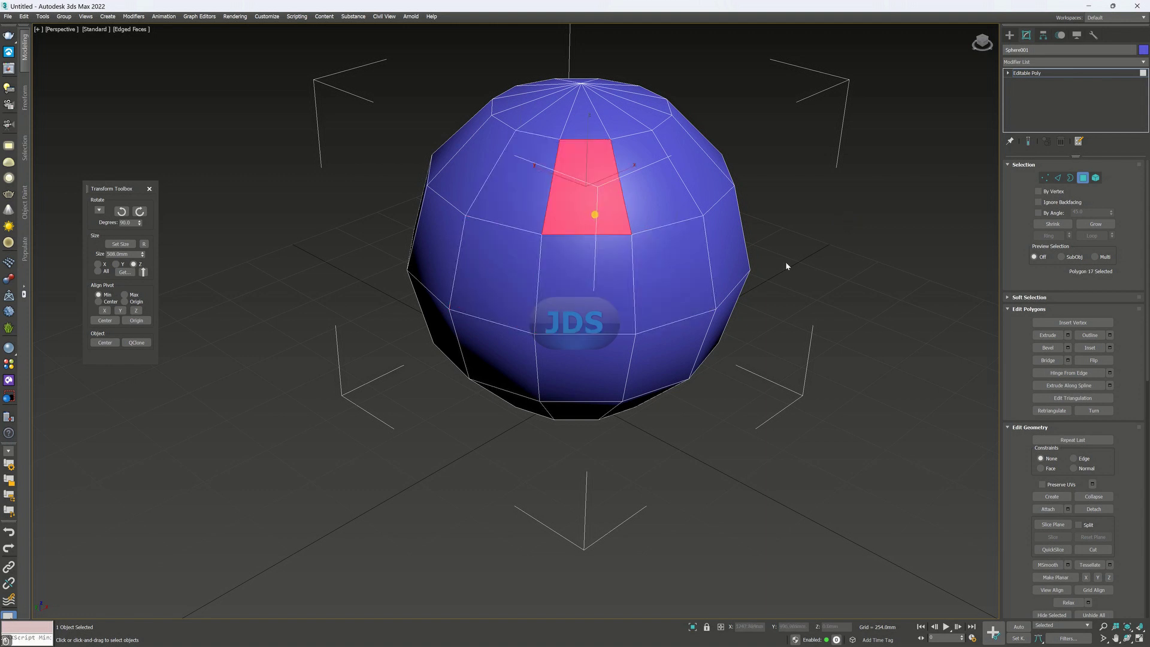
click(811, 244)
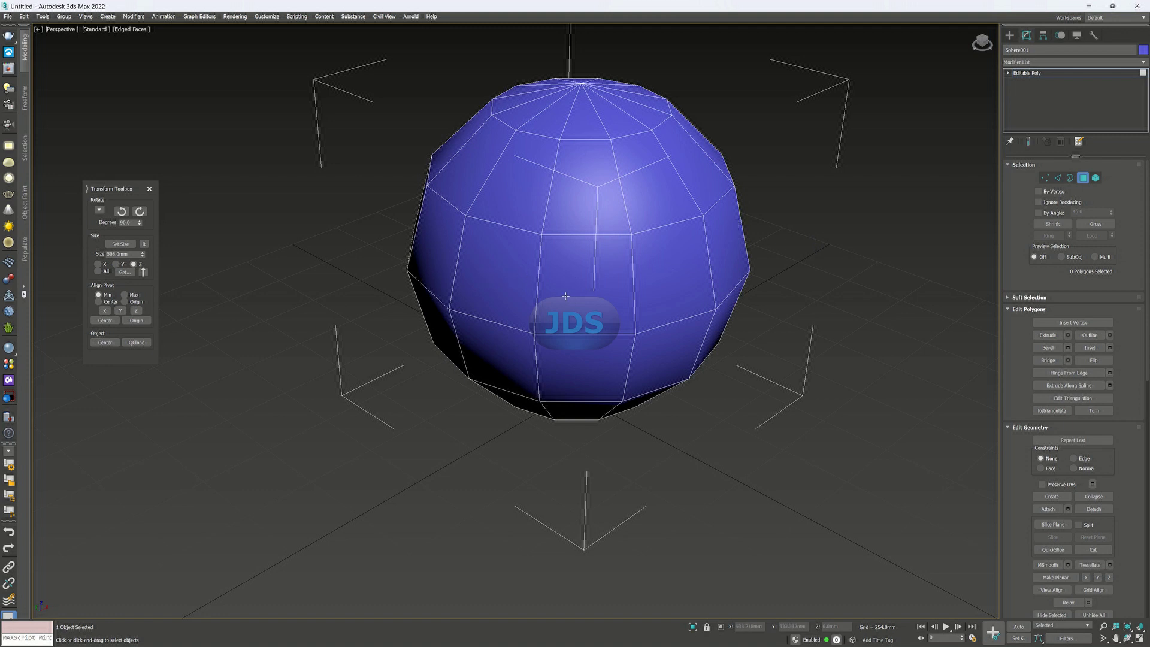
key(f)
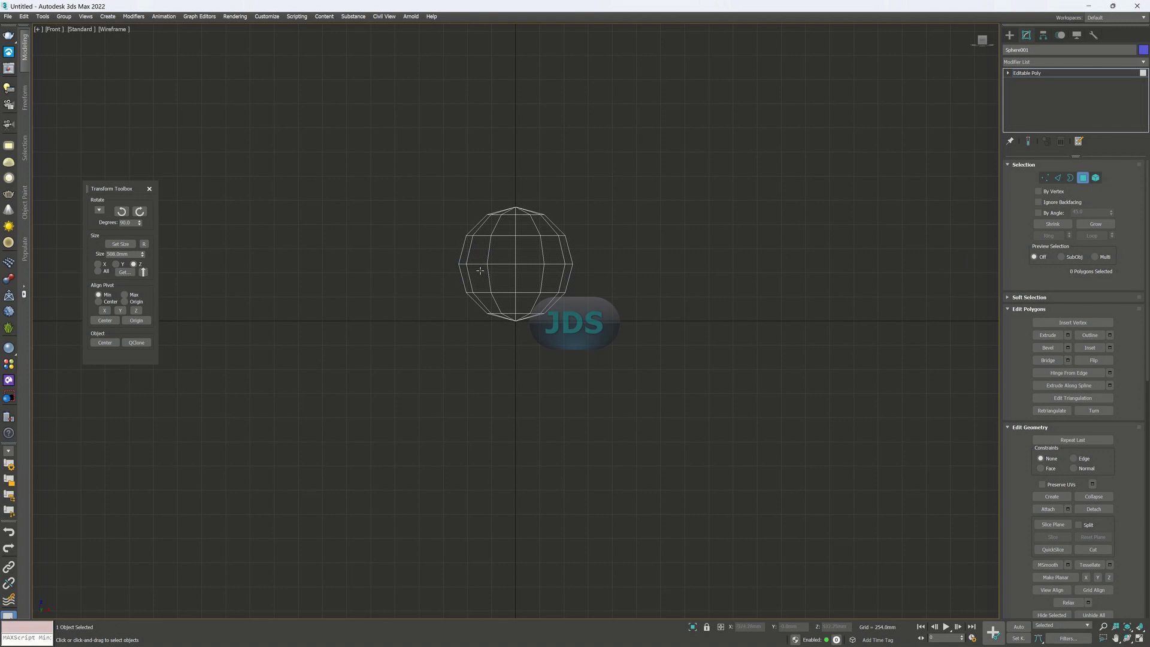
Show the Front view shaded with edges and zoom in on the sphere.
key(F3)
scroll(490, 264, up, 4)
middle_drag(538, 260, 632, 272)
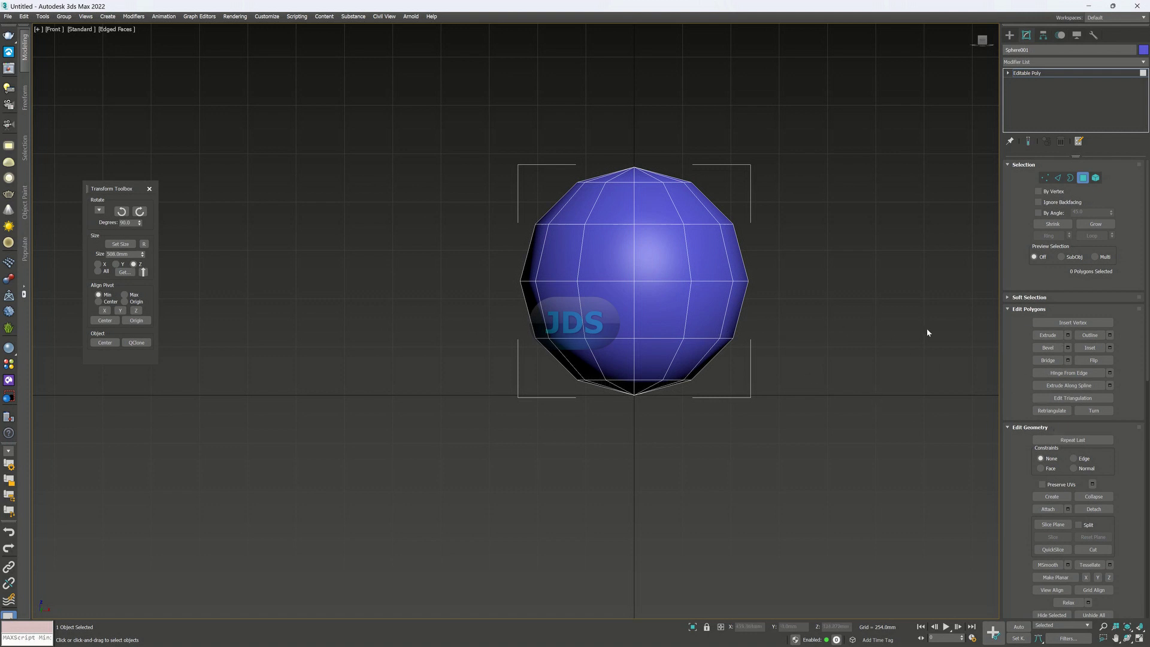
scroll(604, 257, up, 5)
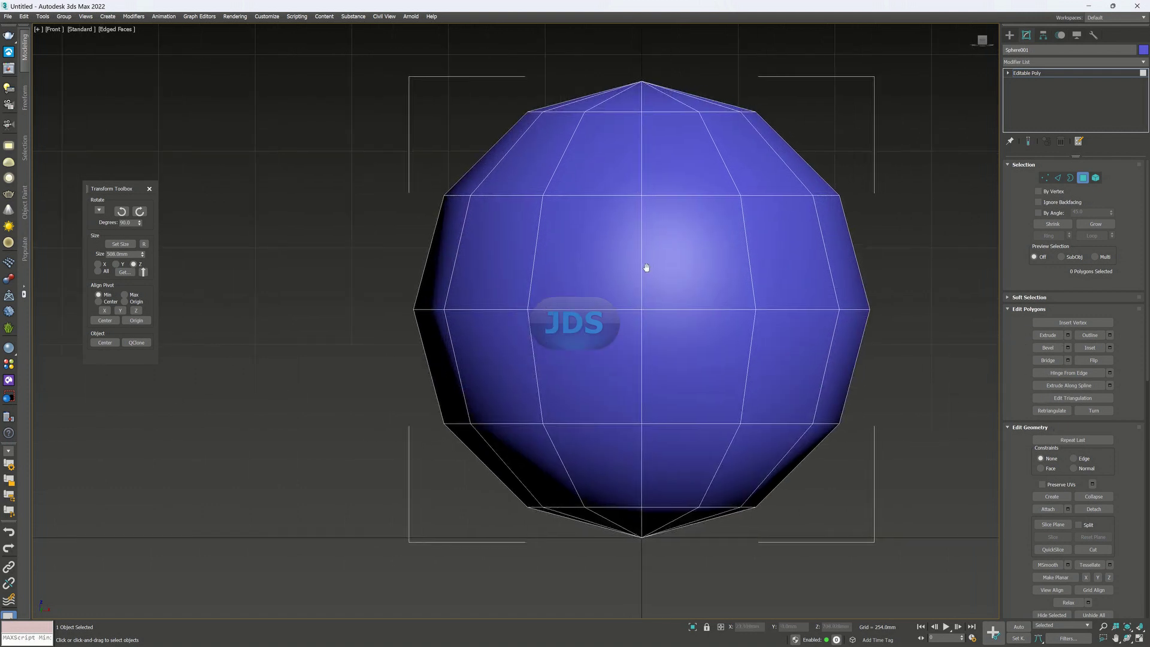
Click-select the individual faces in the band above the sphere's middle.
click(608, 250)
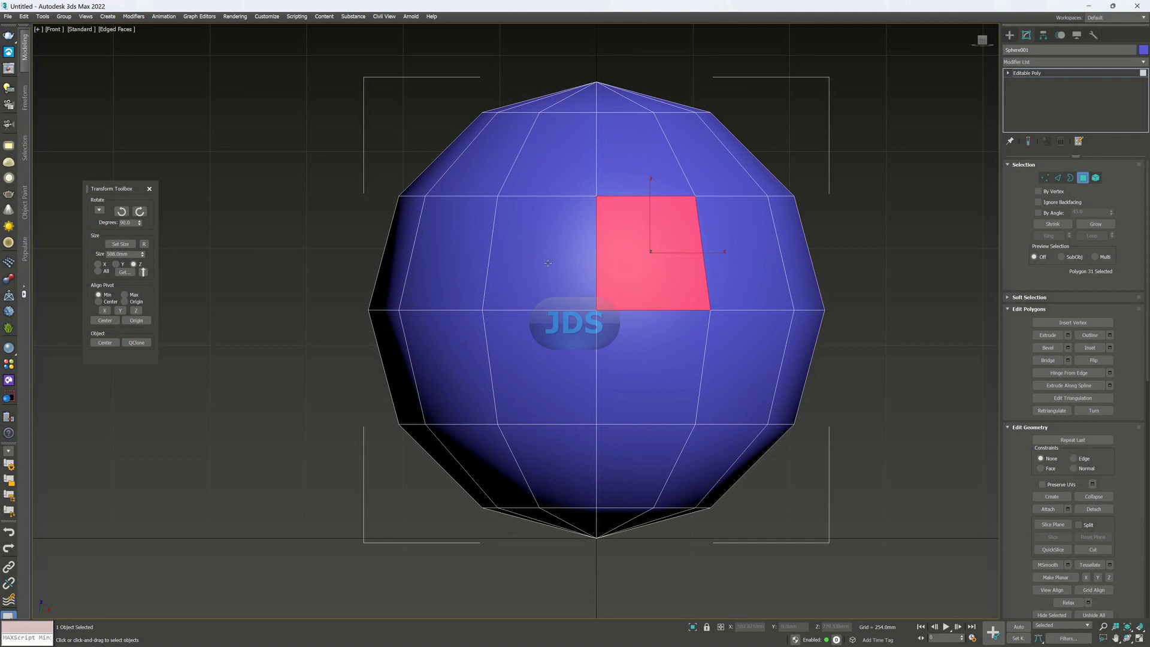
ctrl+click(734, 269)
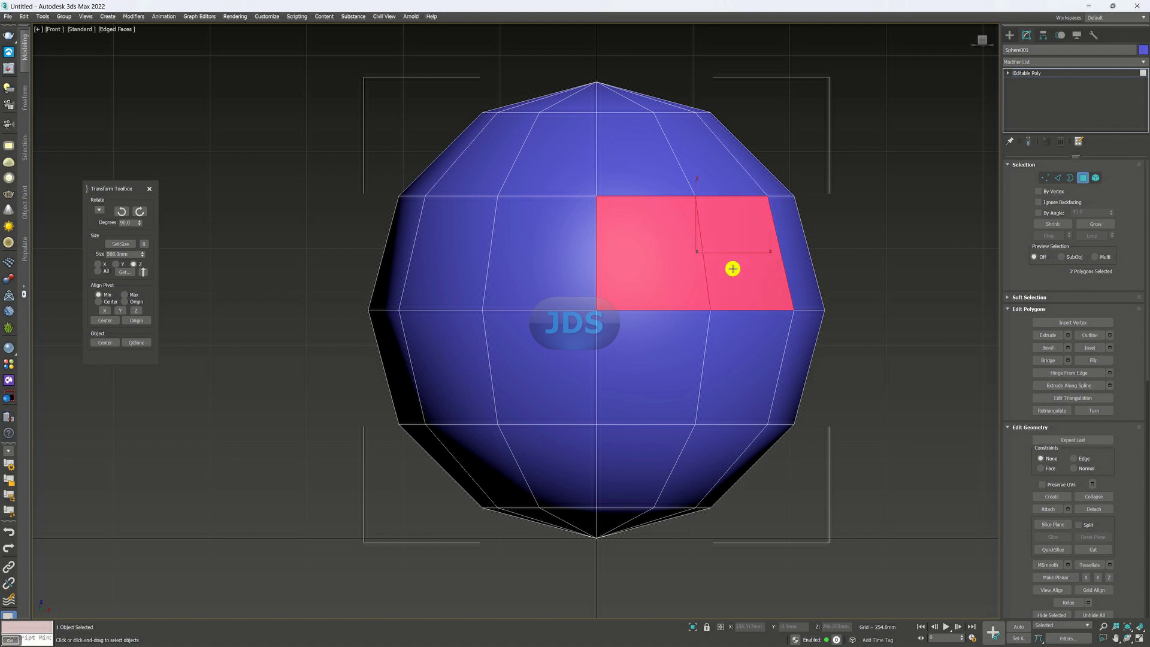
ctrl+click(798, 263)
ctrl+click(546, 278)
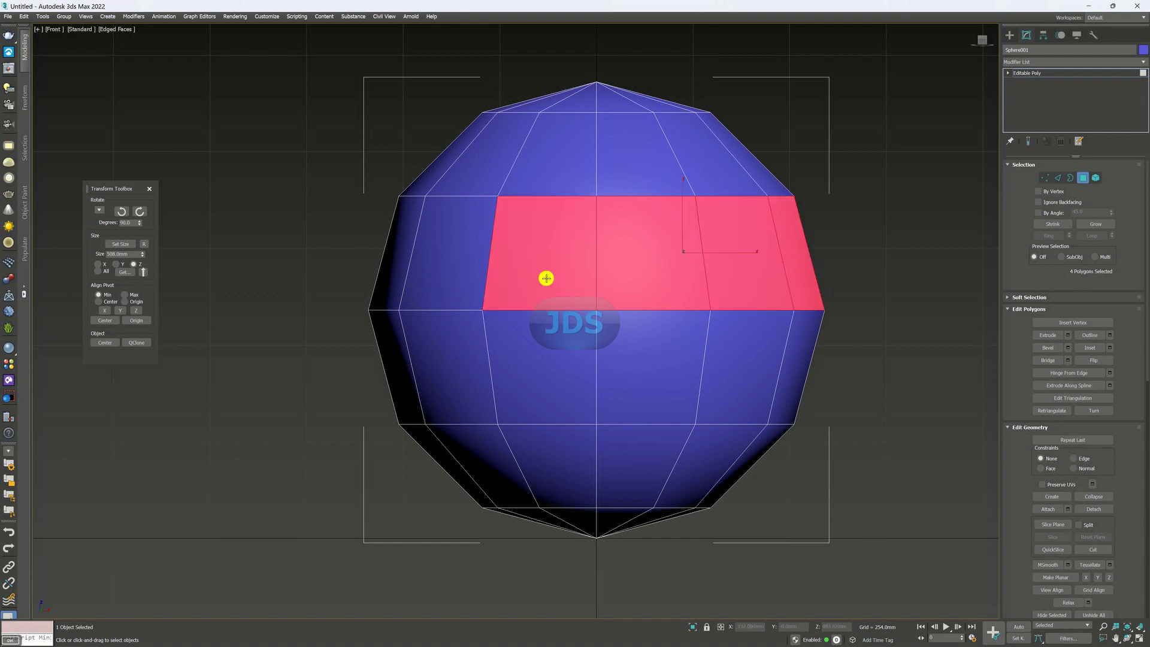
ctrl+click(451, 273)
ctrl+click(390, 265)
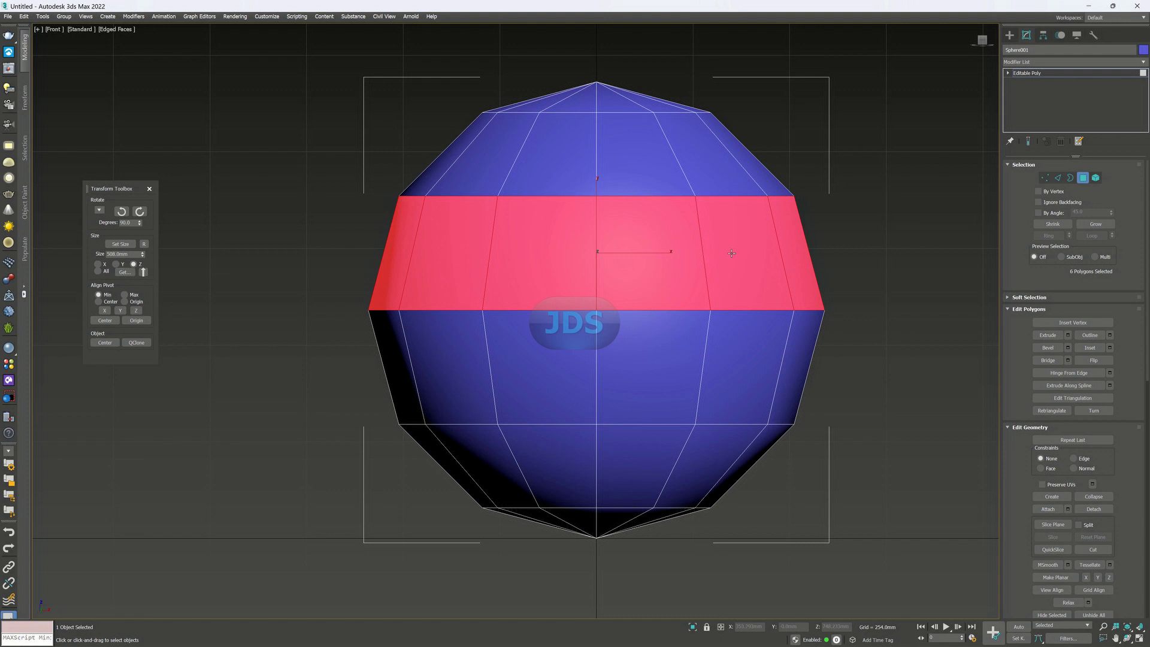
key(Escape)
Marquee-select the whole row of faces above the equator and orbit to check it.
click(893, 218)
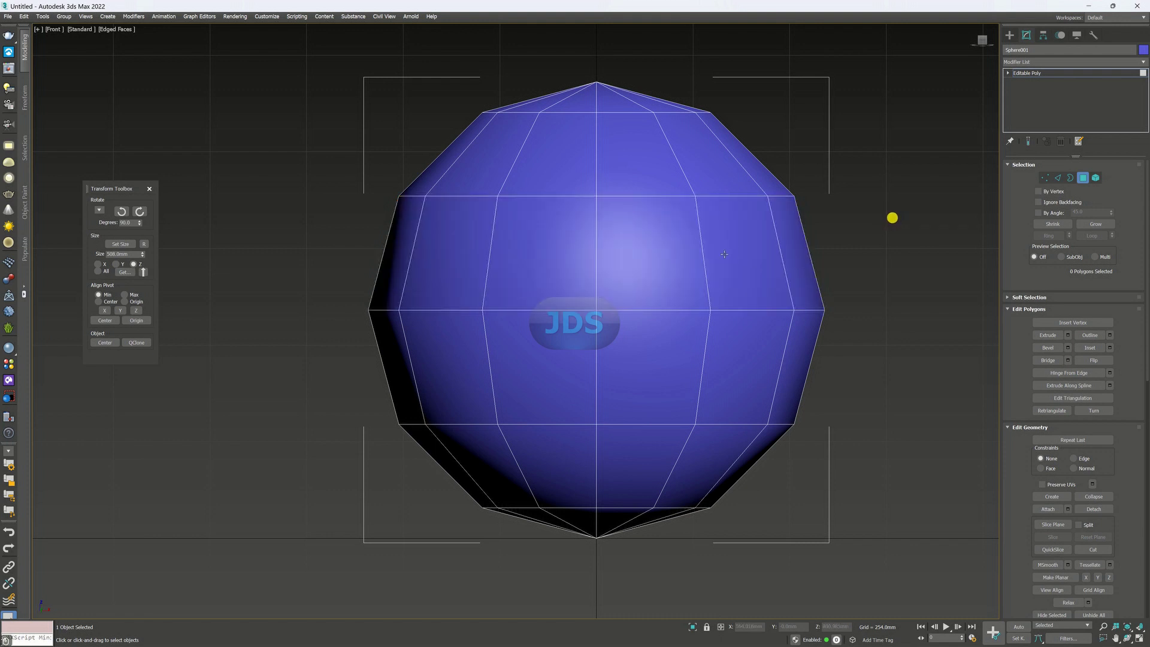
click(537, 269)
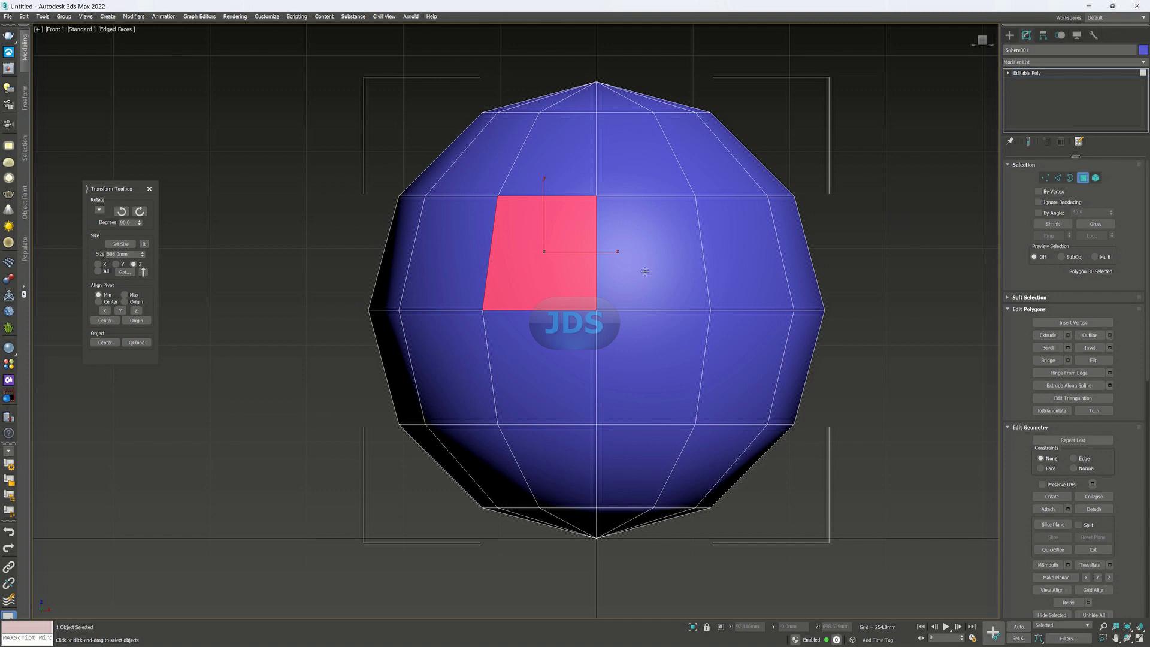
click(880, 240)
drag(900, 274, 301, 243)
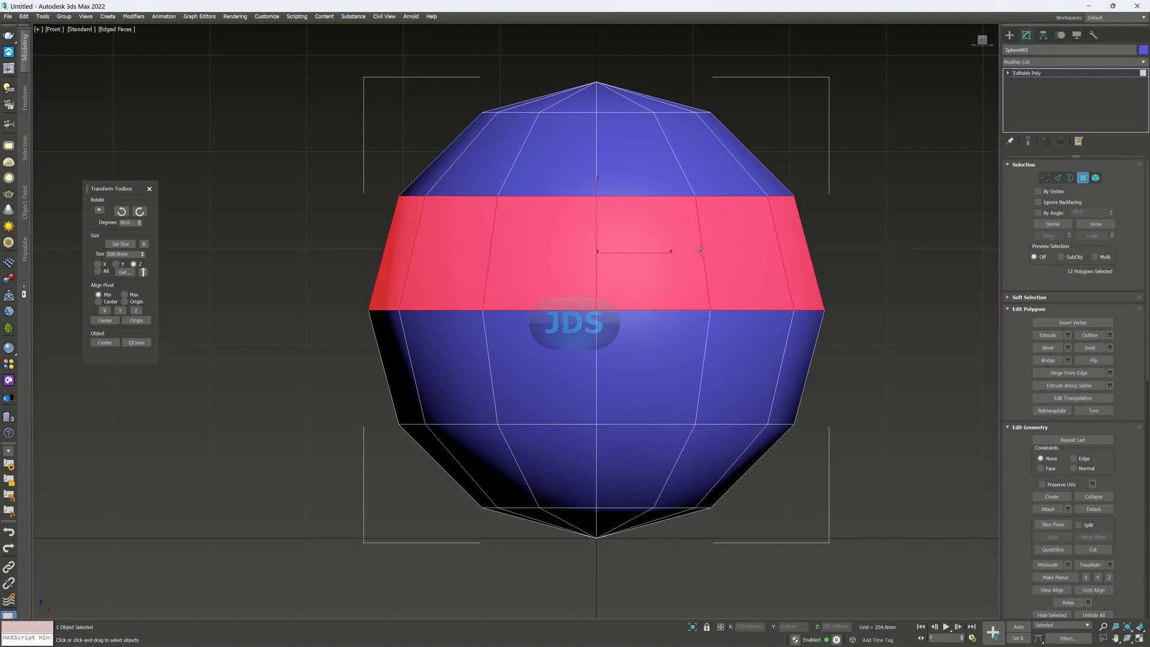
mouse_move(701, 251)
alt+middle_down()
mouse_move(473, 282)
mouse_move(716, 254)
alt+middle_up()
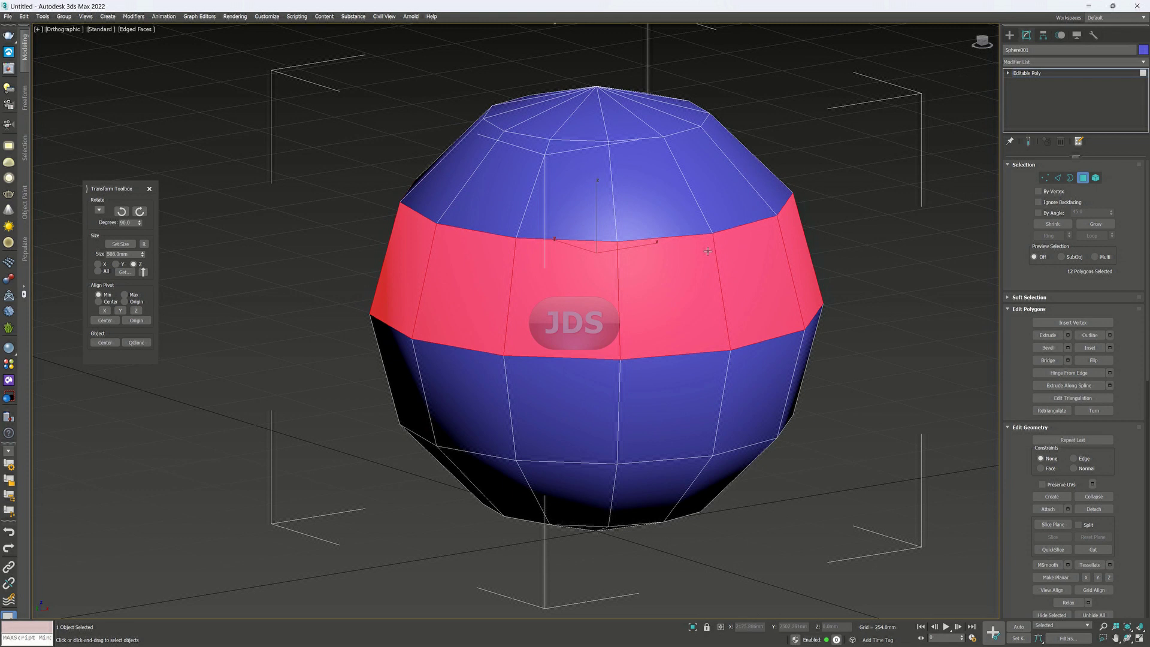
Pick one face above the equator plus its neighbour, then use Loop to select the 12-face ring.
key(f)
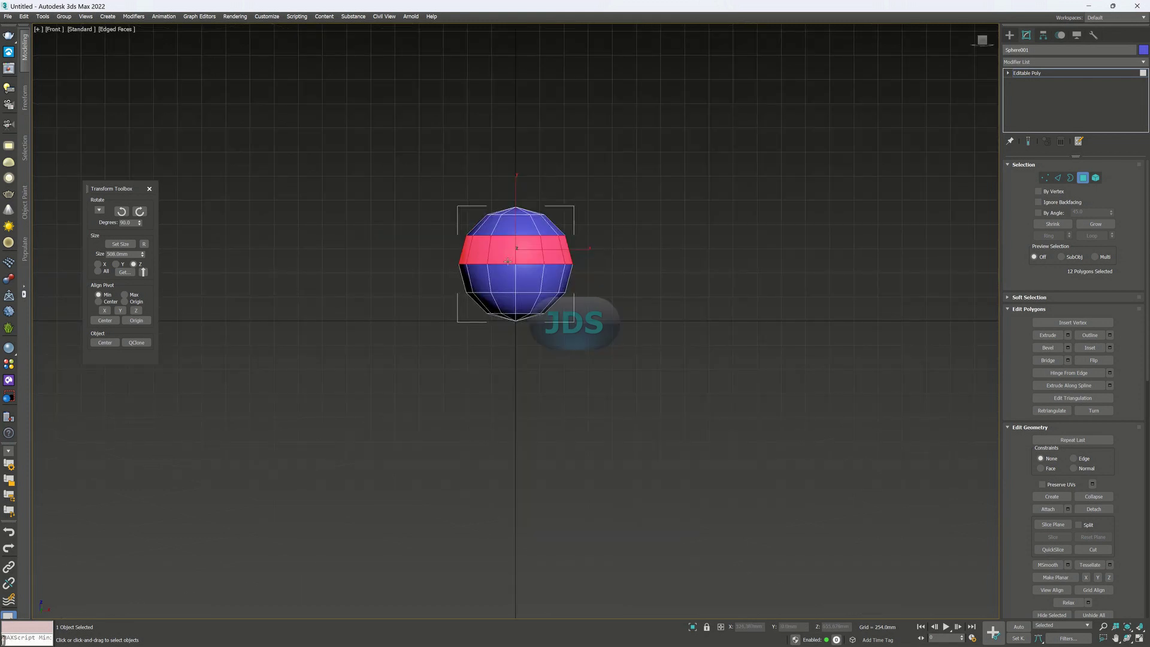
scroll(508, 262, up, 5)
click(752, 280)
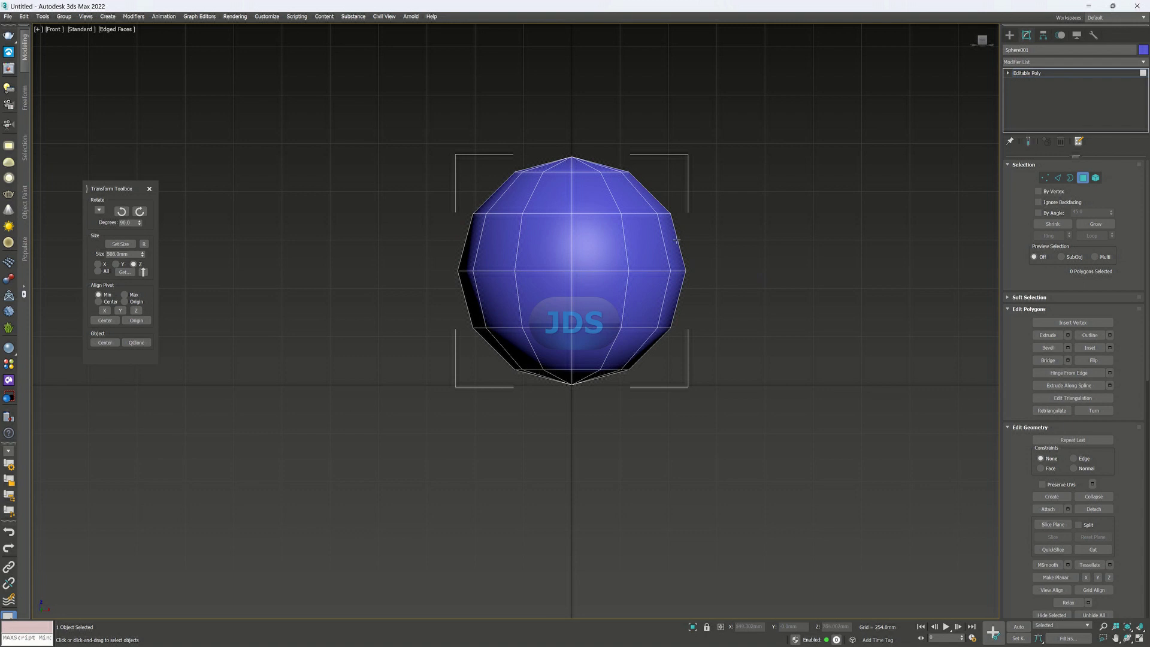
click(544, 252)
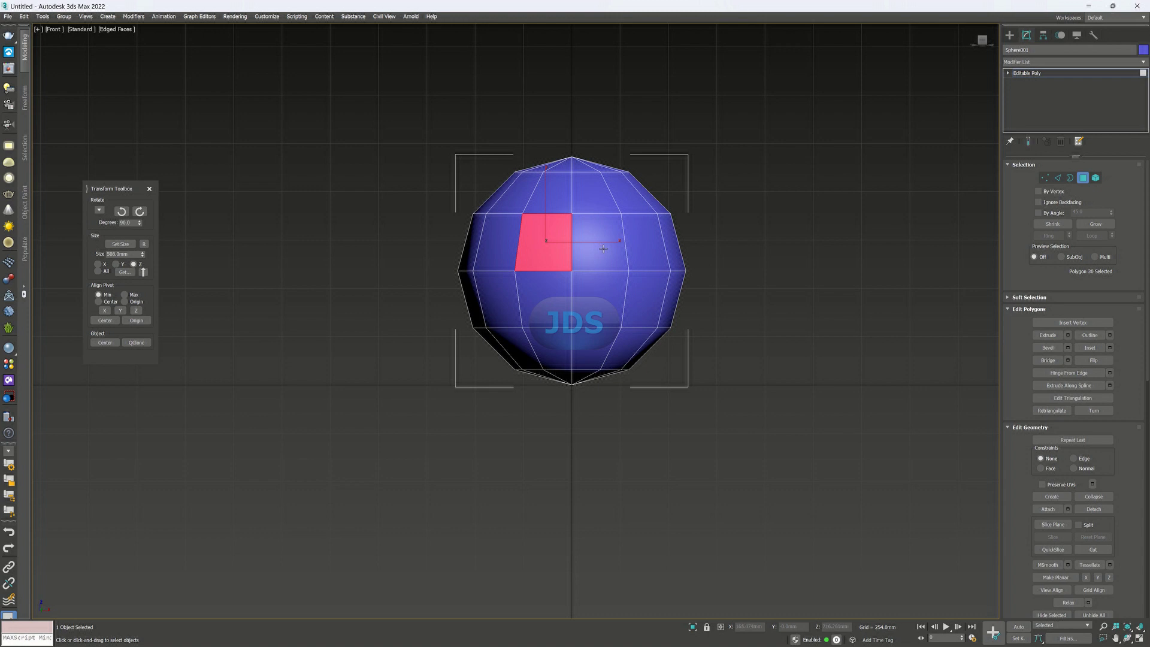
key(ctrl)
ctrl+click(590, 256)
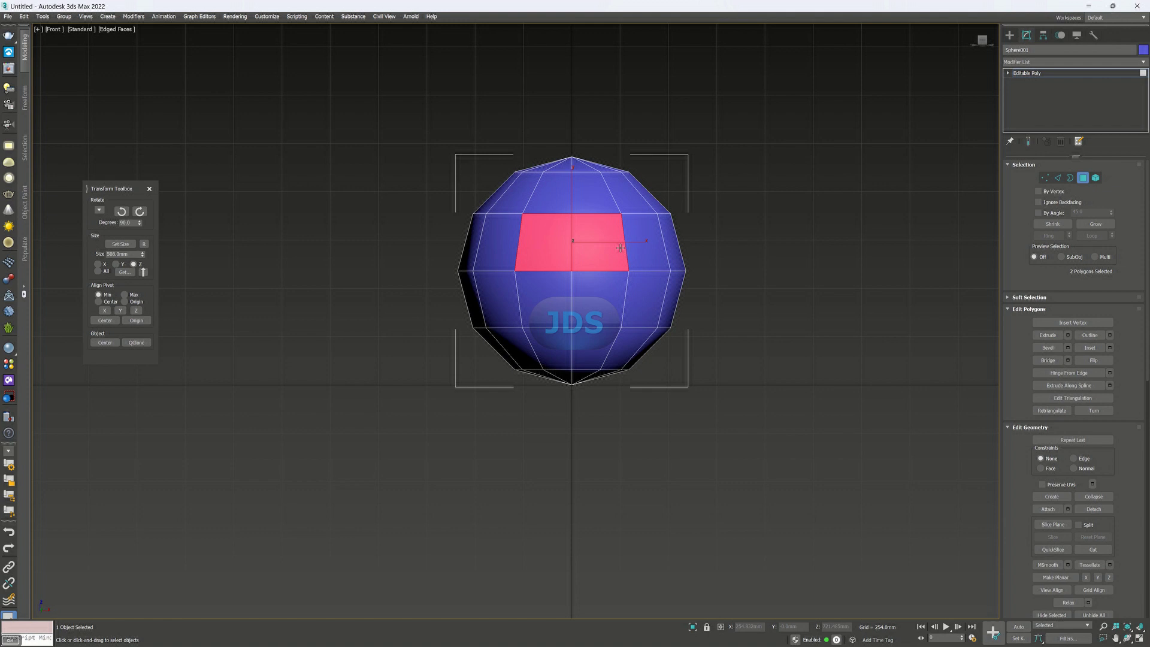
click(26, 56)
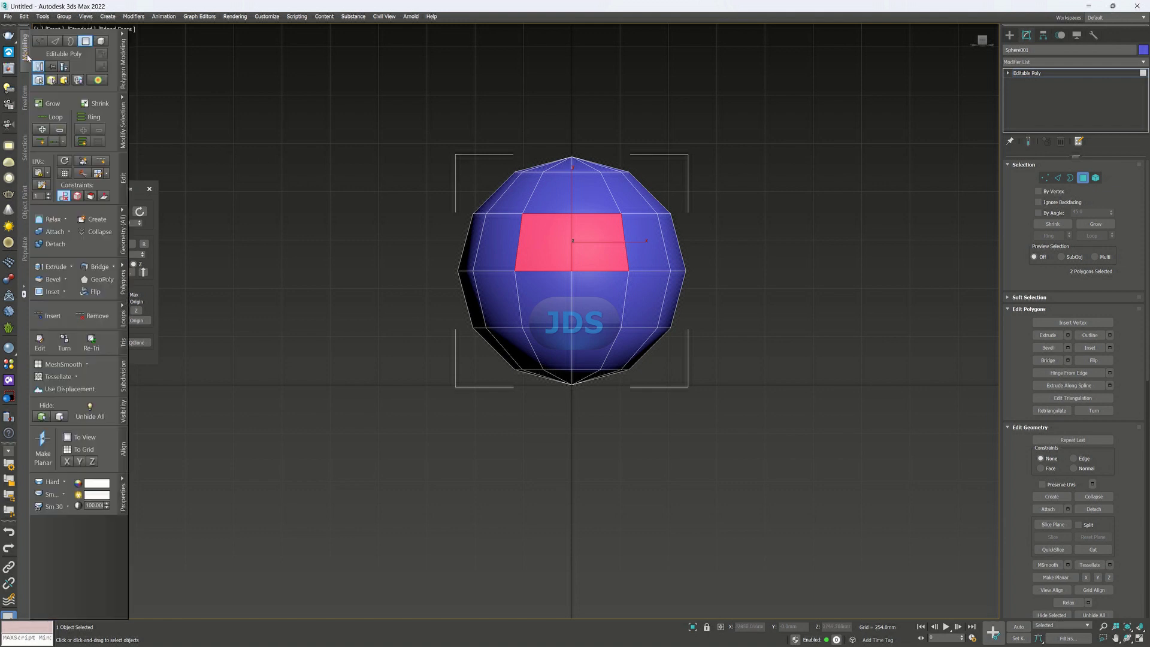
click(55, 116)
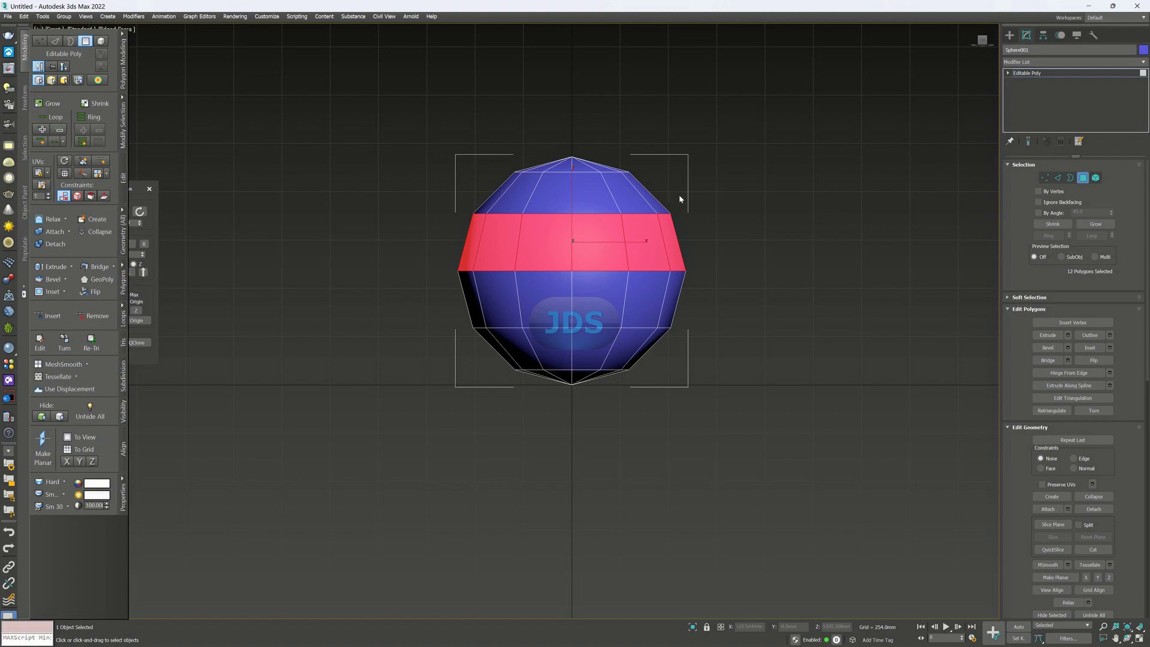
Orbit, pan and zoom to view the selected face ring from slightly above.
alt+middle_drag(733, 235, 690, 252)
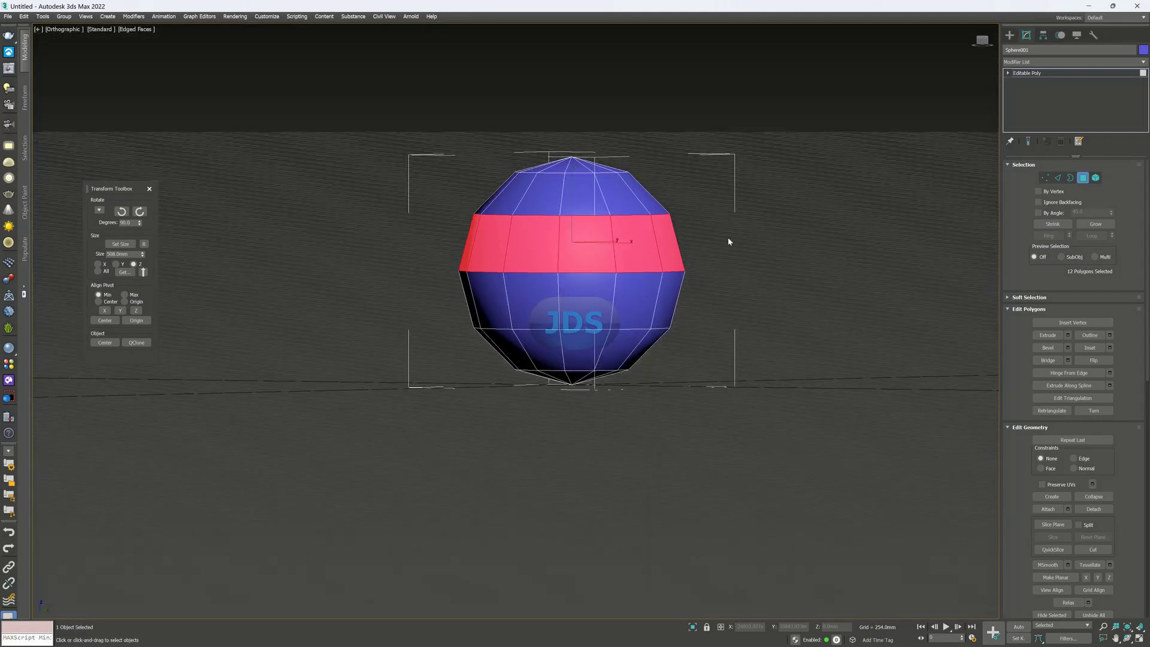
key(g)
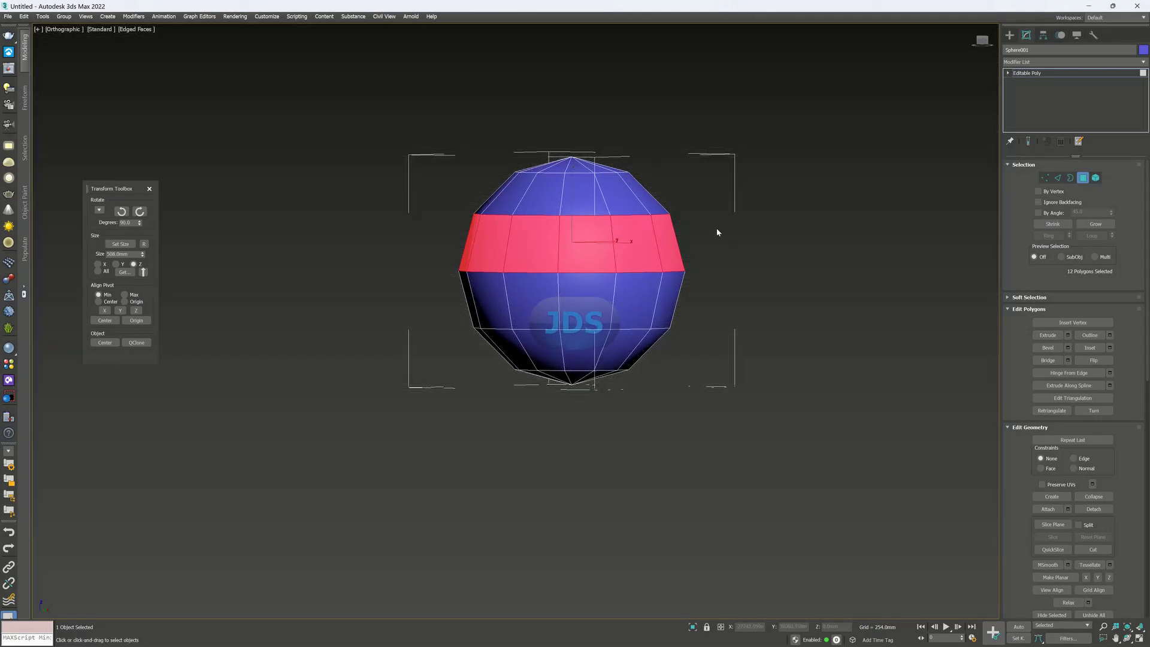
middle_drag(742, 226, 665, 250)
scroll(608, 261, up, 2)
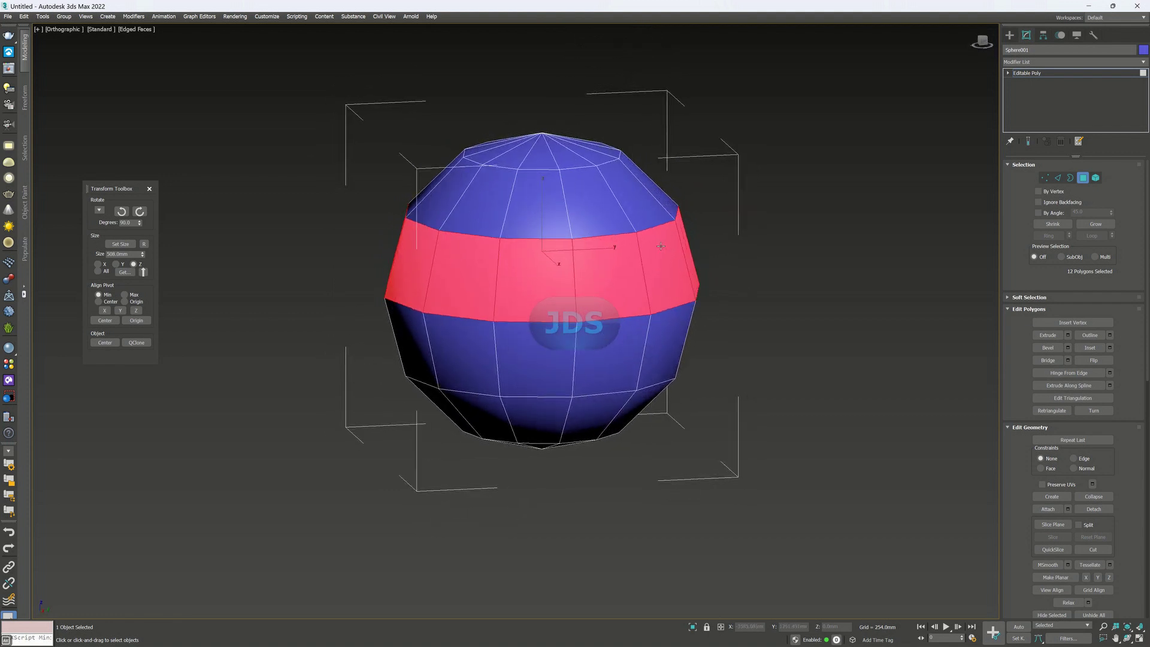
key(g)
key(g)
click(1053, 336)
Preview an extrusion of the ring at about 558 mm height along Local Normal.
click(1066, 334)
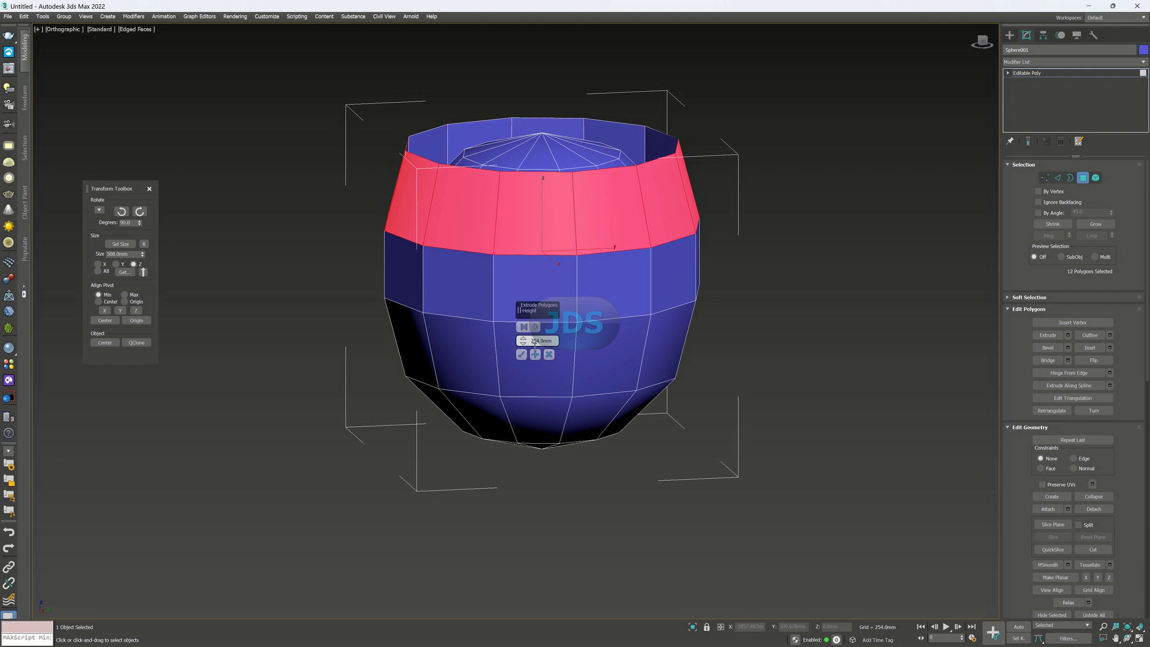
click(524, 340)
mouse_move(524, 340)
mouse_down()
mouse_move(513, 255)
mouse_move(524, 343)
mouse_up()
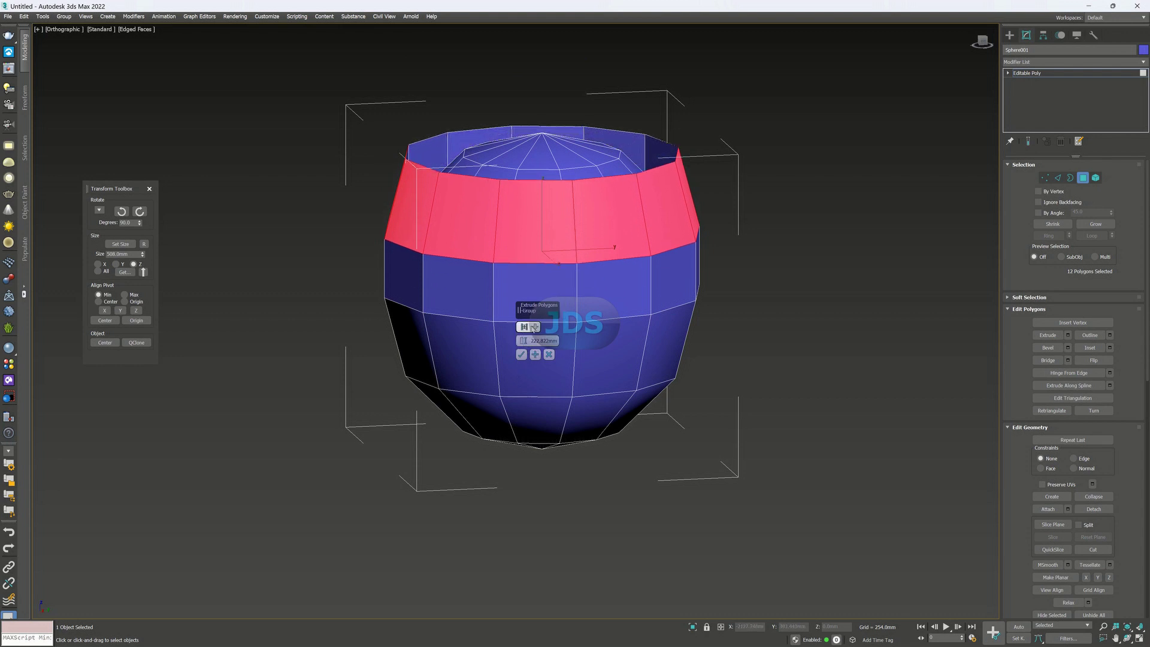
click(536, 327)
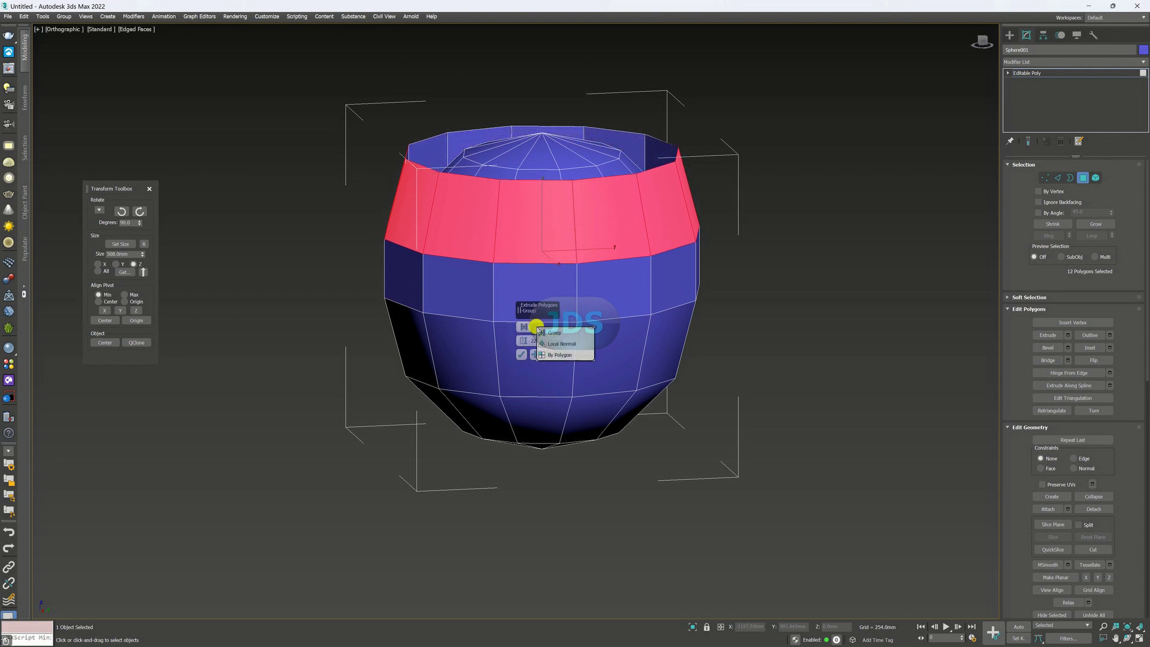
click(564, 344)
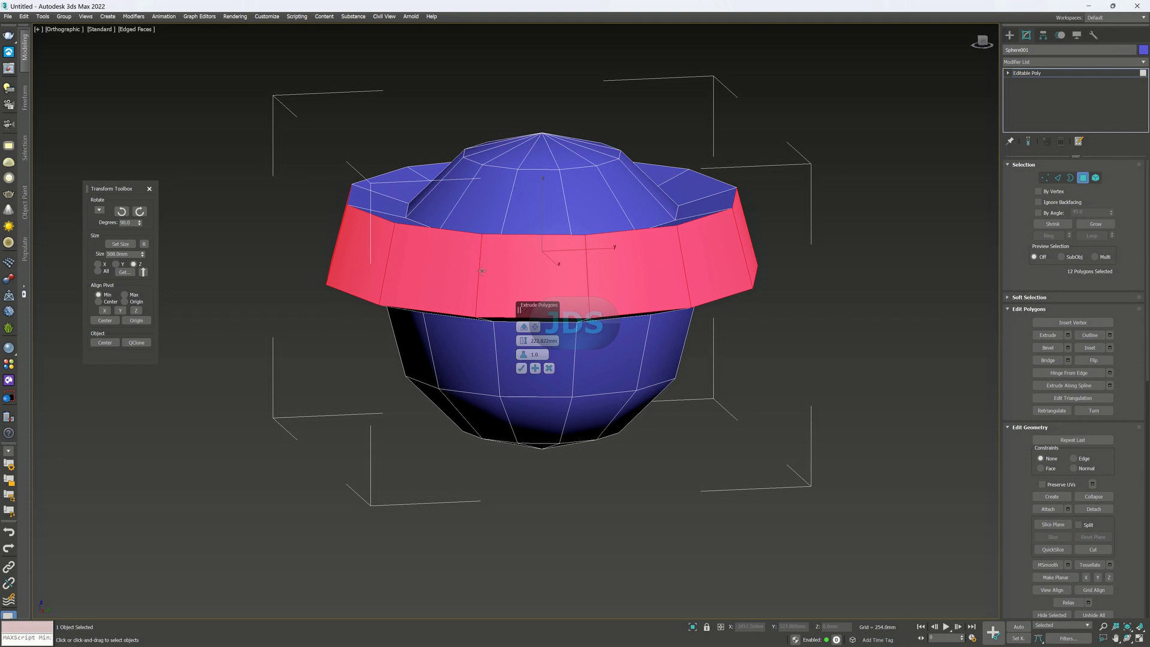
Set the extrusion height to about 262 mm, try By Polygon, then use Group extrusion.
mouse_move(523, 338)
mouse_down()
mouse_move(510, 108)
mouse_move(518, 299)
mouse_move(499, 152)
mouse_move(521, 457)
mouse_move(514, 233)
mouse_move(521, 360)
mouse_move(505, 279)
mouse_move(535, 327)
mouse_up()
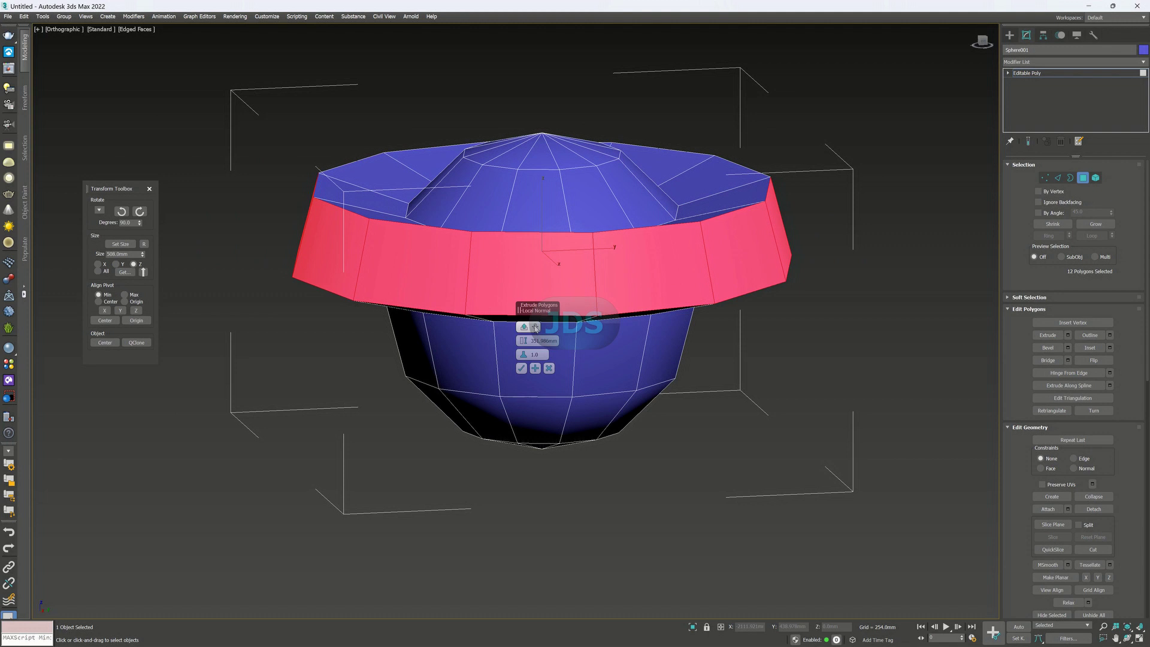
click(536, 327)
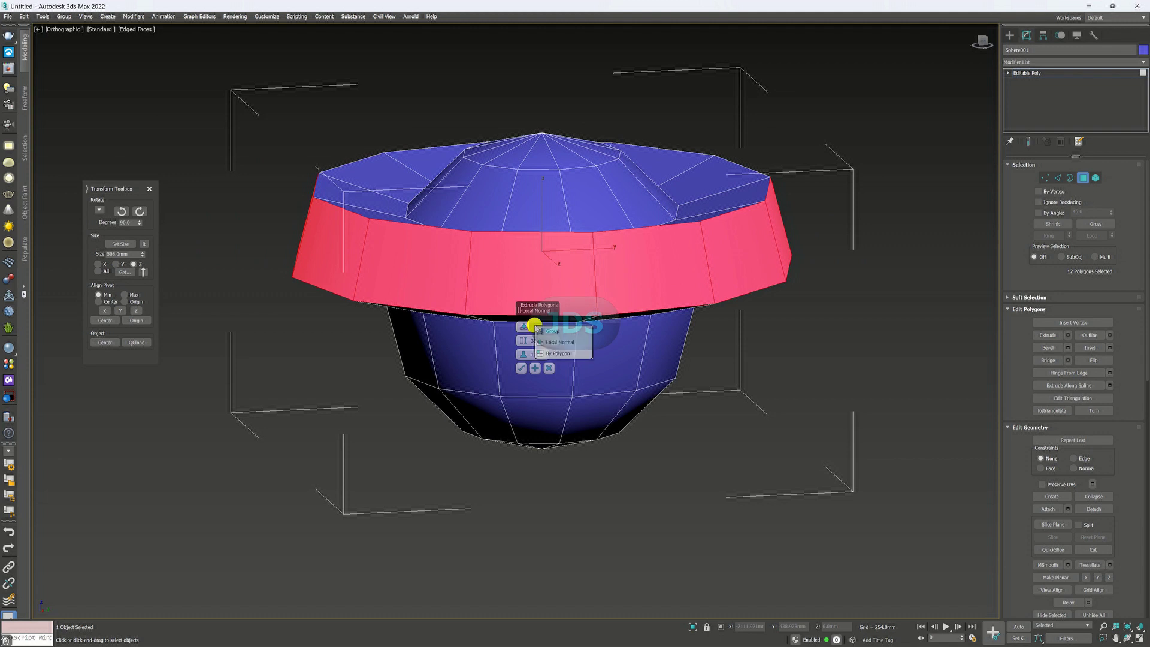
click(561, 355)
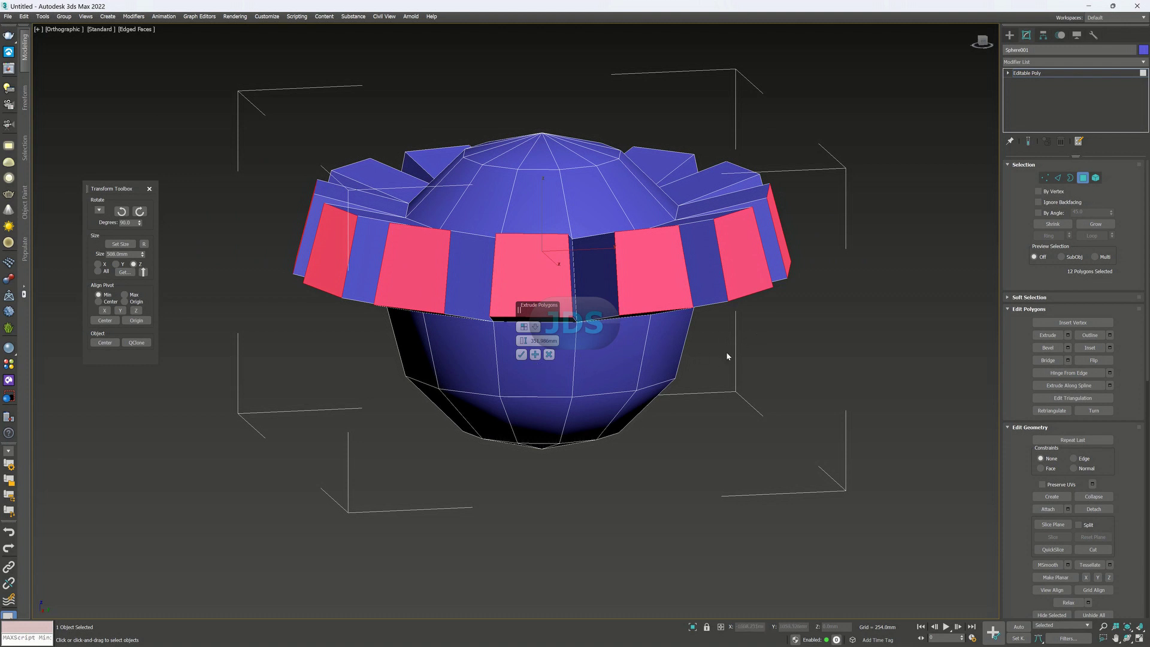
mouse_move(702, 346)
alt+middle_down()
mouse_move(709, 336)
mouse_move(696, 354)
mouse_move(605, 358)
mouse_move(621, 323)
mouse_move(628, 358)
mouse_move(612, 378)
mouse_move(609, 329)
mouse_move(654, 320)
mouse_move(712, 355)
alt+middle_up()
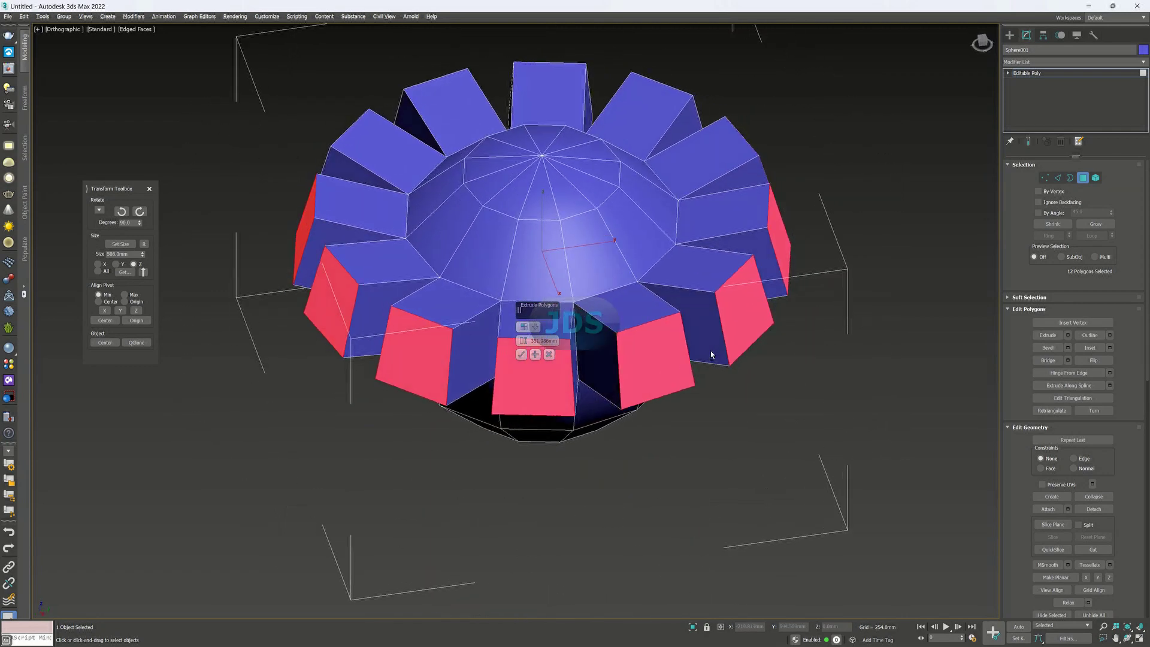
click(524, 326)
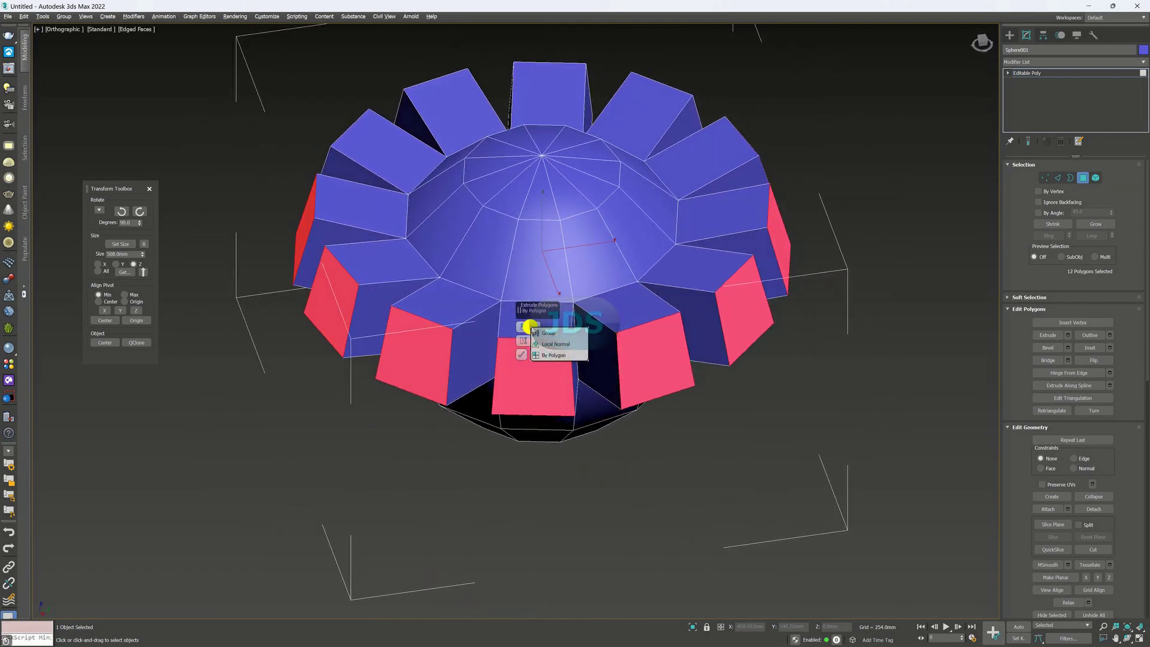
click(554, 335)
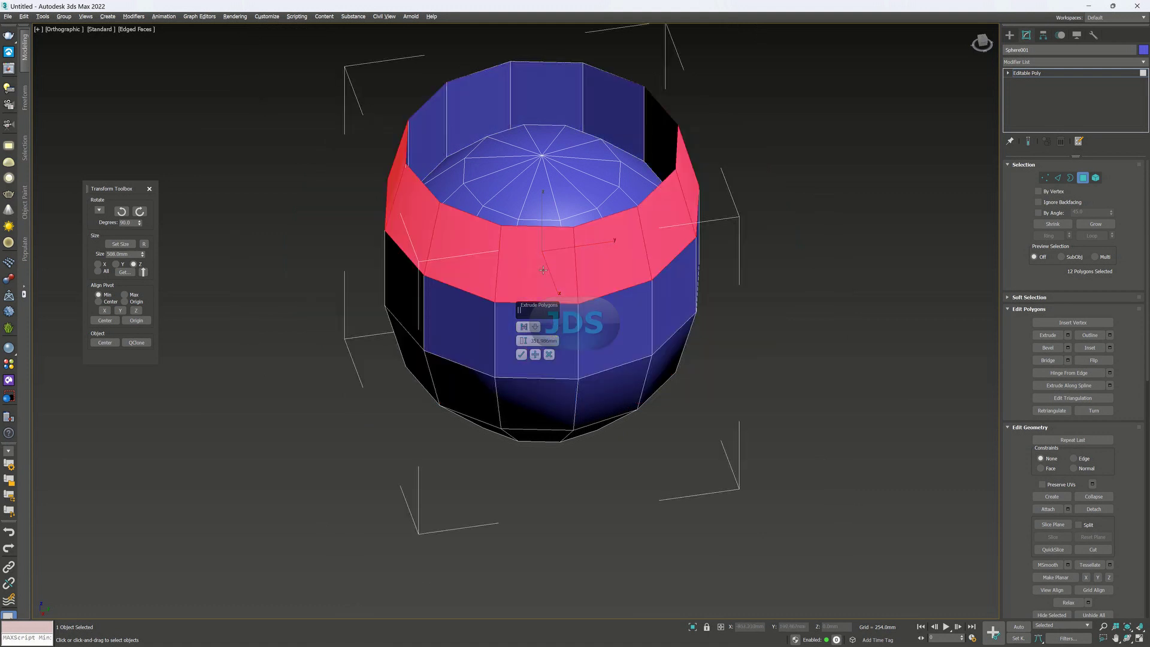
Lower the band's extrusion height and try the By Polygon extrusion type.
drag(523, 340, 522, 399)
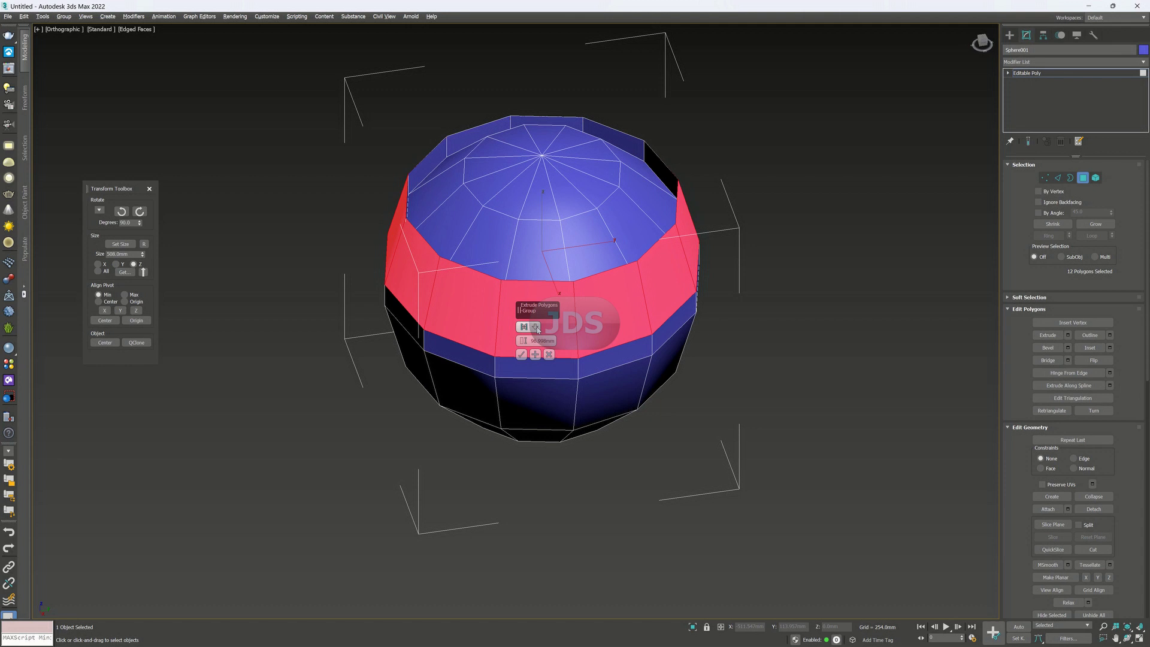
click(537, 329)
click(536, 341)
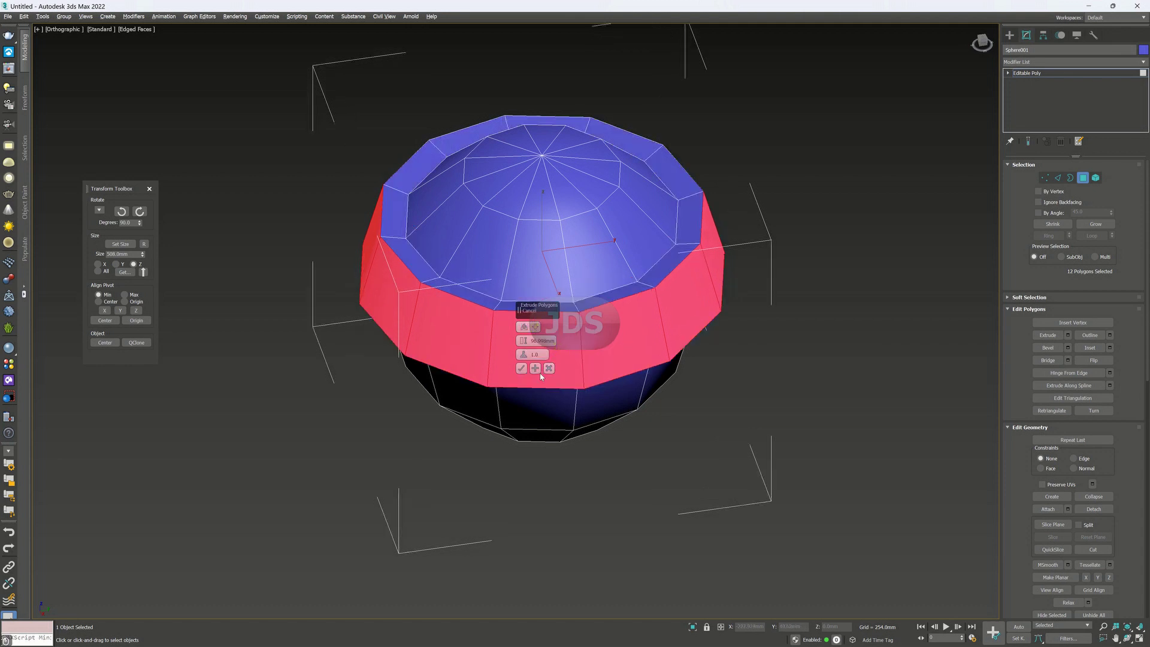
click(535, 329)
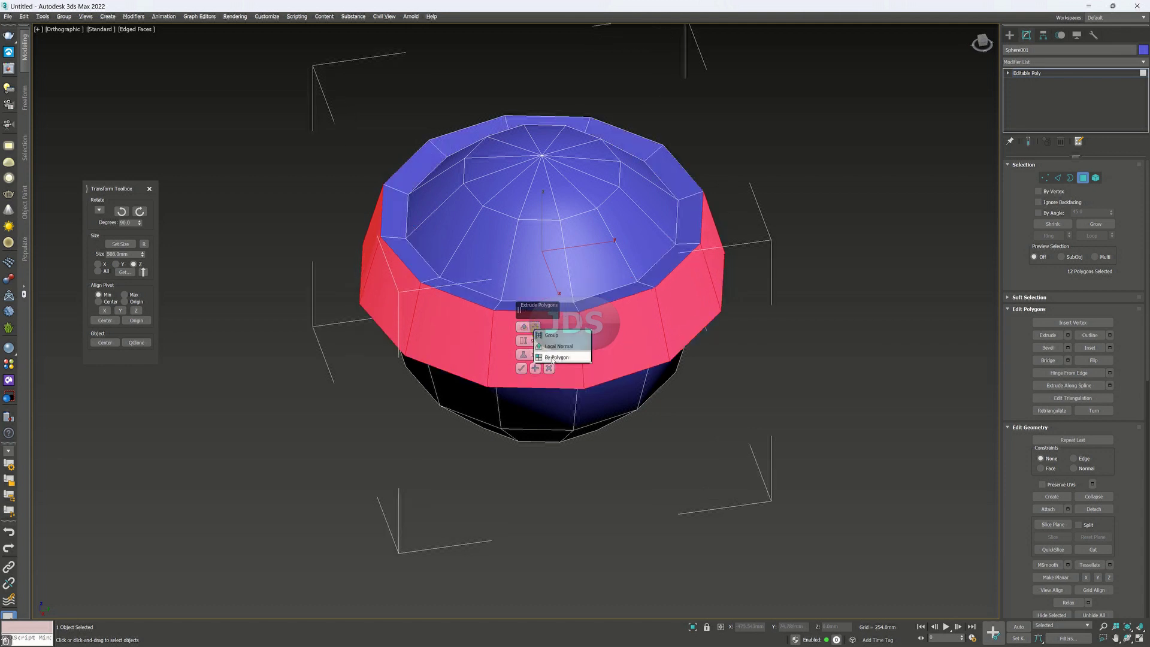
click(552, 357)
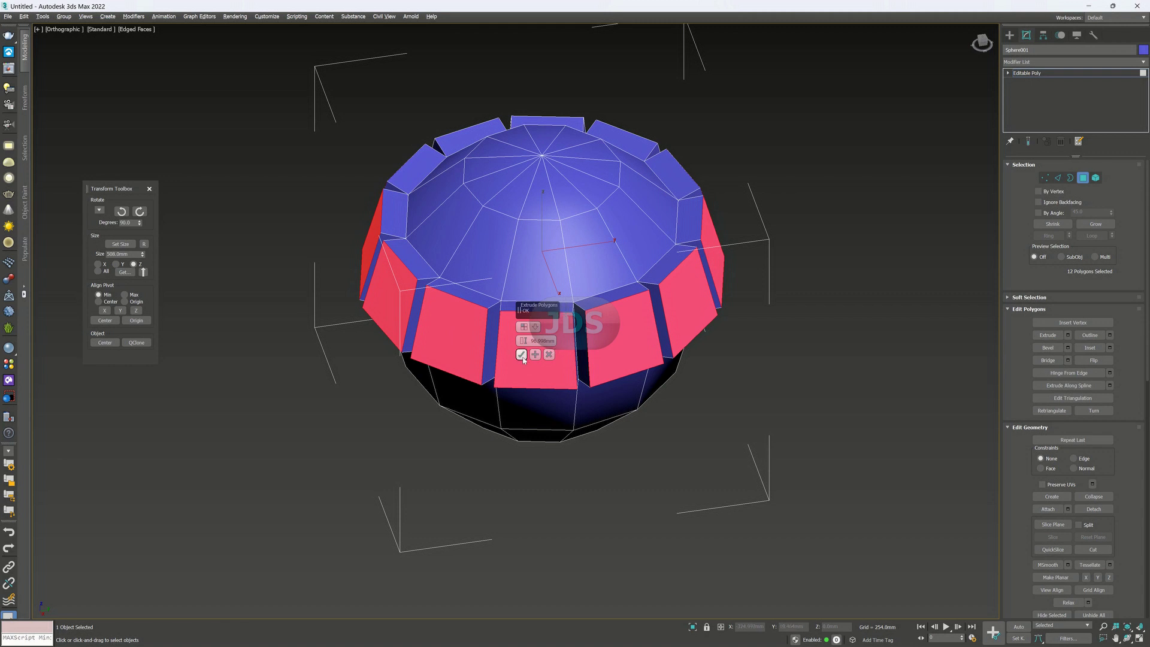
Switch the extrusion type to Local Normal and raise the band height again.
click(530, 327)
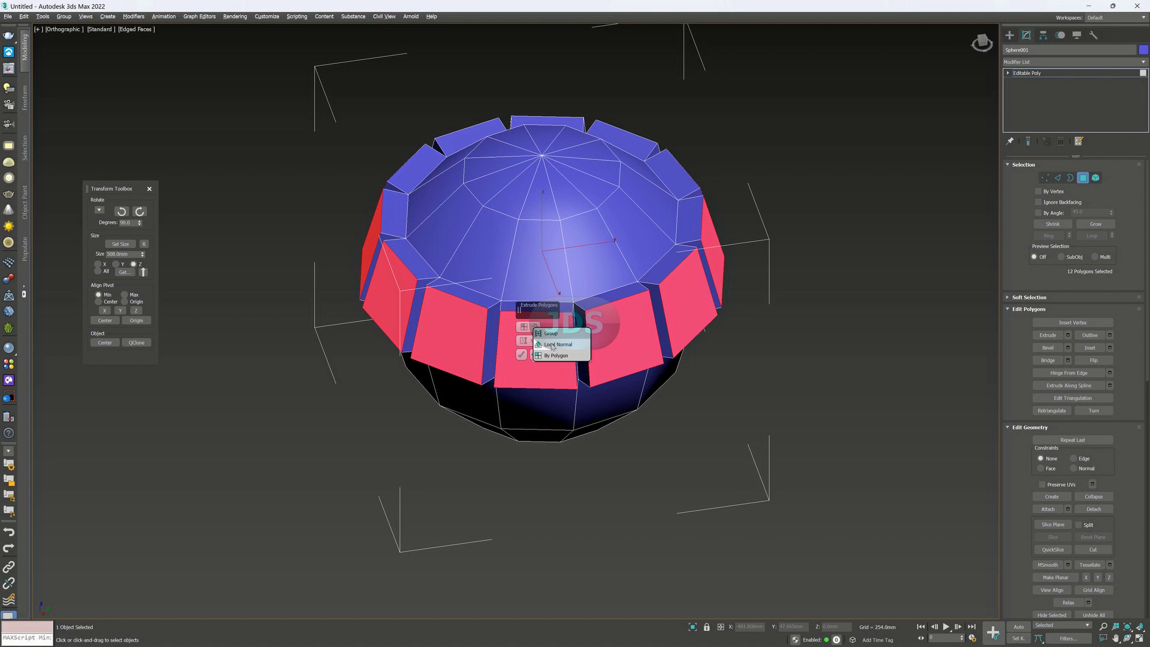
click(553, 345)
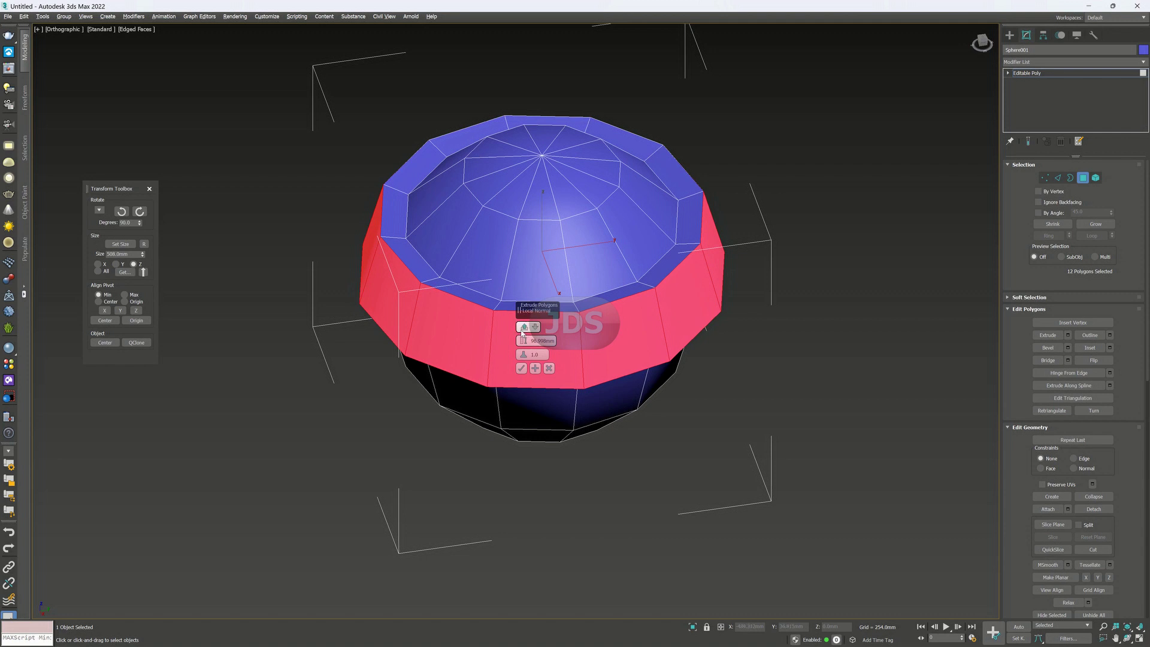
mouse_move(525, 343)
mouse_down()
mouse_move(527, 312)
mouse_move(533, 354)
mouse_up()
alt+middle_drag(564, 404, 558, 383)
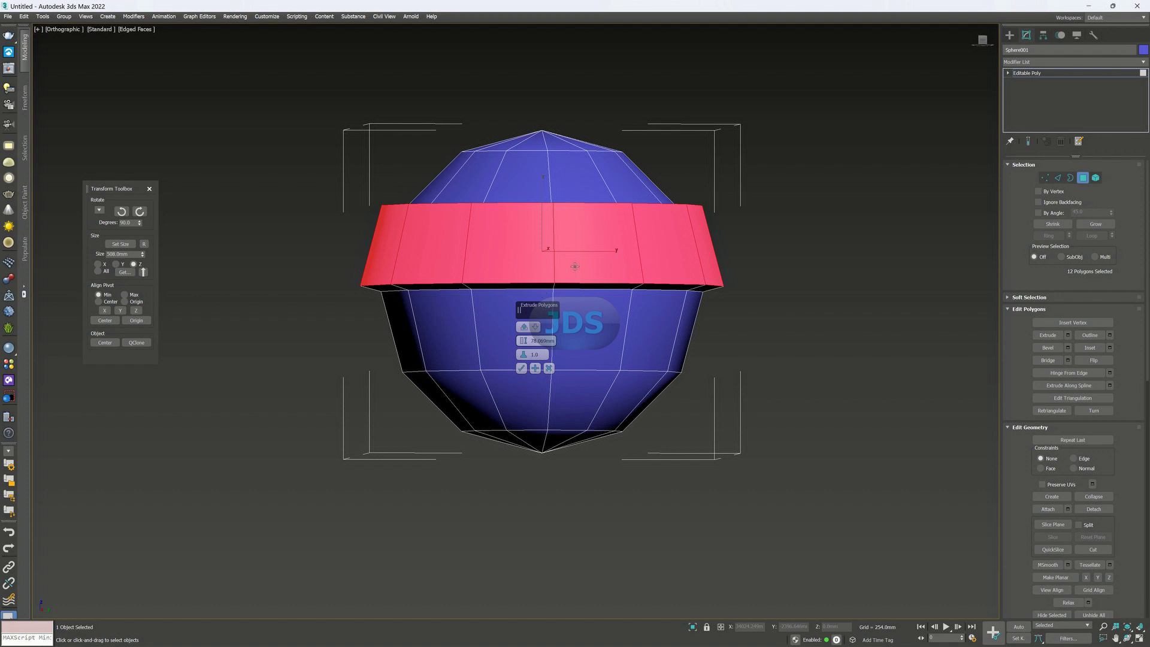
Cancel the earlier band extrusion and clear the polygon selection.
click(812, 205)
click(497, 333)
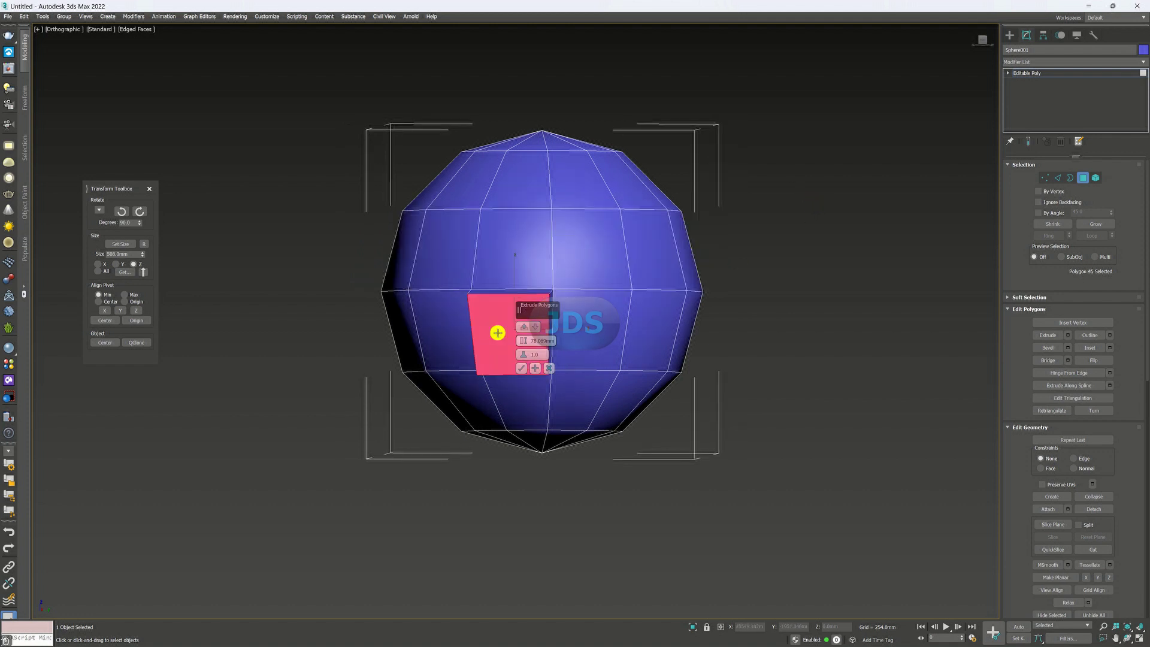
shift+click(580, 343)
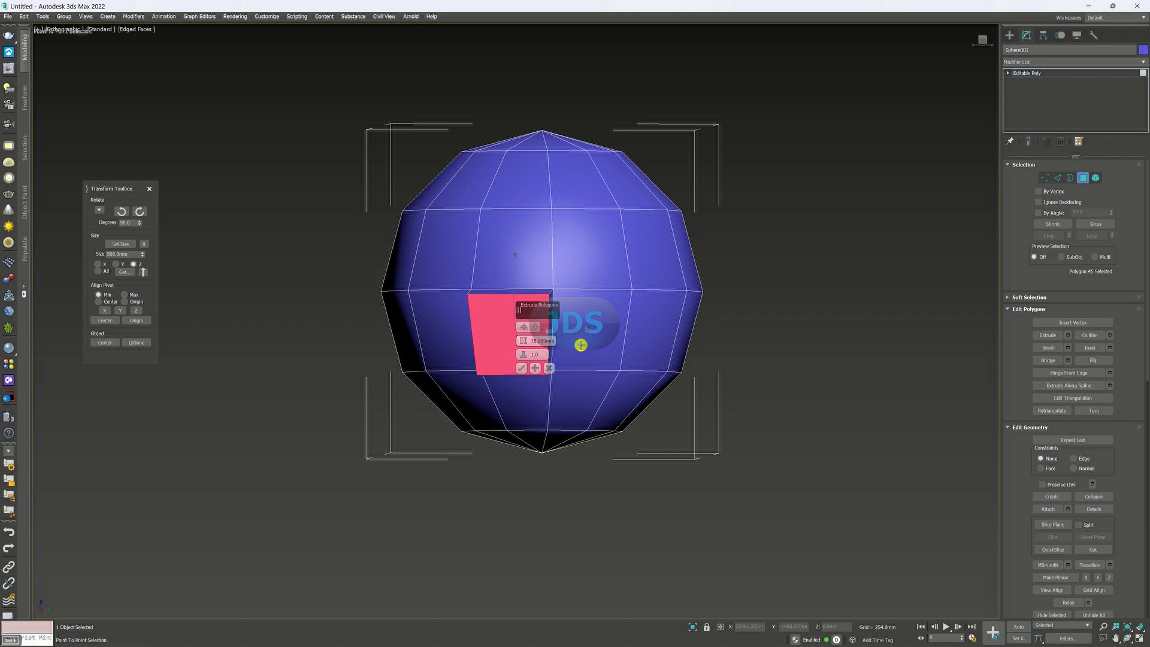
key(ctrl+z)
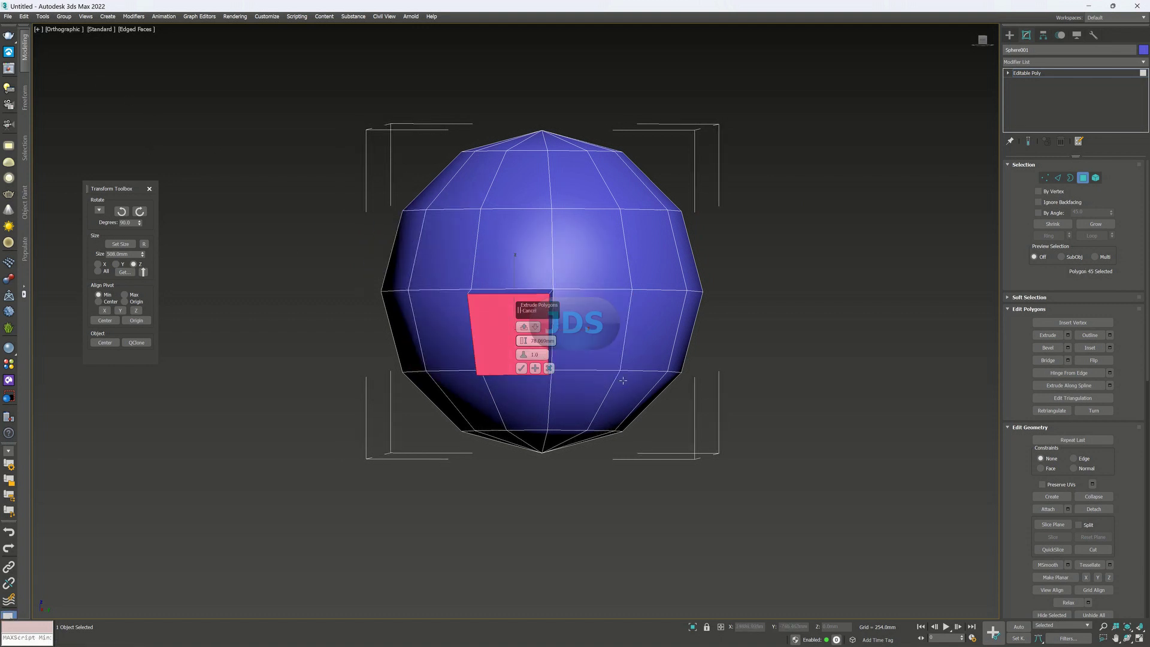
click(549, 368)
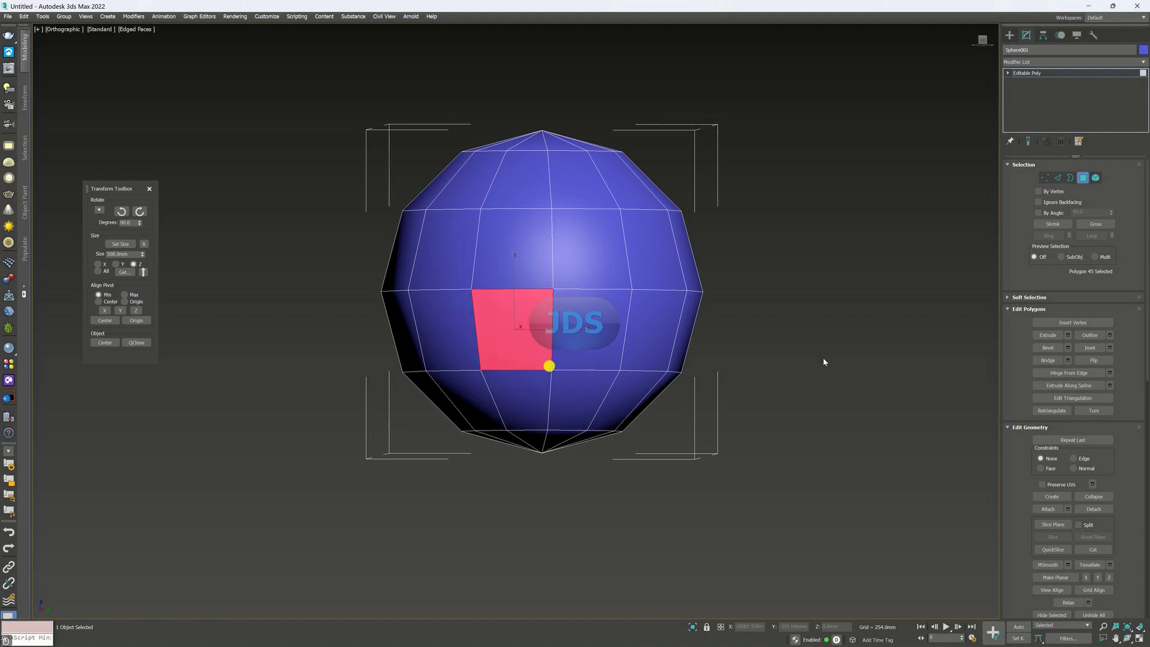
click(853, 345)
Select the full 12-polygon middle ring using Loop and start a new extrusion.
click(518, 352)
key(shift)
shift+click(588, 348)
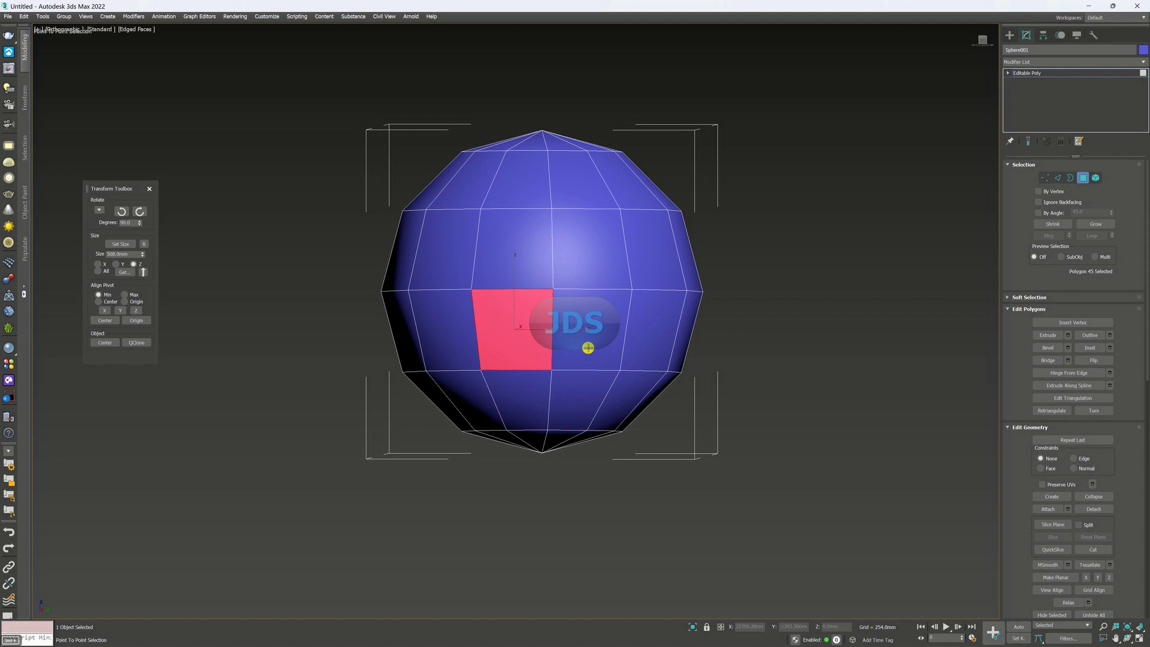
shift+click(414, 295)
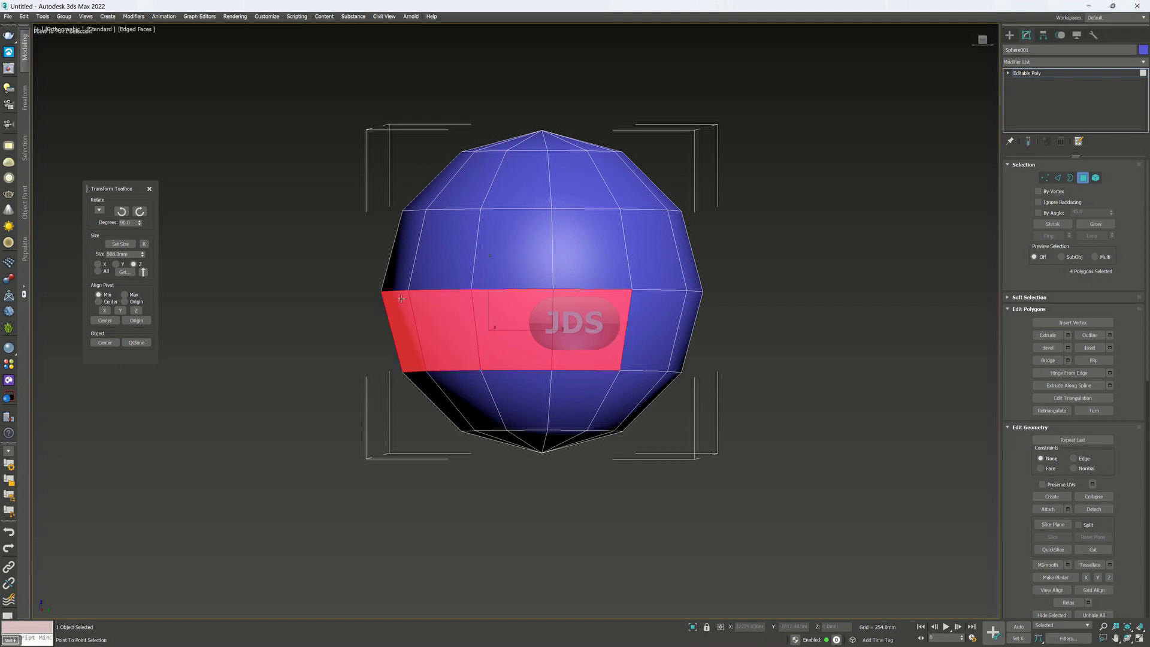
right_click(635, 330)
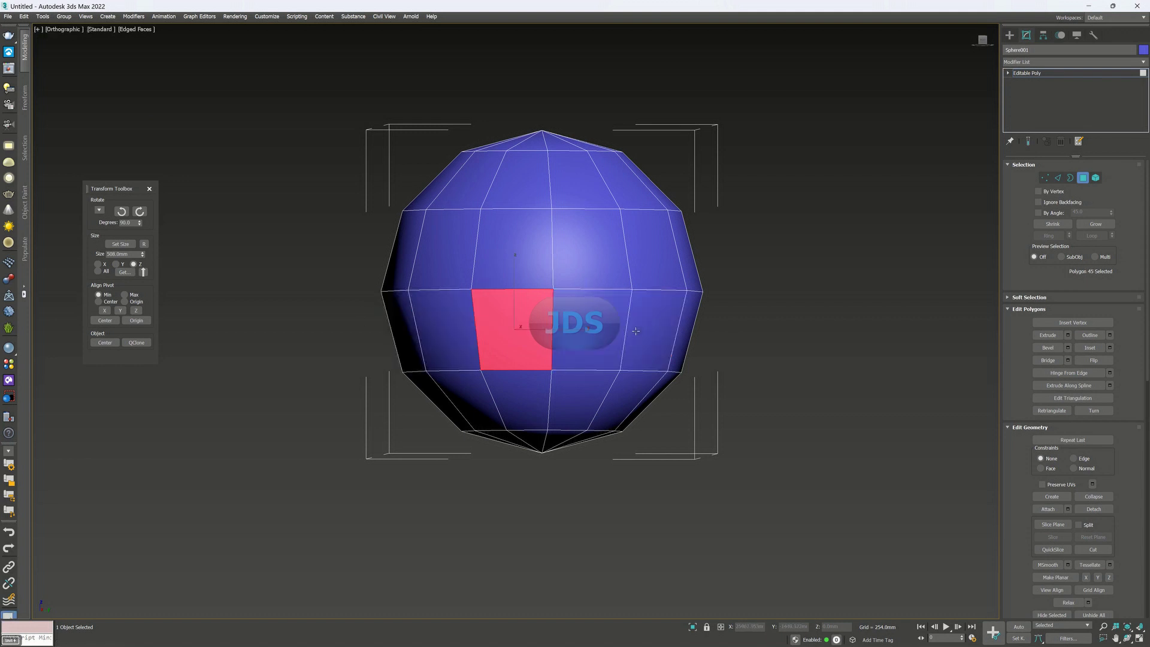
ctrl+click(589, 337)
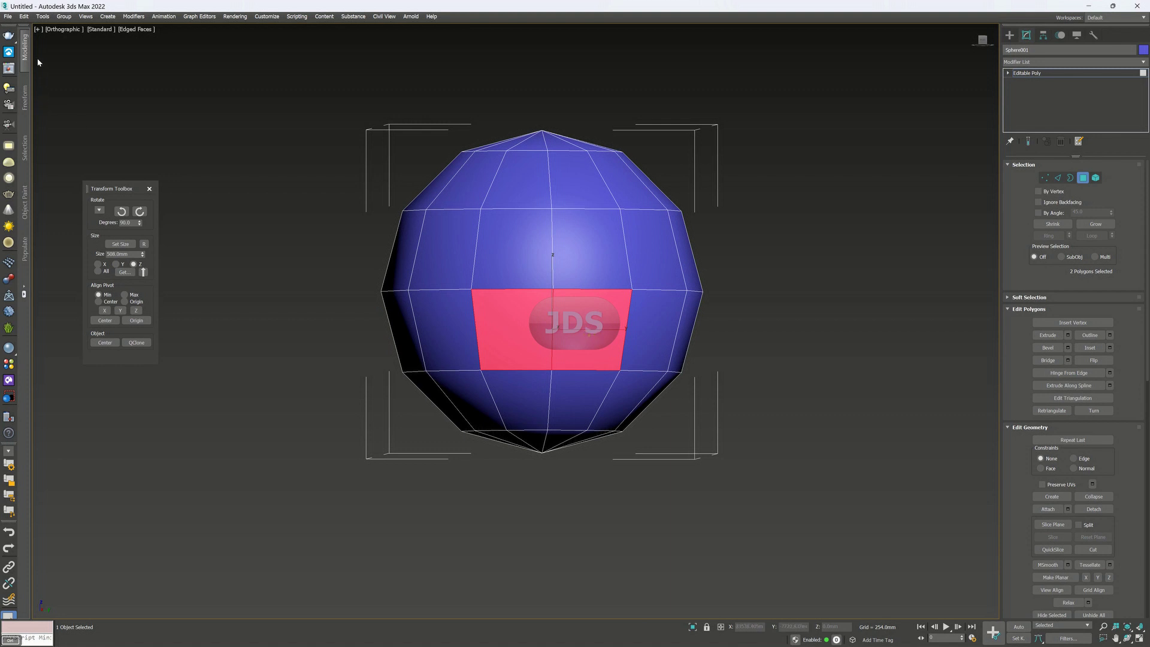
click(24, 49)
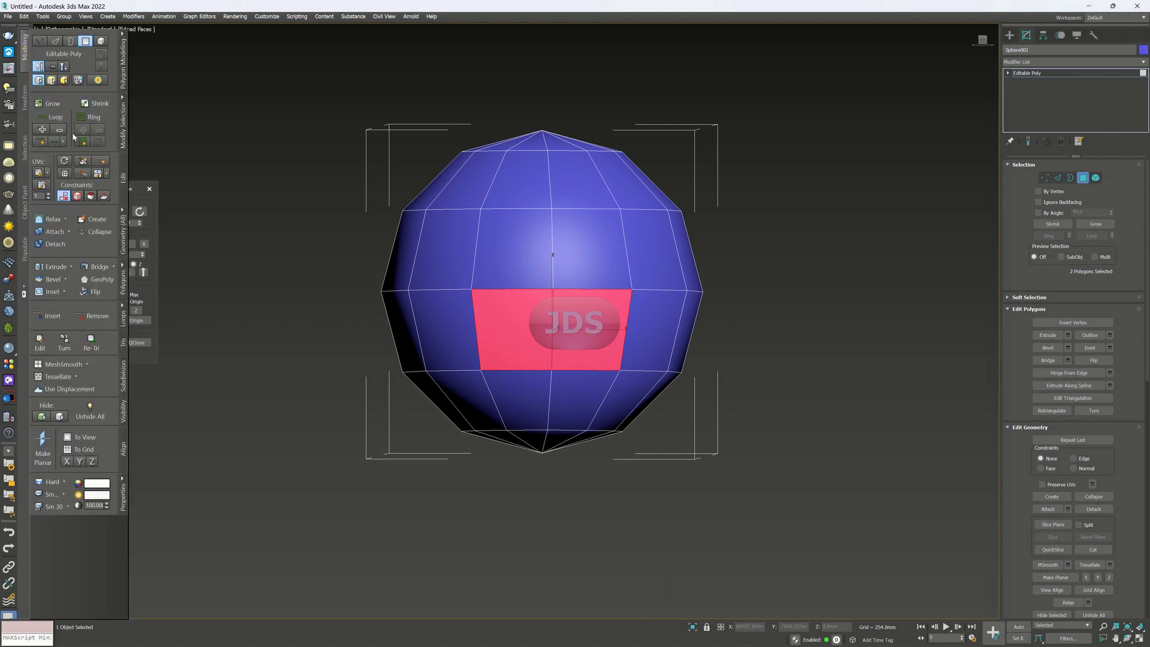
click(54, 115)
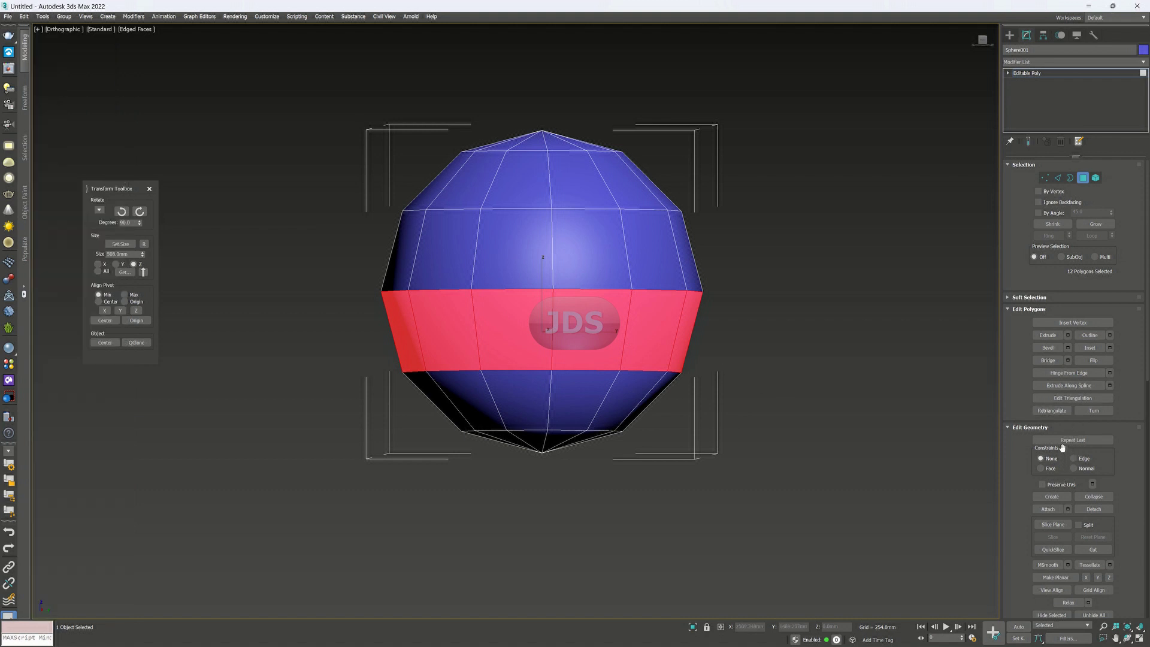
click(1067, 336)
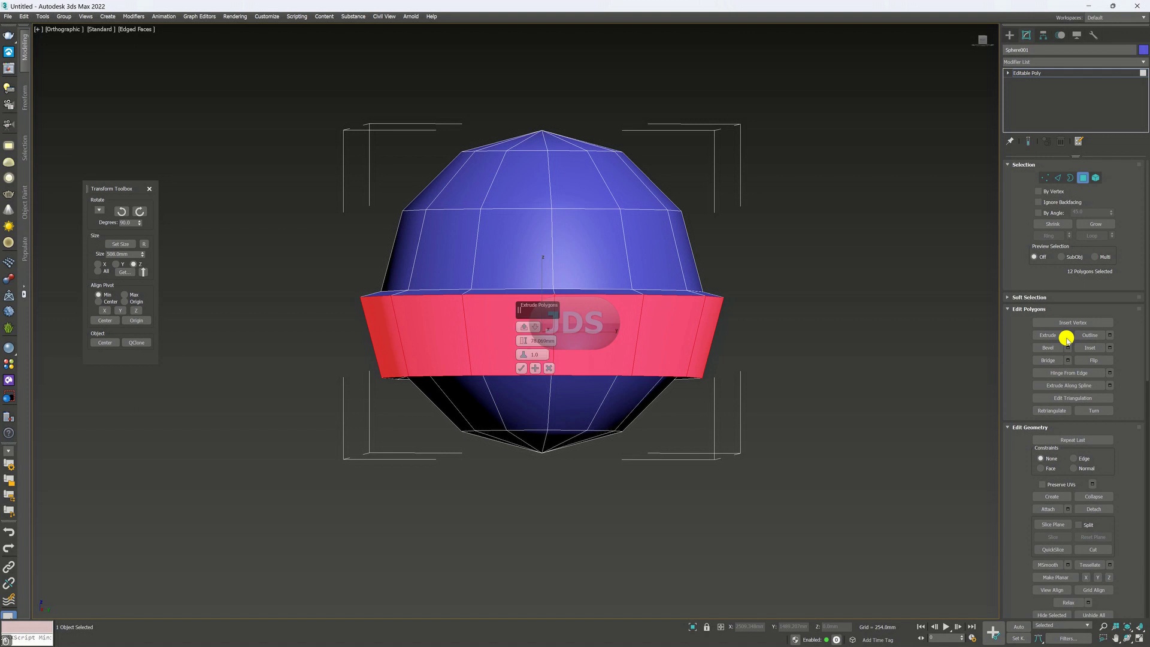
Set the middle ring's extrusion height to 30 mm and apply it.
mouse_move(525, 342)
mouse_down()
mouse_move(528, 231)
mouse_move(526, 348)
mouse_up()
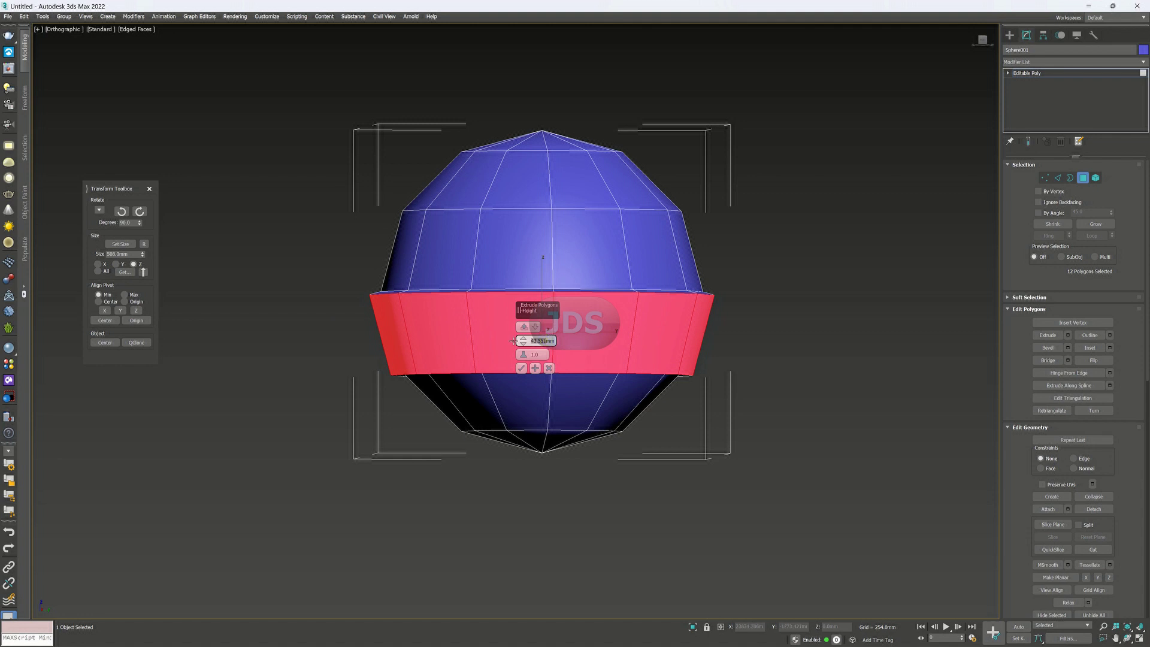
text(30)
click(537, 369)
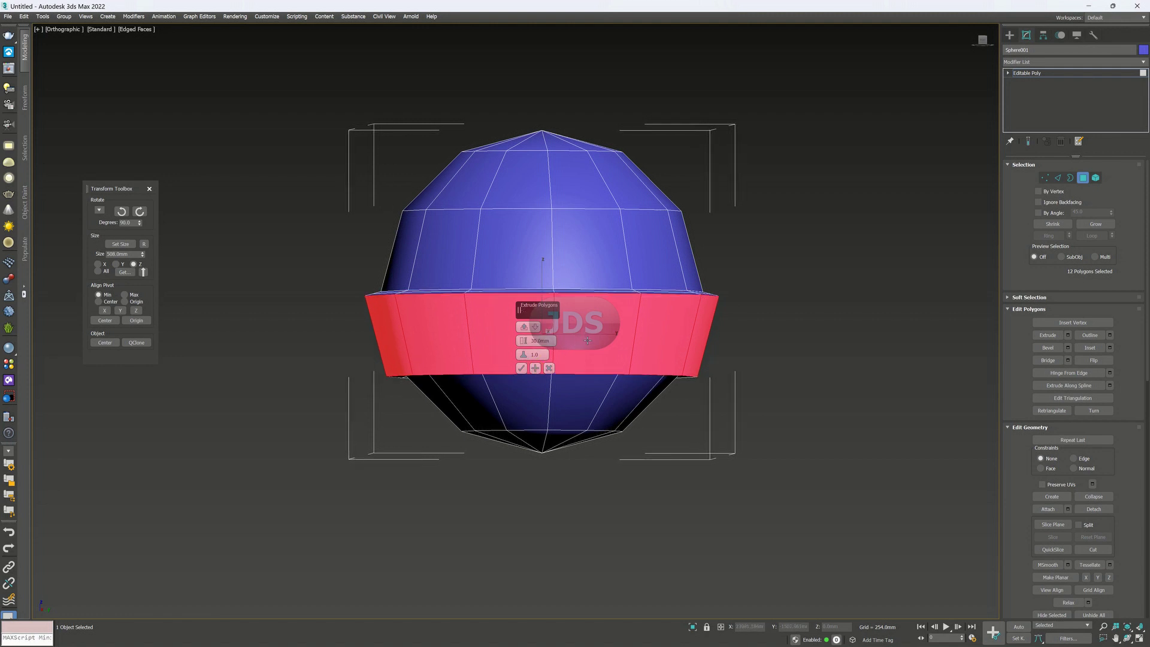
alt+middle_drag(587, 340, 636, 415)
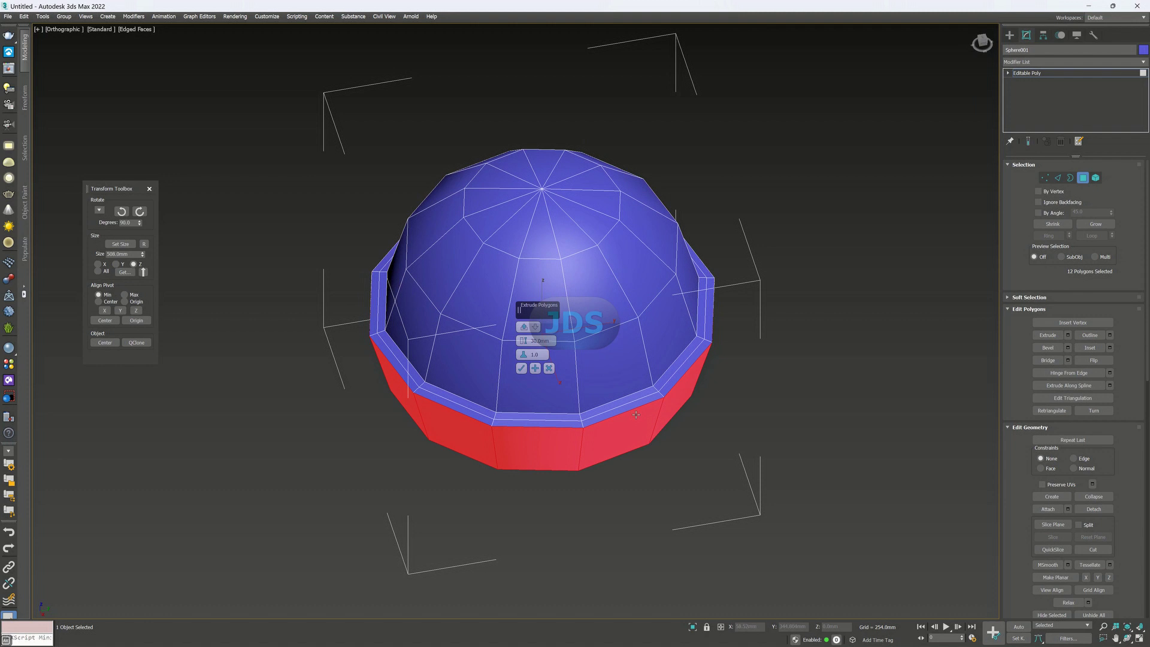
Stack four more 30 mm extrusion steps onto the middle band and inspect the rim.
scroll(636, 414, up, 3)
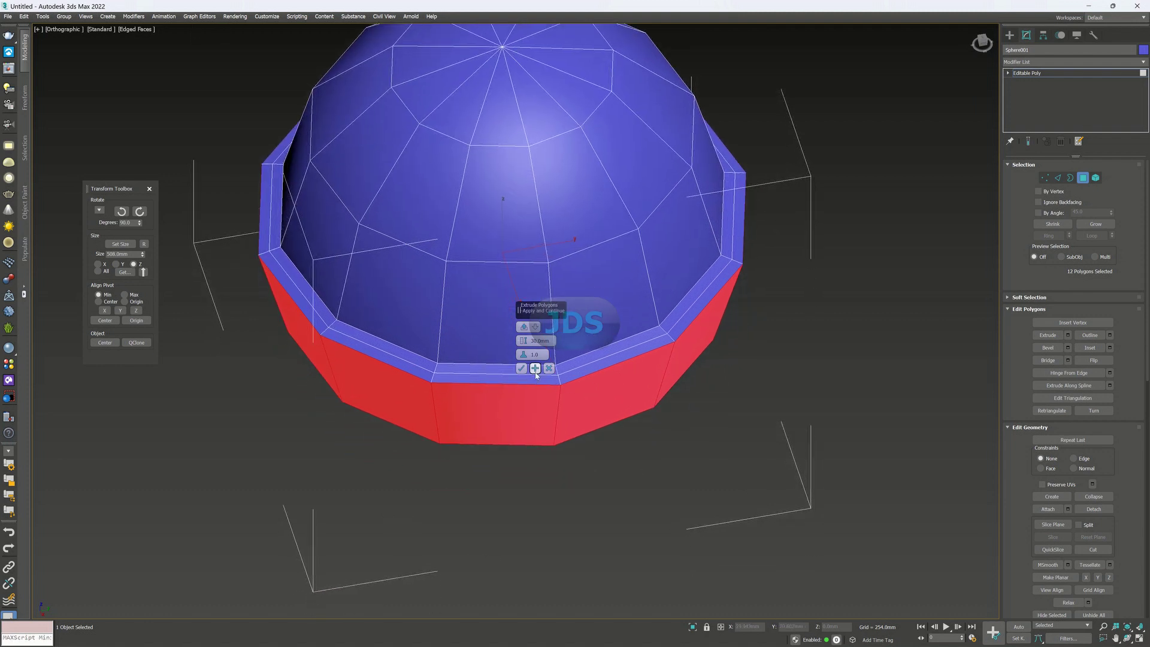
click(536, 368)
click(535, 368)
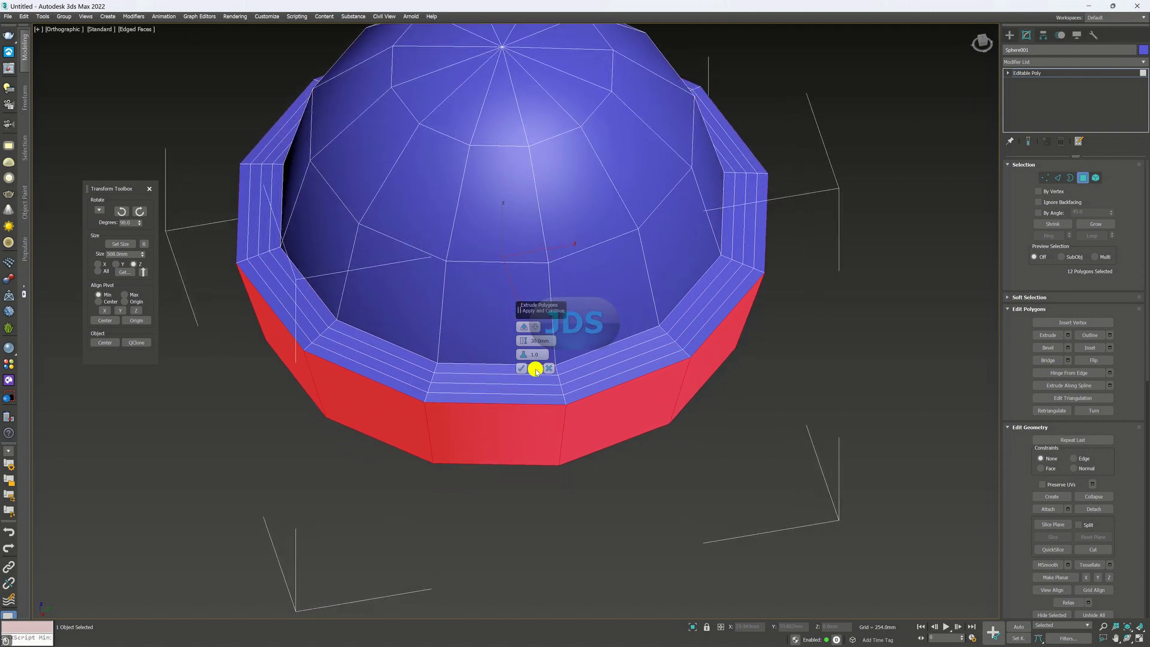
click(536, 368)
click(536, 368)
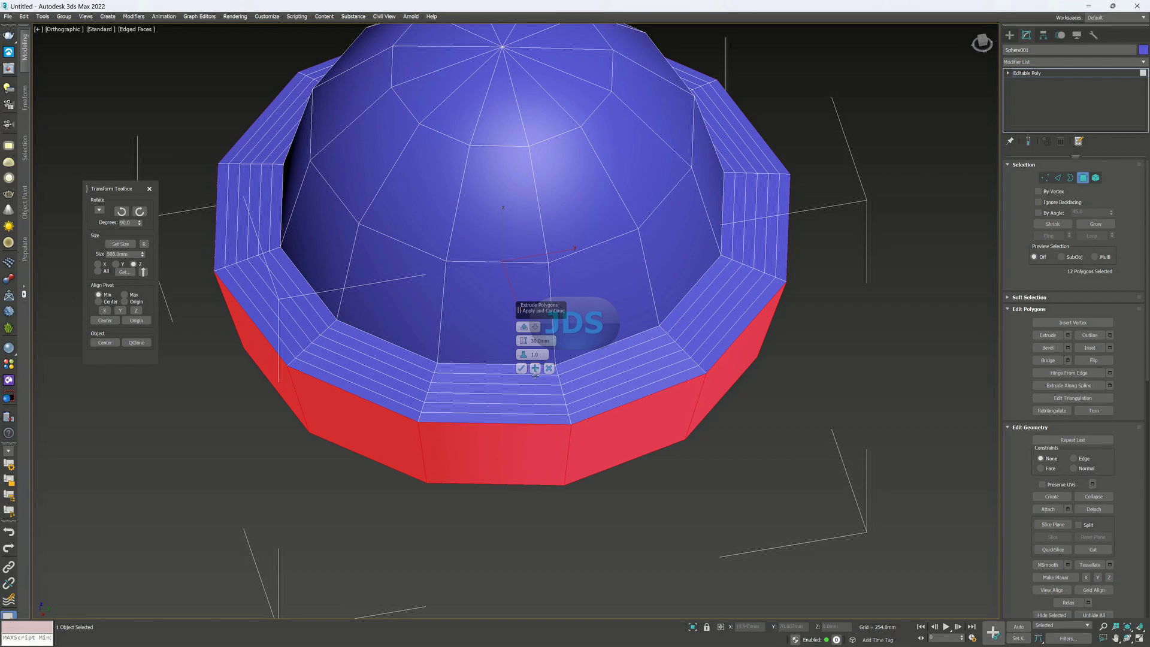
alt+middle_drag(550, 394, 604, 397)
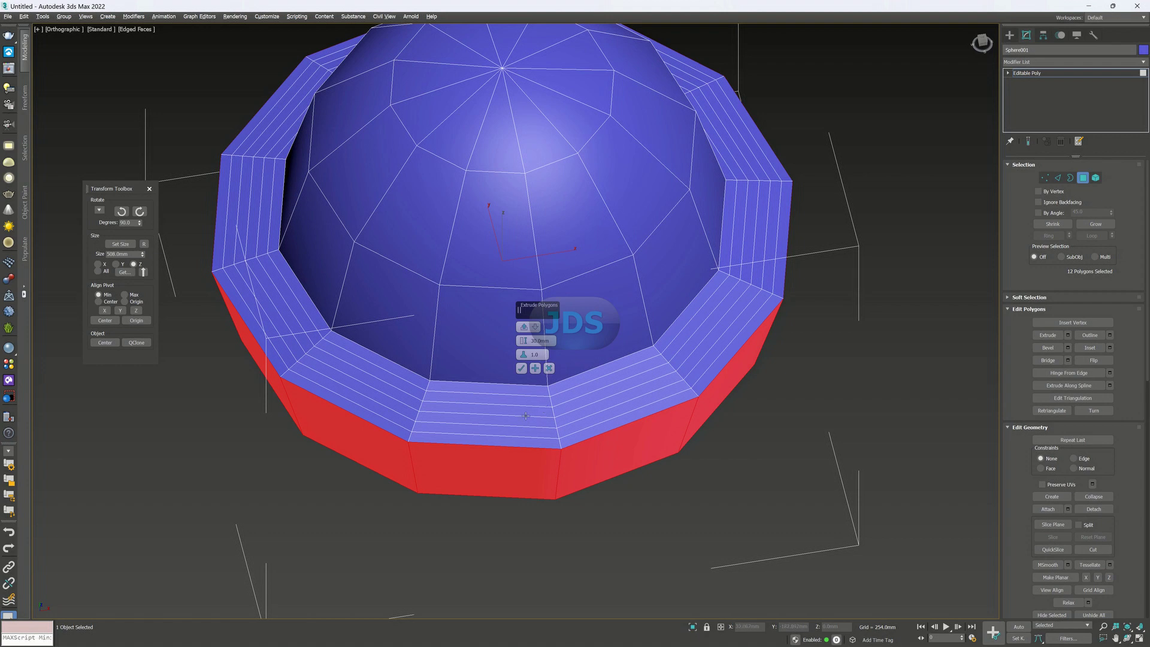
alt+middle_drag(543, 436, 563, 324)
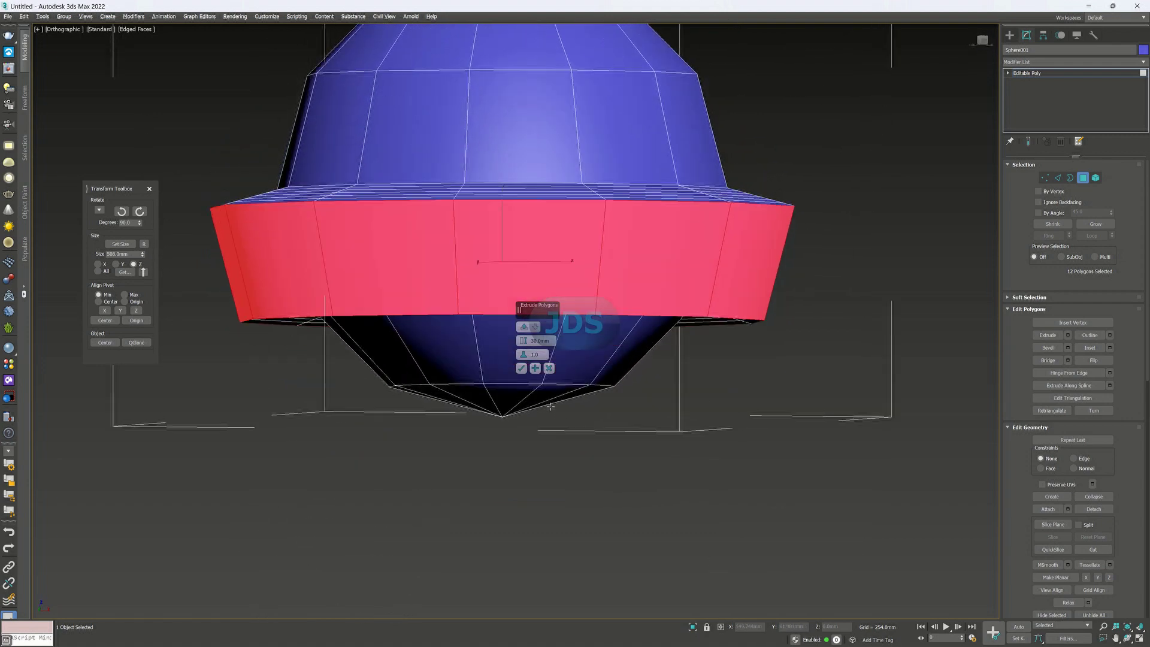
middle_drag(570, 275, 566, 337)
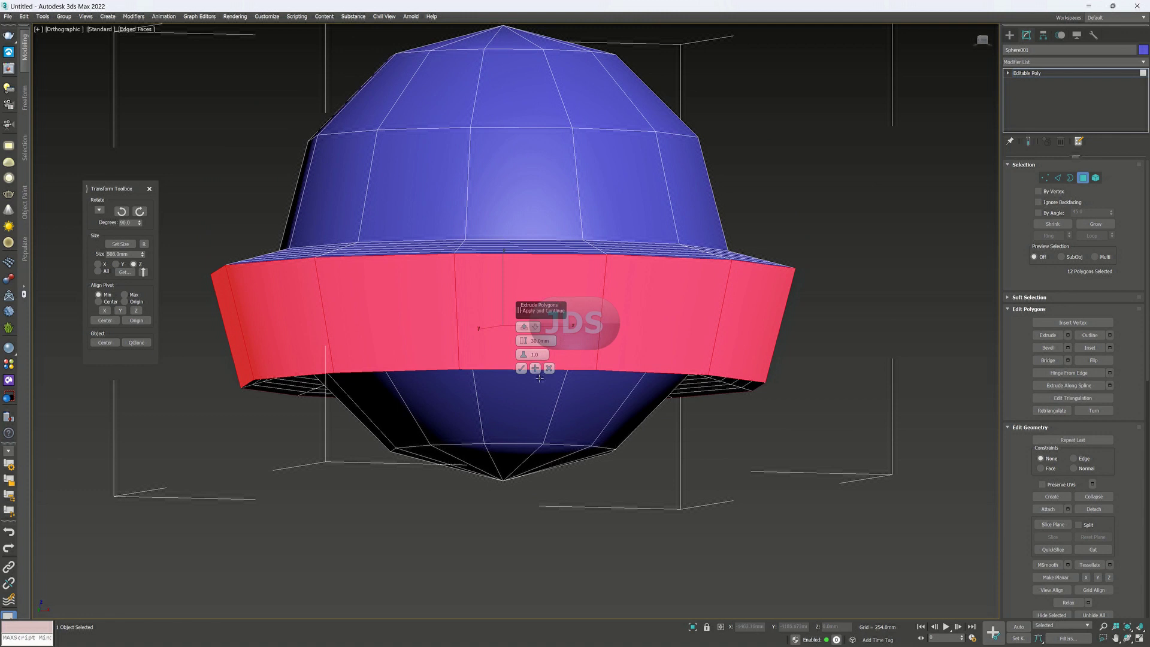
Apply one more extrusion step to the band and check it from the side.
scroll(541, 385, down, 1)
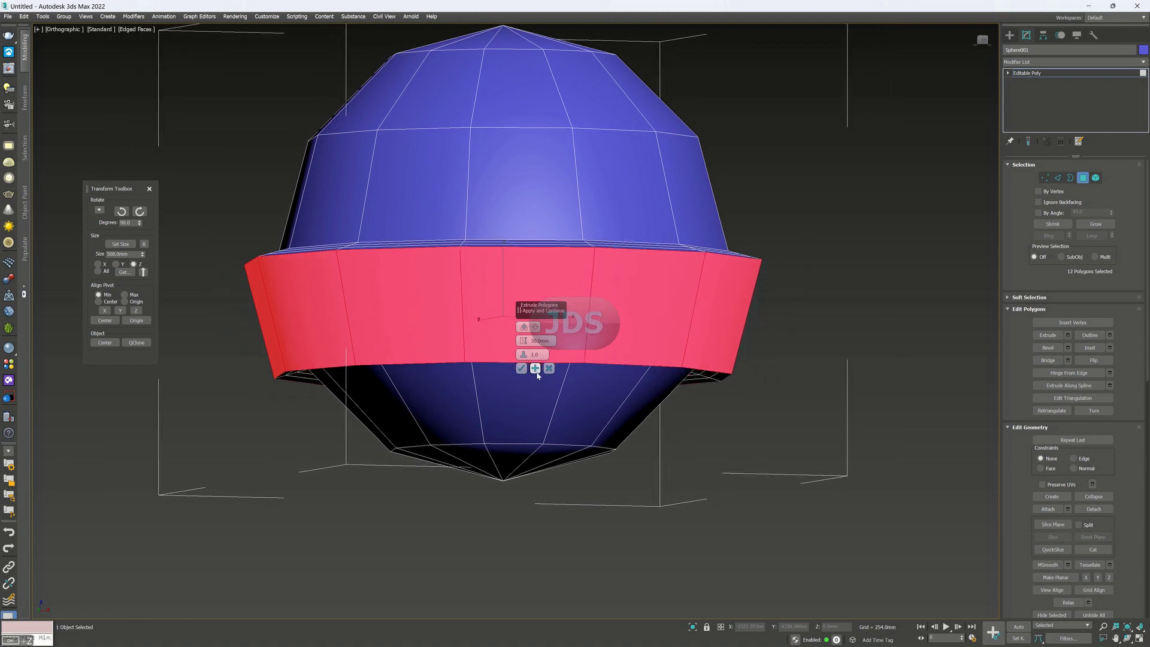
click(536, 368)
alt+middle_drag(535, 368, 565, 352)
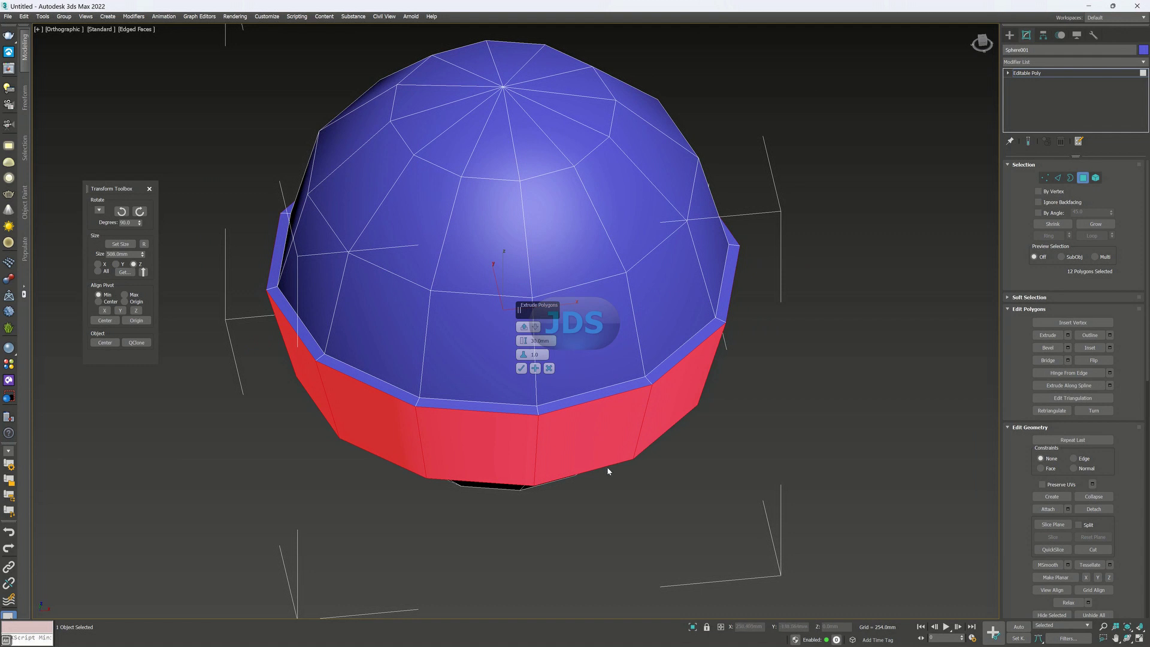
alt+middle_drag(579, 456, 580, 387)
scroll(579, 383, up, 3)
scroll(578, 383, down, 3)
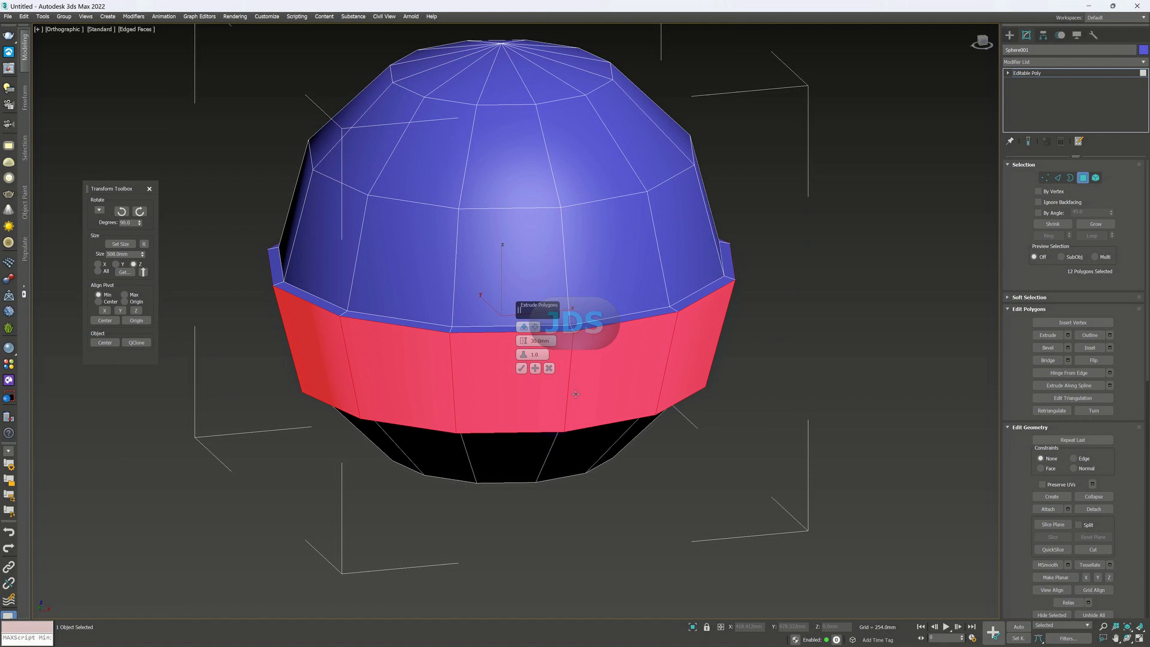
alt+middle_drag(586, 409, 586, 395)
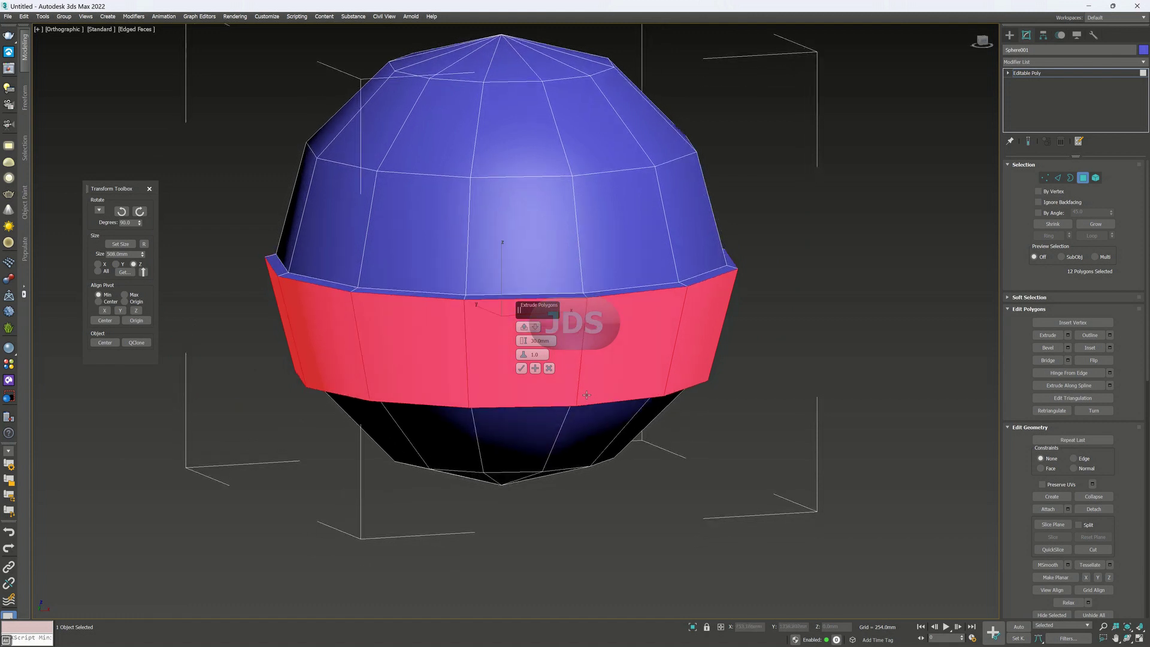
Scale the extruded band inward into an hourglass pinch and commit the extrusion.
key(w)
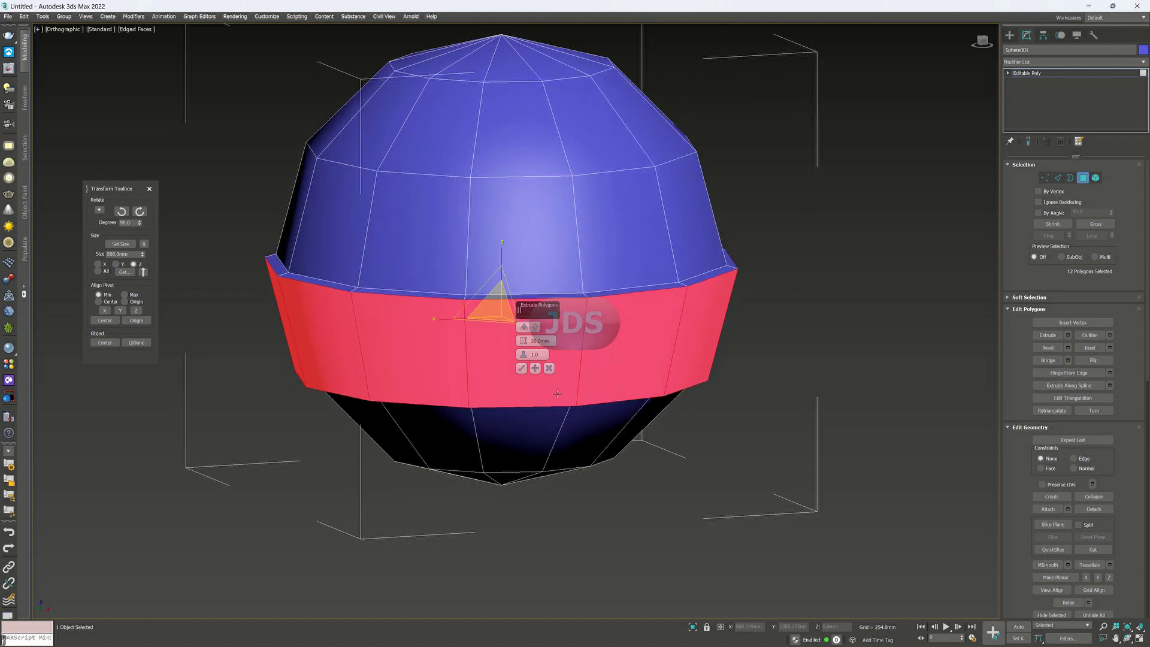
mouse_move(496, 316)
mouse_down()
mouse_move(498, 355)
mouse_move(501, 327)
mouse_up()
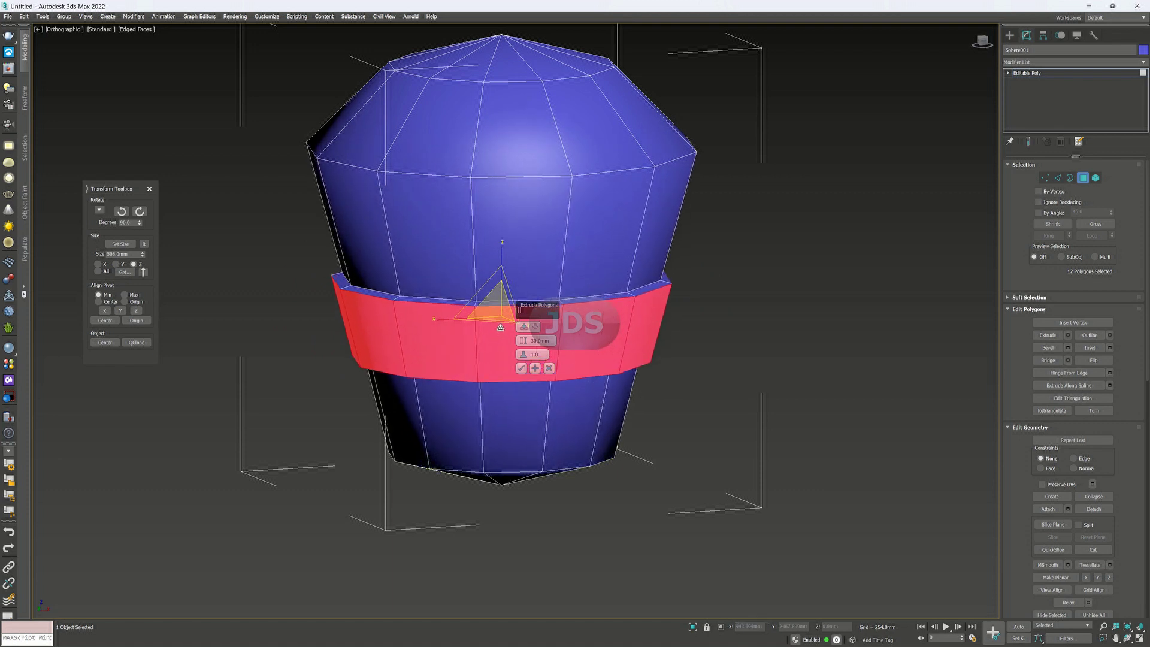
key(ctrl+z)
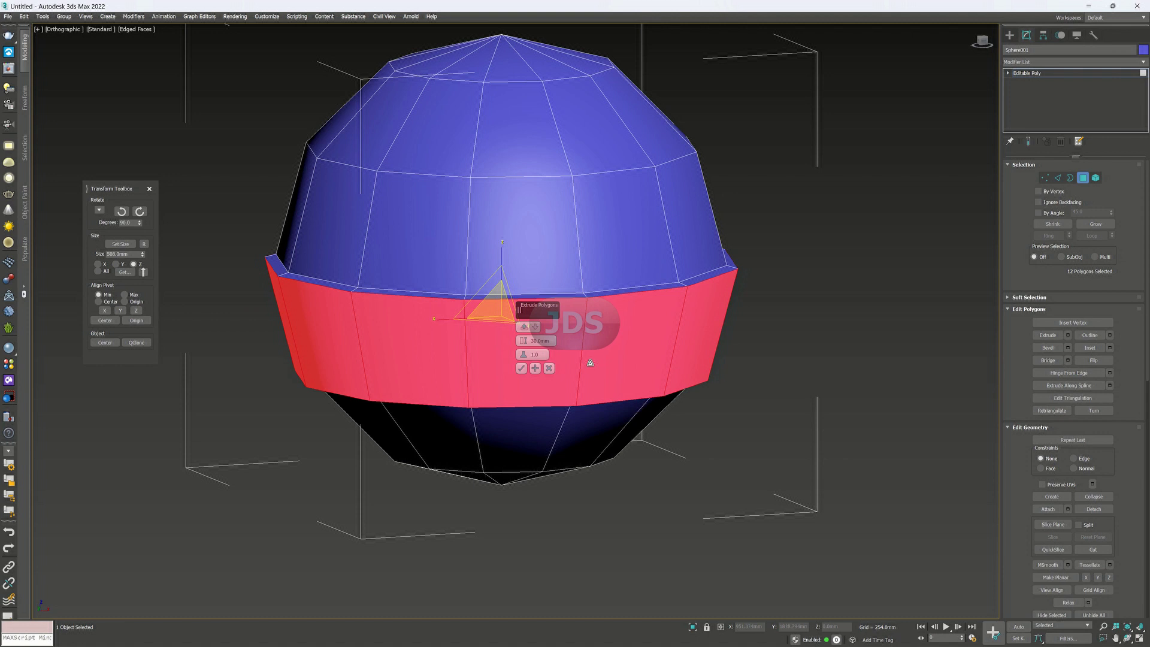
drag(498, 308, 503, 370)
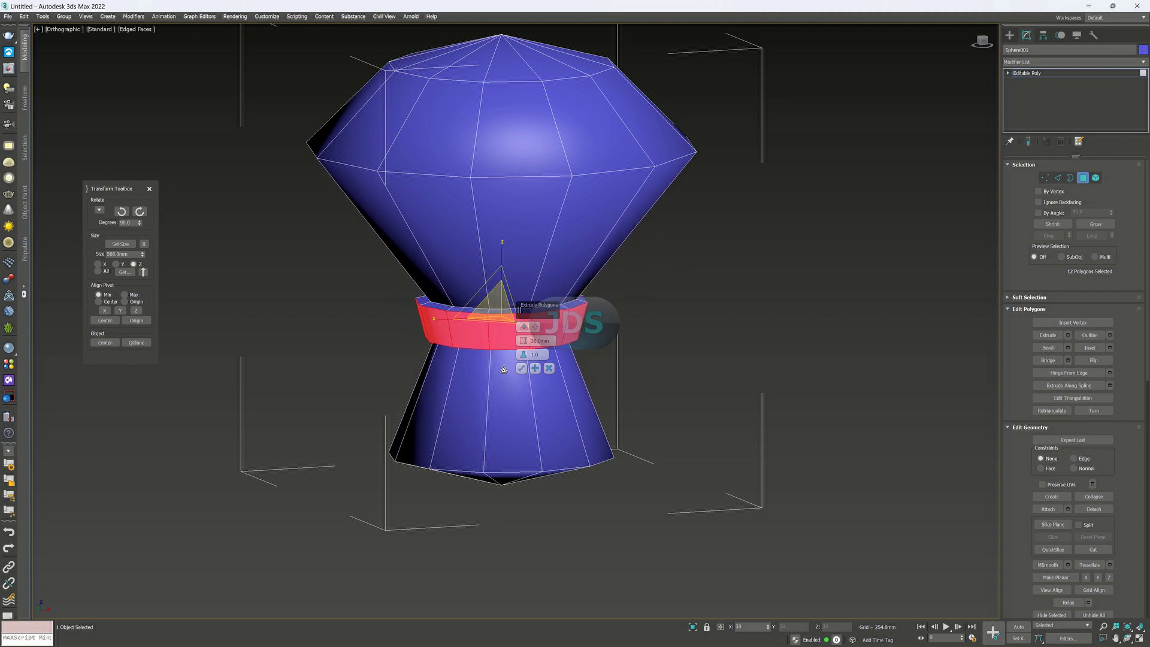
click(522, 368)
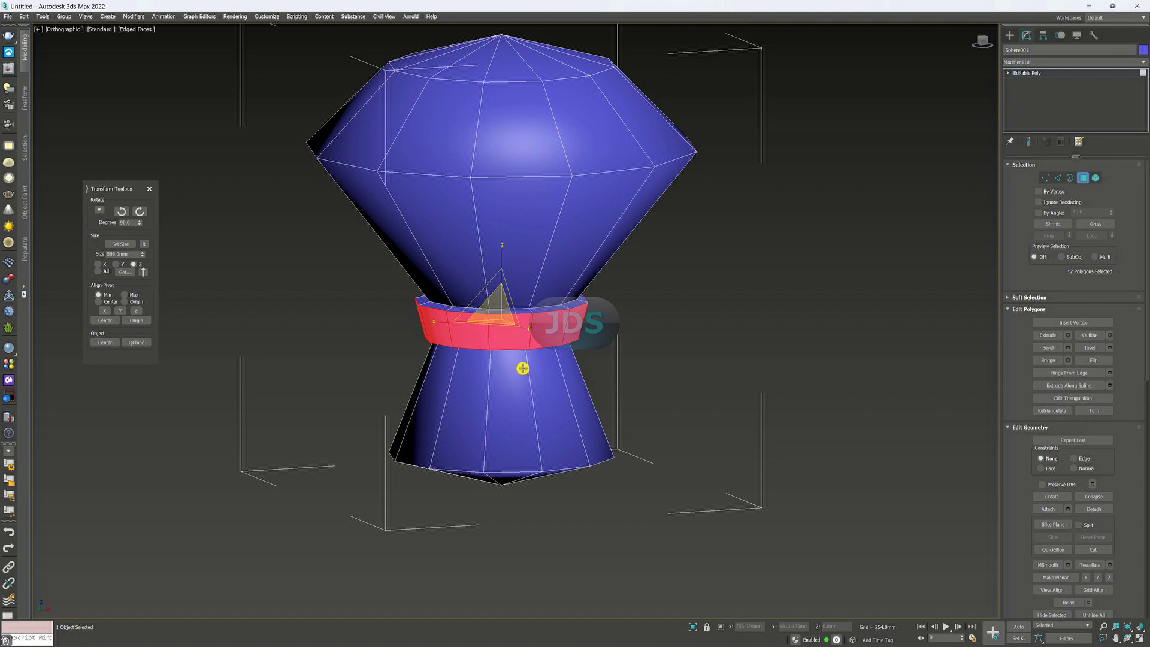
click(707, 358)
alt+middle_drag(649, 390, 572, 305)
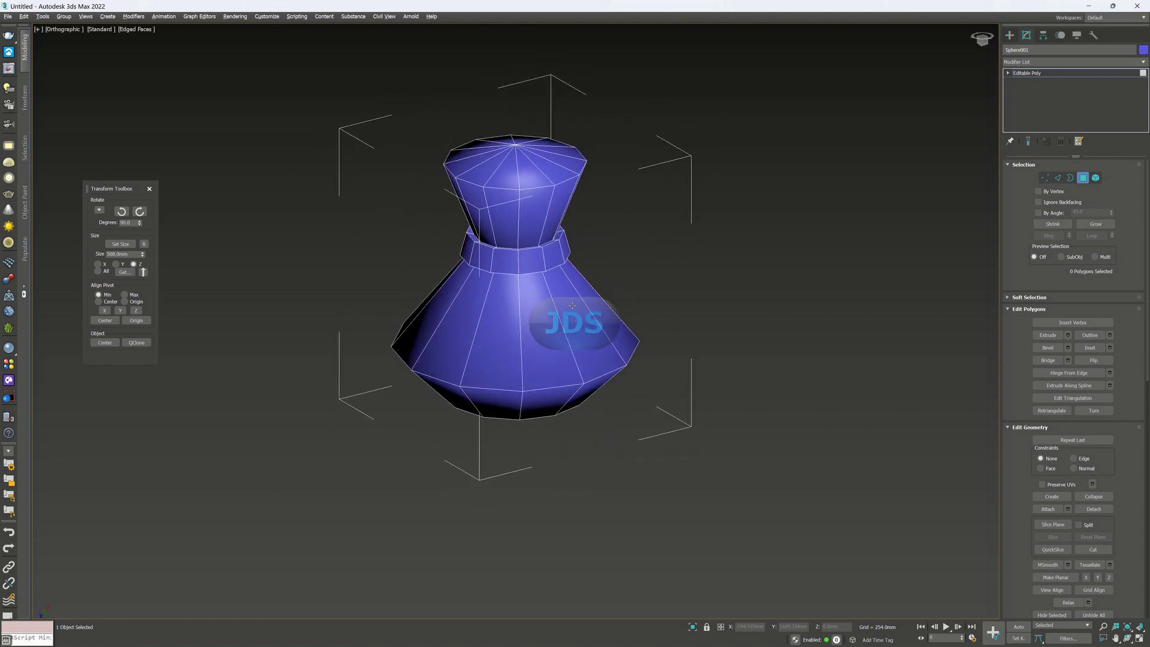
Exit polygon editing, select the whole vase as one object, and switch to Select and Rotate.
scroll(585, 306, up, 4)
scroll(575, 375, down, 1)
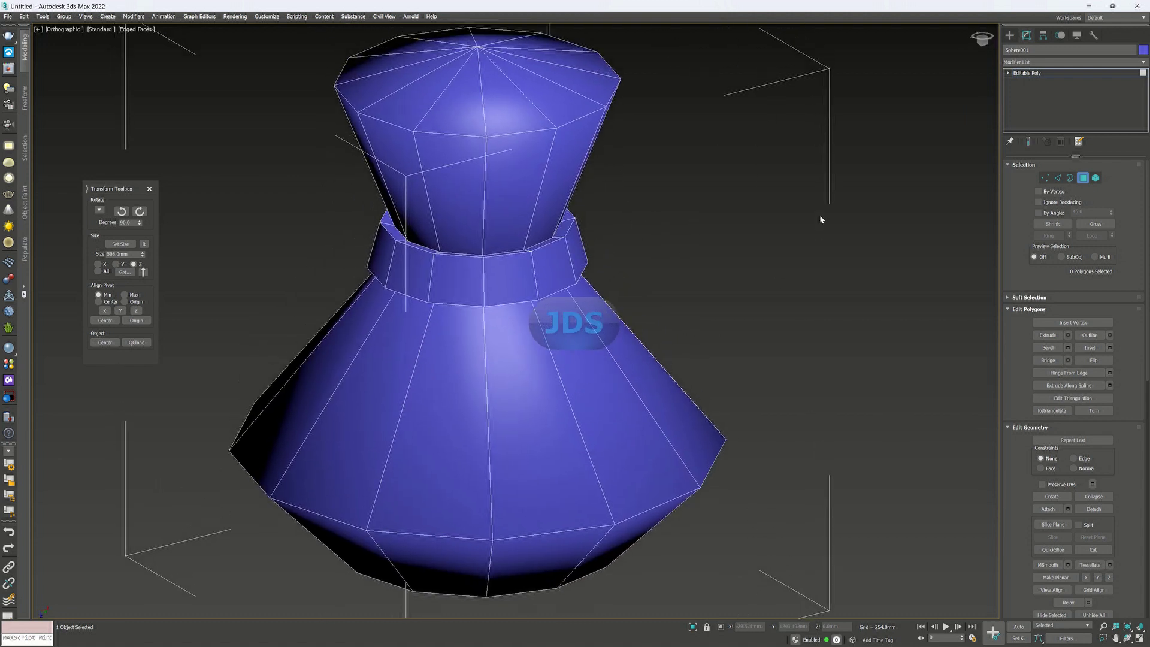
click(974, 29)
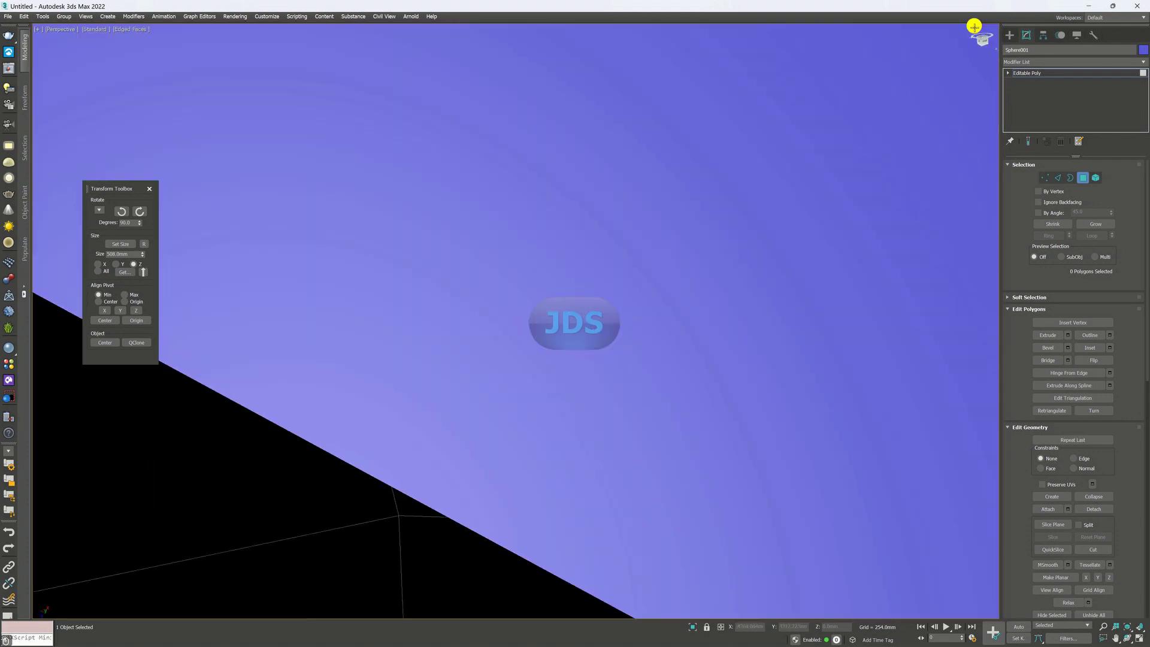
click(788, 399)
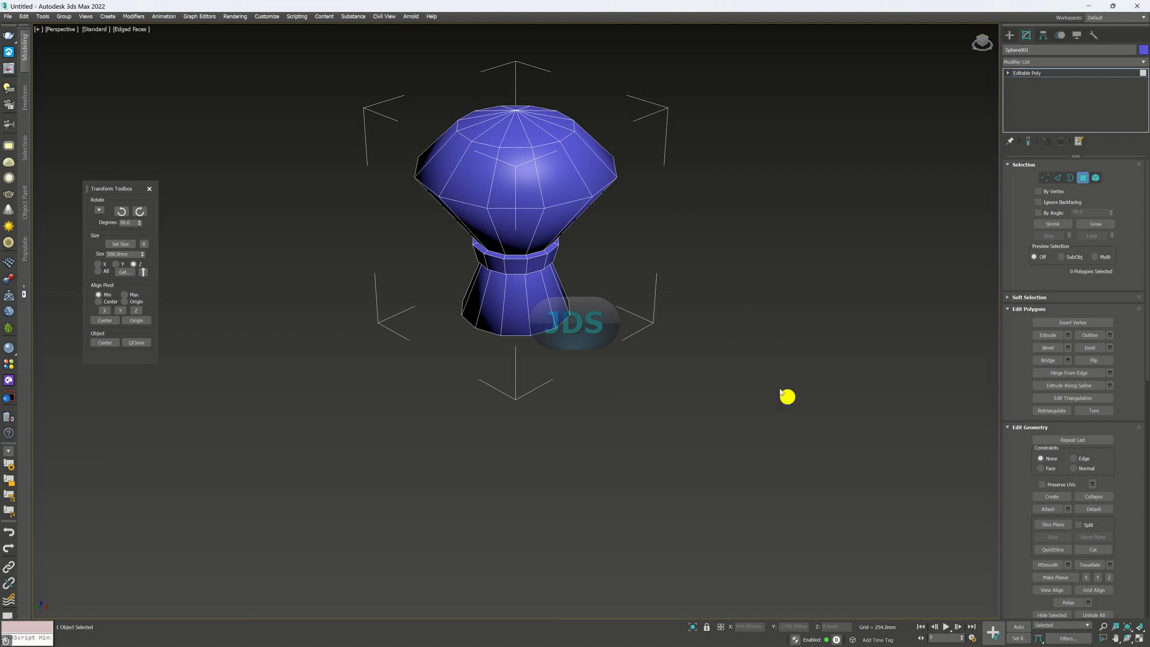
click(1009, 35)
click(835, 249)
click(532, 210)
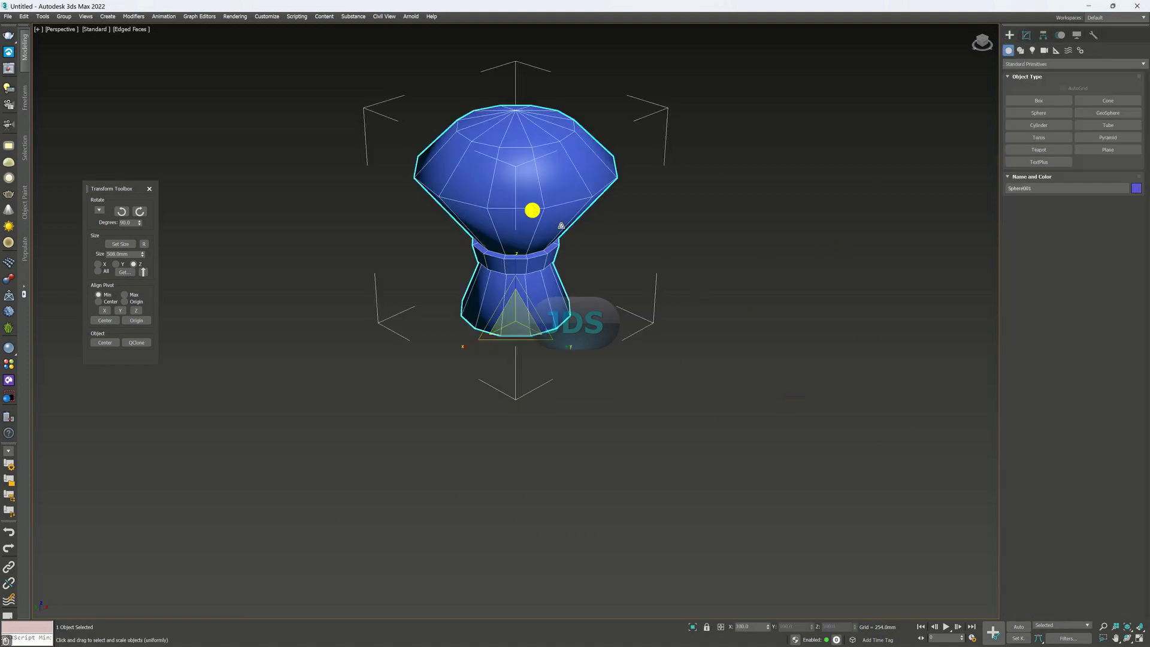
key(r)
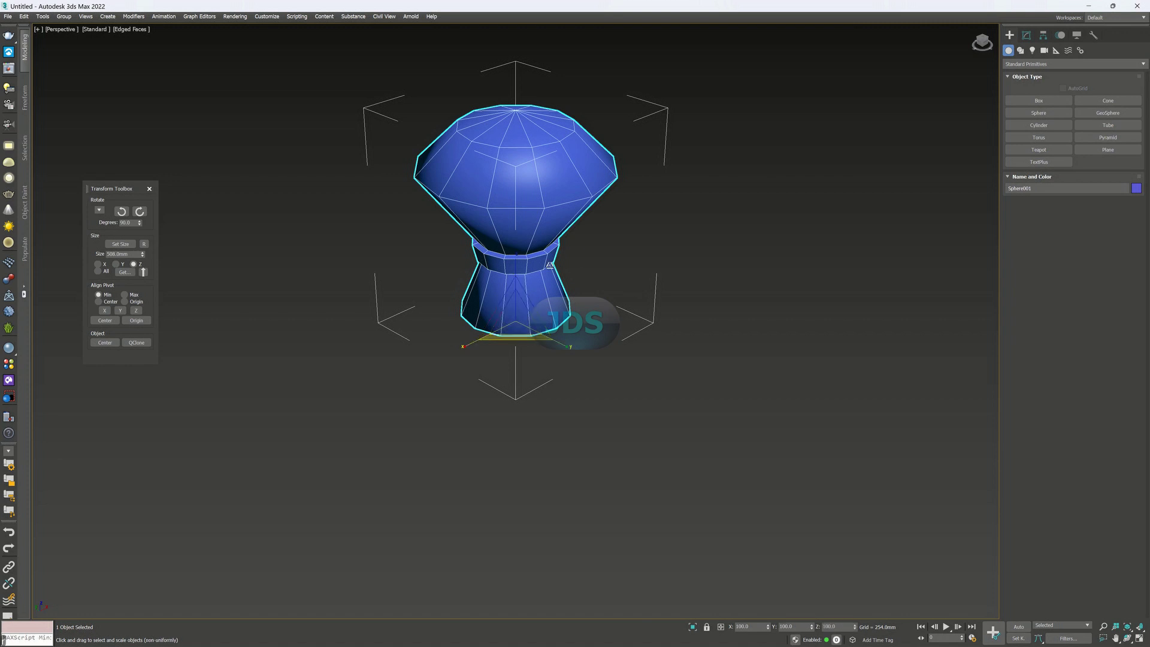
key(e)
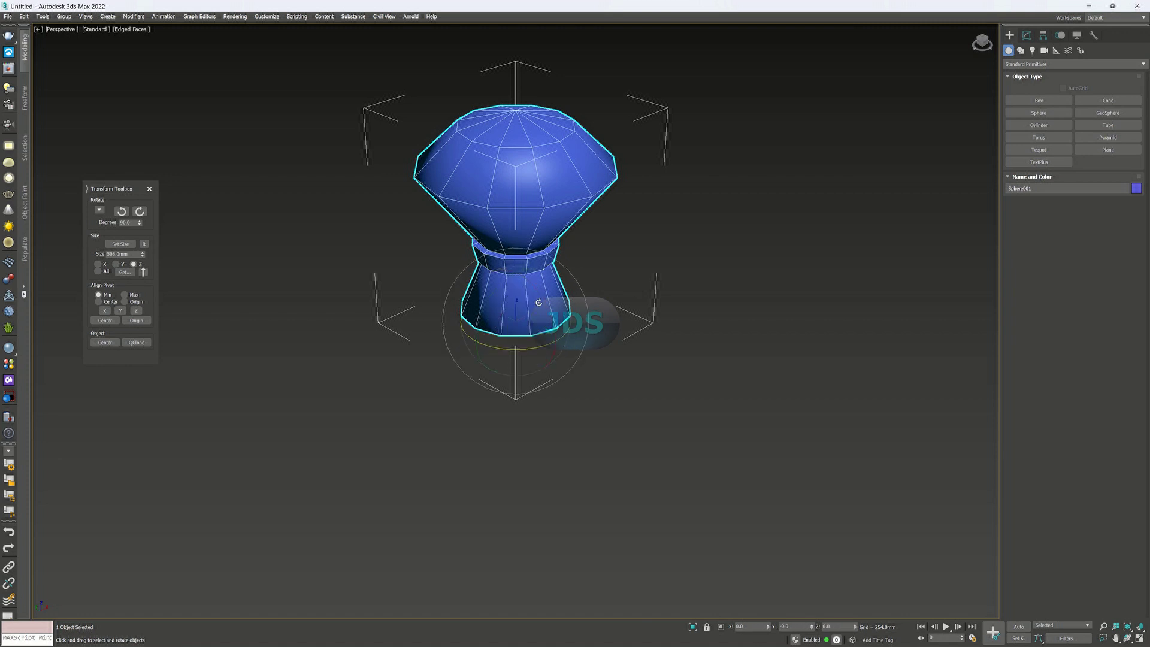
Rotate the vase 180° about X in Front view so the wide body sits at the bottom.
key(f)
drag(494, 311, 527, 396)
key(ctrl+z)
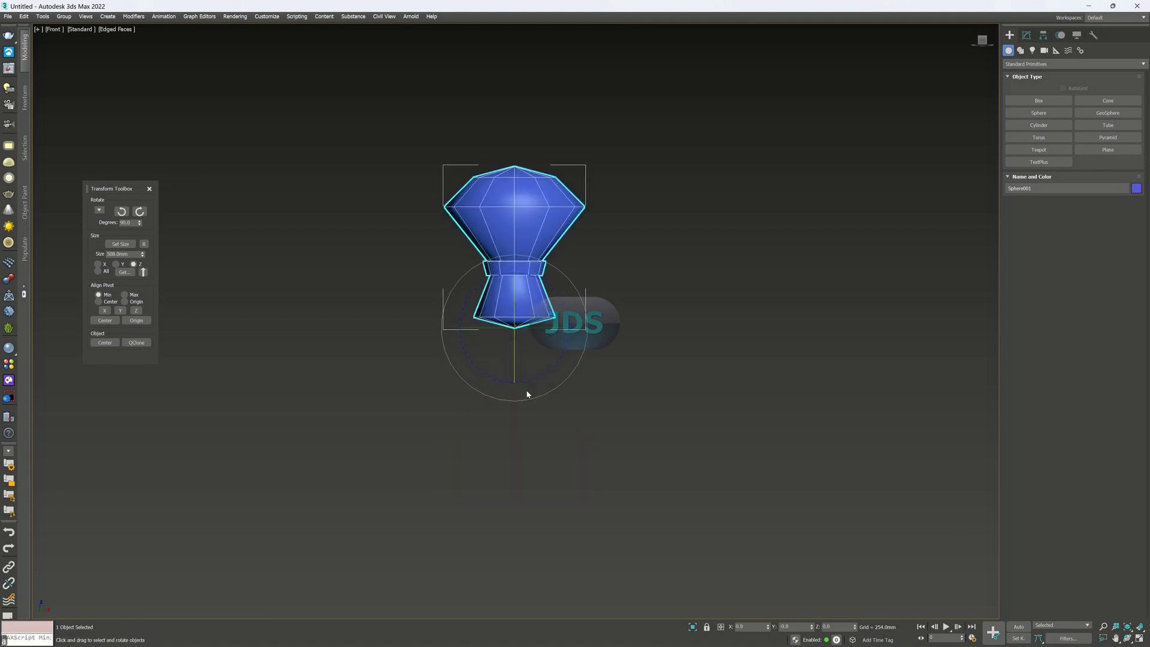
drag(514, 305, 514, 305)
drag(519, 345, 522, 359)
click(688, 403)
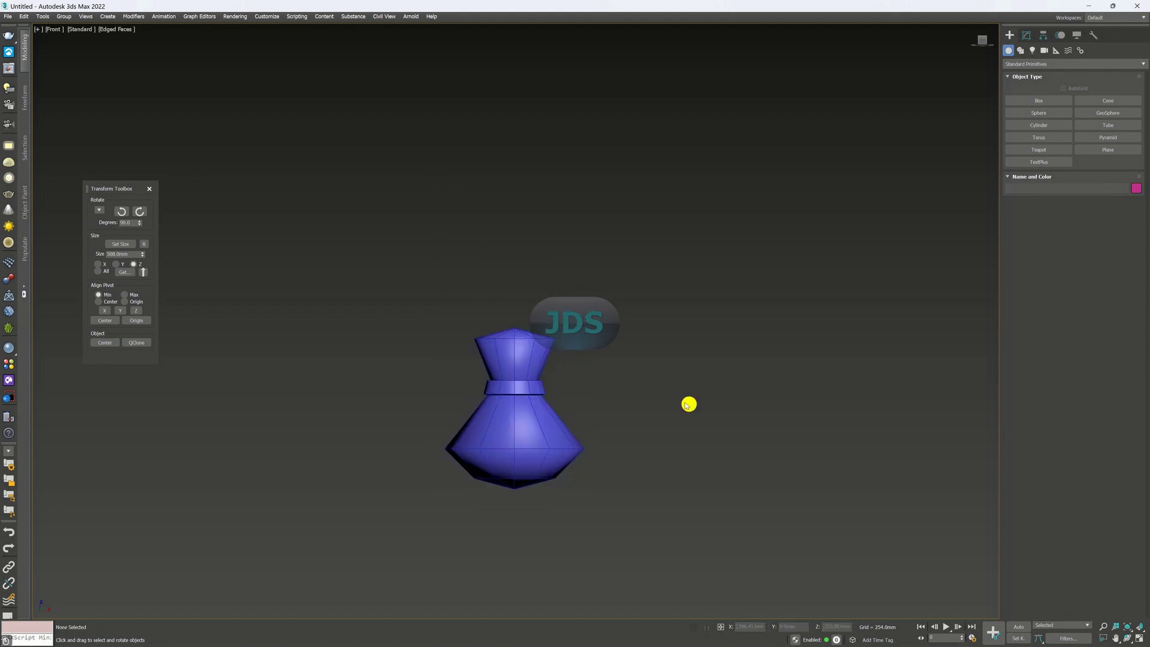
click(629, 331)
scroll(535, 452, up, 5)
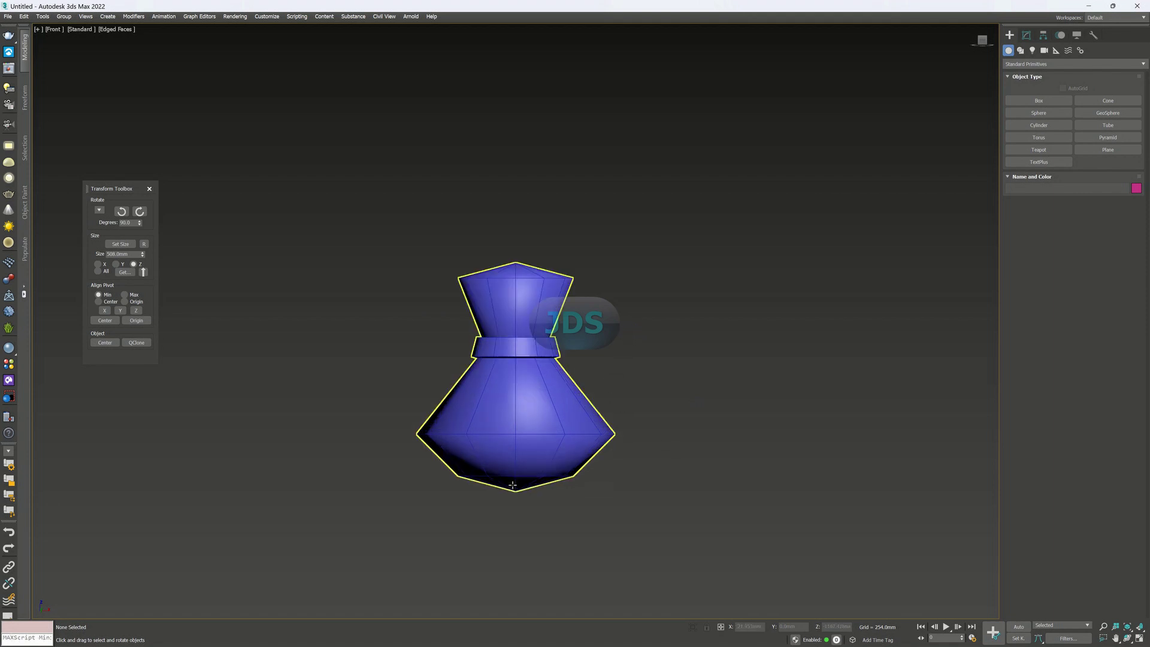
click(579, 355)
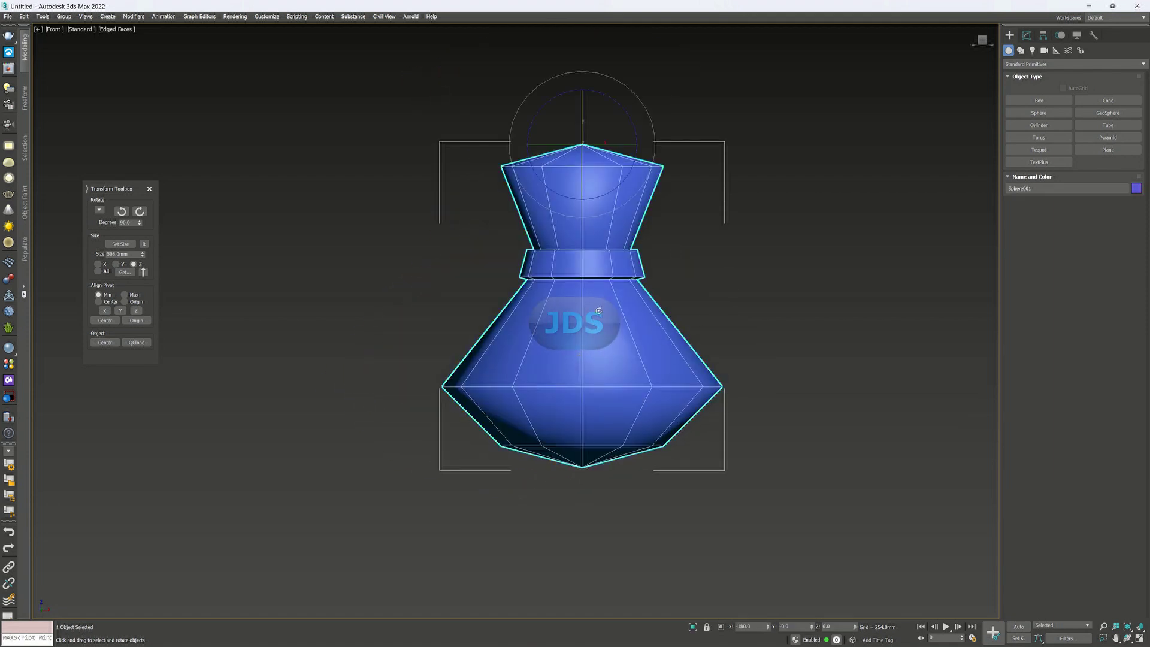
alt+middle_drag(598, 310, 648, 323)
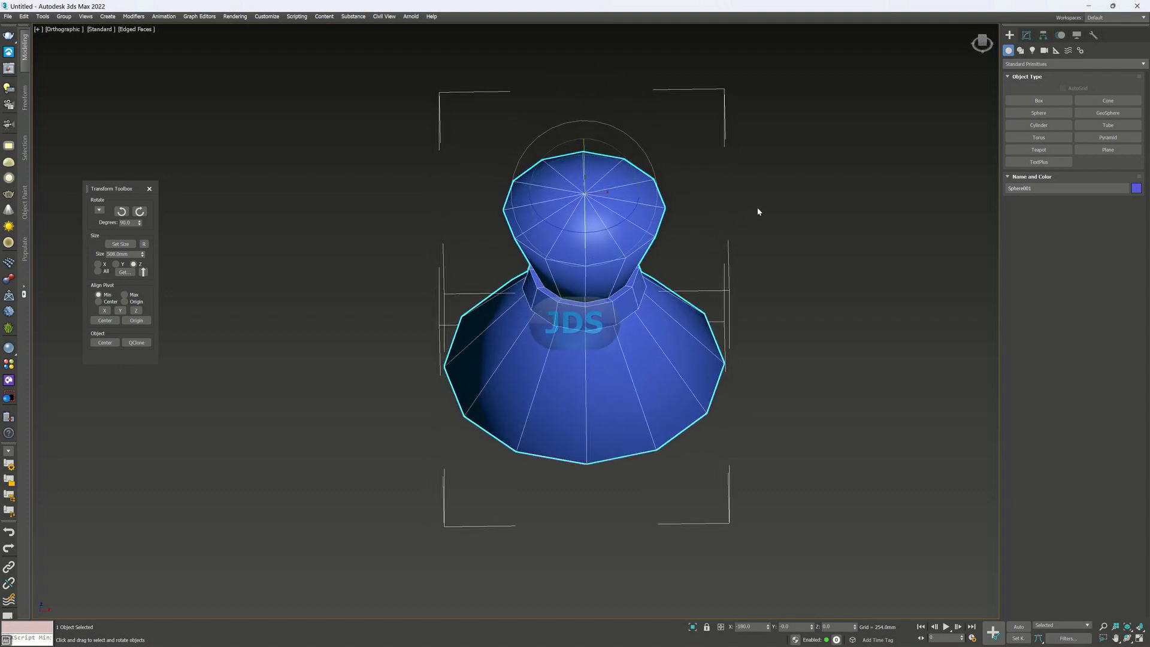
Enter Polygon mode on the vase and pick triangles at the neck top, trying Loop to extend.
middle_drag(758, 211, 746, 260)
alt+middle_drag(662, 363, 776, 265)
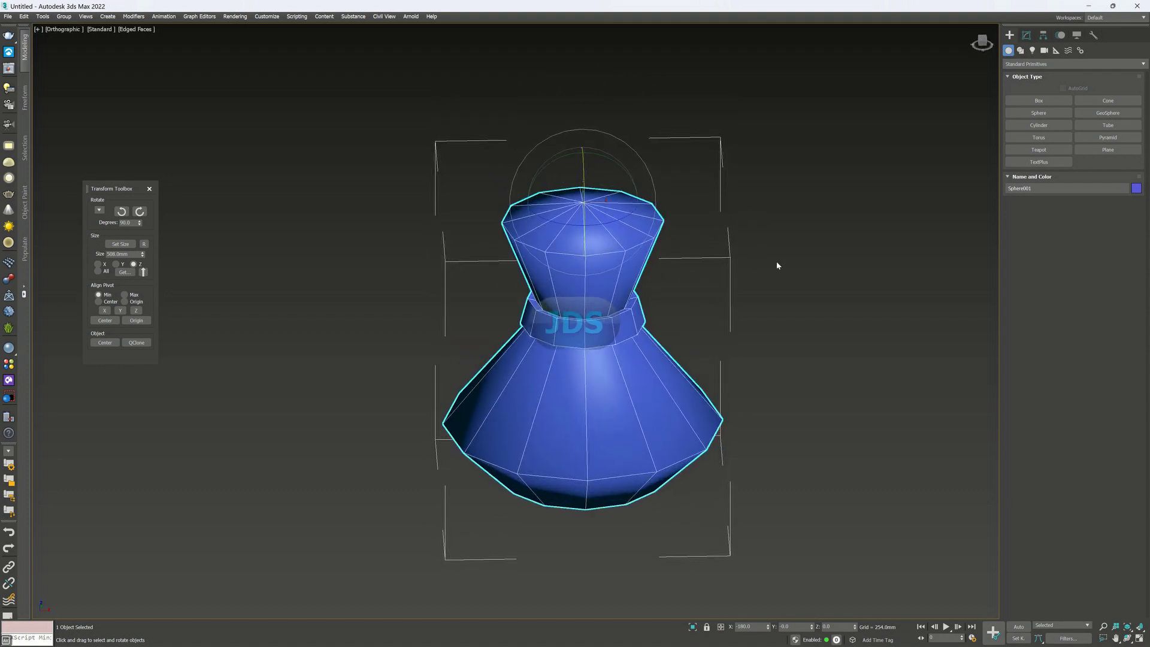
click(817, 227)
click(623, 378)
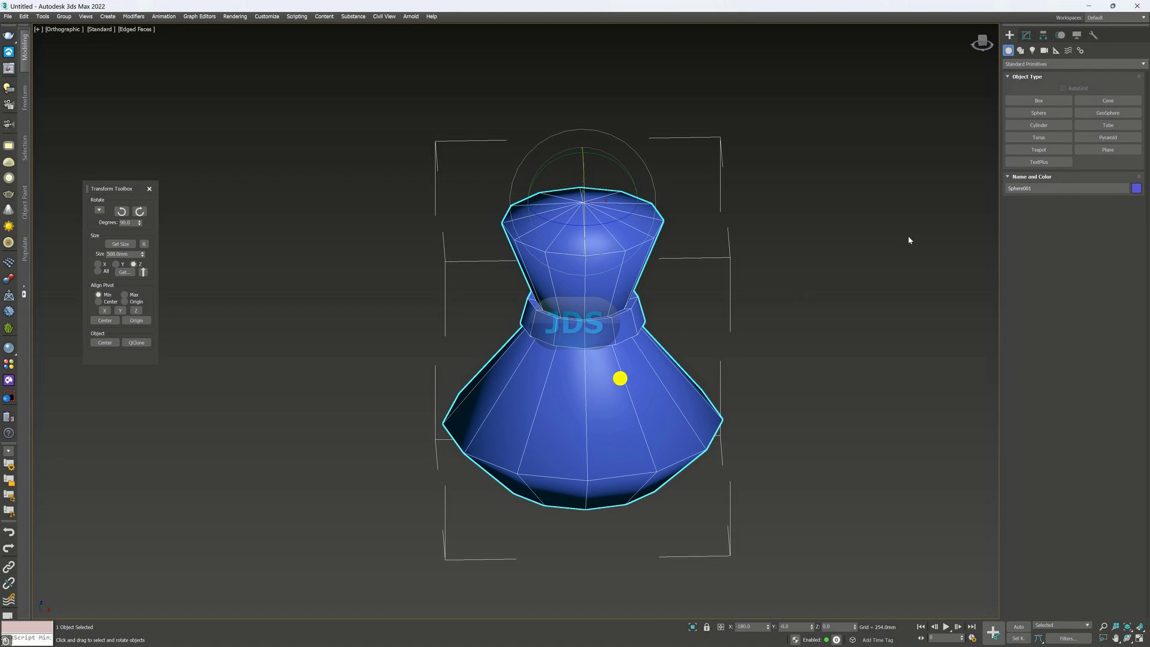
click(1026, 35)
click(1083, 178)
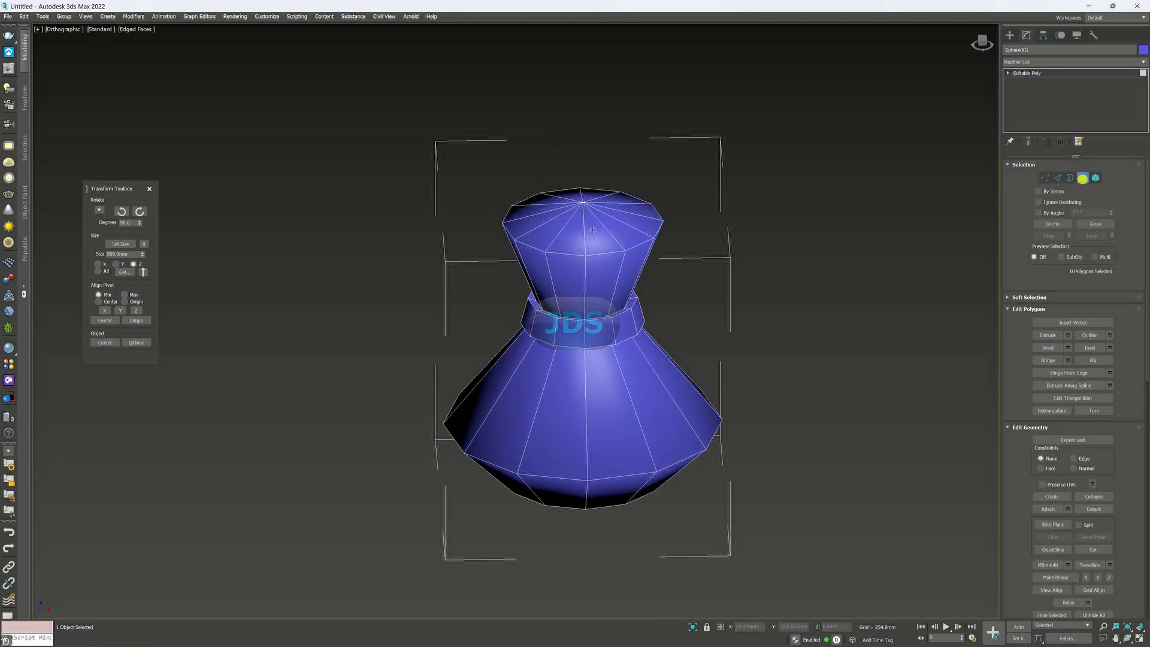
click(592, 233)
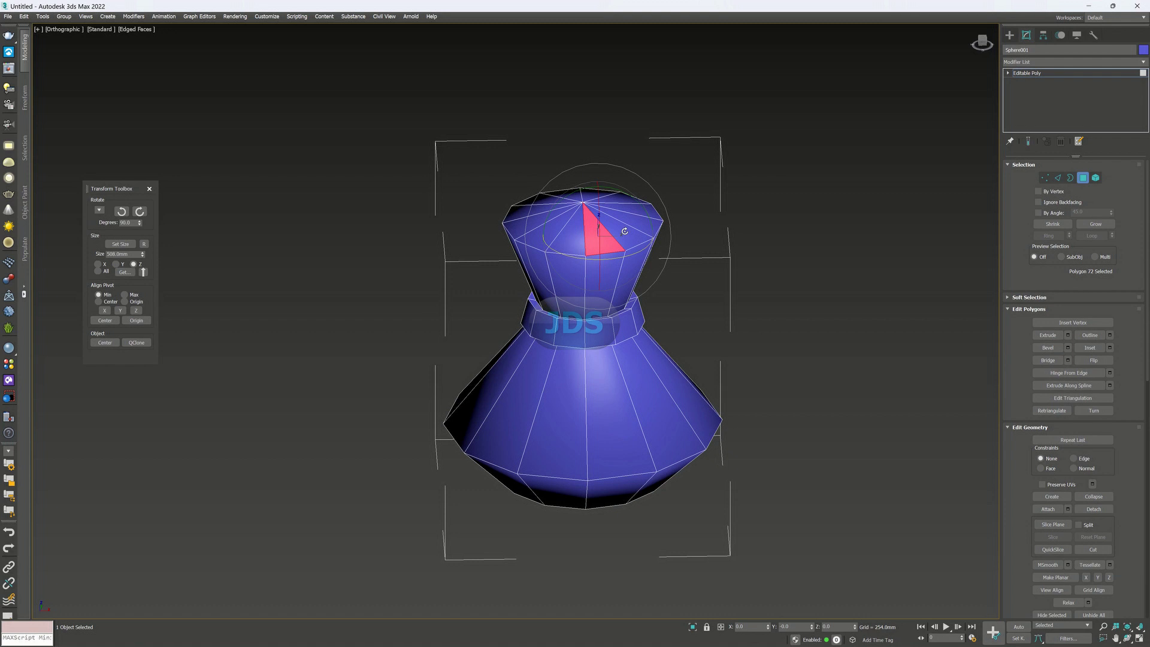
ctrl+click(624, 232)
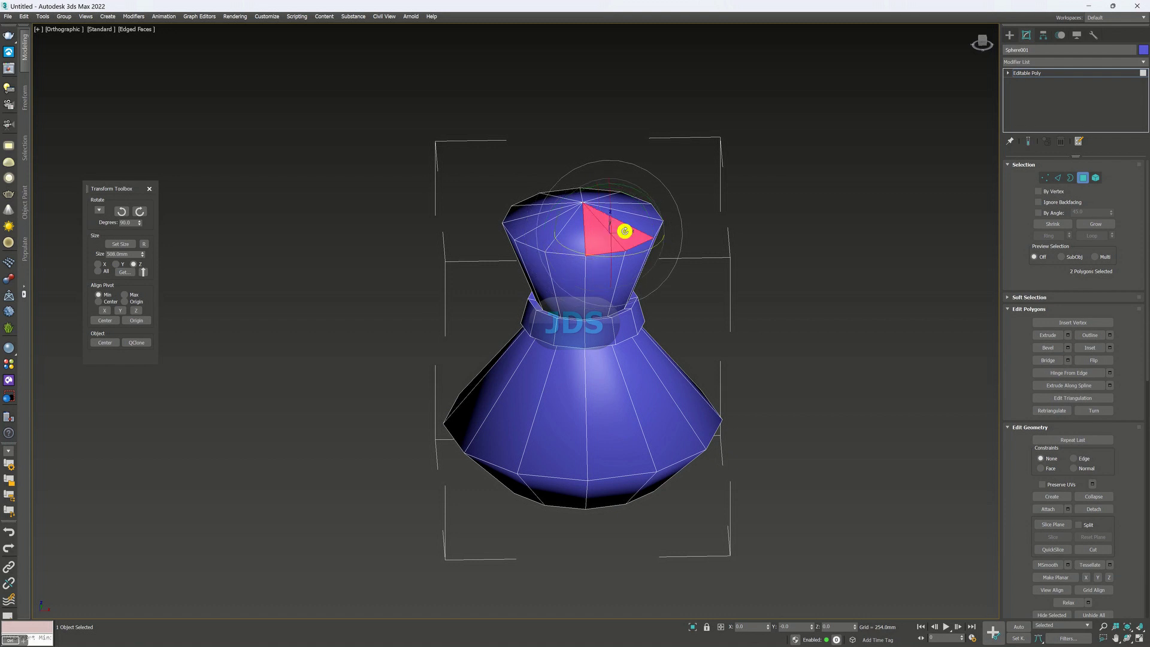
click(25, 51)
click(52, 118)
click(58, 118)
Box-select the 12 top-cap polygons of the neck from a level side view.
ctrl+click(569, 236)
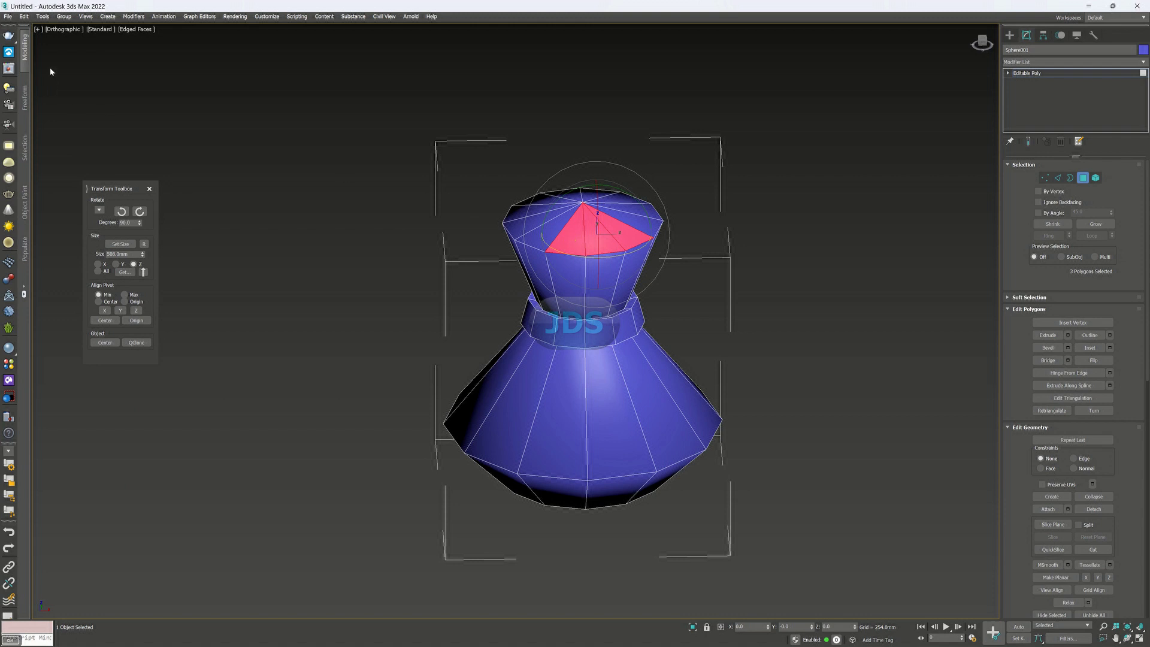
click(29, 53)
click(58, 117)
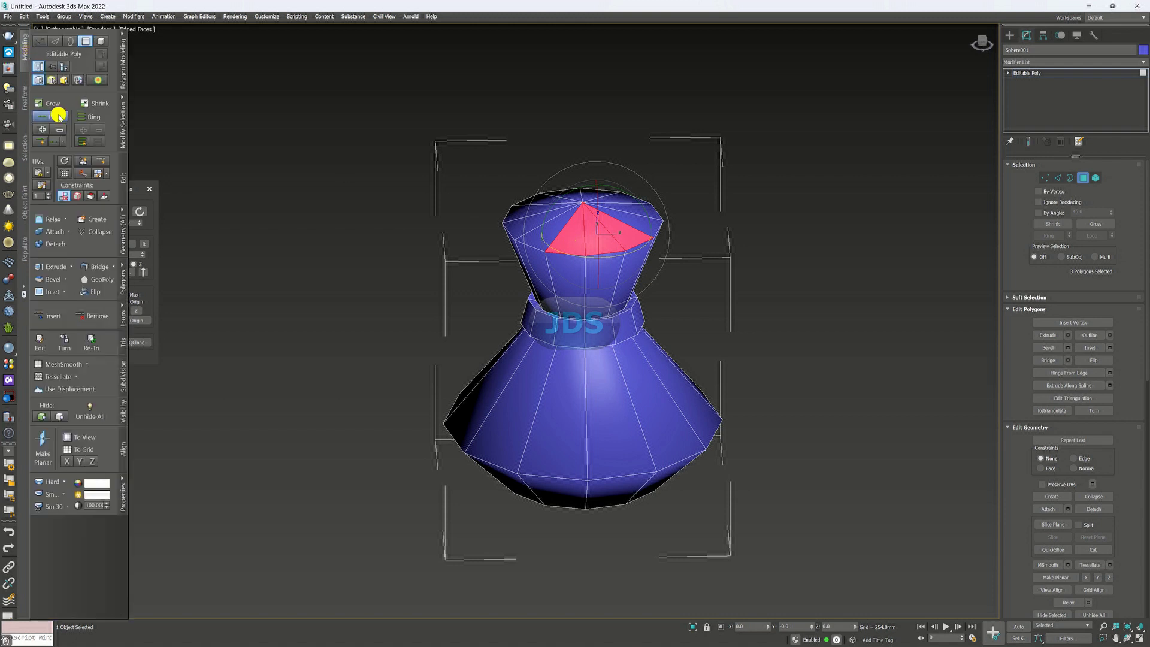
click(98, 115)
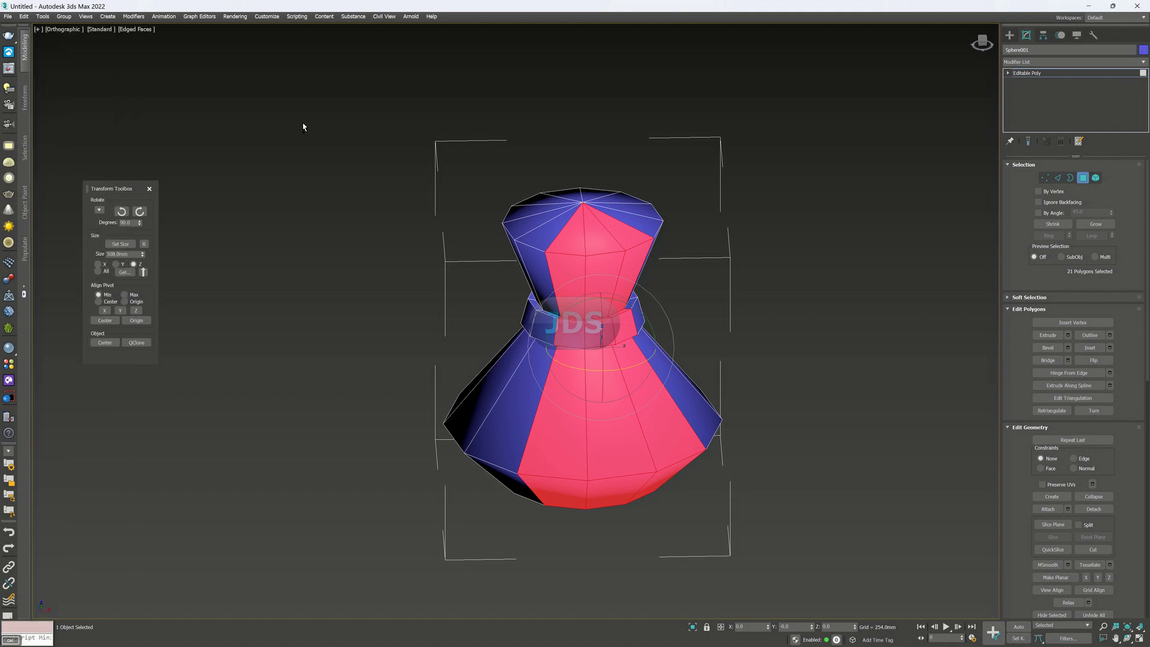
key(ctrl+z)
click(569, 122)
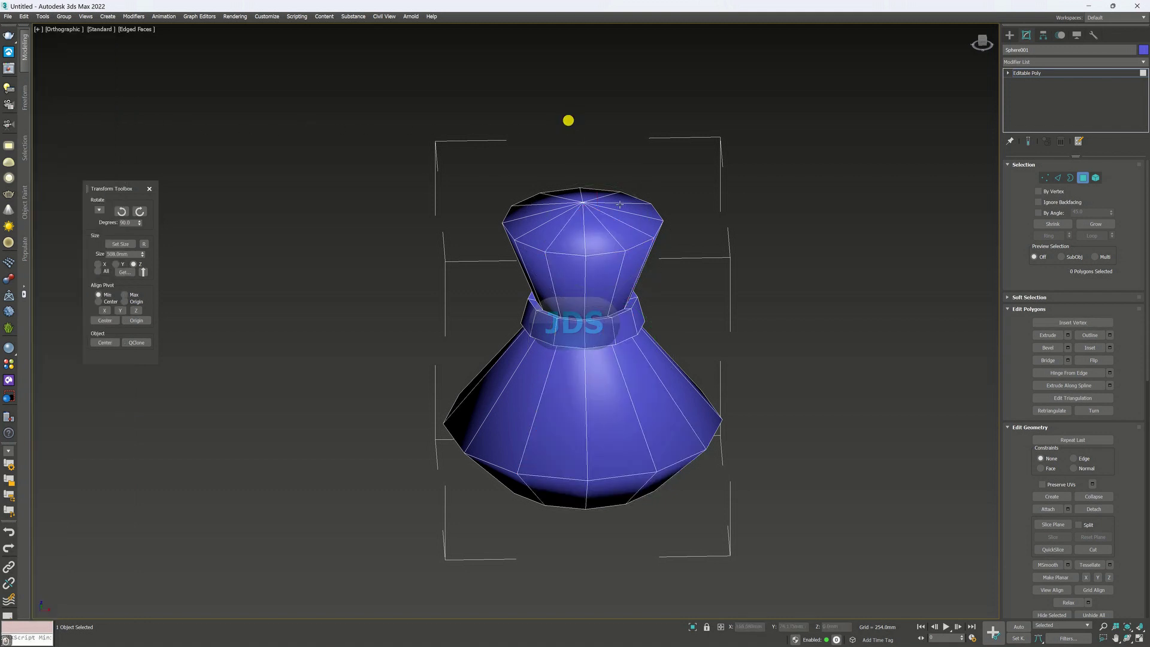
alt+middle_drag(602, 224, 580, 185)
drag(543, 154, 625, 193)
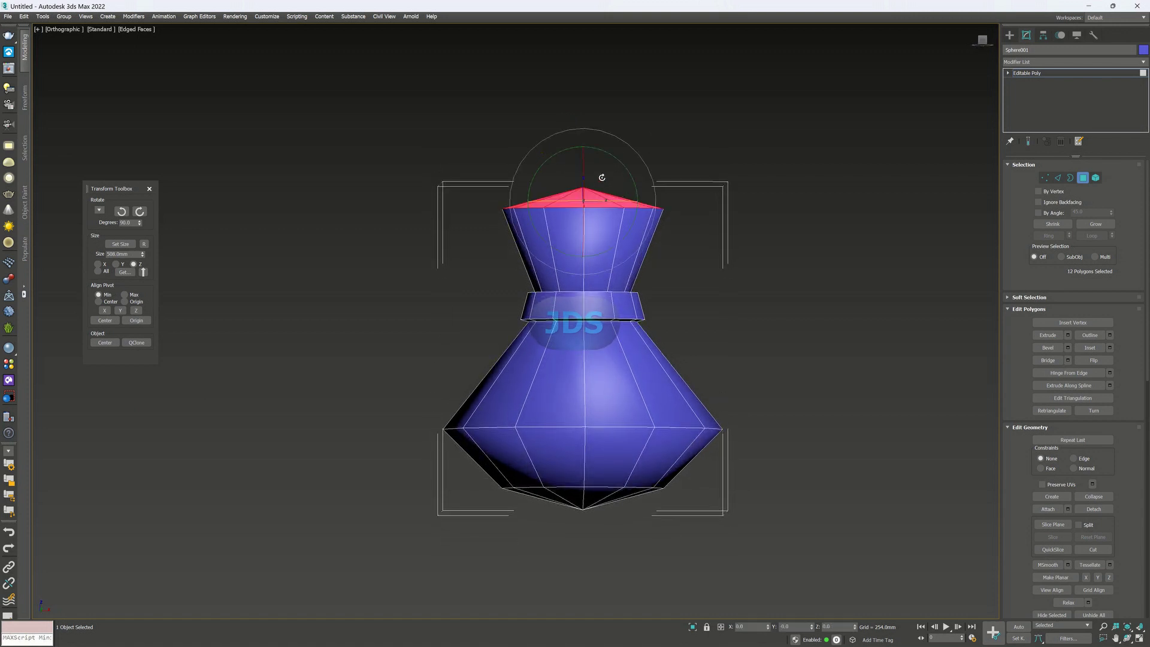
alt+middle_drag(610, 169, 610, 226)
Delete the 12 top-cap polygons to open the vase's neck.
key(Delete)
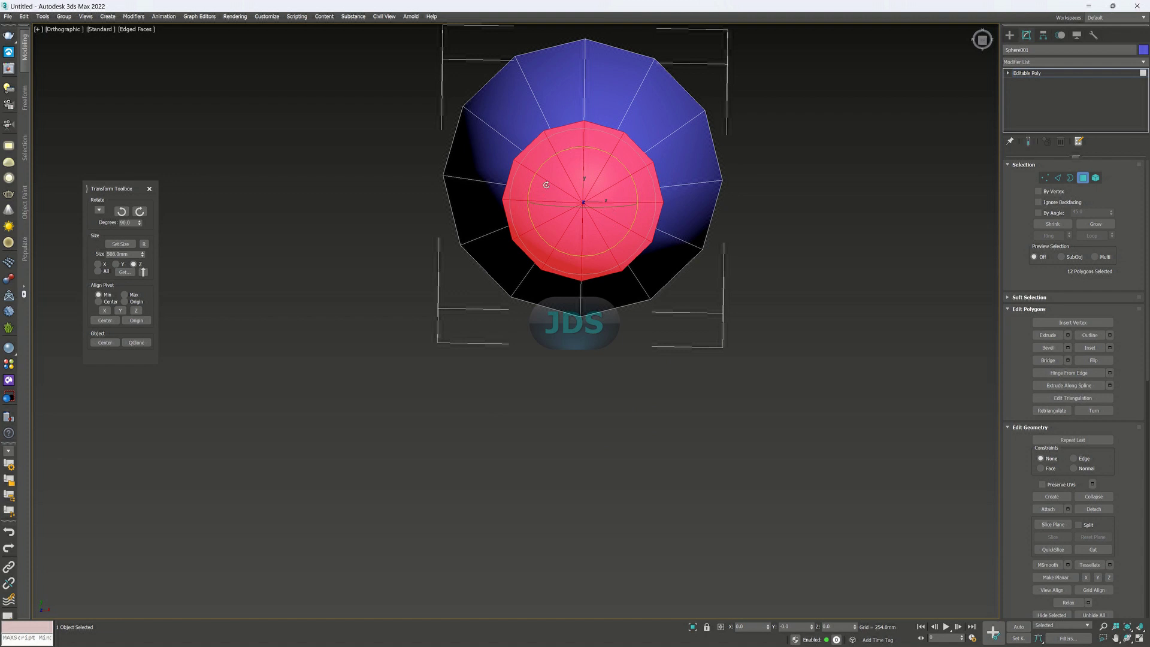
click(24, 16)
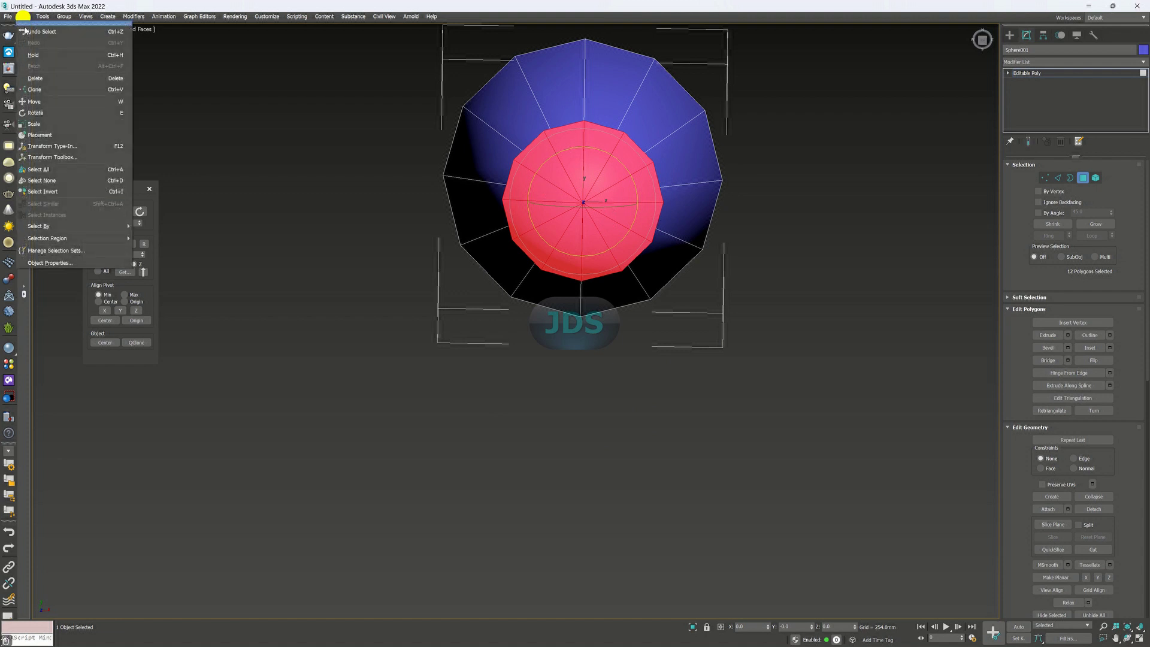
click(40, 79)
Frame the open vase enlarged in Front view and exit polygon editing.
alt+middle_drag(439, 237, 501, 244)
scroll(433, 188, down, 3)
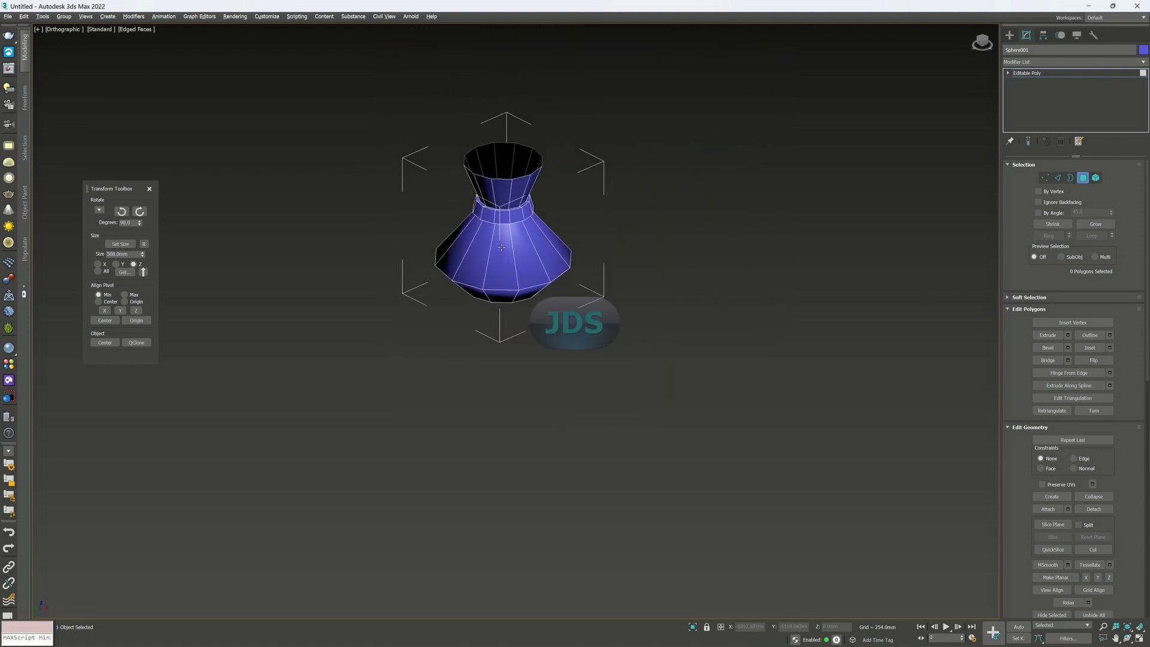
scroll(502, 243, up, 4)
key(f)
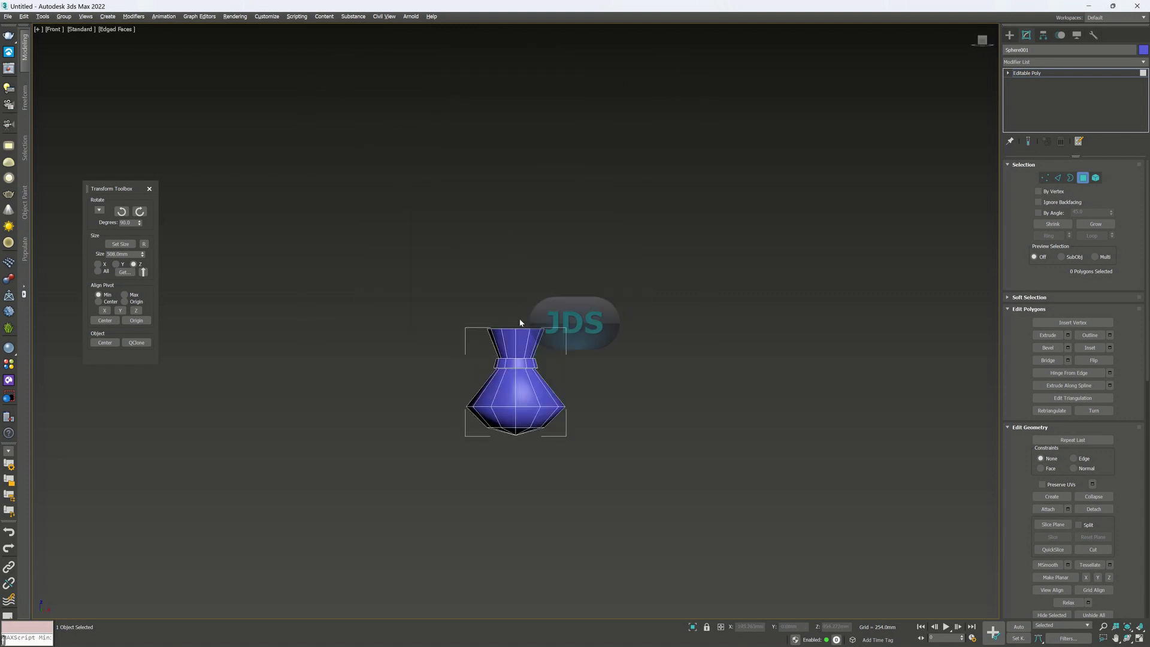
middle_drag(516, 384, 528, 308)
scroll(528, 306, up, 4)
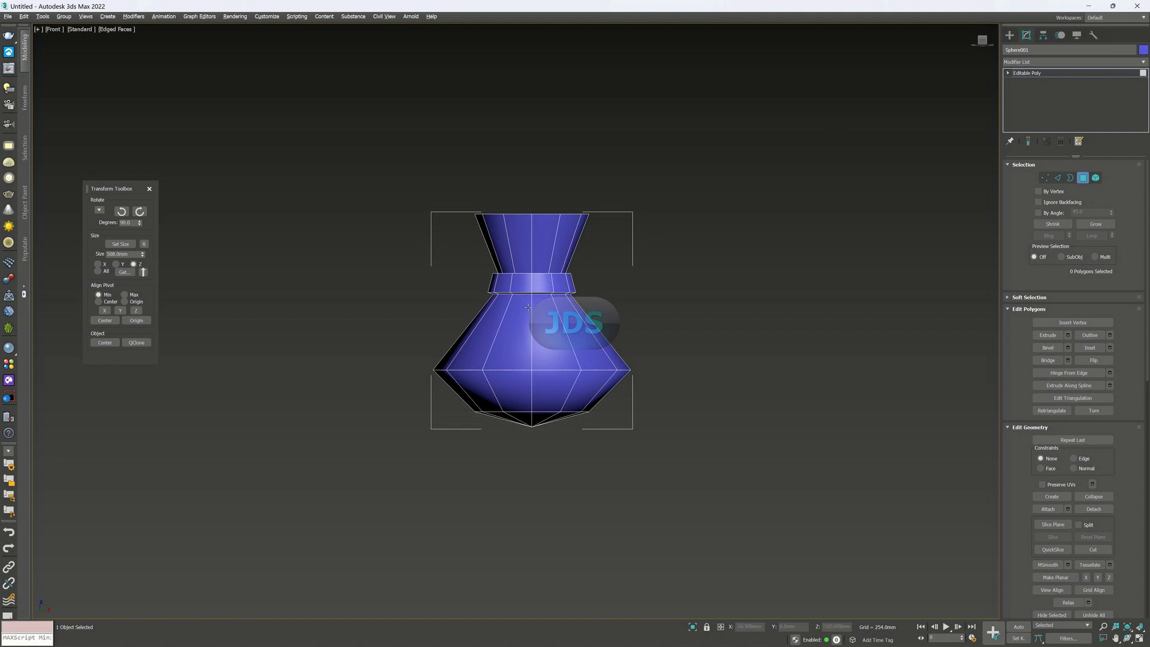
scroll(522, 322, up, 3)
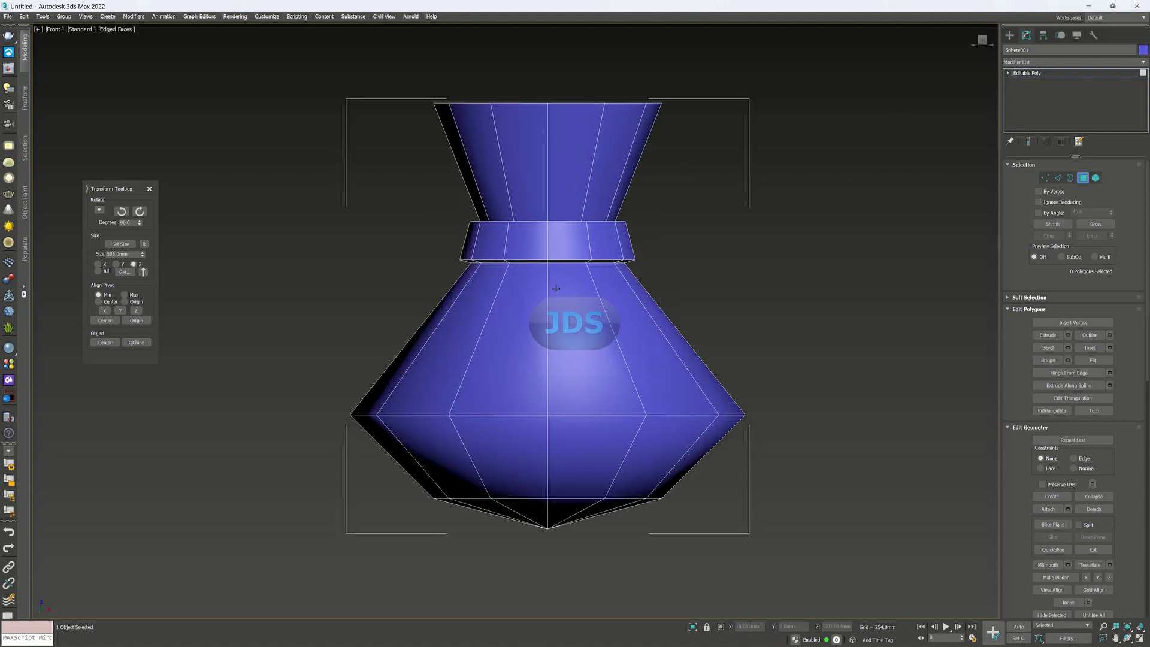
middle_drag(552, 297, 543, 308)
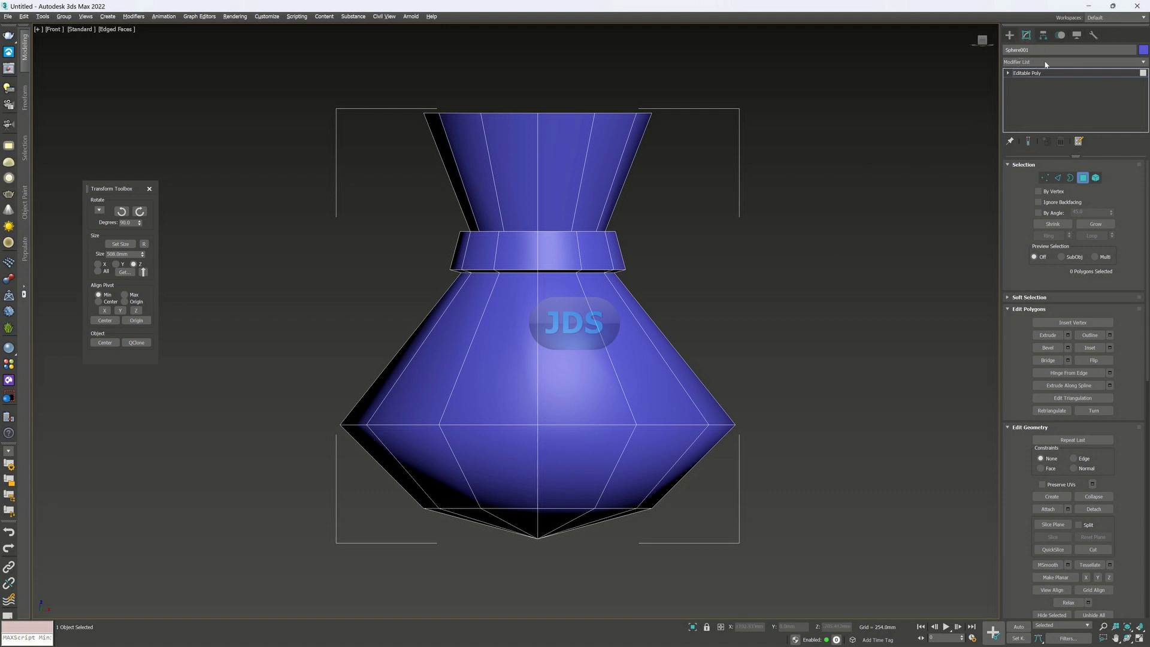
click(1010, 34)
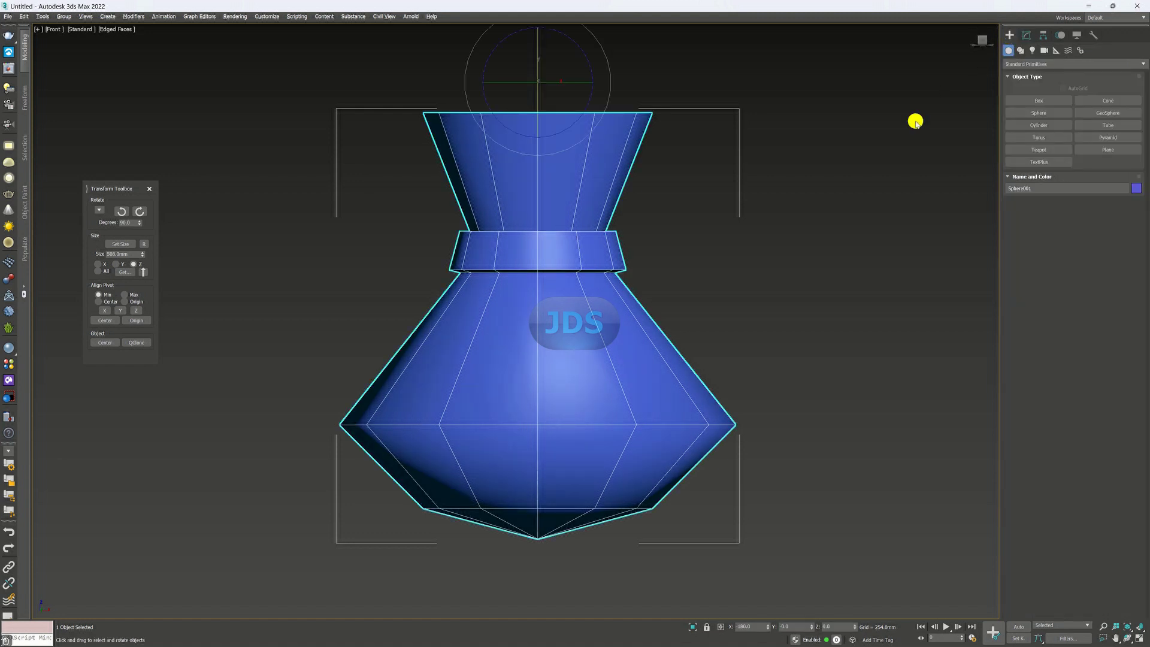
Add a TurboSmooth modifier via 'tu' and set its Iterations to 3.
click(1027, 35)
click(1053, 62)
text(tu)
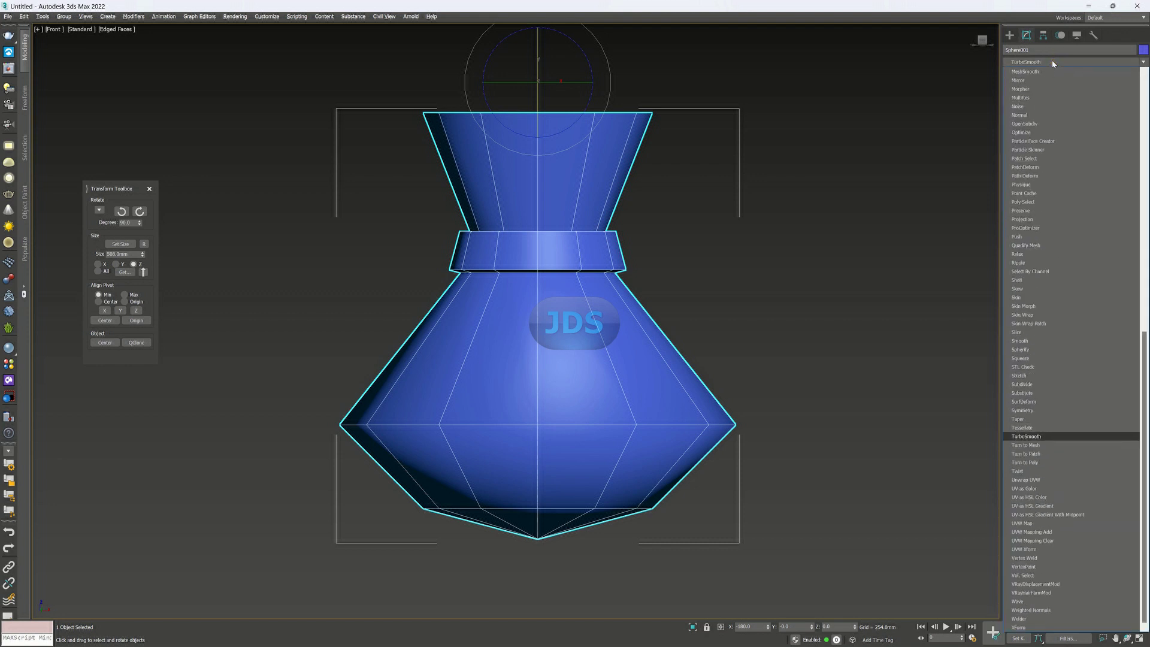
key(Return)
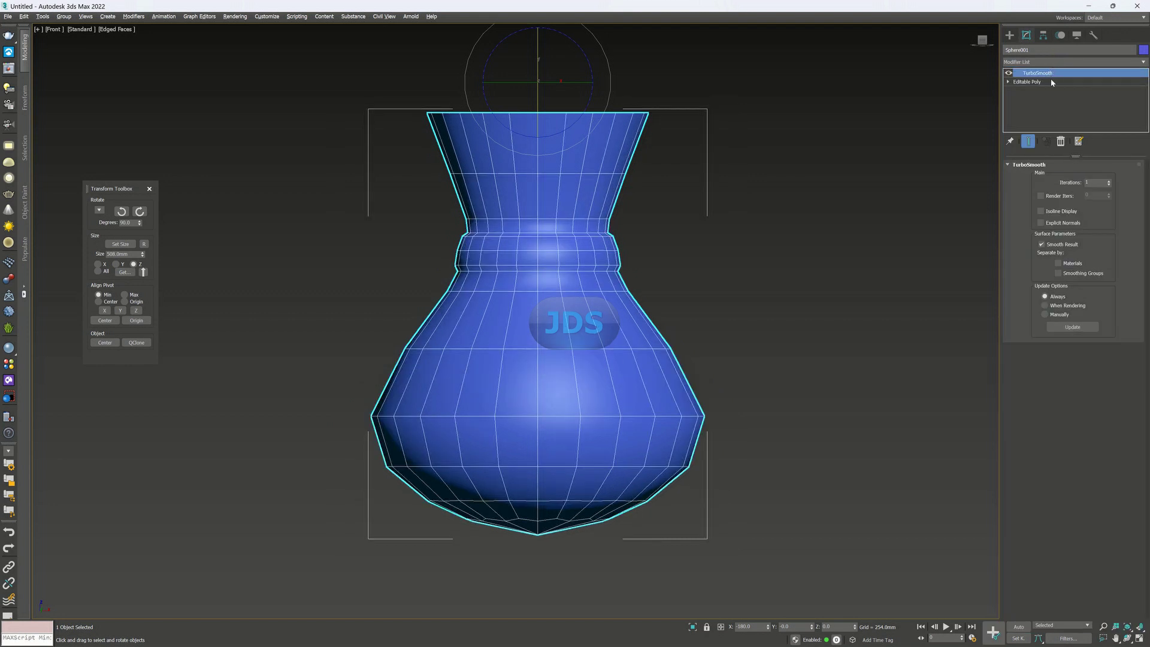
click(1109, 180)
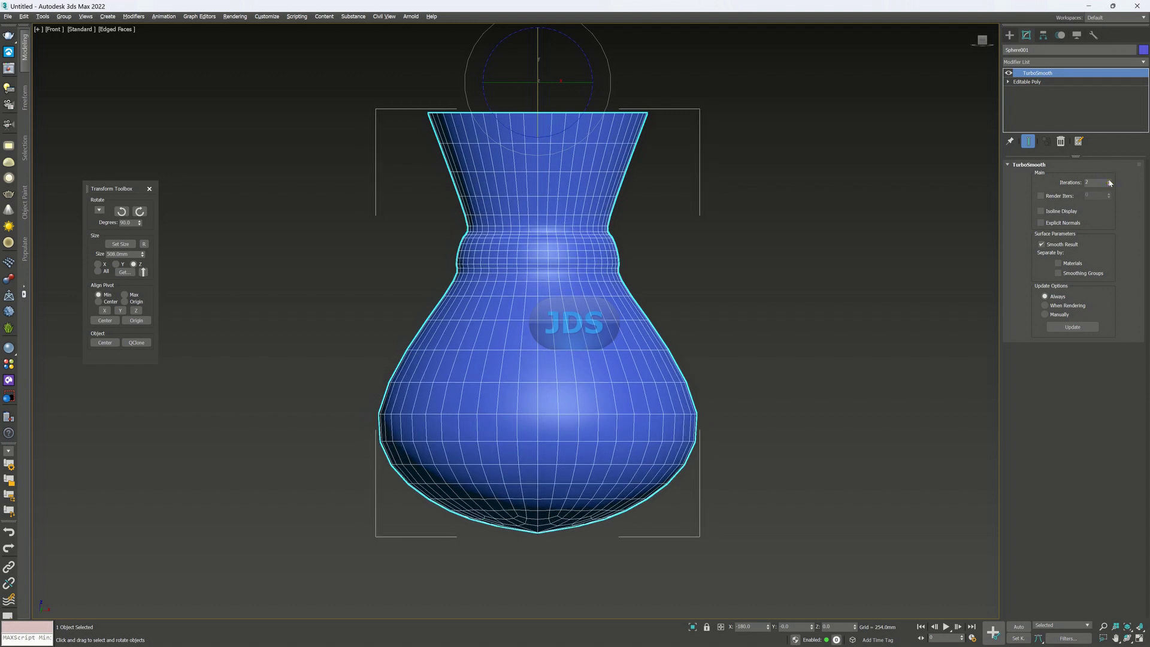
click(1109, 180)
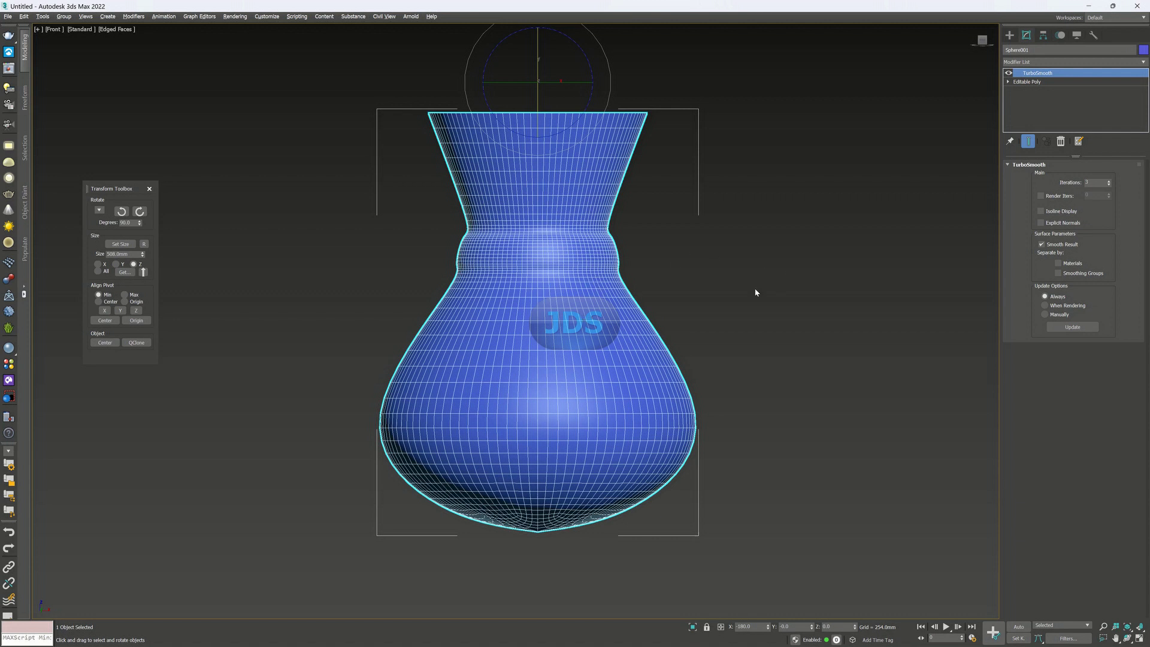
Reselect the smoothed vase and return to its modifier stack.
click(1010, 34)
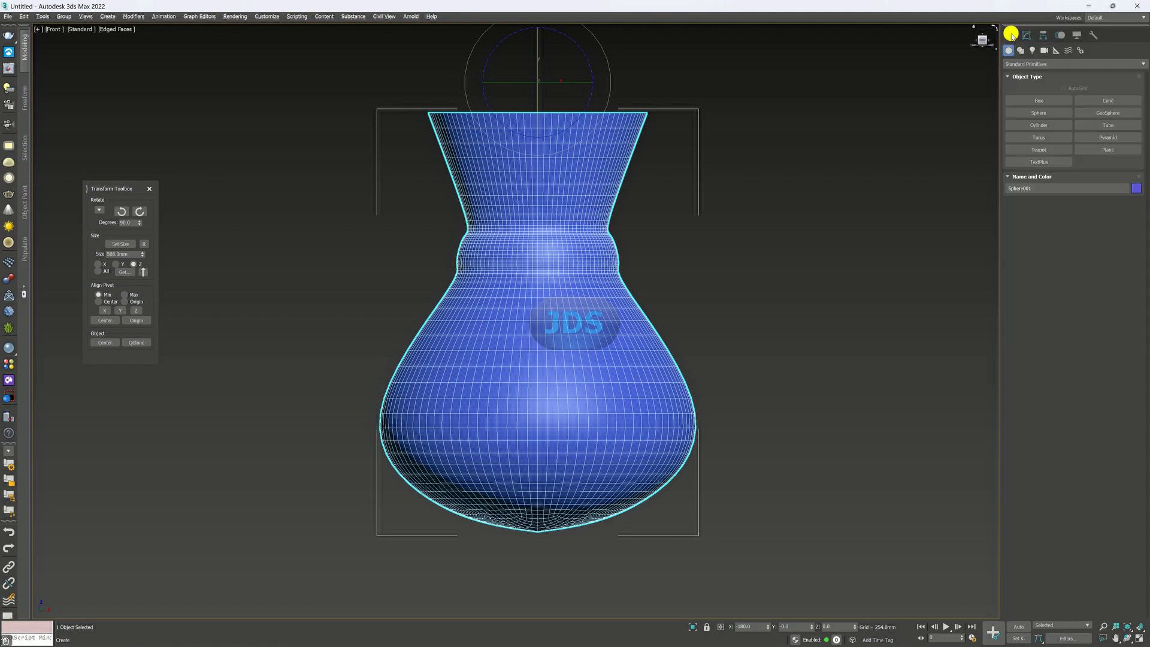
click(816, 225)
click(555, 341)
scroll(536, 303, up, 3)
scroll(534, 278, down, 3)
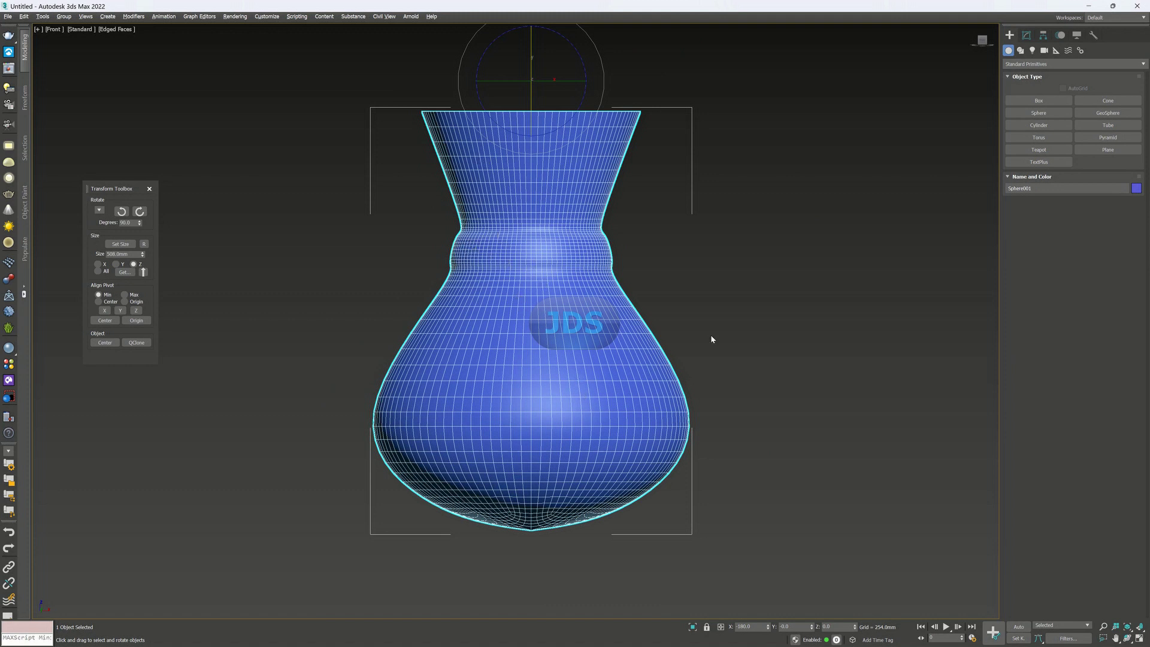
click(1026, 35)
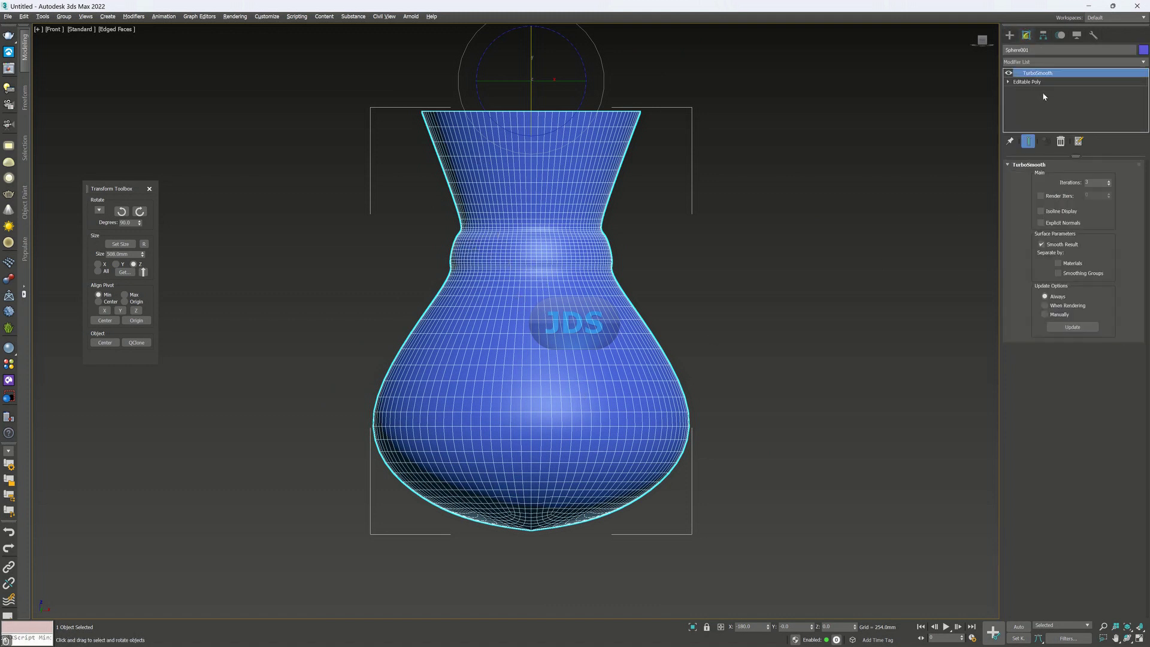
Return to the Editable Poly level with Show End Result on and switch to Edge sub-object mode.
click(1025, 81)
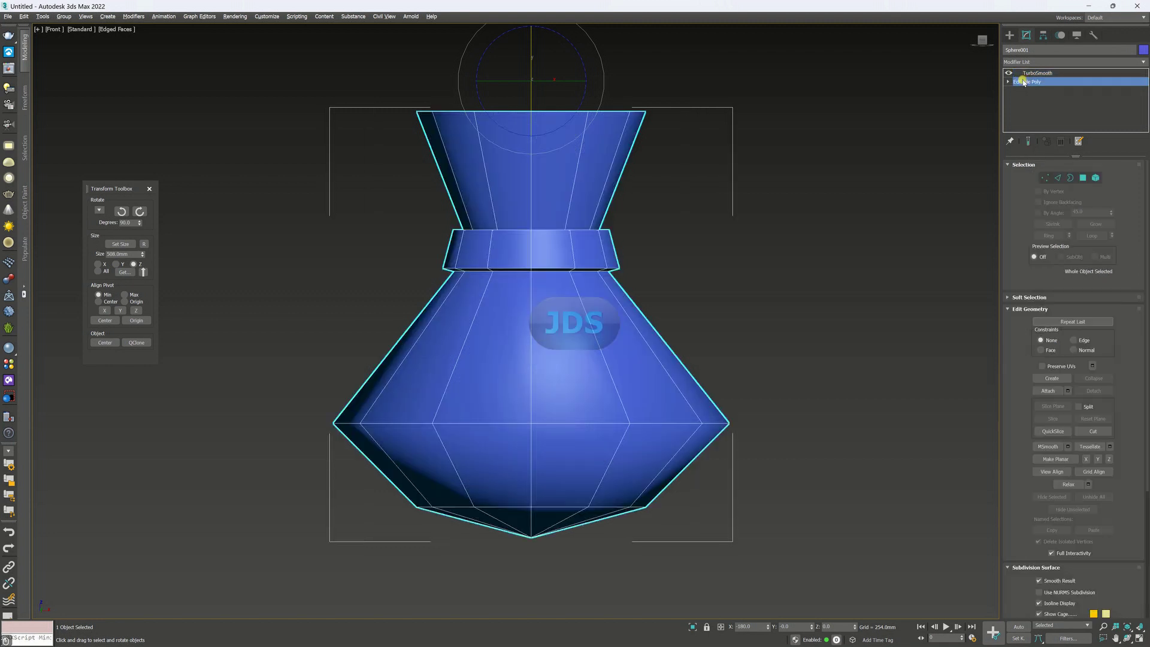
click(1029, 74)
click(1027, 81)
click(1029, 142)
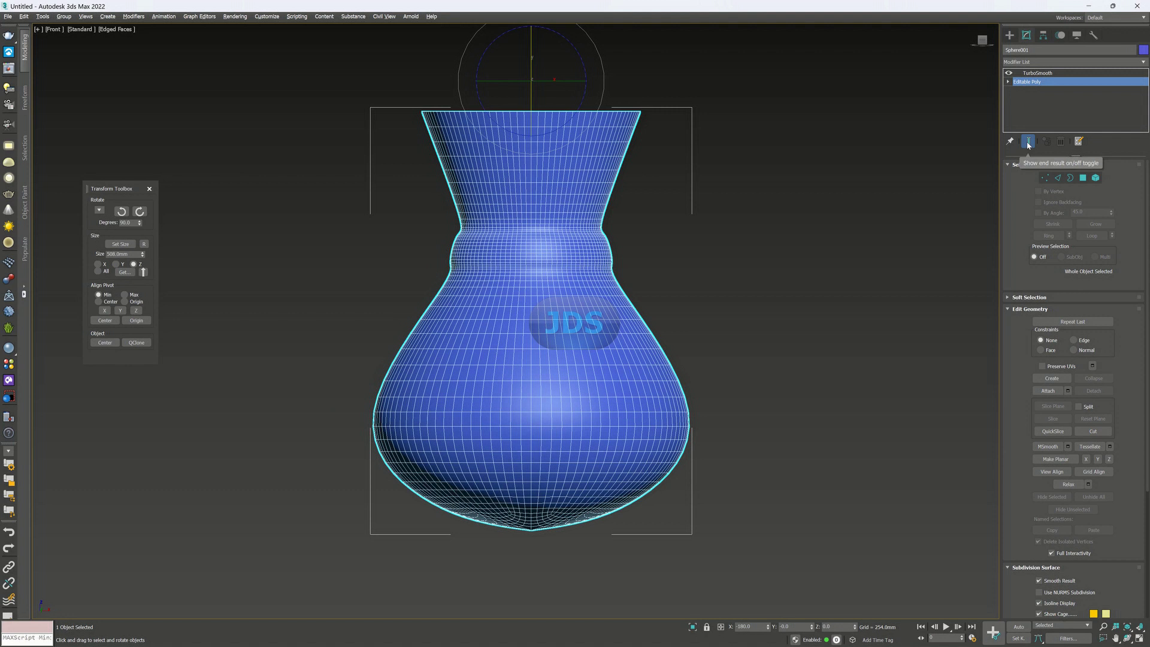
click(1058, 178)
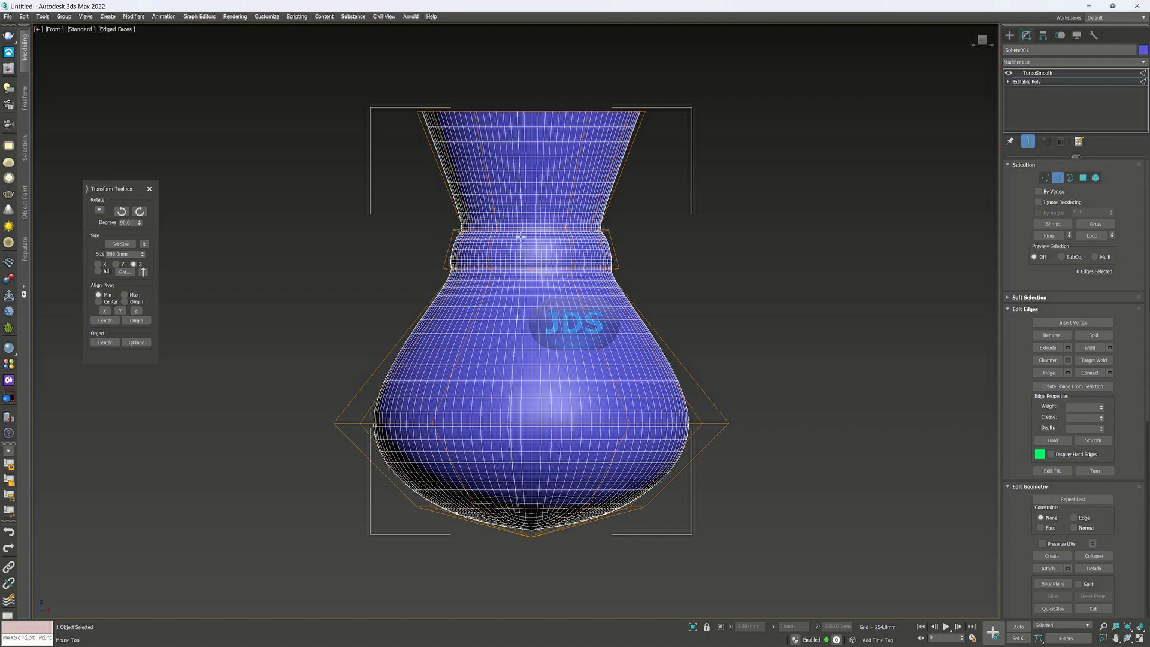
Select the edge loop around the vase's neck band.
scroll(530, 209, up, 2)
scroll(504, 262, up, 2)
scroll(504, 262, up, 2)
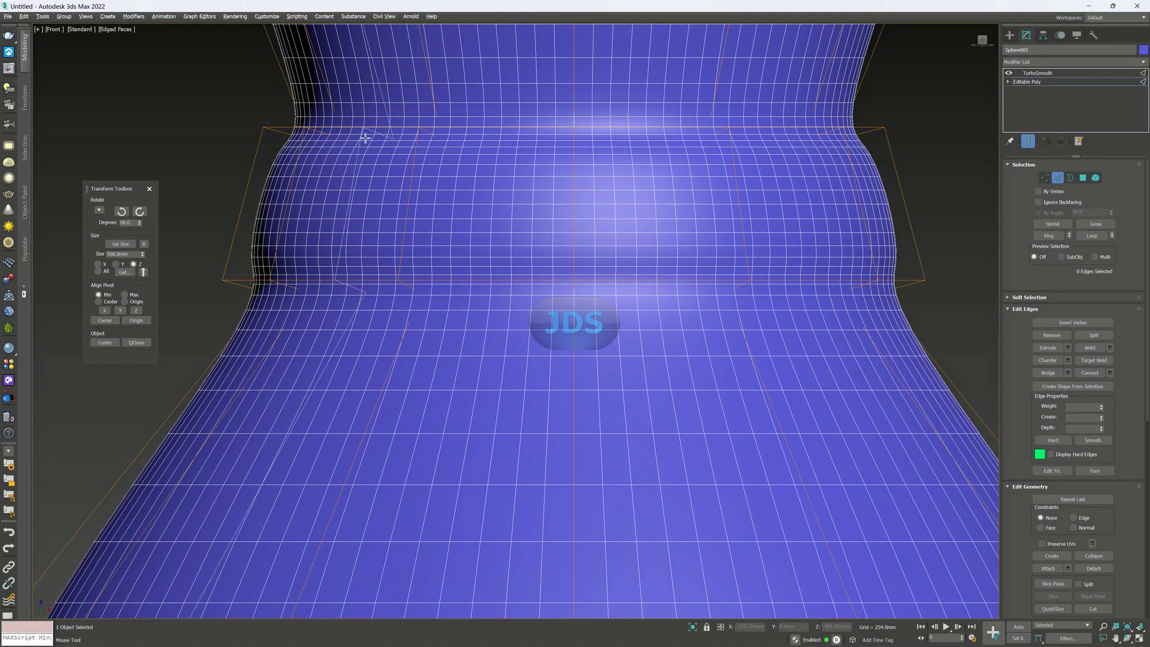
scroll(444, 134, up, 2)
scroll(453, 165, down, 2)
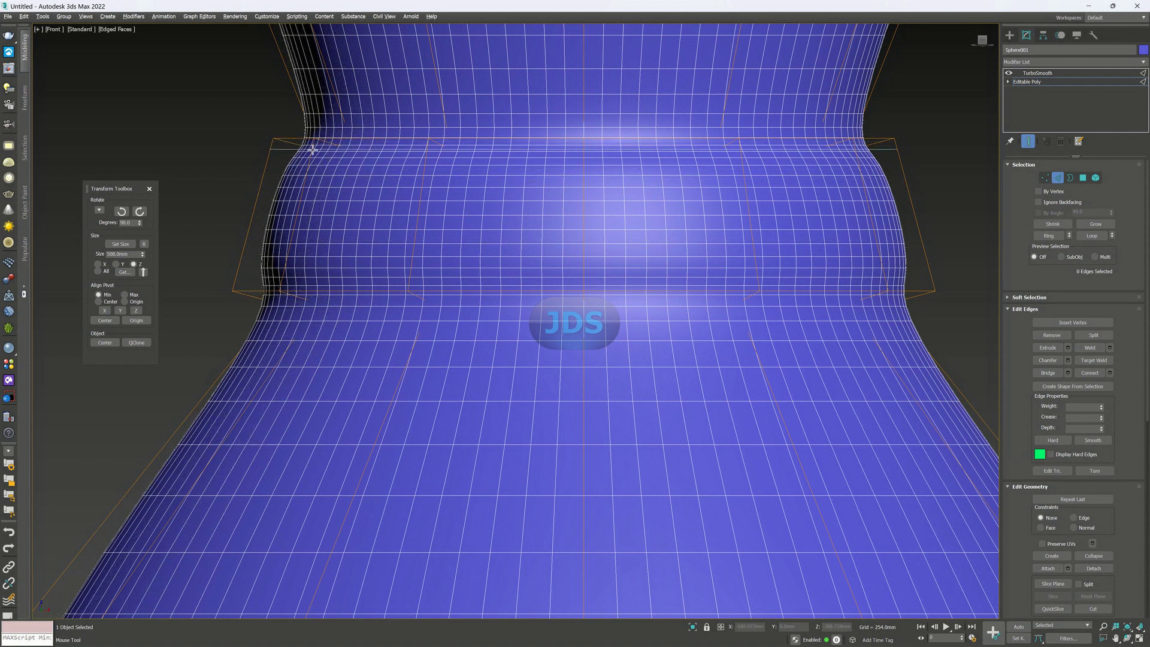
alt+middle_drag(390, 174, 375, 263)
scroll(376, 262, up, 3)
scroll(365, 261, up, 3)
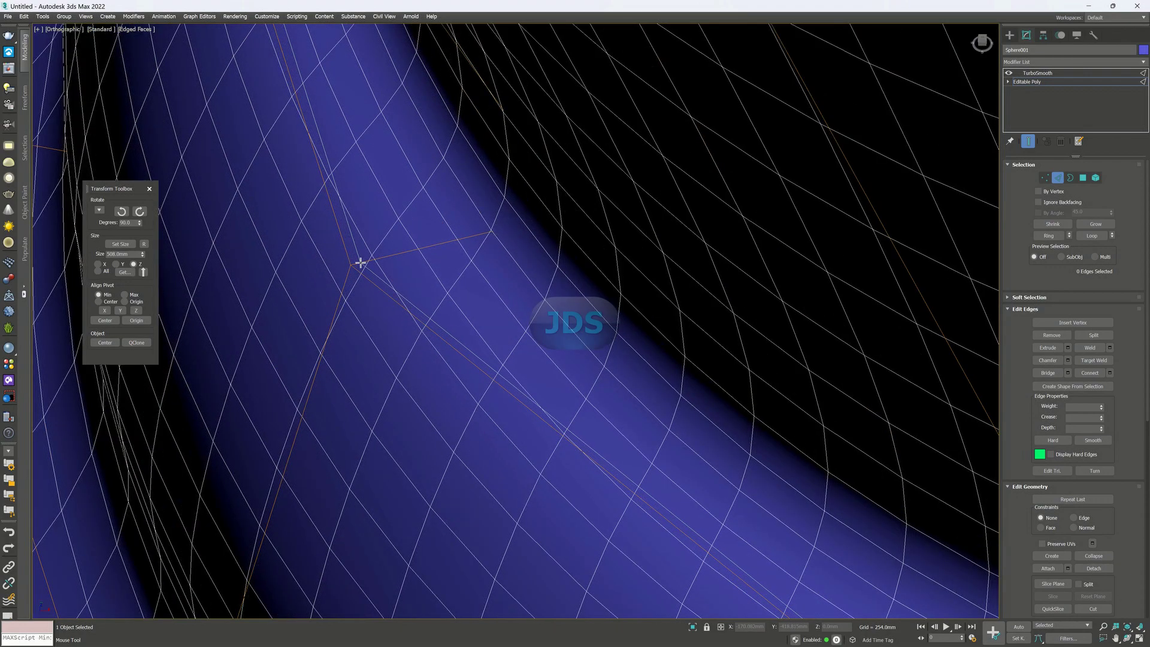
double_click(359, 262)
scroll(403, 272, down, 5)
alt+middle_drag(405, 272, 360, 277)
scroll(443, 318, up, 3)
scroll(448, 309, down, 3)
scroll(417, 216, up, 6)
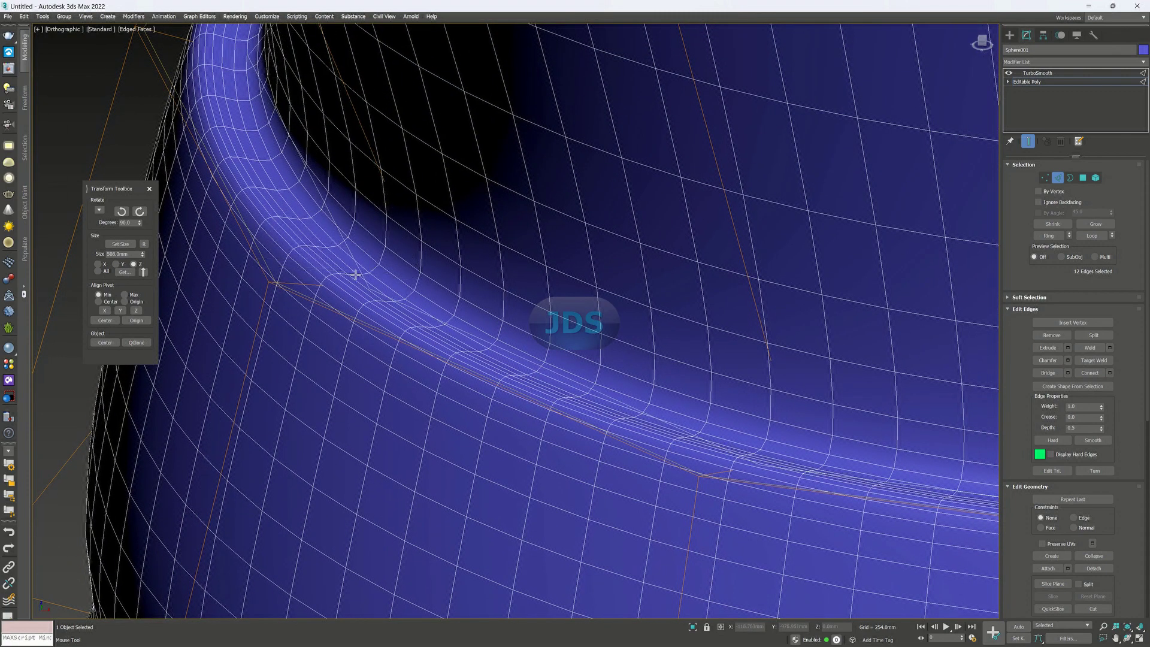
Move the selected neck band edges to carve a crisp groove below the collar.
drag(352, 265, 356, 274)
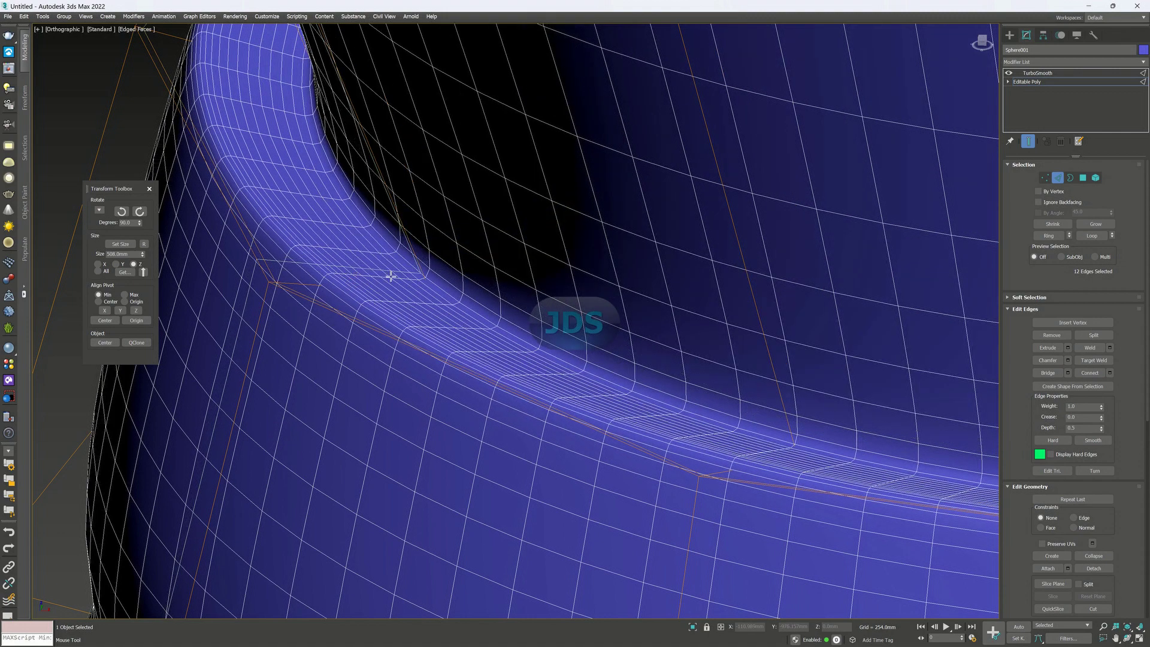
scroll(390, 272, down, 5)
scroll(505, 385, down, 6)
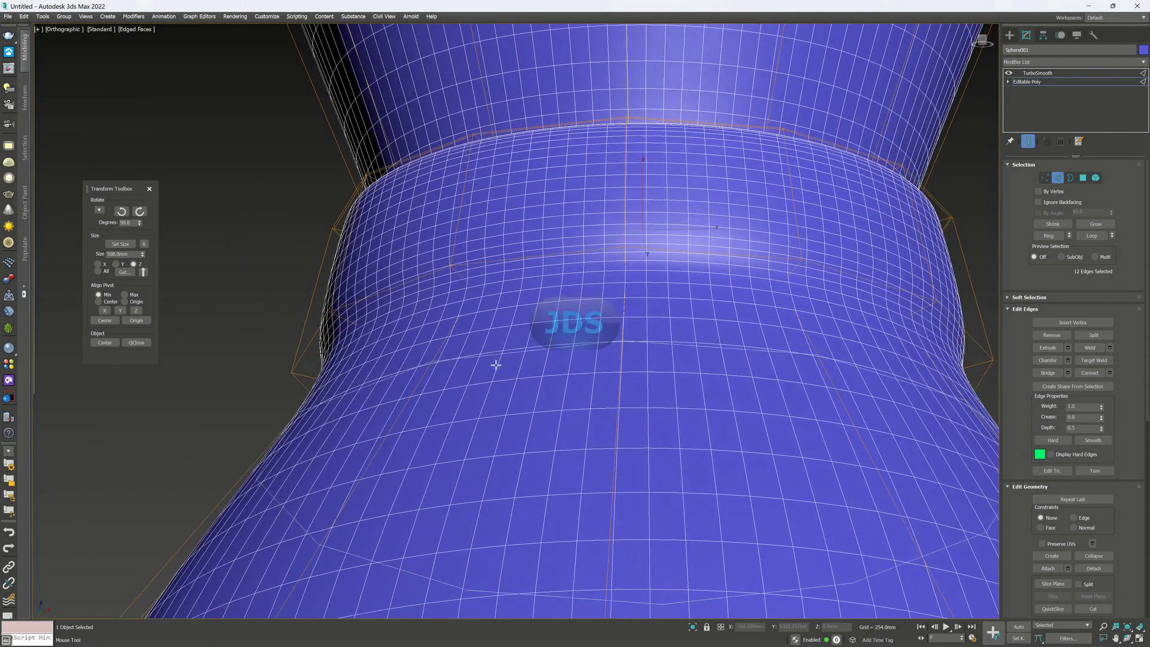
scroll(440, 380, up, 4)
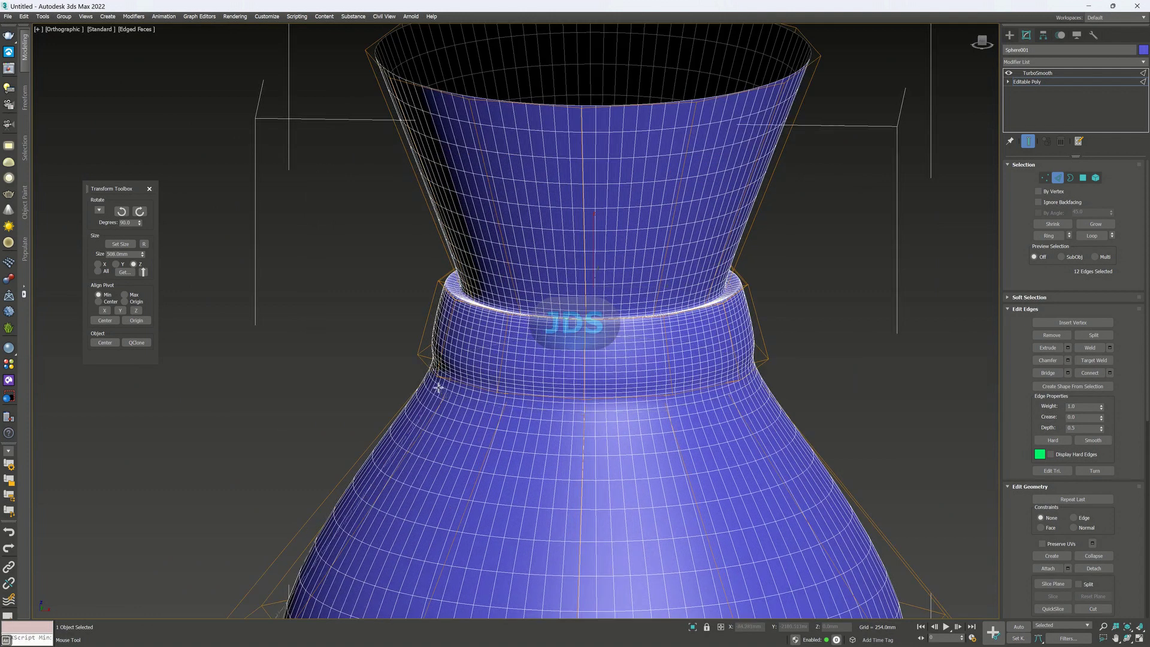
scroll(437, 341, up, 3)
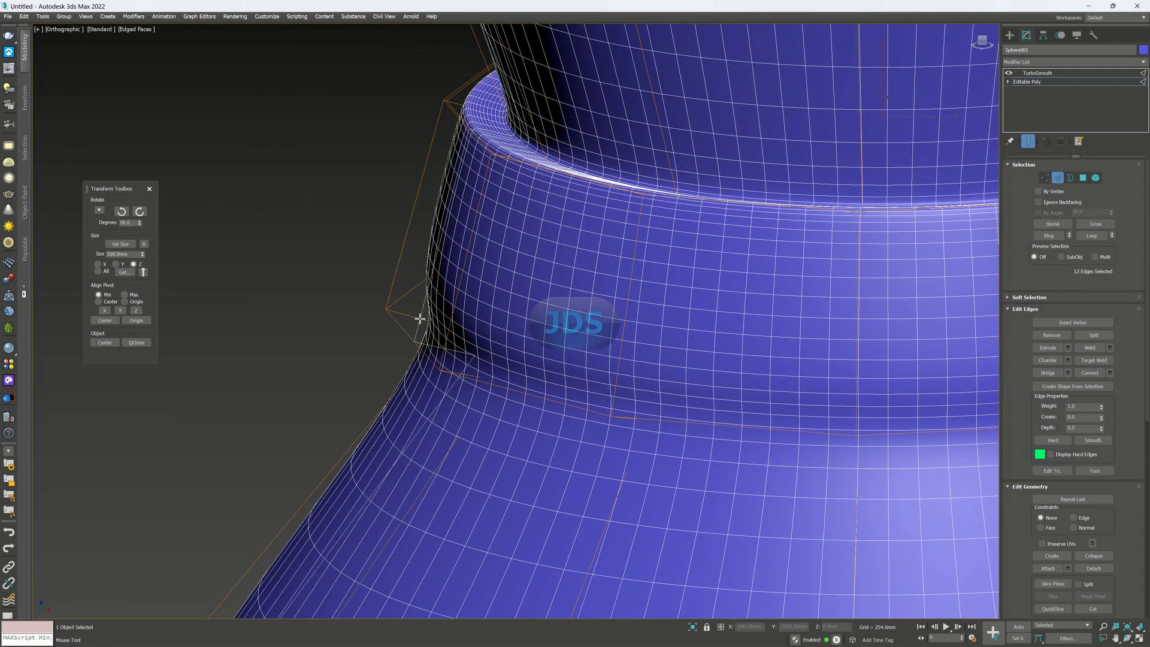
scroll(431, 328, up, 3)
drag(432, 328, 387, 336)
alt+middle_drag(387, 337, 505, 442)
drag(505, 442, 471, 455)
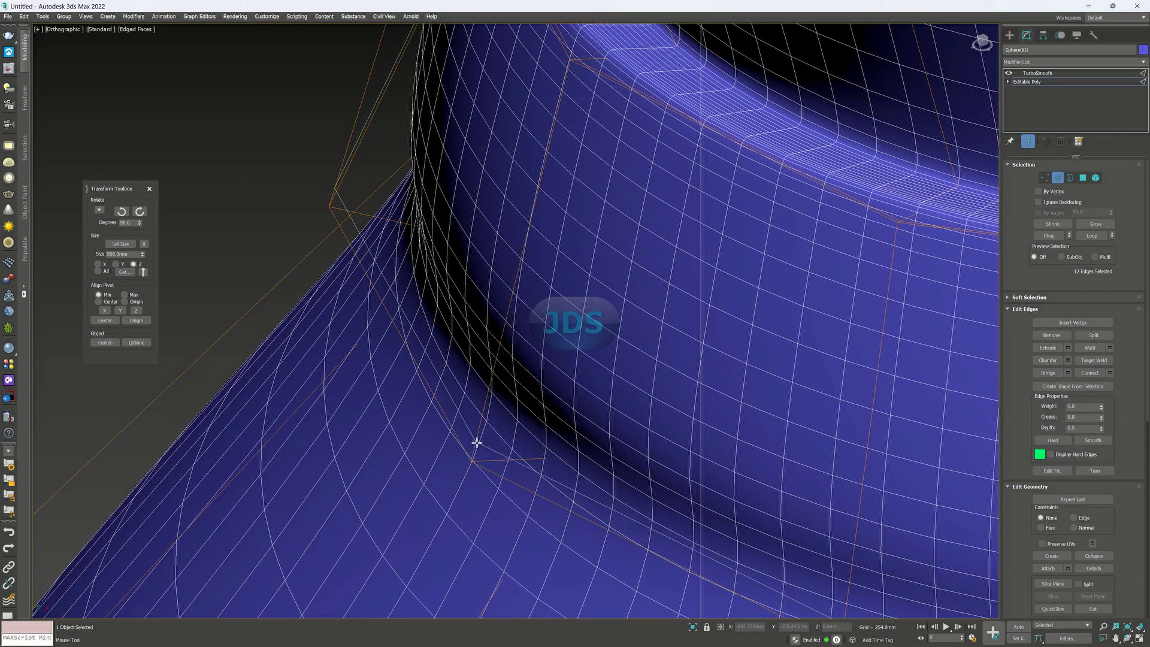
Orbit around the collar to inspect the groove from the side and above, then recenter the vase.
scroll(473, 452, down, 3)
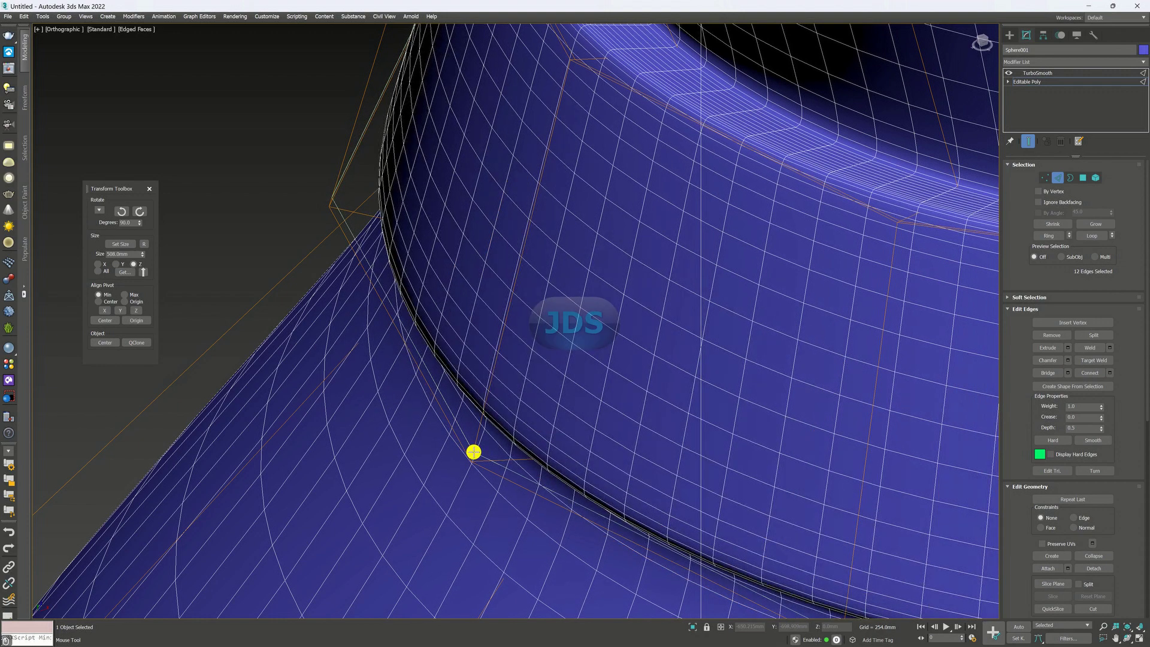
alt+middle_drag(482, 446, 547, 377)
scroll(584, 282, up, 4)
scroll(584, 282, up, 2)
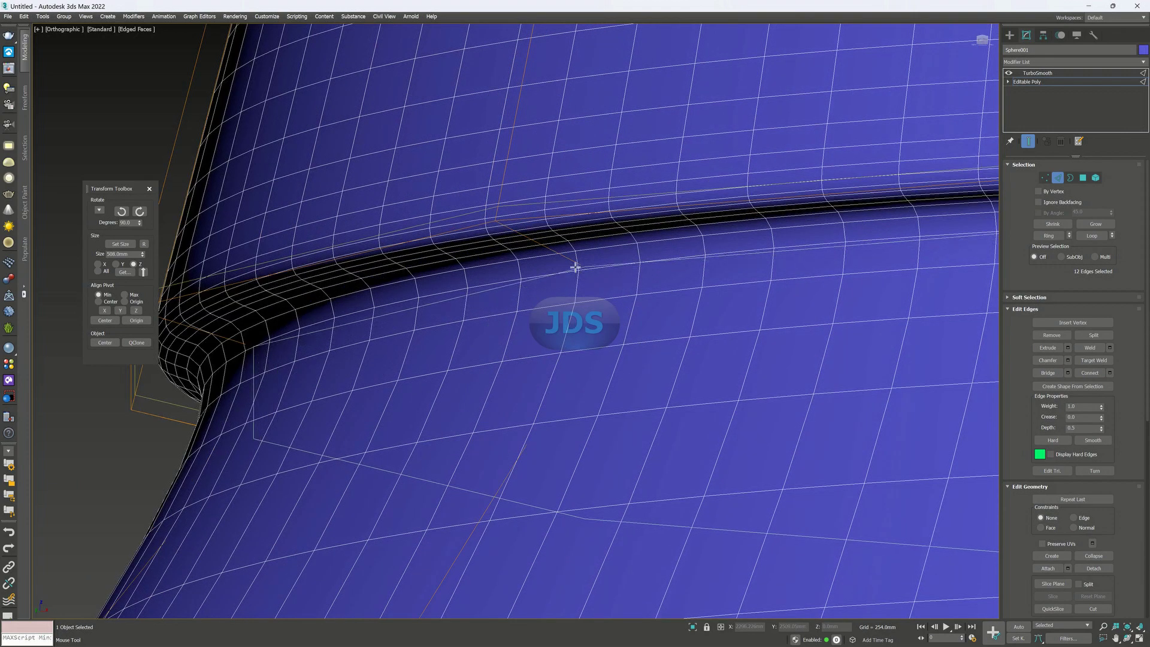
scroll(576, 269, down, 3)
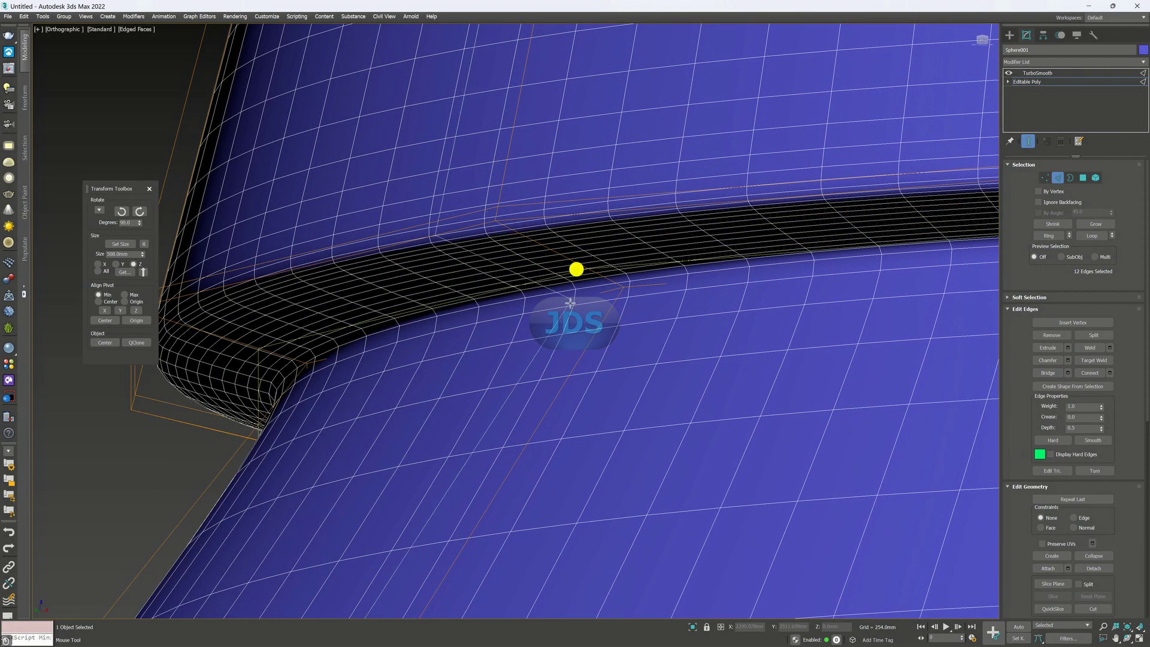
alt+middle_drag(506, 352, 587, 371)
scroll(512, 376, down, 8)
scroll(571, 384, down, 3)
scroll(567, 426, up, 3)
middle_drag(564, 426, 545, 439)
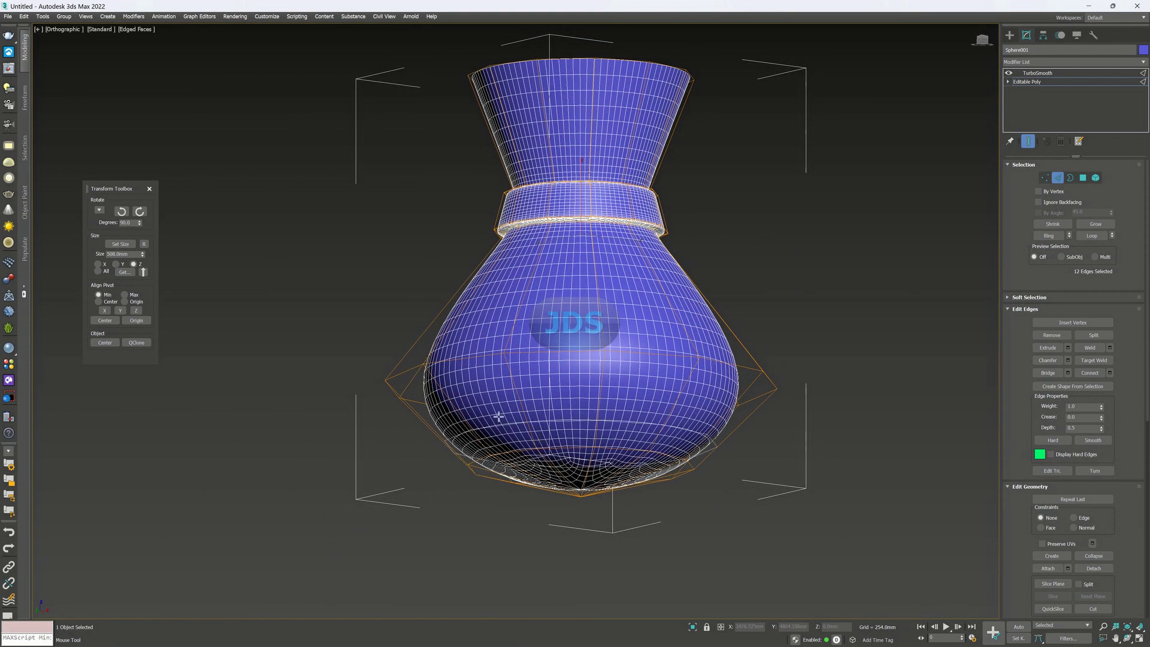
Click on the vase's lower body, then tilt and zoom to inspect the open top.
click(401, 362)
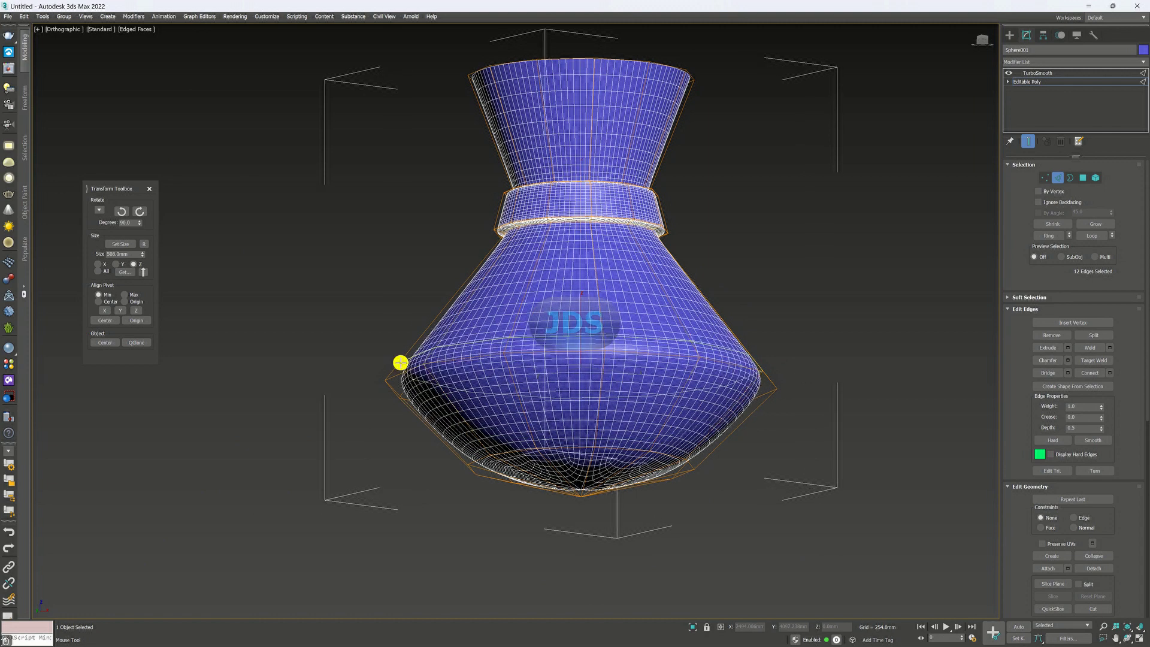
click(423, 422)
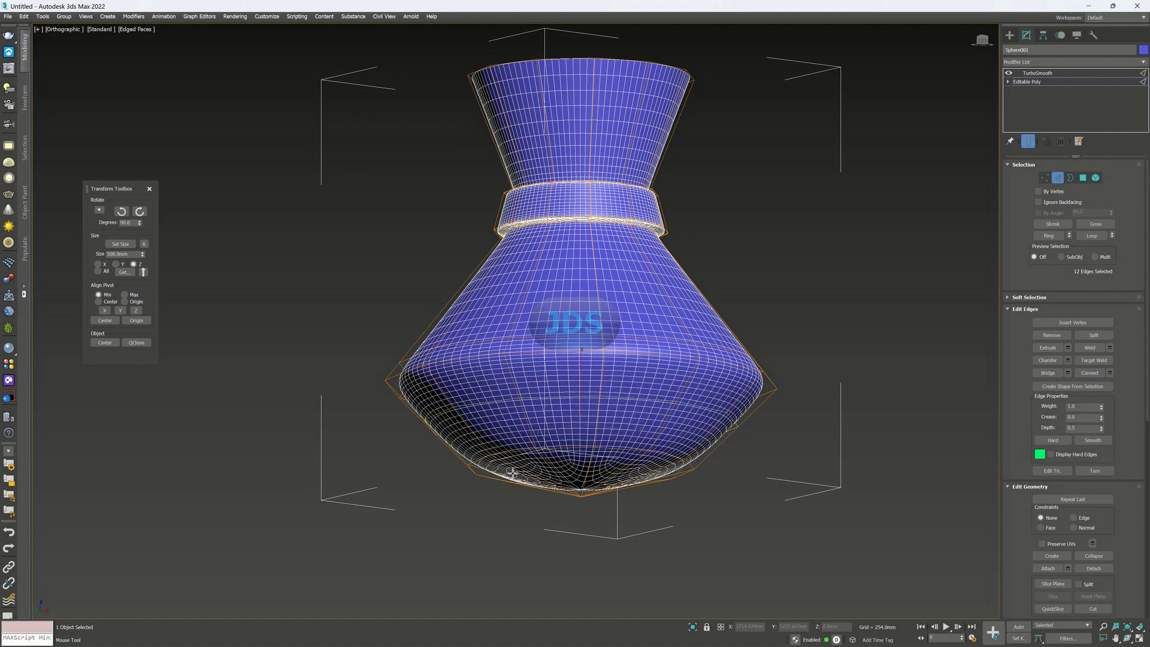
click(460, 456)
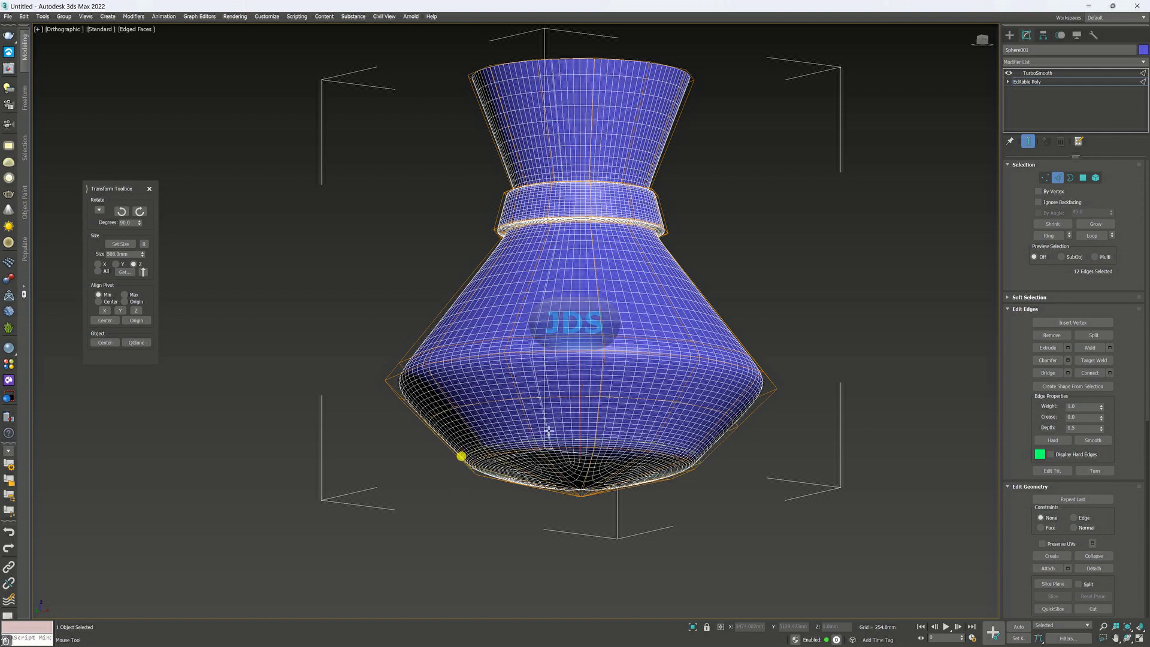
mouse_move(534, 405)
alt+middle_down()
mouse_move(542, 415)
mouse_move(550, 395)
alt+middle_up()
scroll(541, 415, up, 5)
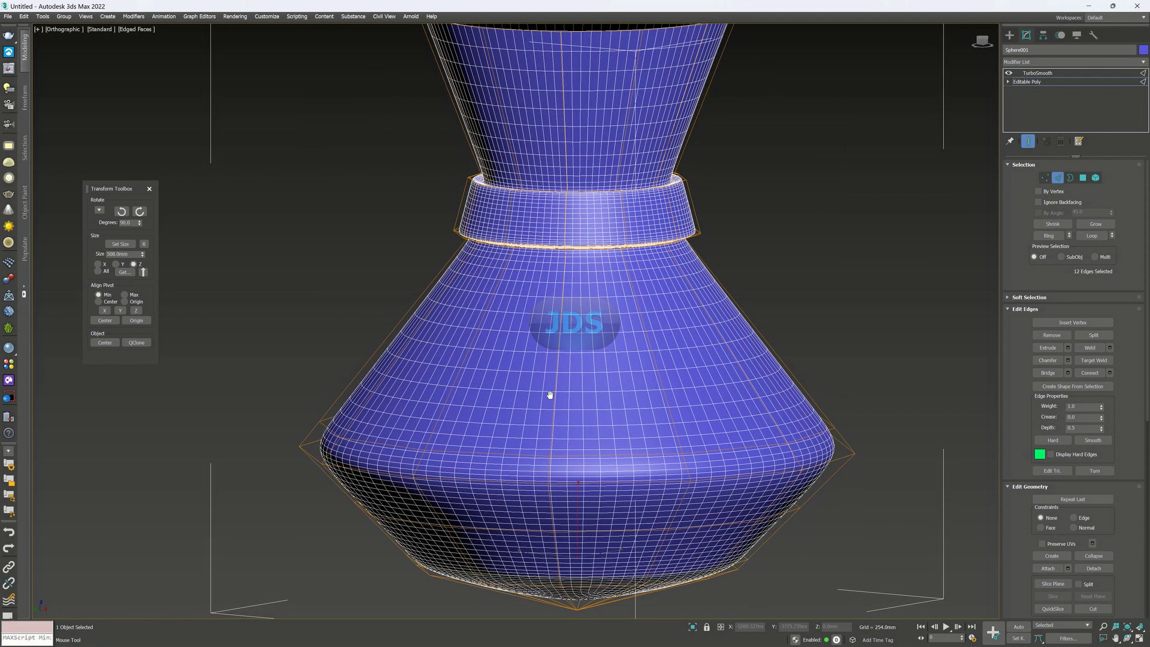
scroll(550, 395, down, 3)
middle_drag(515, 228, 485, 339)
scroll(485, 339, up, 3)
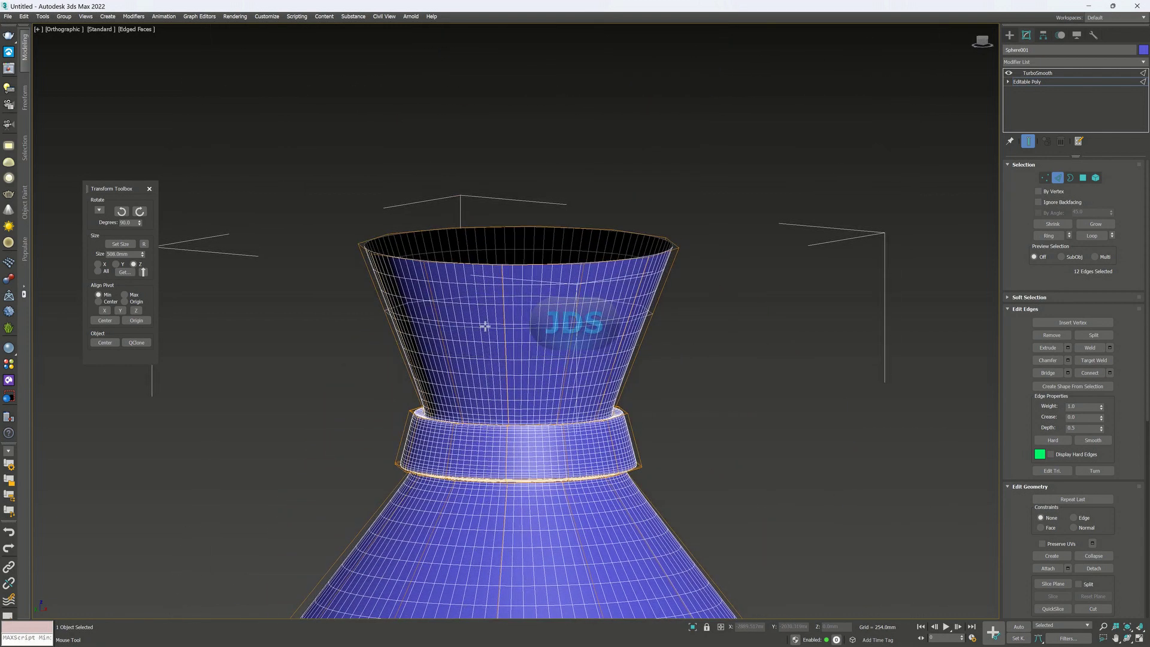
scroll(474, 271, up, 3)
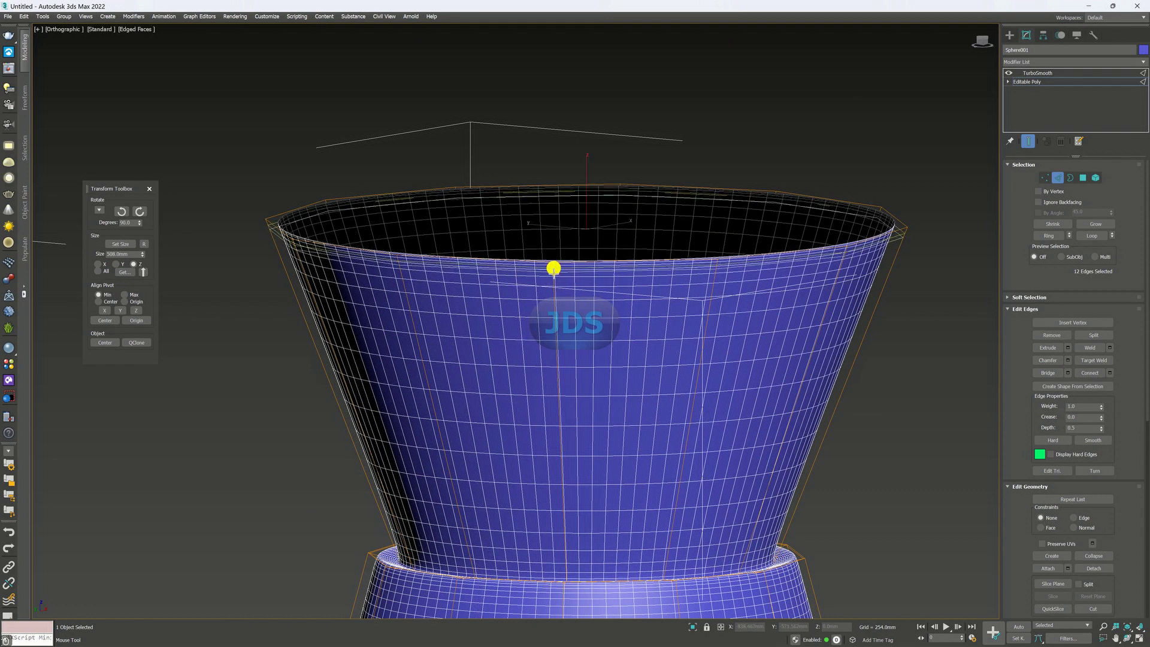
scroll(528, 346, down, 4)
scroll(595, 326, down, 3)
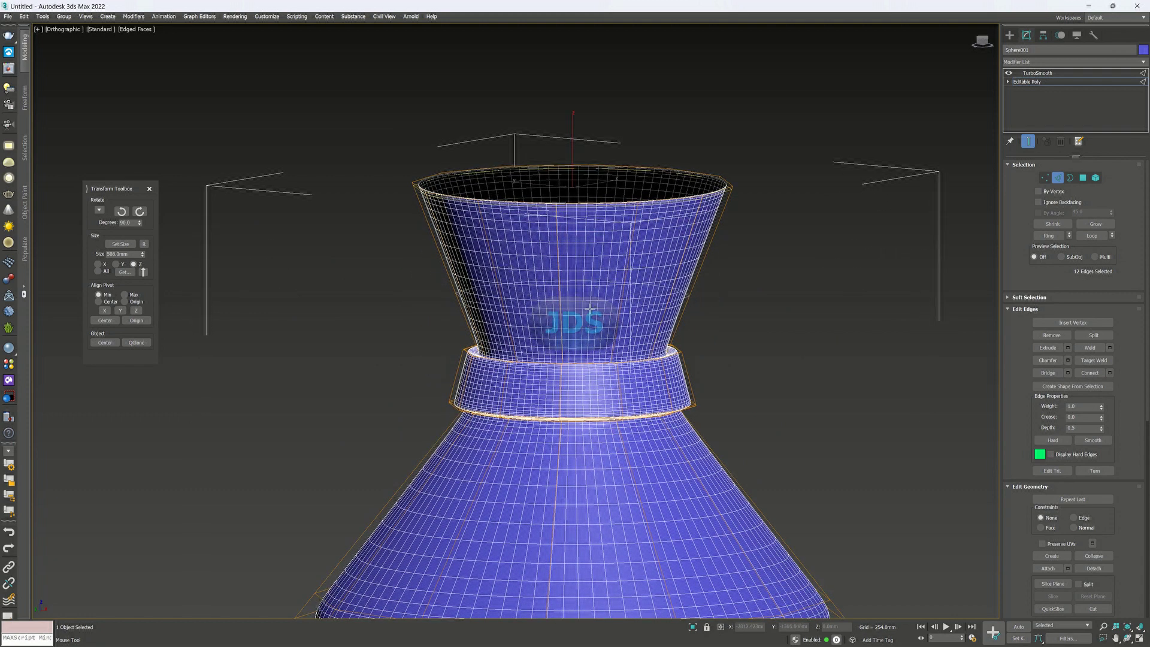
scroll(615, 454, up, 1)
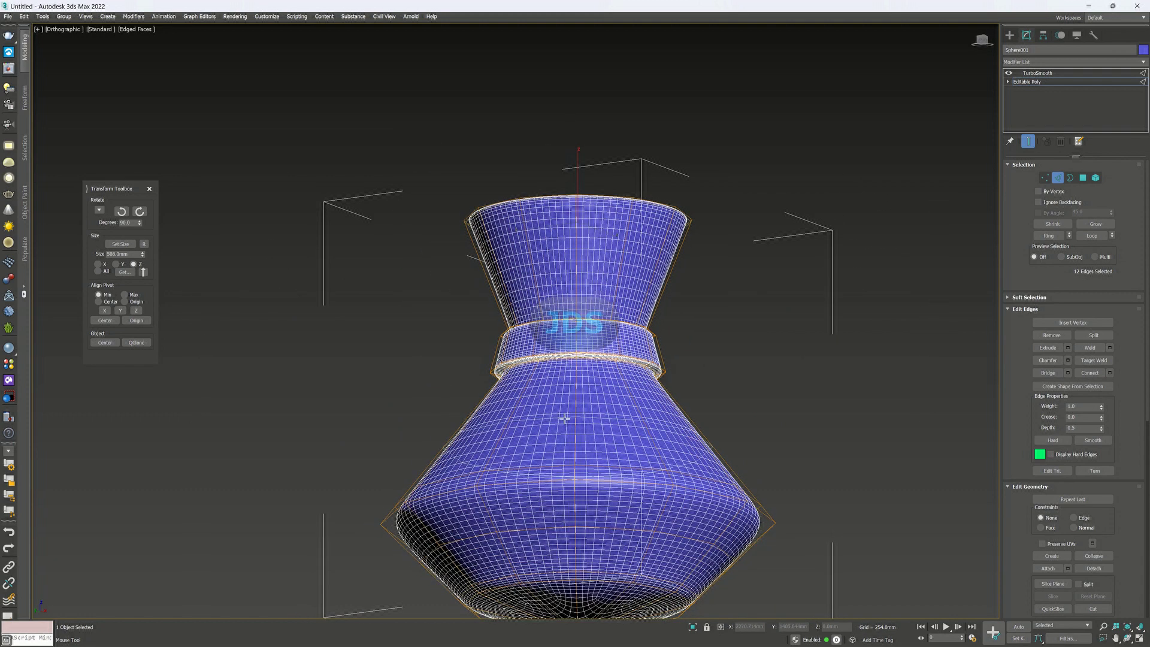
scroll(615, 453, down, 4)
scroll(585, 459, up, 1)
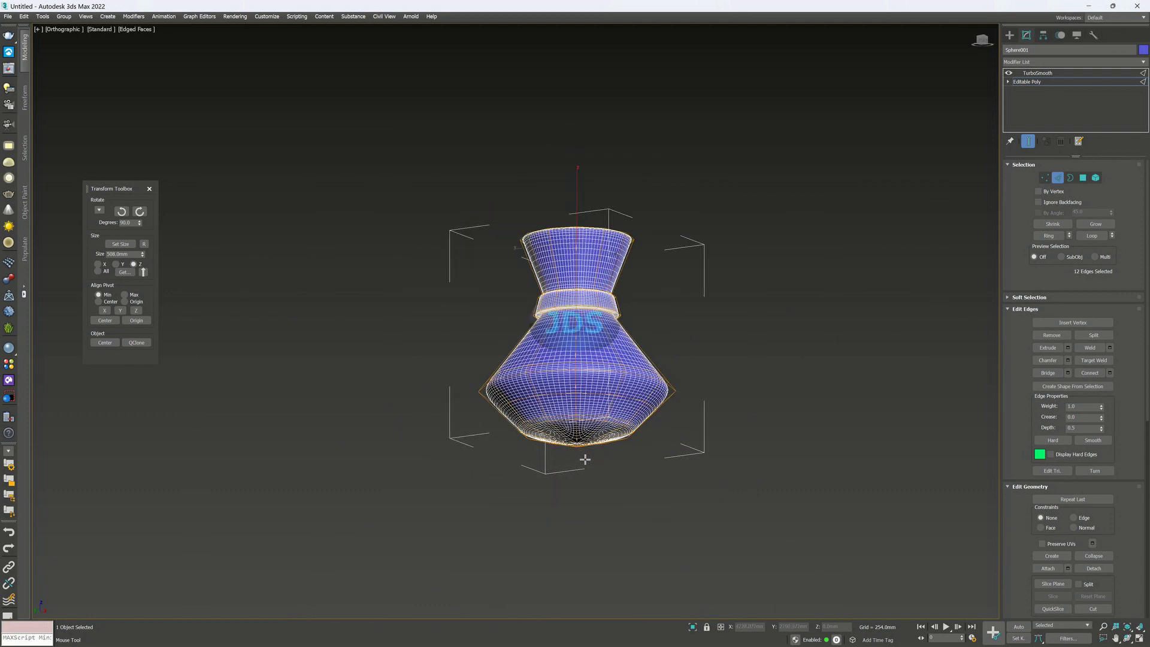
Switch to the Front view and zoom to see the whole vase straight on.
key(f)
scroll(515, 445, up, 5)
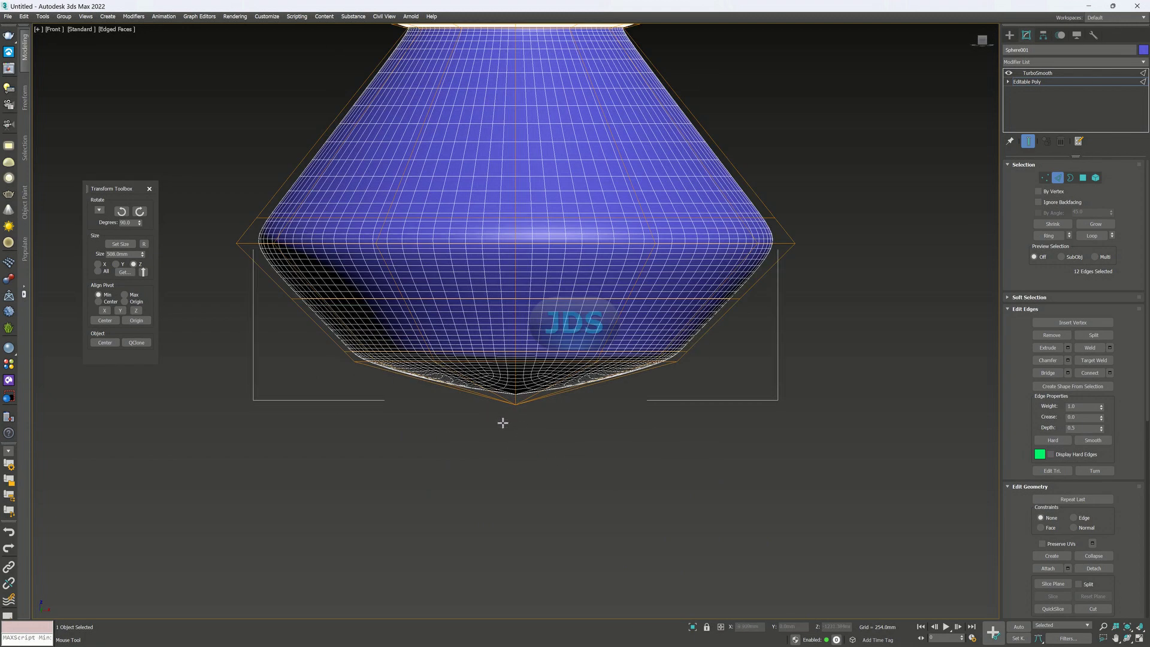
scroll(504, 421, down, 1)
scroll(538, 360, down, 3)
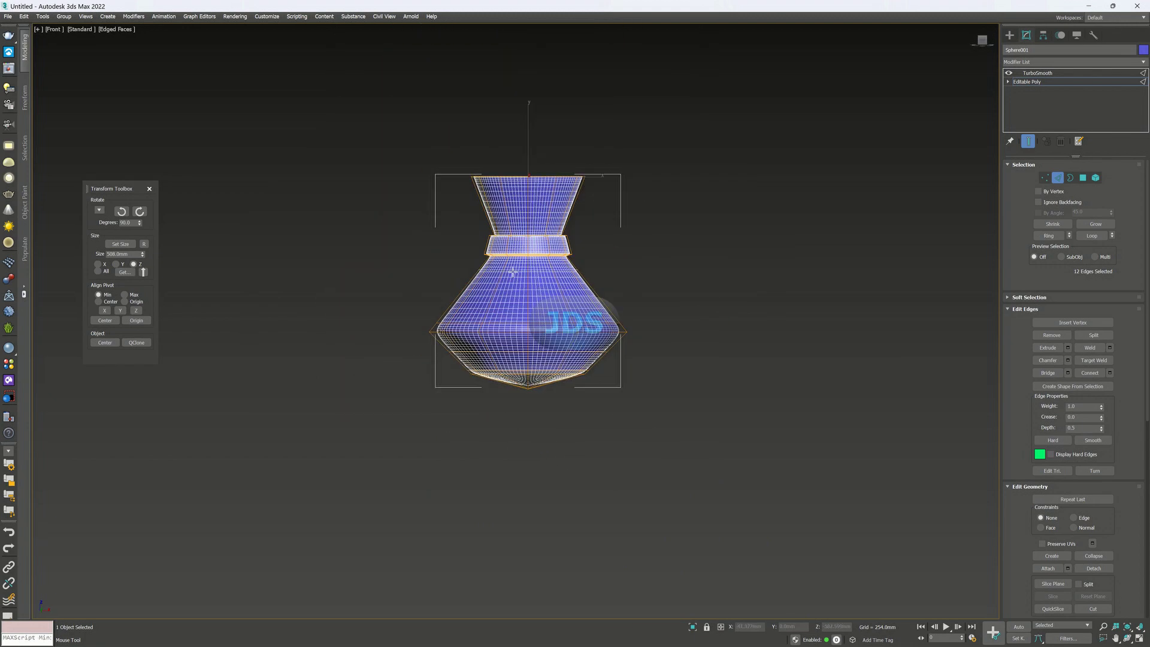
scroll(528, 307, up, 3)
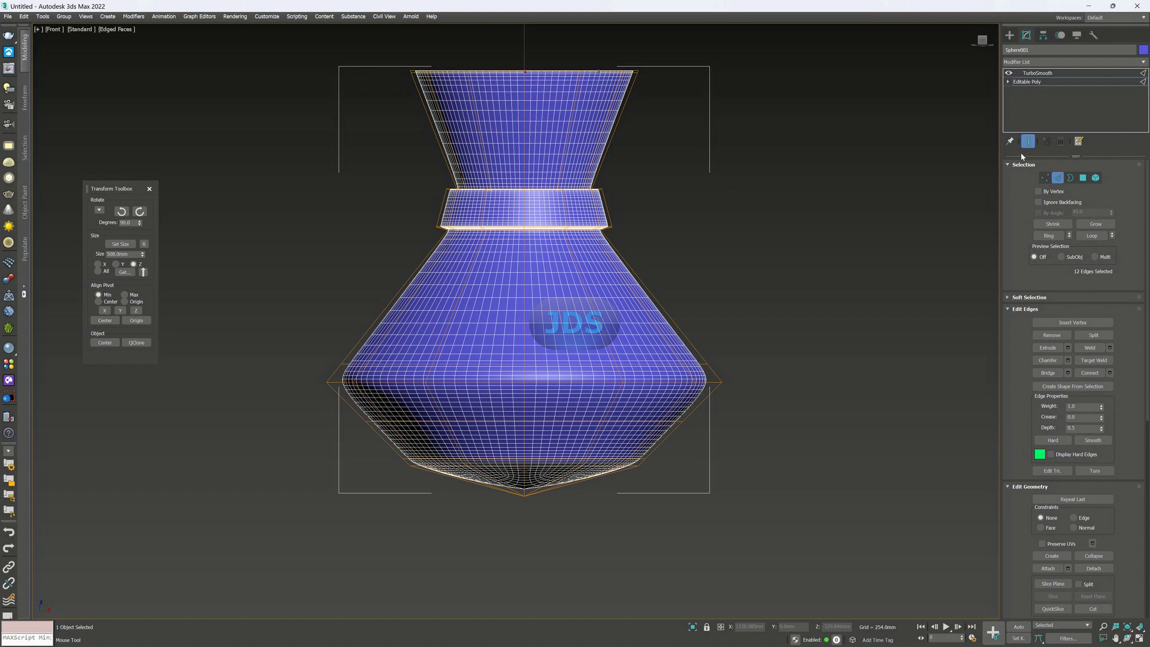
Deselect the rim band edges and switch to Vertex sub-object mode.
right_click(735, 245)
click(682, 252)
click(762, 263)
scroll(719, 443, up, 2)
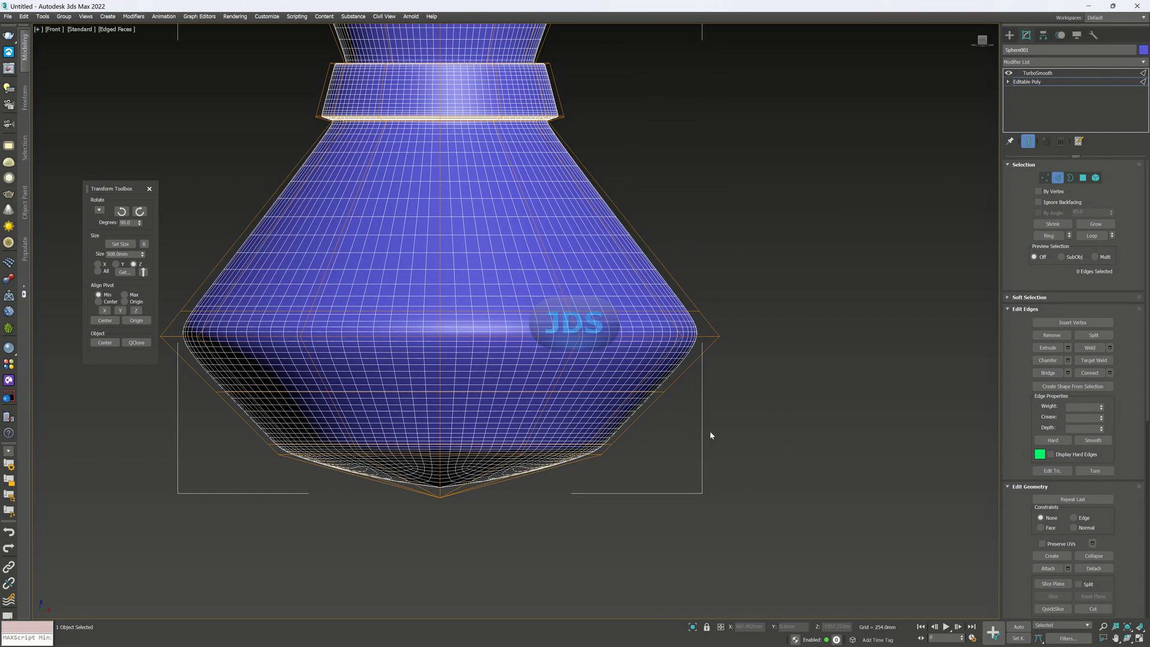
click(1045, 179)
Raise the vase's bottom tip vertex along Y, move it back down to a point, then deselect.
drag(549, 519, 433, 487)
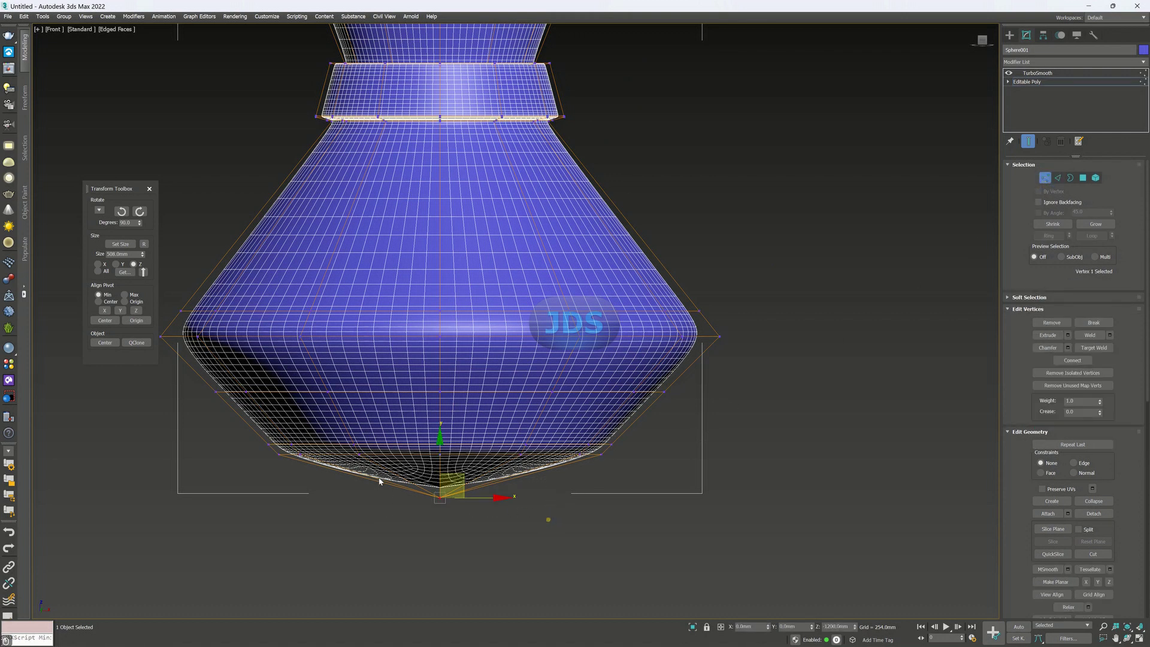
drag(438, 445, 441, 419)
scroll(450, 481, up, 3)
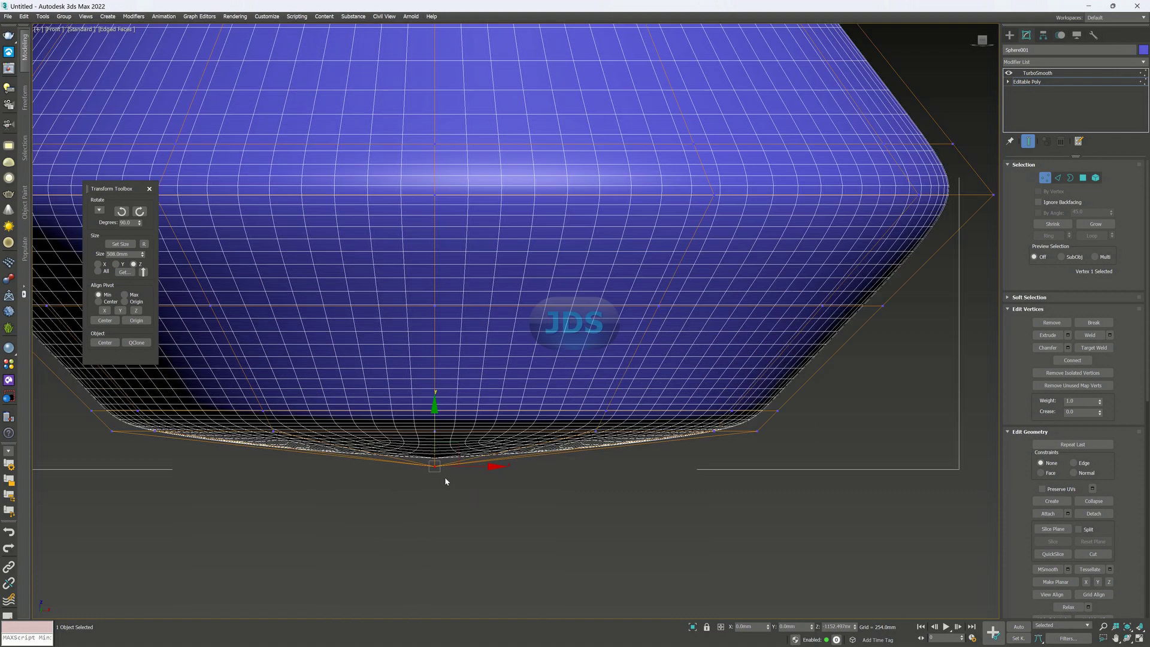
scroll(457, 414, down, 5)
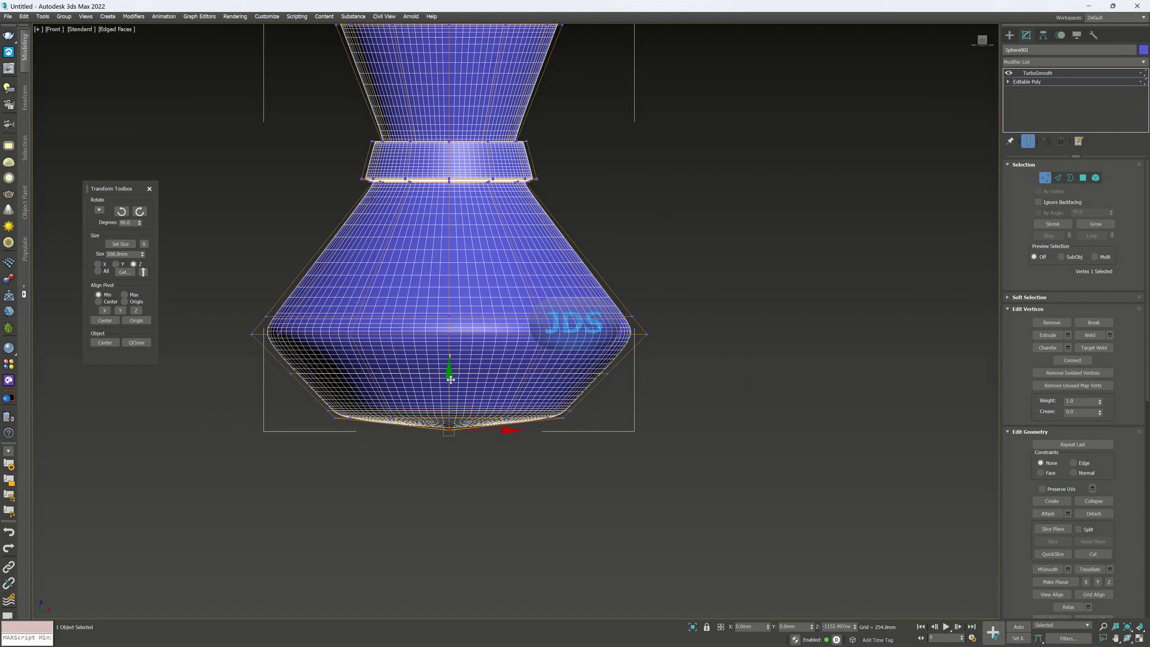
drag(450, 376, 450, 409)
scroll(375, 480, up, 3)
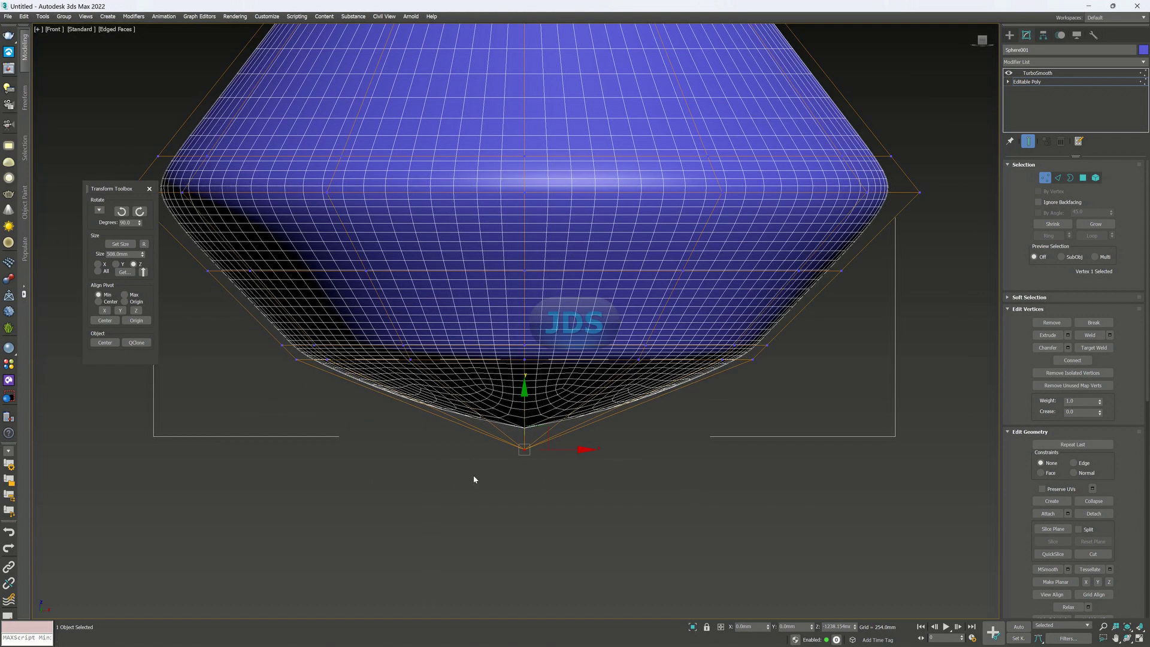
drag(847, 513, 280, 379)
click(279, 361)
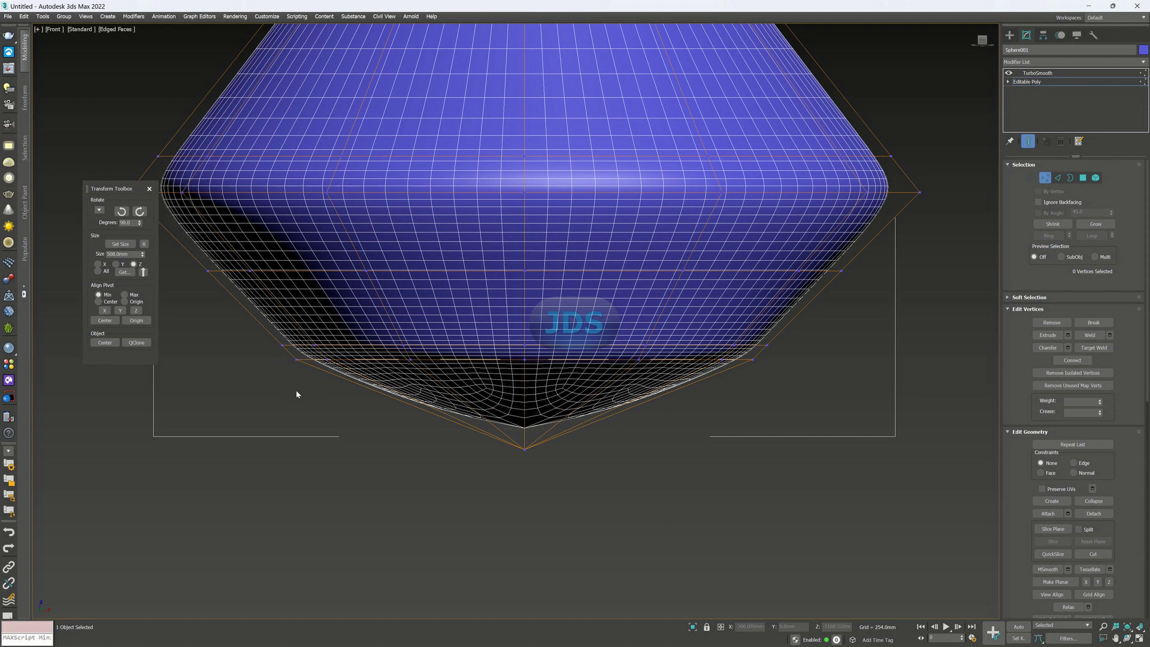
Flatten the 13 lower vertices with Make Planar Z to give the vase a level base.
drag(285, 357, 577, 452)
drag(769, 497, 769, 497)
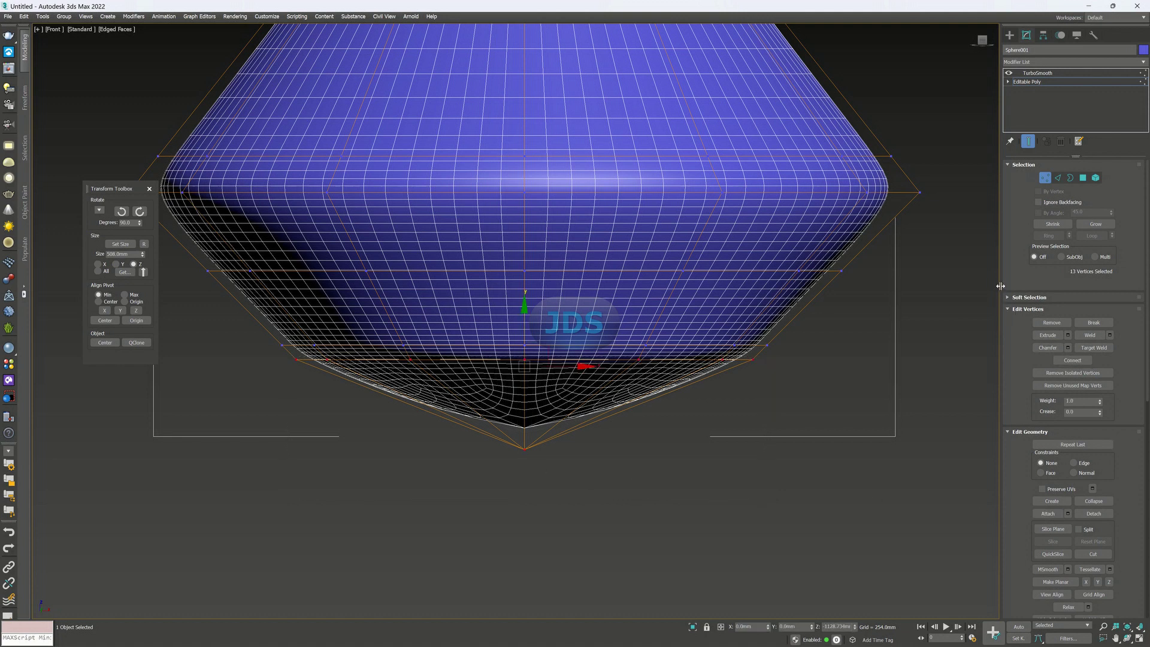
drag(1001, 286, 891, 304)
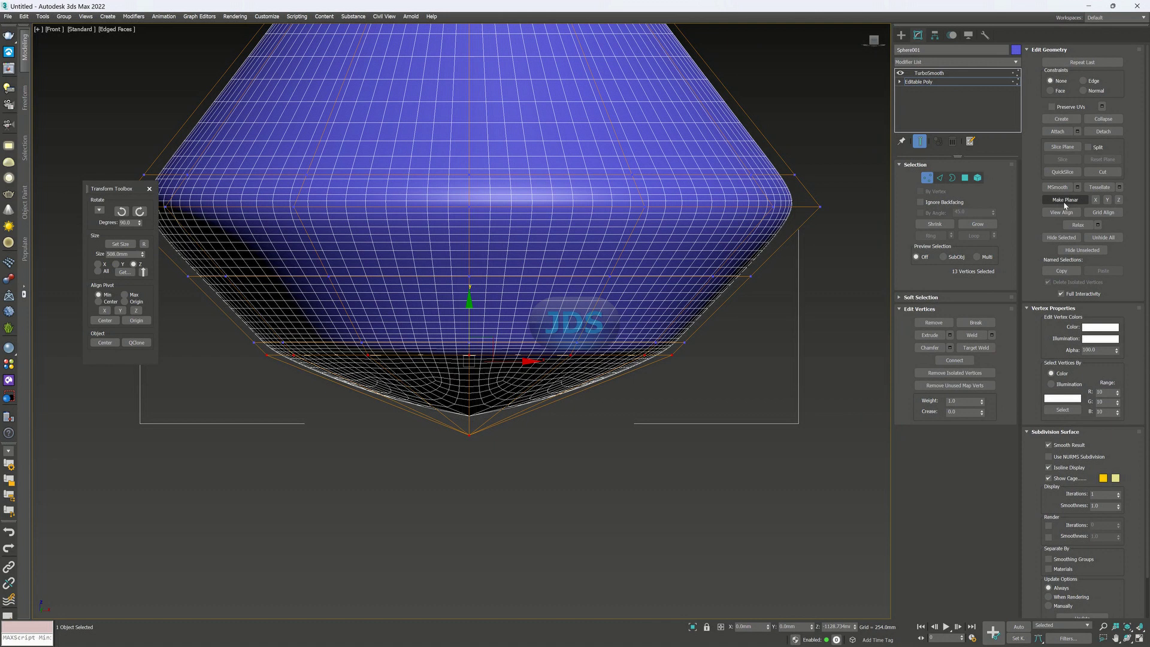
click(1119, 200)
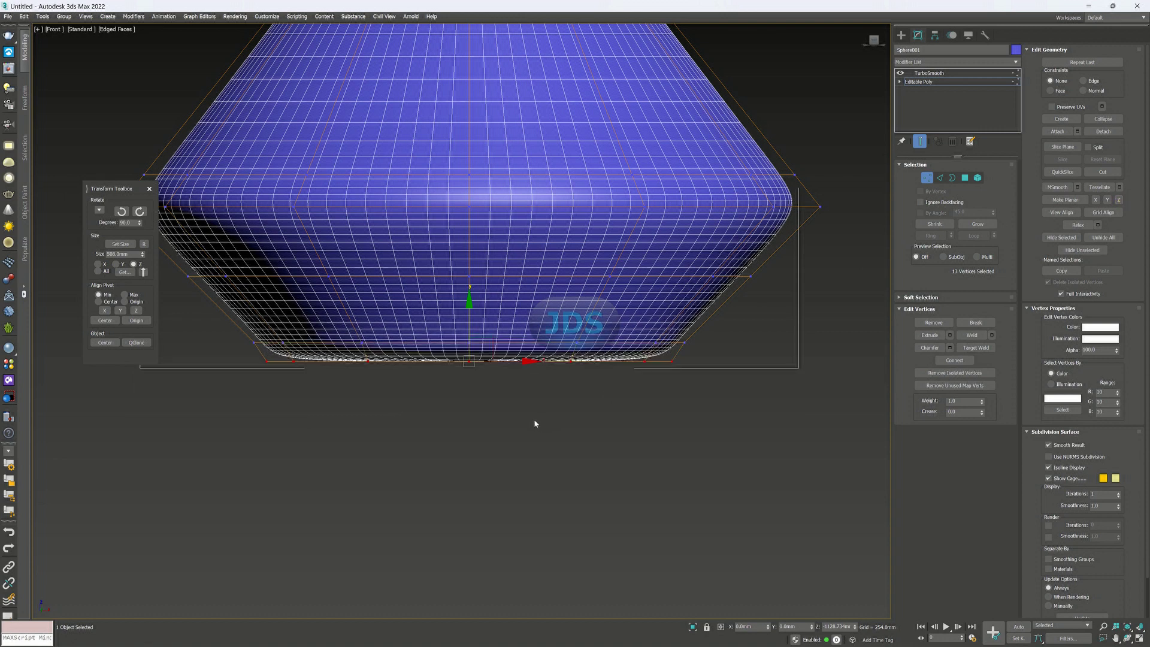
alt+middle_drag(501, 415, 526, 429)
scroll(511, 423, down, 6)
click(688, 236)
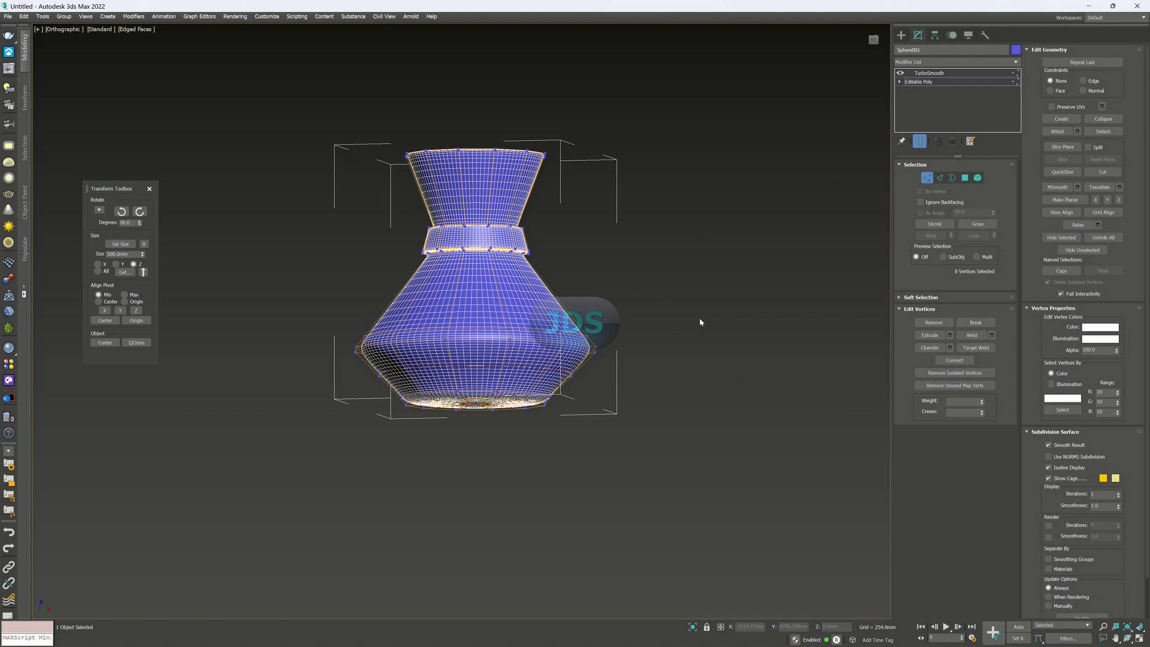
Leave sub-object editing via the Create panel and deselect the vase.
click(689, 216)
click(901, 35)
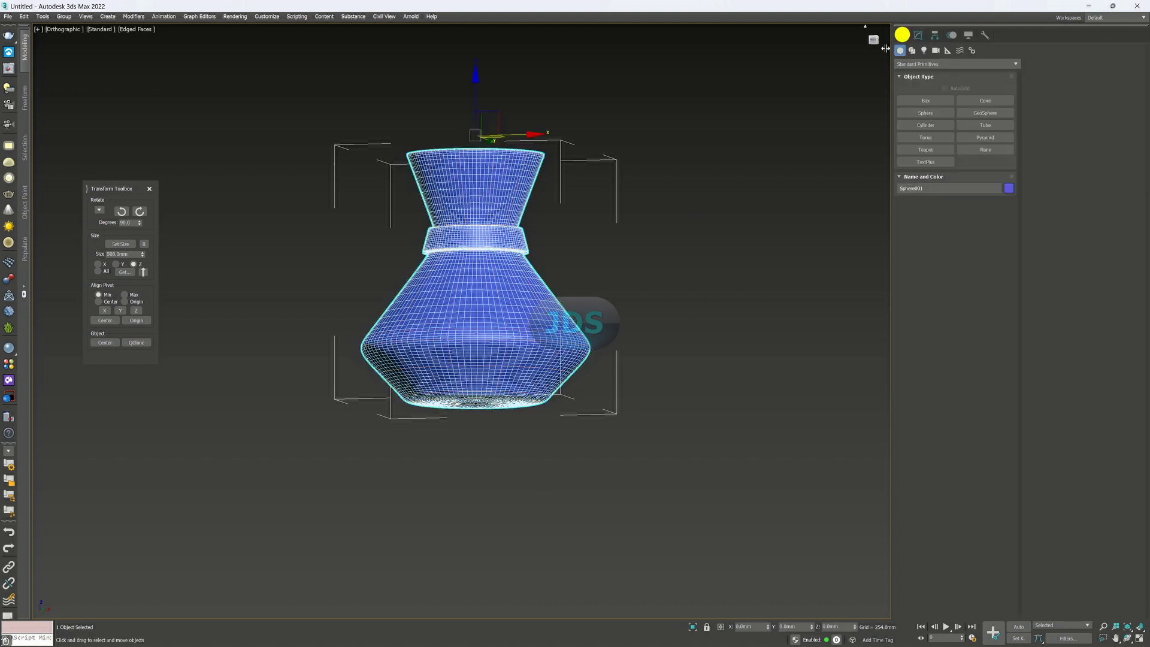
click(708, 226)
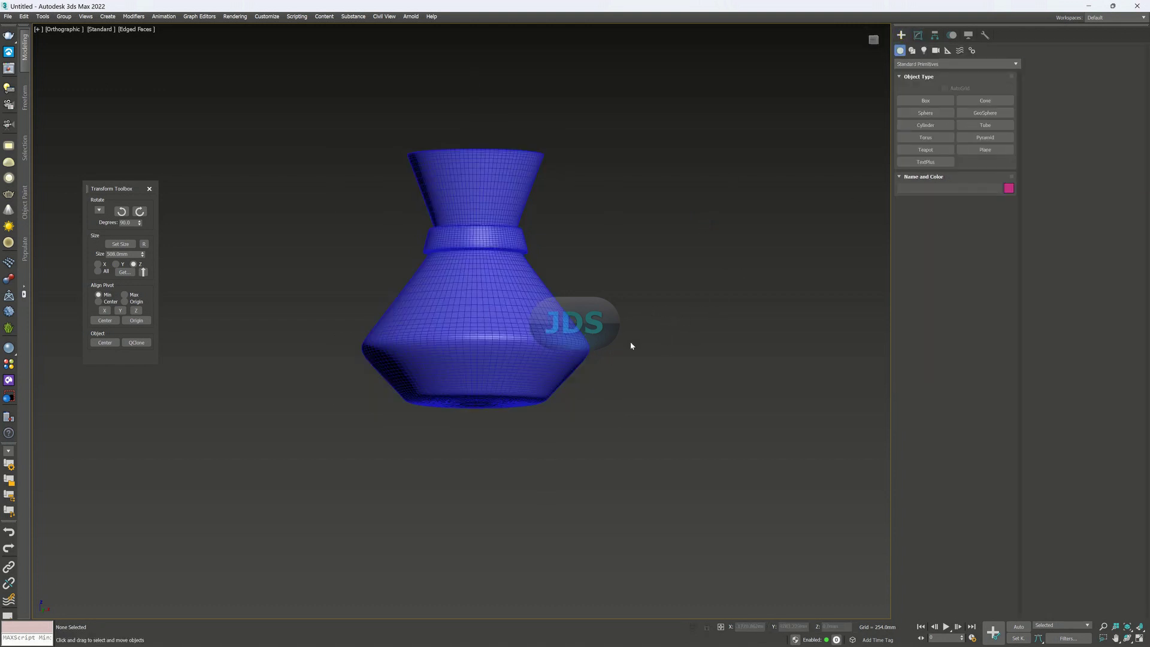
key(ctrl+z)
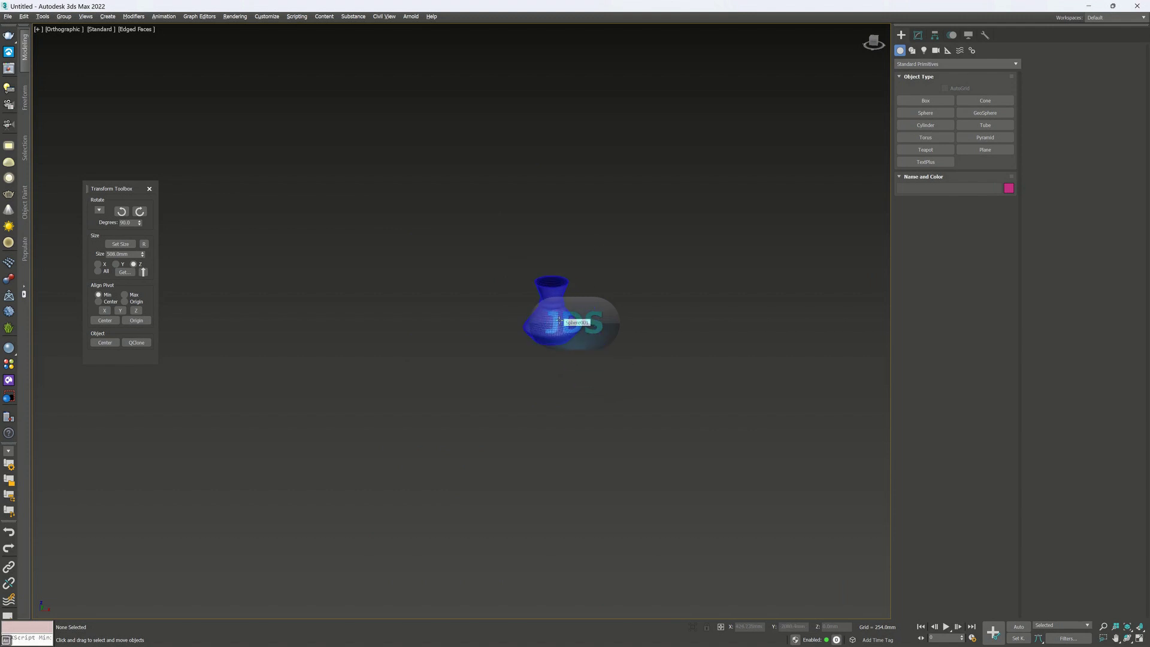
Orbit and zoom around the smoothed vase, then return to the ViewCube home view.
scroll(547, 283, up, 3)
alt+middle_drag(547, 282, 527, 331)
scroll(587, 294, down, 4)
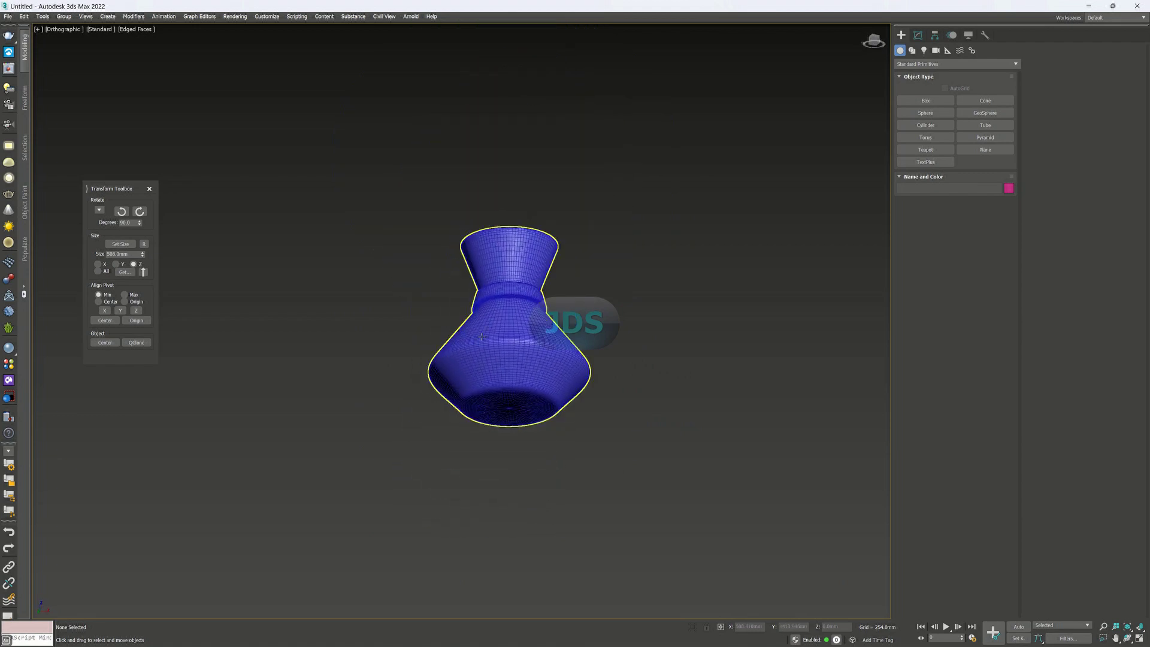
scroll(527, 330, up, 5)
scroll(527, 331, down, 6)
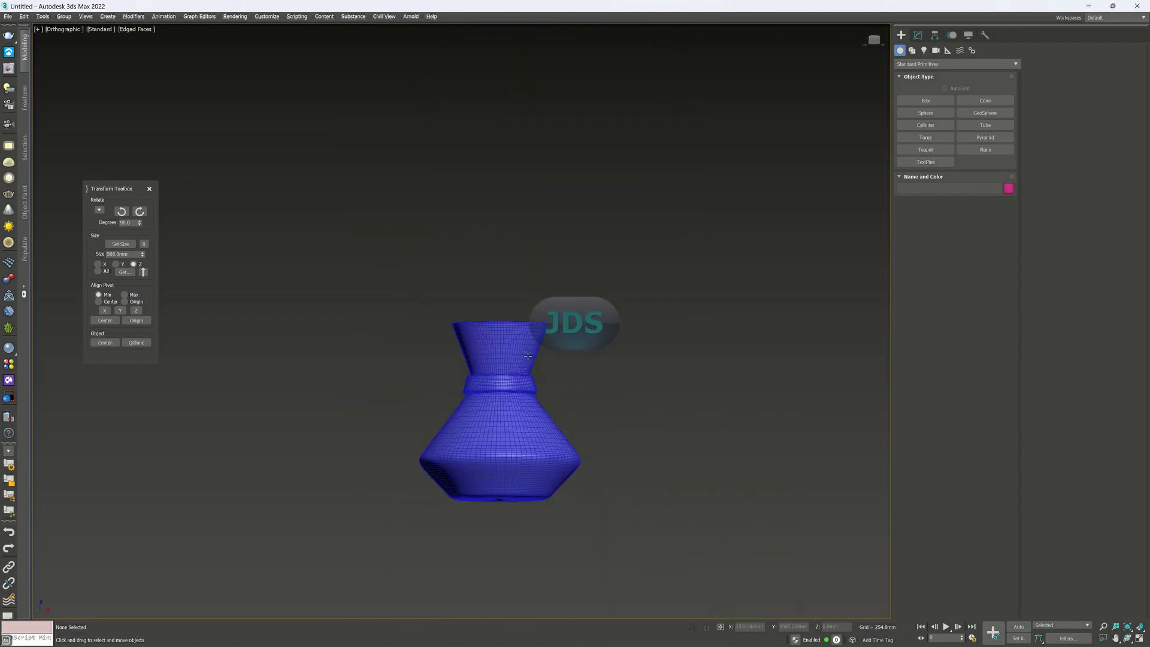
alt+middle_drag(527, 330, 523, 373)
middle_drag(516, 327, 520, 302)
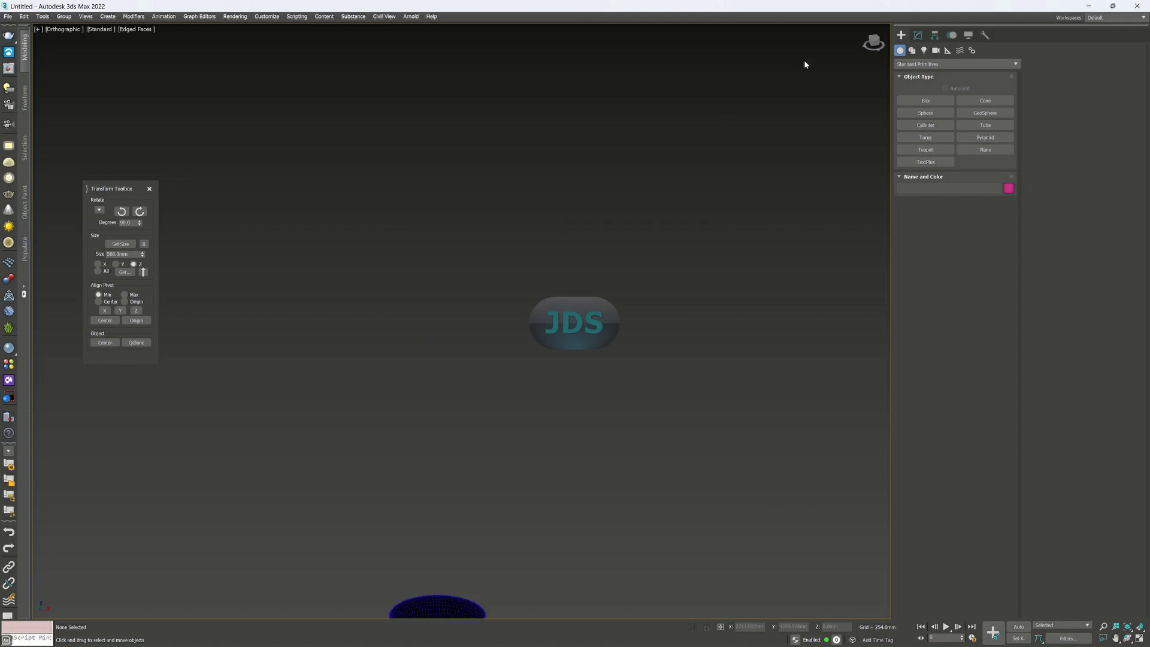
click(866, 30)
scroll(483, 274, down, 3)
scroll(478, 335, up, 5)
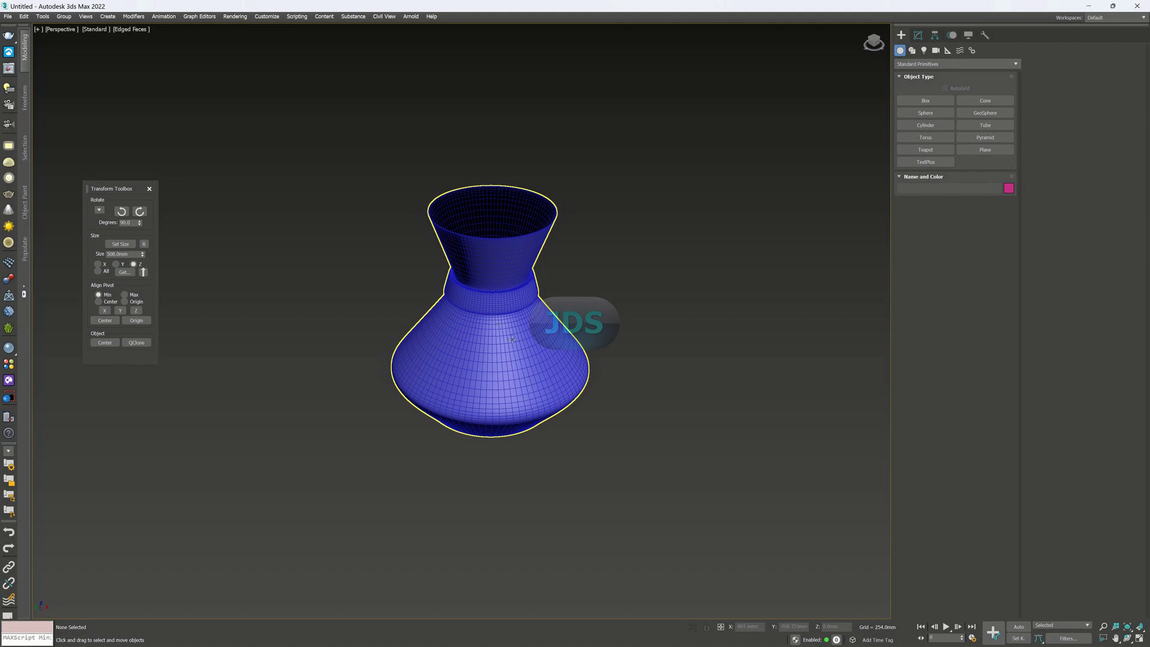
scroll(512, 340, up, 2)
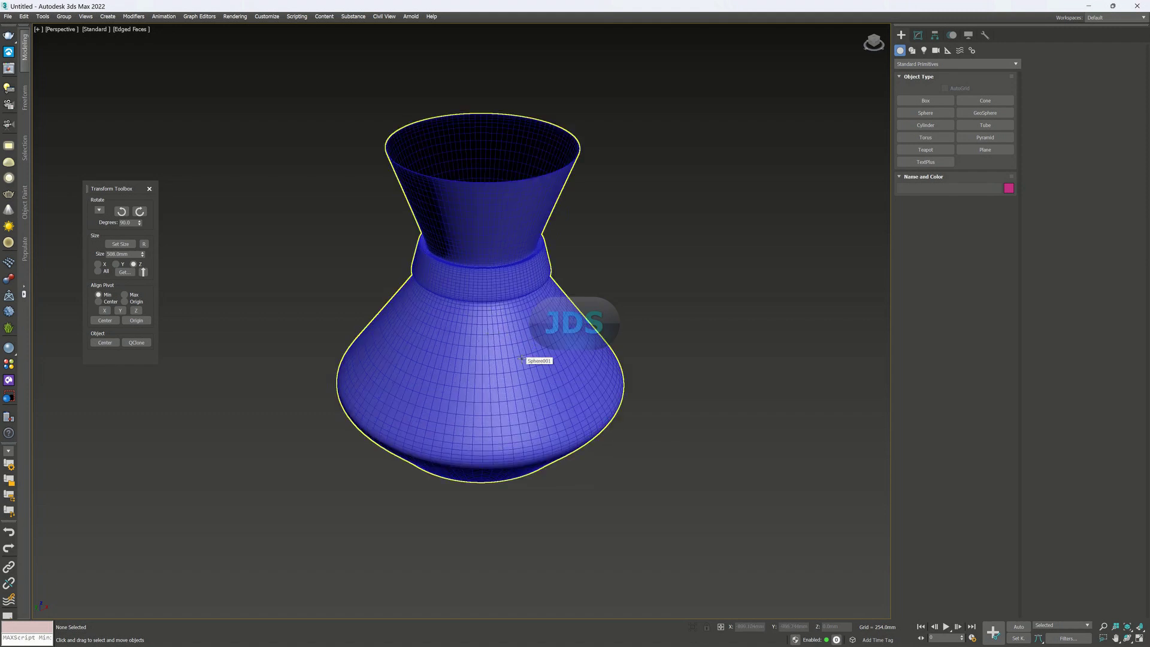
Check the vase in Front view, go back to Perspective, and select Sphere001.
key(f)
key(z)
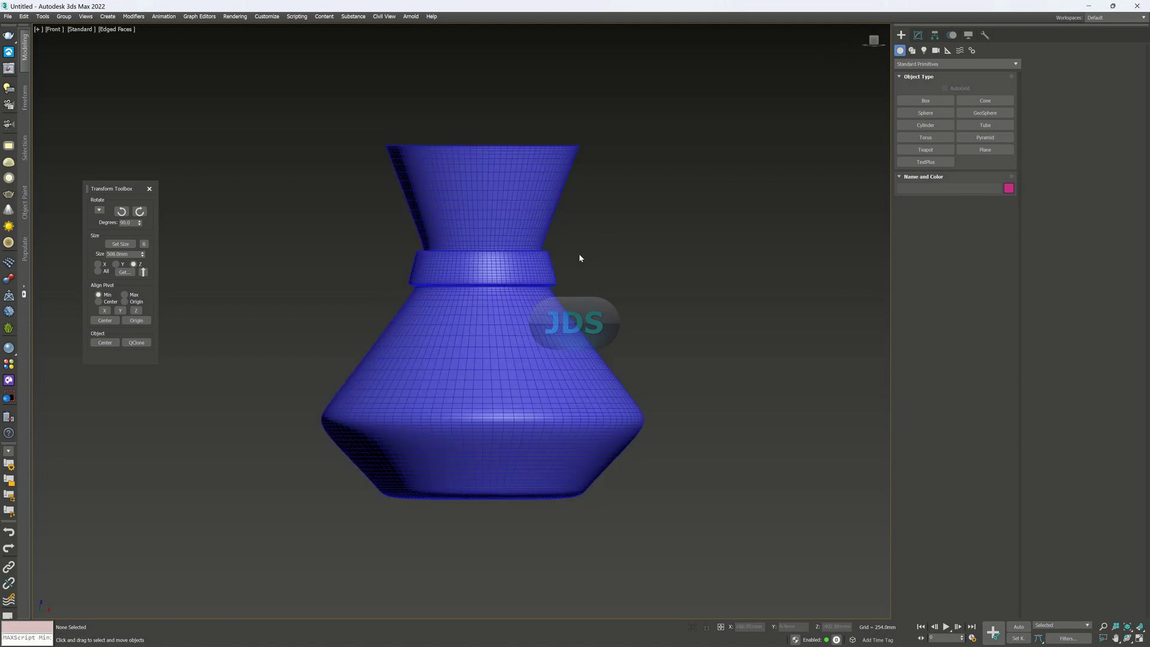
key(p)
middle_drag(623, 485, 617, 340)
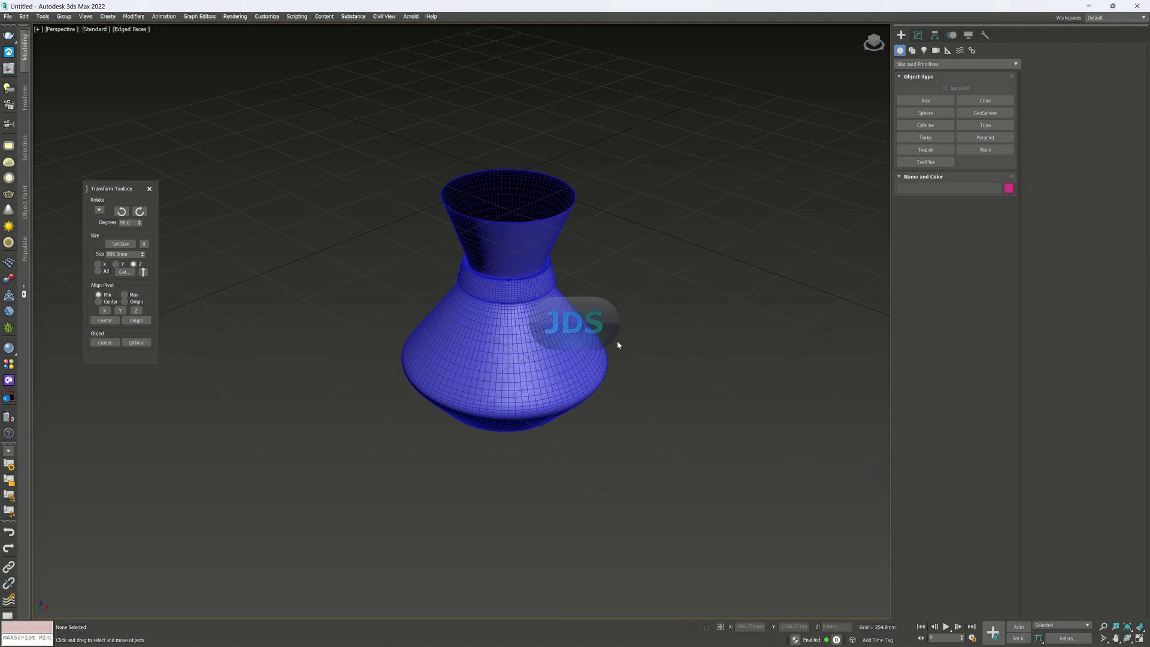
click(537, 331)
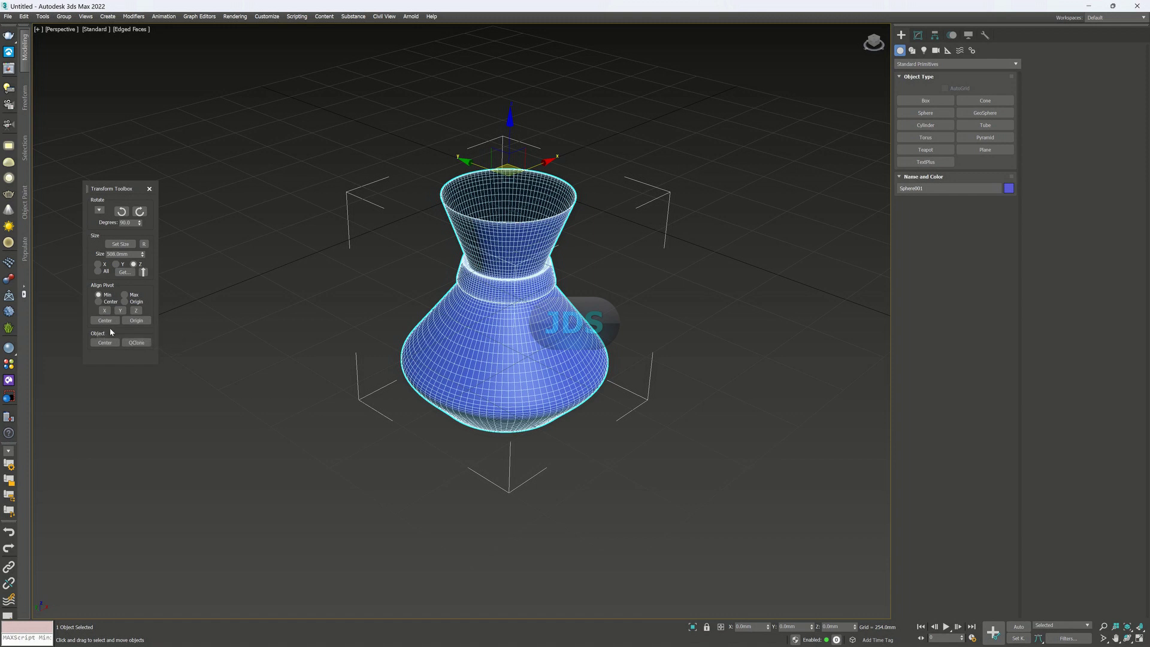
Align the vase's pivot to its minimum Z base and move the vase to the world origin.
click(104, 310)
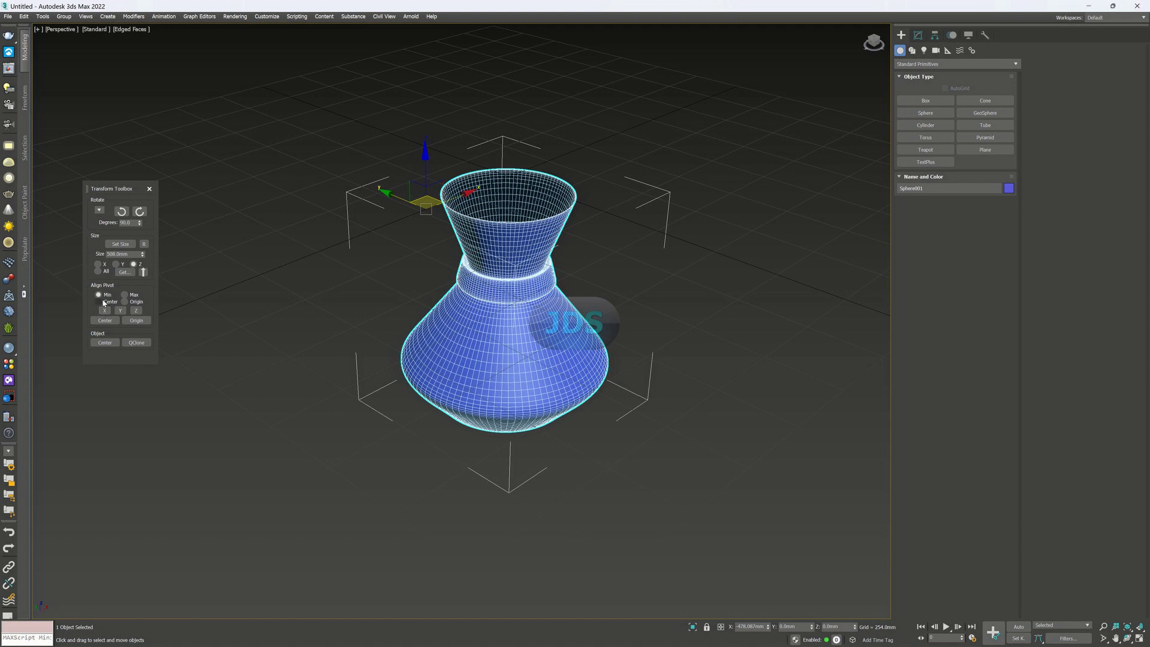
click(101, 302)
click(105, 310)
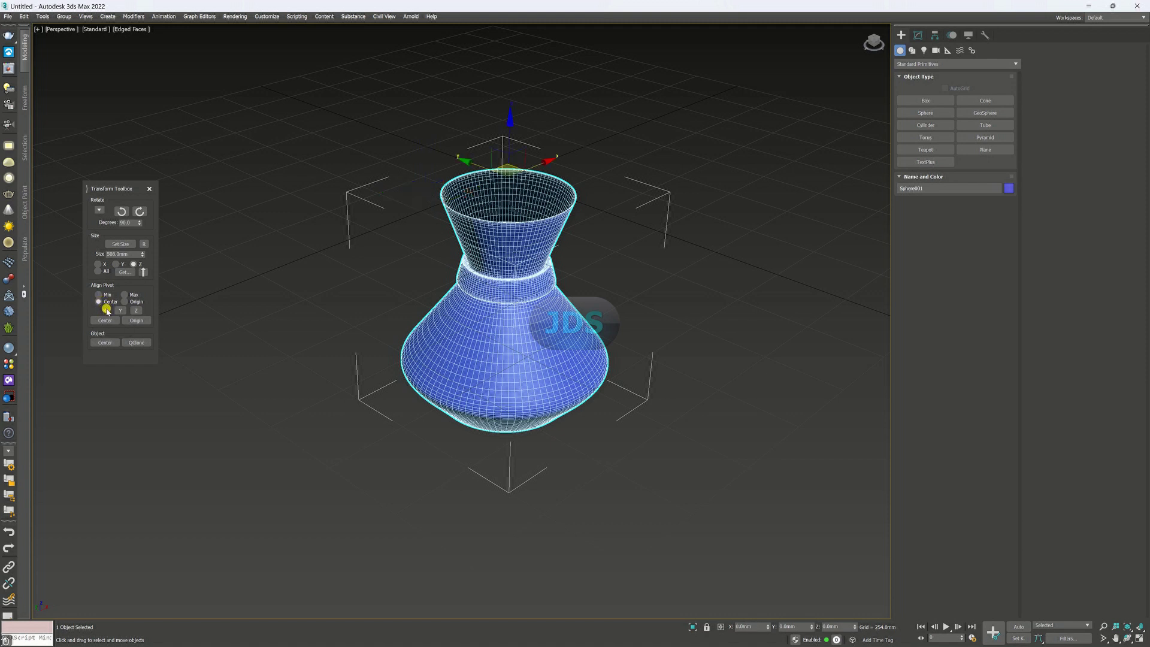
click(136, 311)
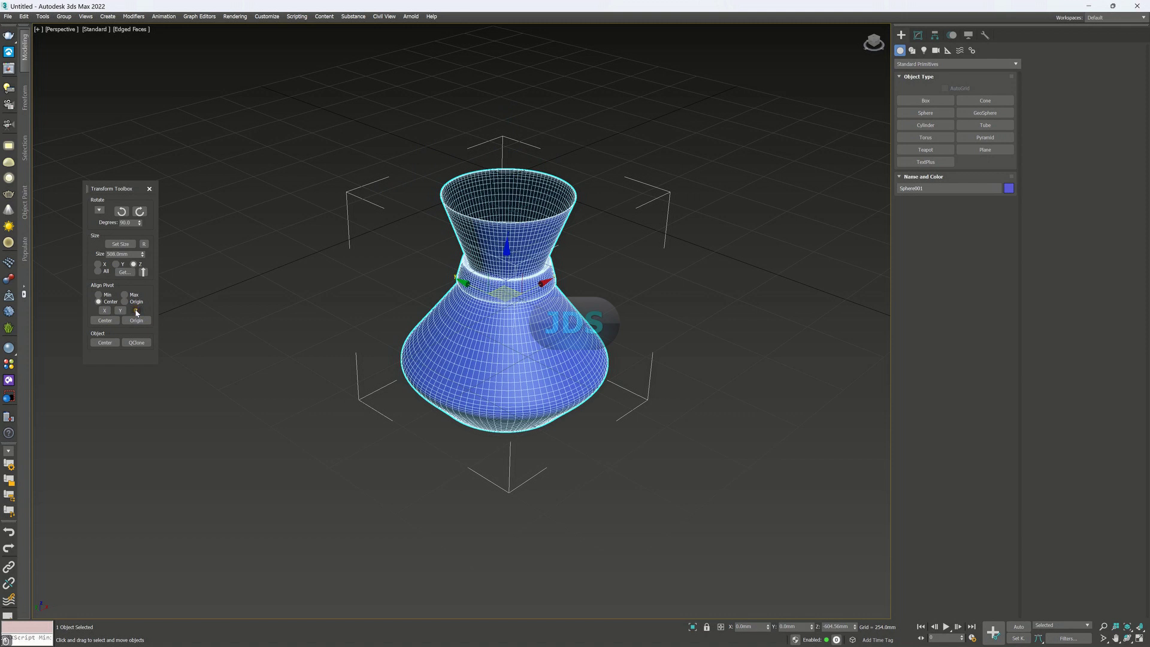
click(96, 296)
click(136, 310)
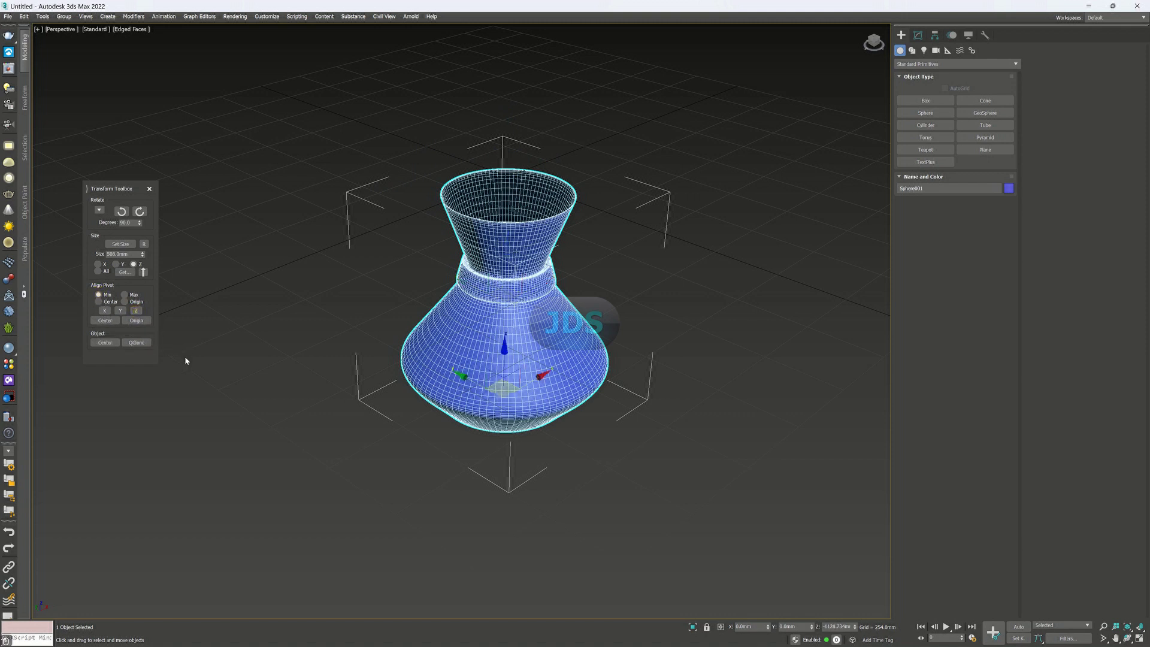
click(103, 342)
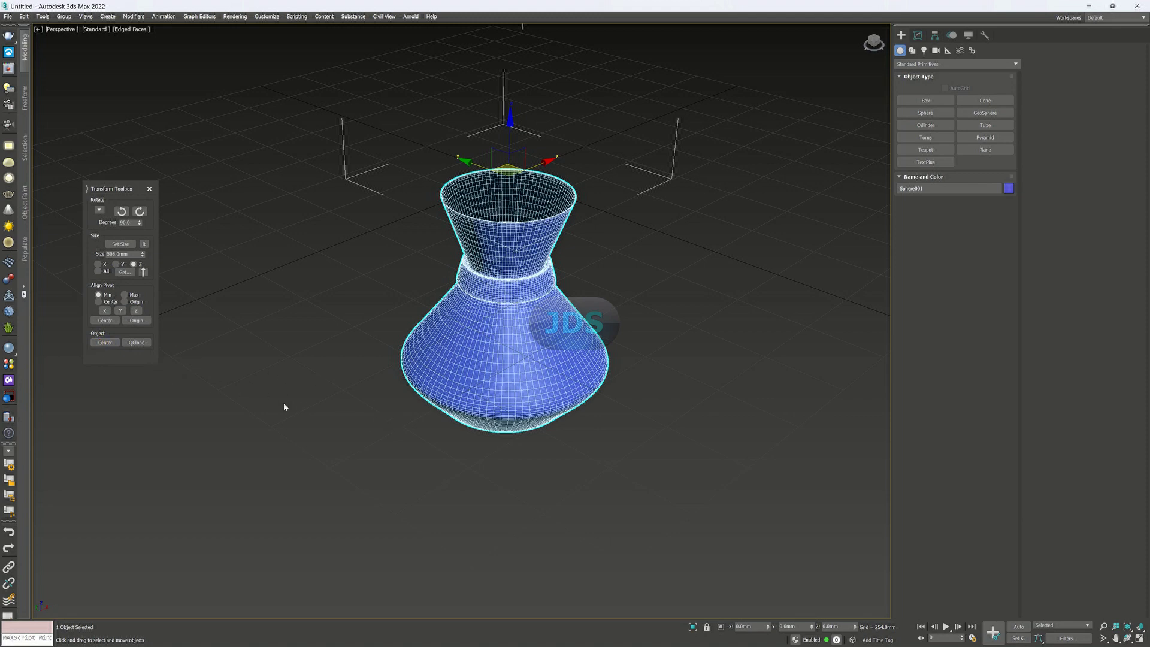
Orbit and pan to inspect the grounded vase, deselect it, and return to the home view.
mouse_move(318, 411)
alt+middle_down()
mouse_move(328, 390)
mouse_move(334, 399)
alt+middle_up()
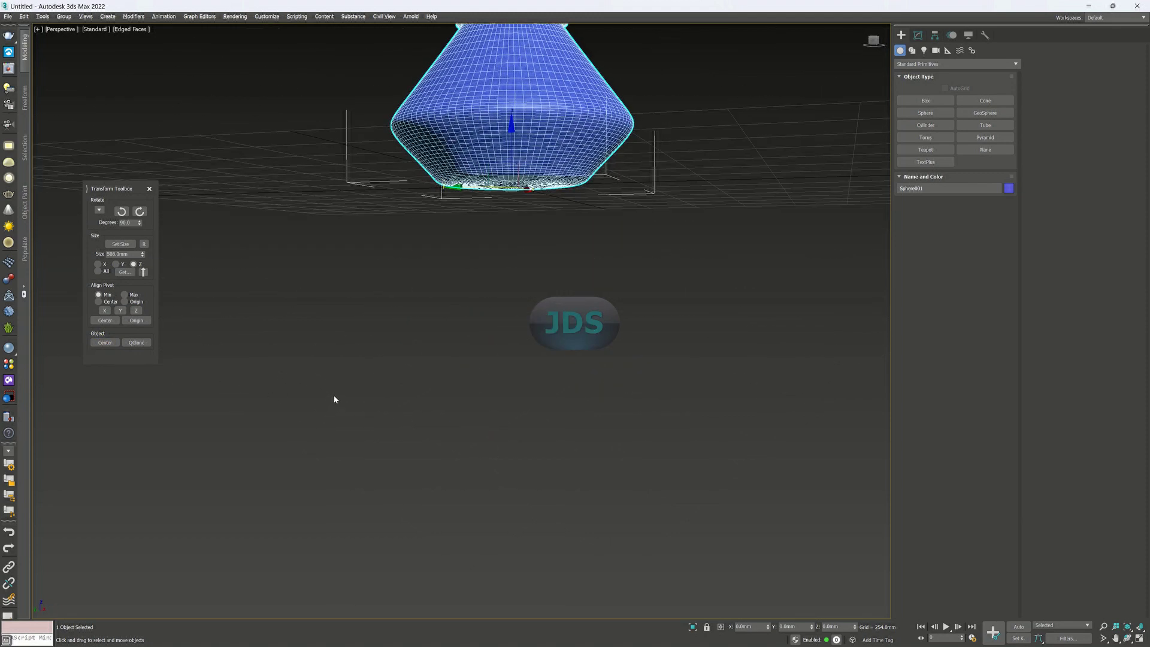
scroll(475, 305, down, 4)
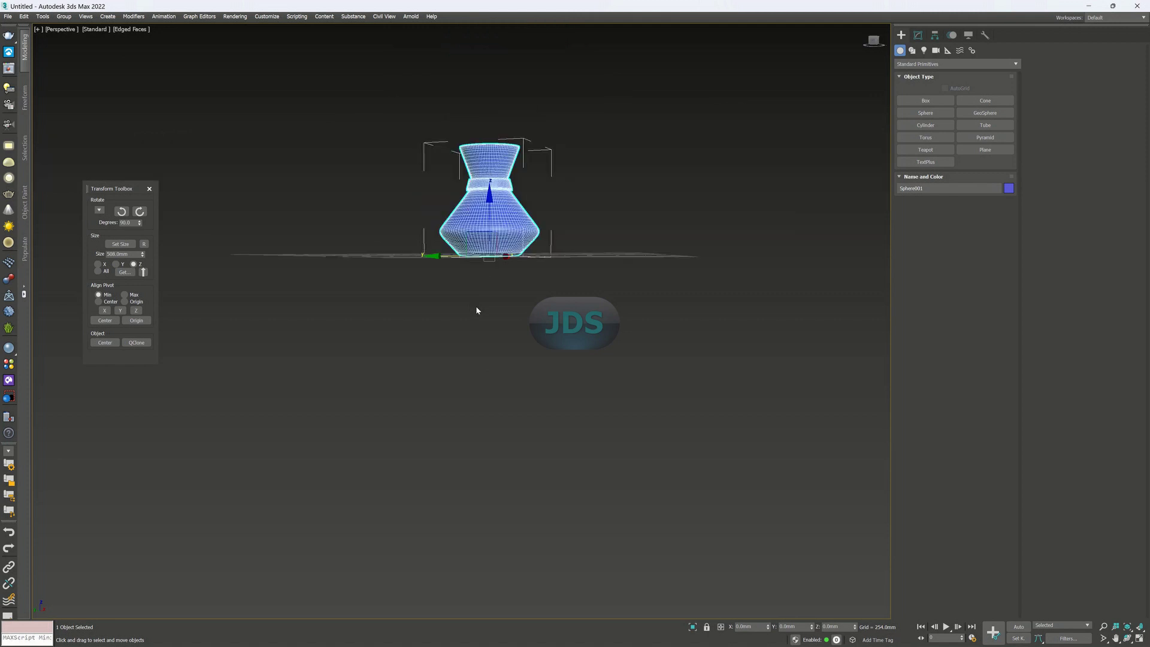
scroll(499, 276, up, 2)
middle_drag(472, 287, 461, 336)
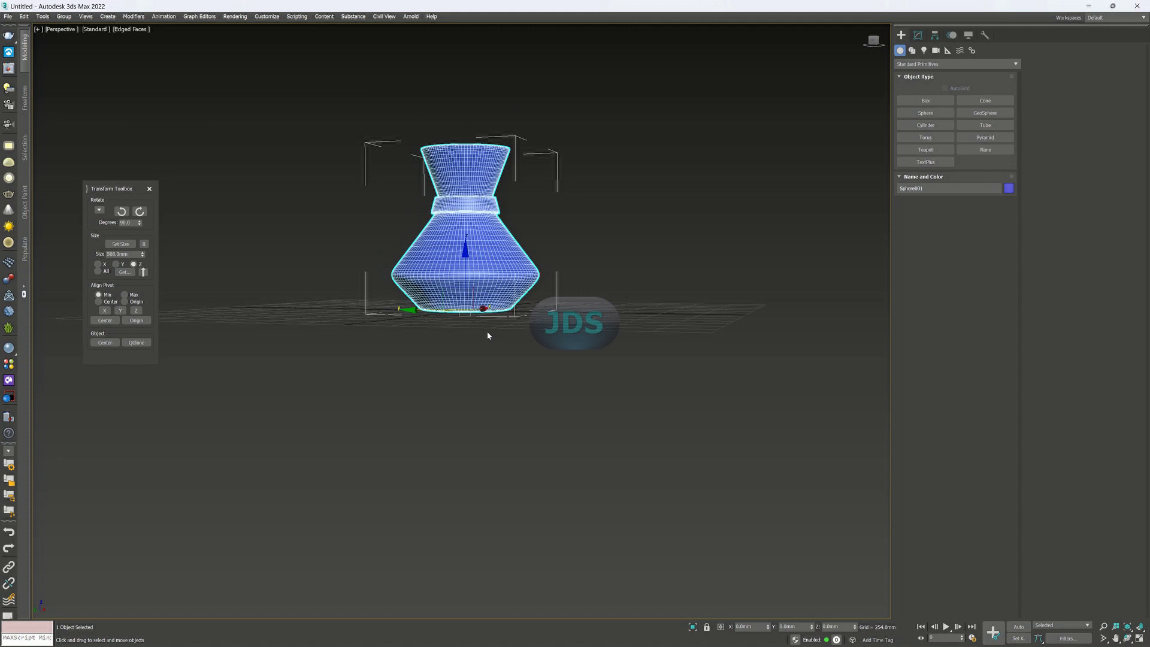
click(560, 389)
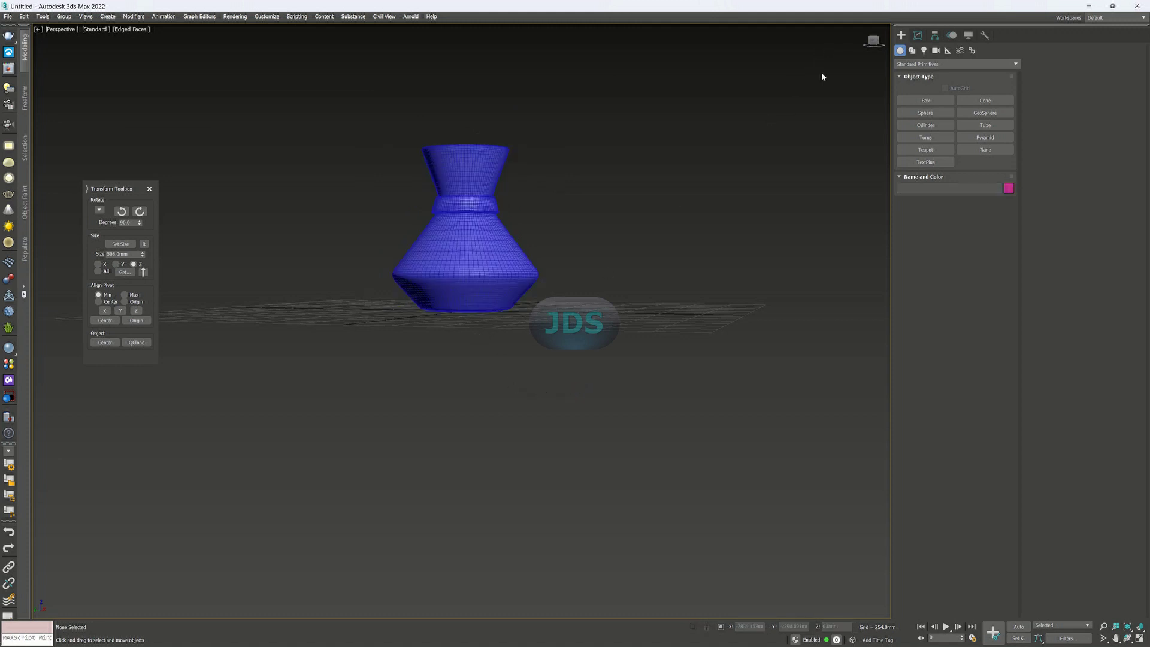
click(719, 148)
click(657, 193)
click(866, 30)
scroll(516, 346, up, 5)
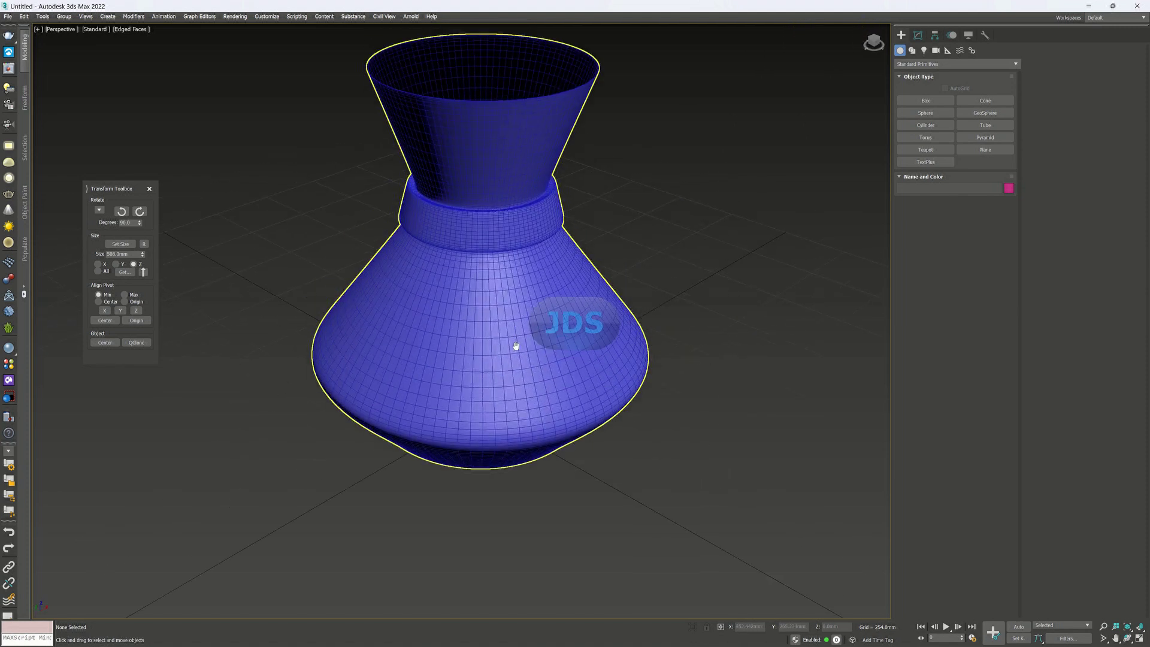
scroll(516, 346, down, 5)
Add a Shell modifier to the selected vase by typing 'she' in the Modifier List.
click(499, 348)
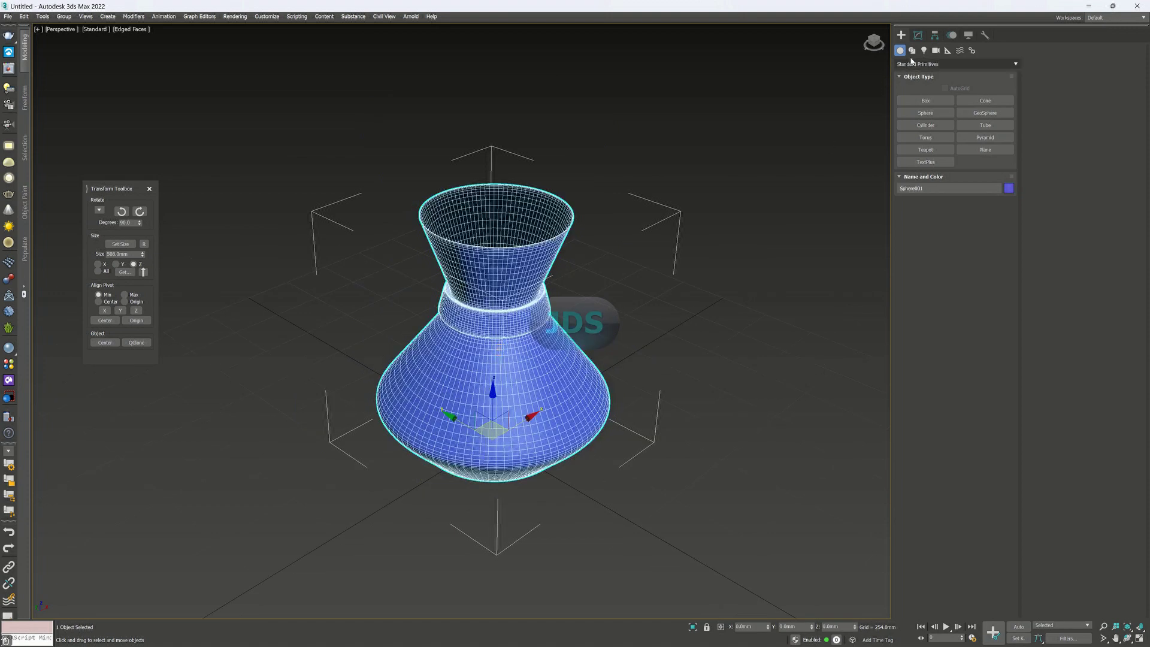
click(917, 35)
click(945, 62)
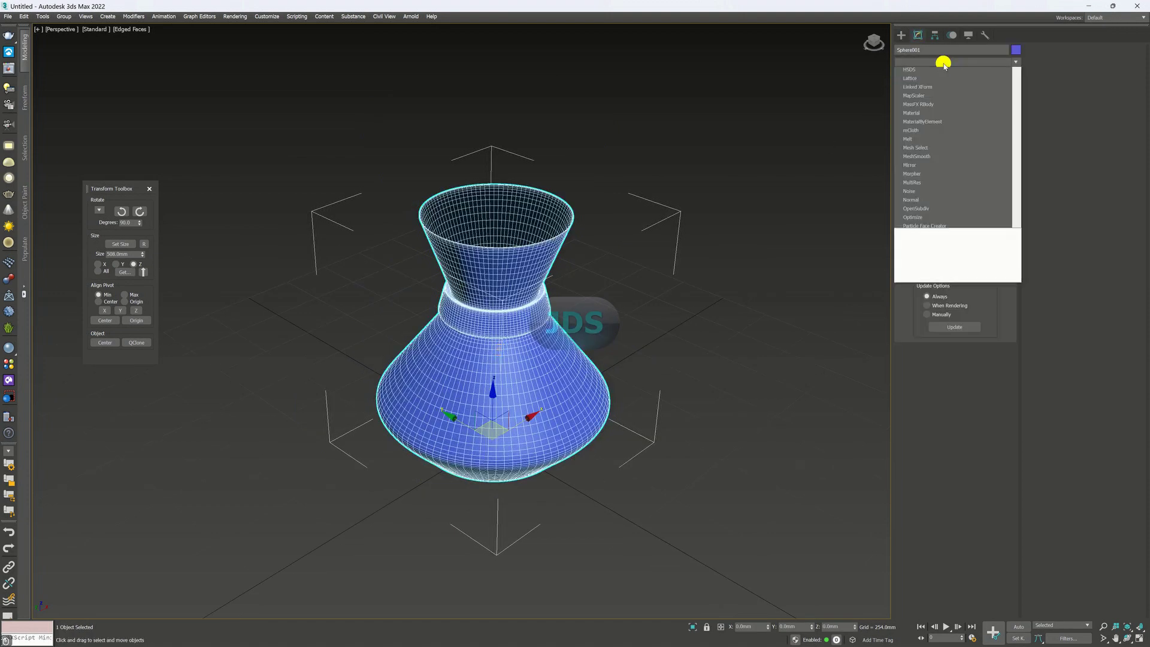
text(she)
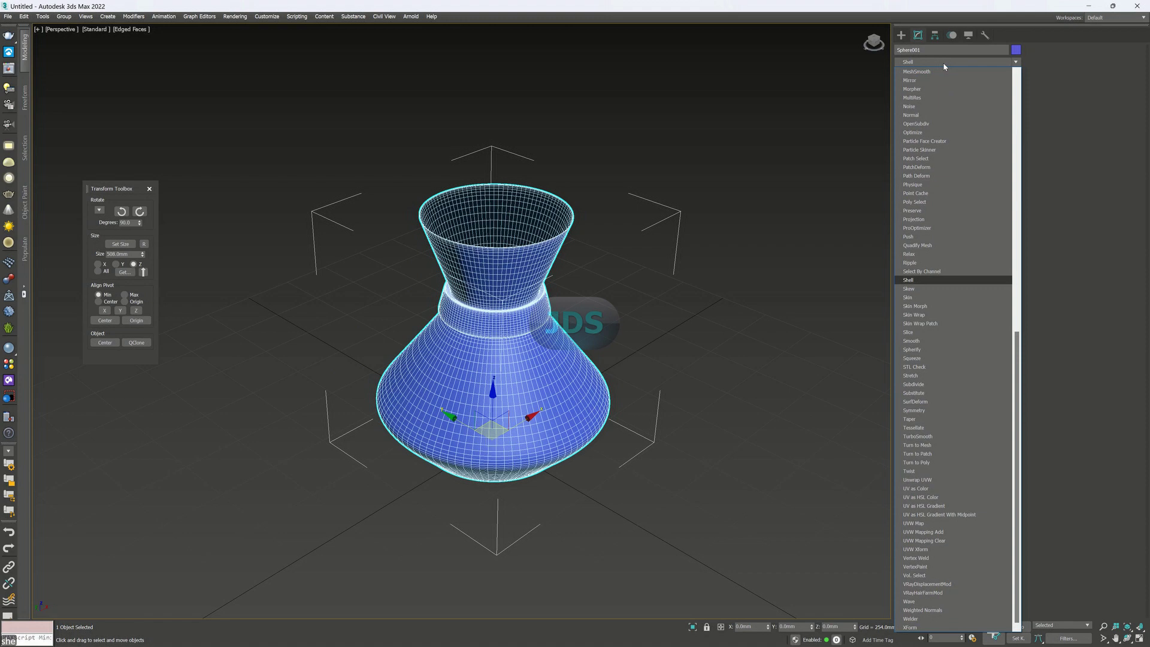
key(Return)
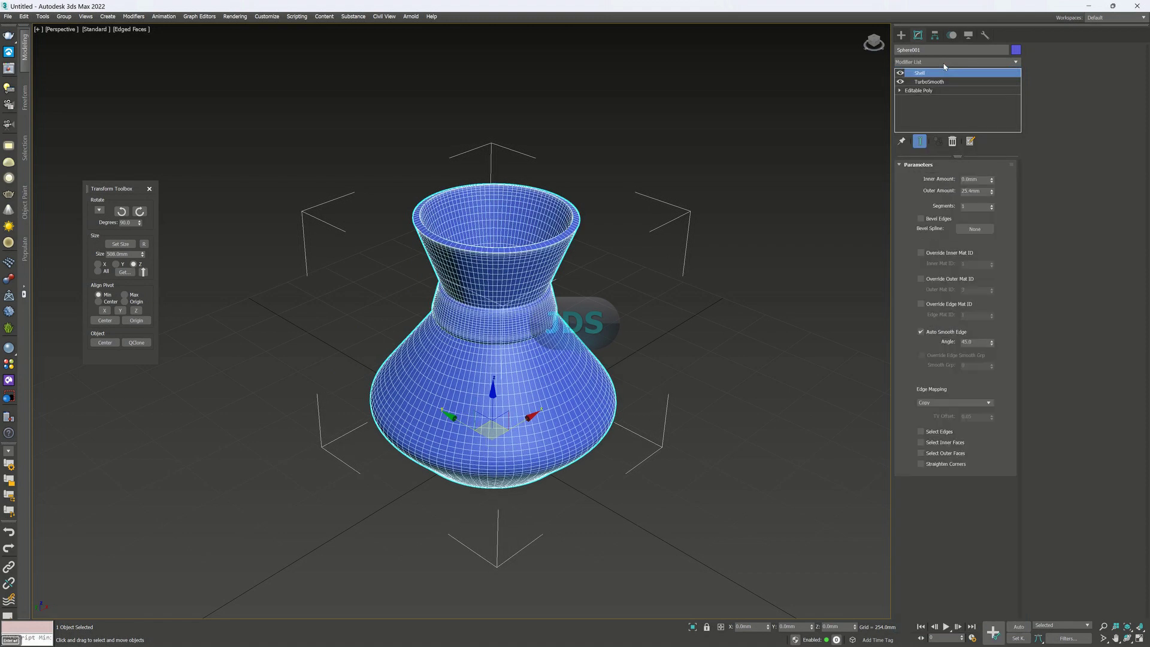
Inspect the 25.4mm shelled walls from above and the side with edges hidden (F4).
alt+middle_drag(543, 287, 526, 309)
scroll(527, 305, down, 3)
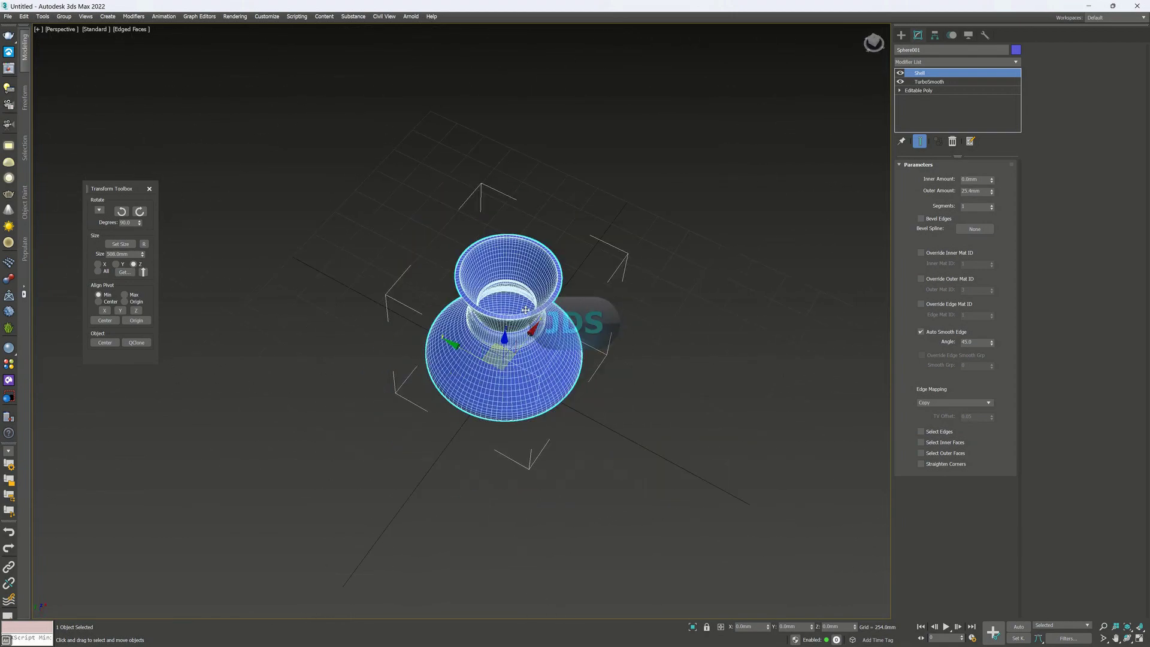
scroll(525, 272, up, 5)
scroll(539, 297, down, 2)
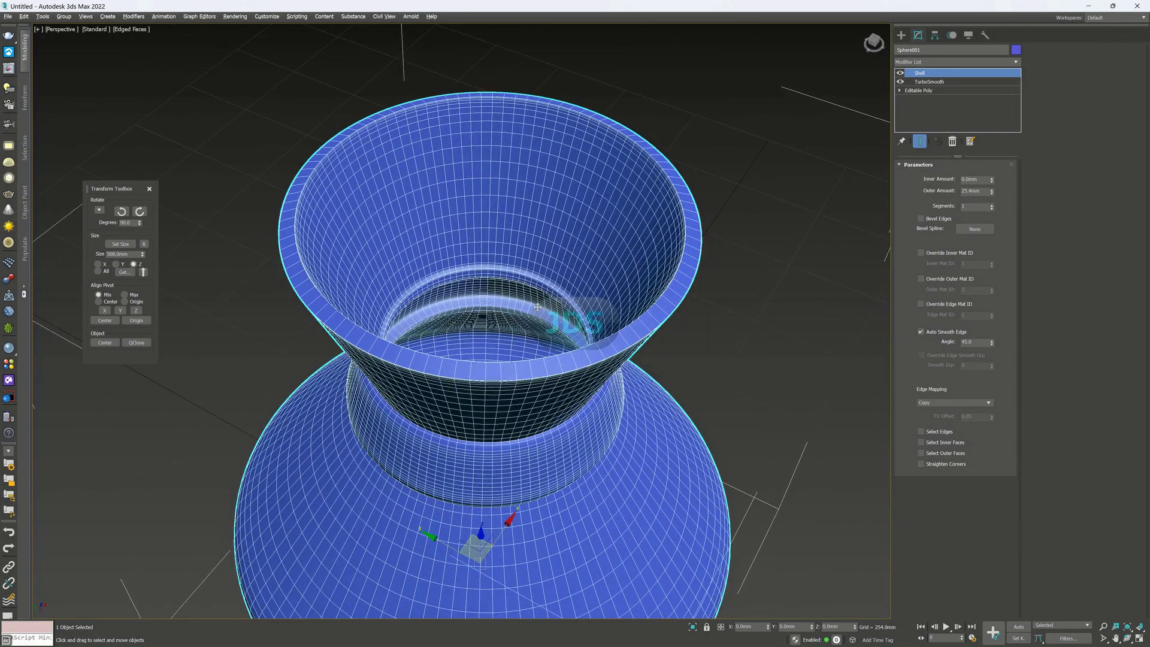
scroll(531, 299, down, 2)
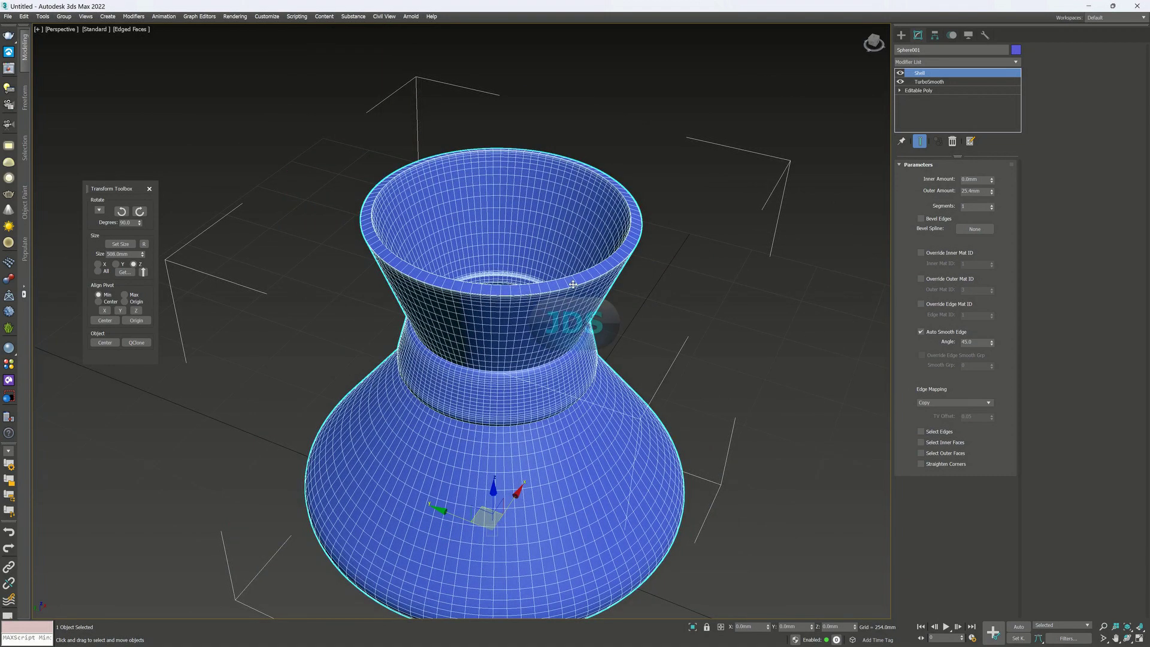
alt+middle_drag(532, 361, 565, 358)
scroll(560, 329, down, 5)
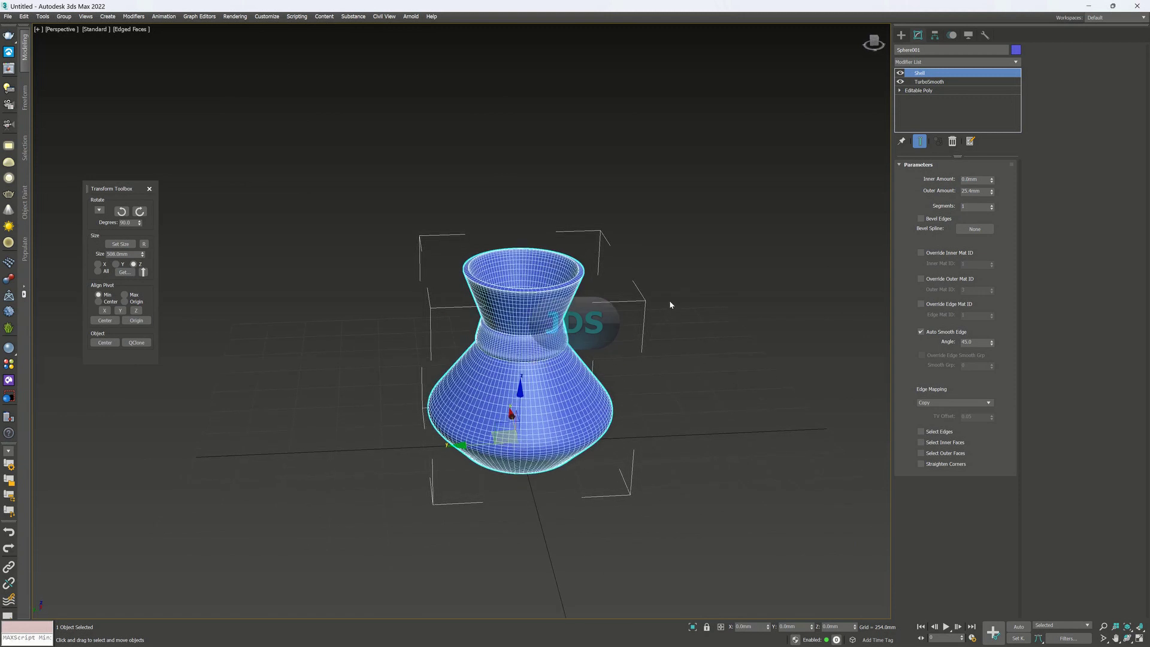
key(F4)
alt+middle_drag(666, 329, 742, 279)
scroll(682, 333, up, 5)
key(z)
mouse_move(595, 331)
alt+middle_down()
mouse_move(523, 382)
mouse_move(613, 327)
alt+middle_up()
scroll(524, 382, down, 3)
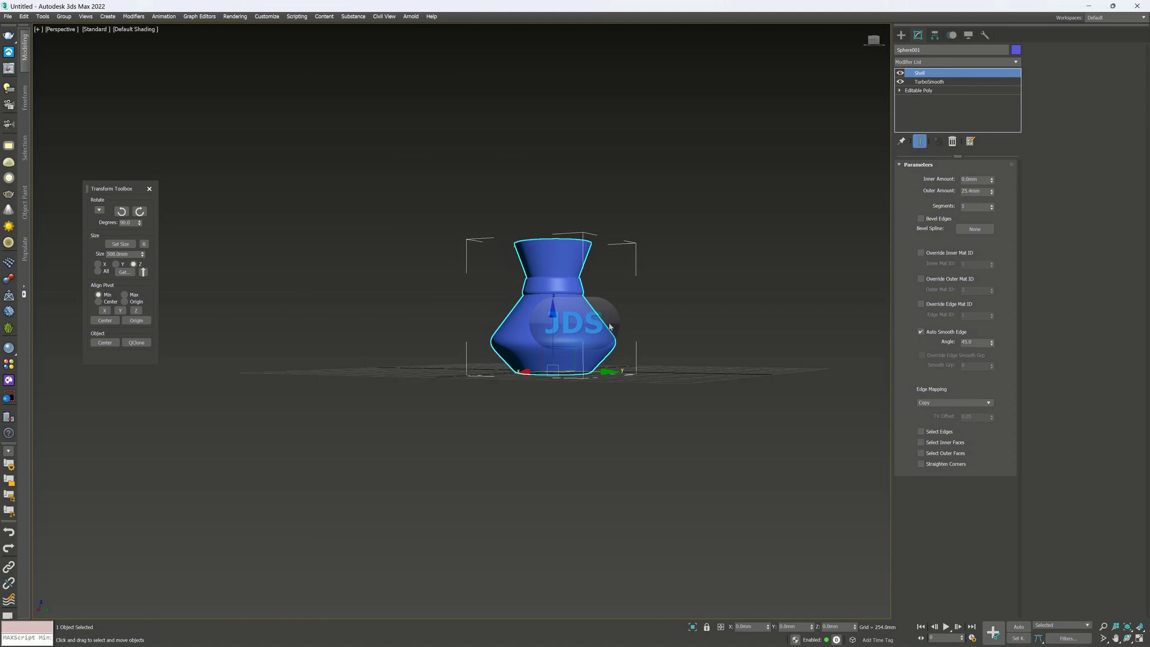
scroll(558, 302, up, 5)
Set the Shell modifier's Outer Amount to 0.
click(524, 300)
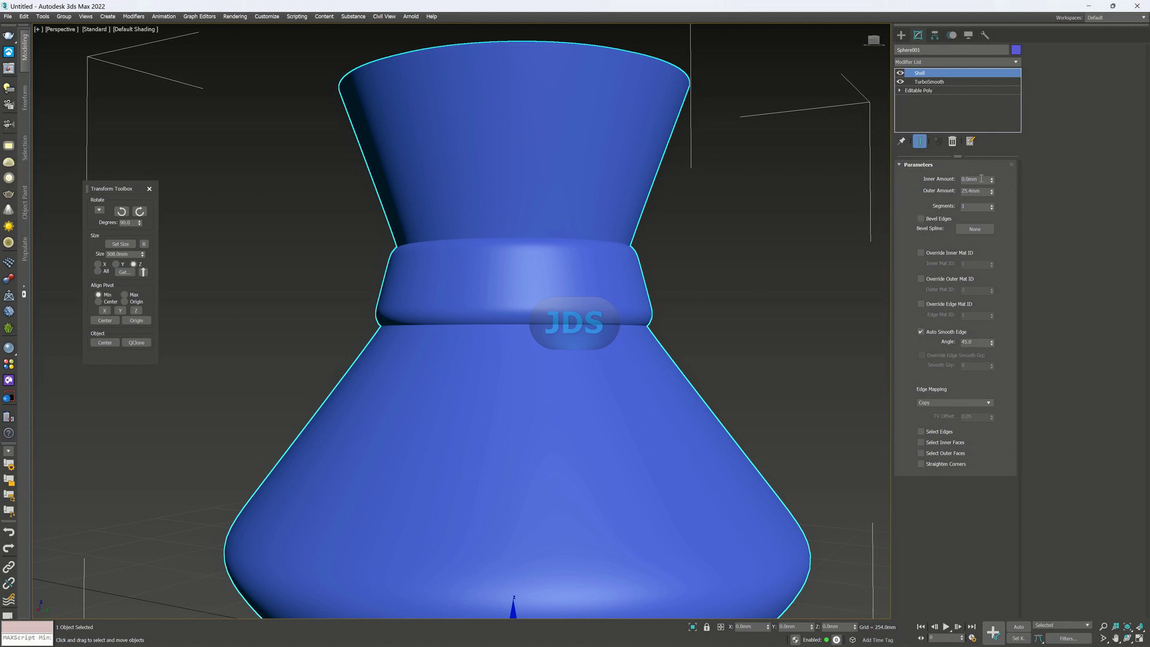
scroll(419, 251, up, 3)
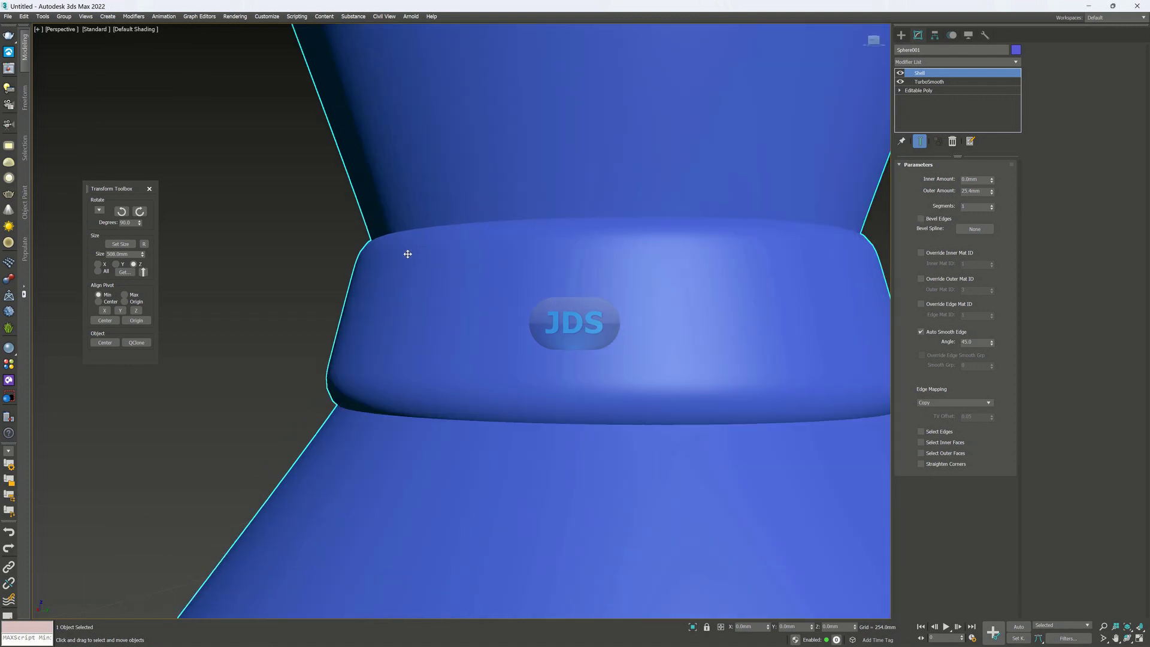
scroll(358, 250, down, 3)
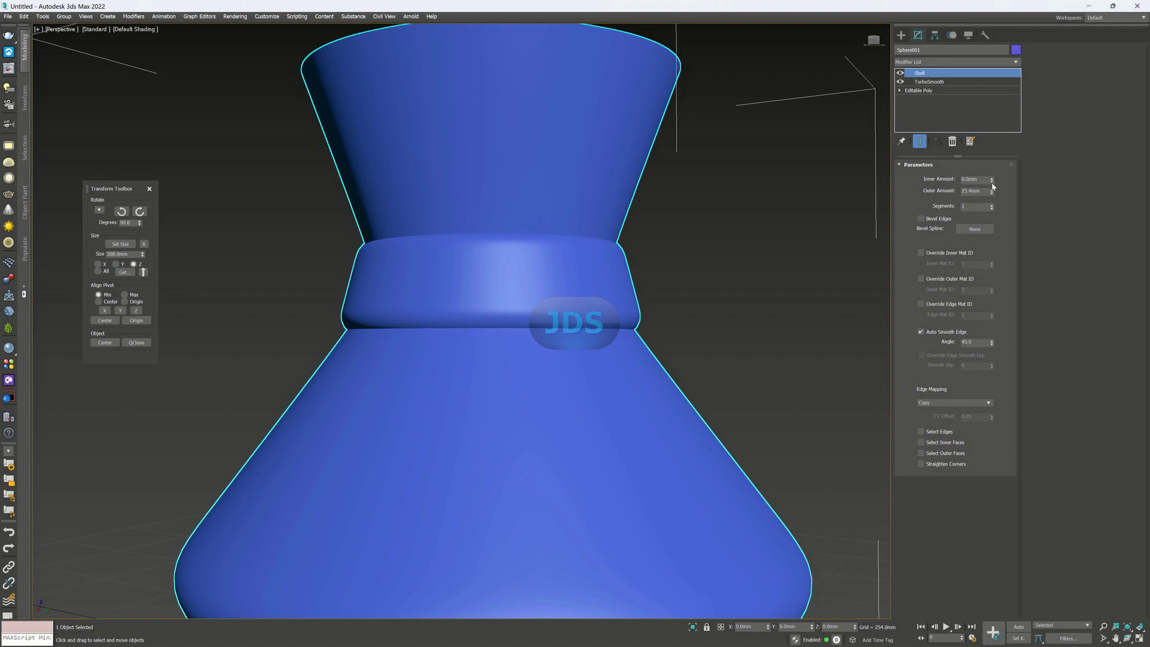
double_click(975, 189)
text(0)
click(969, 179)
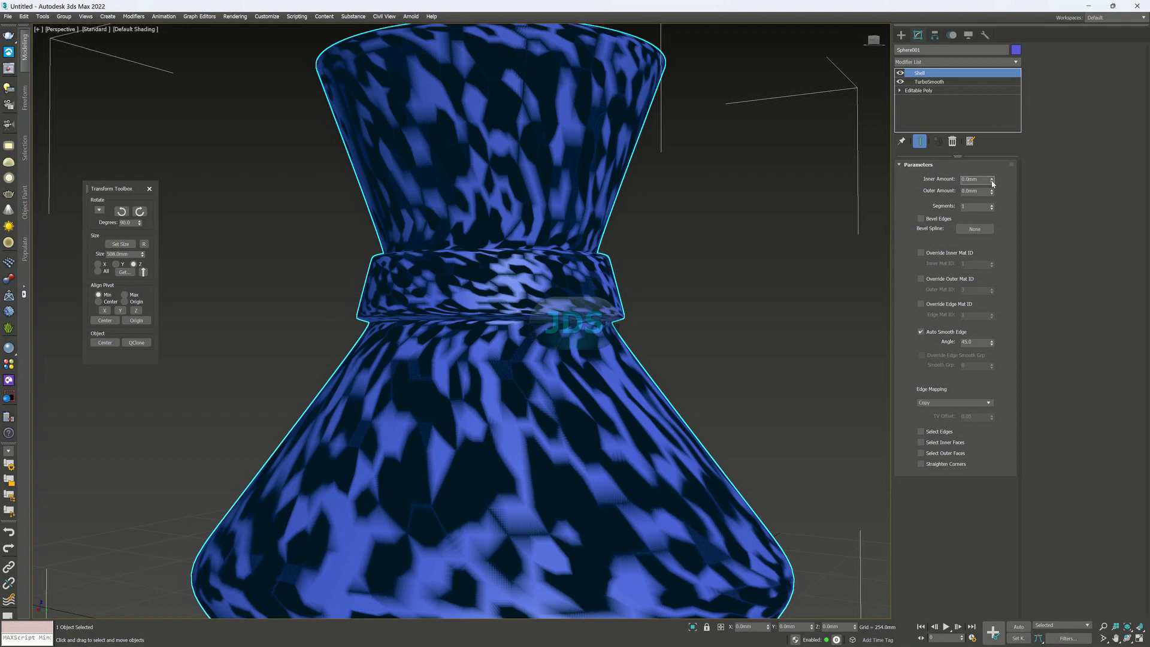
Raise the Shell Inner Amount to about 9.4mm so the vase walls thicken inward.
click(992, 178)
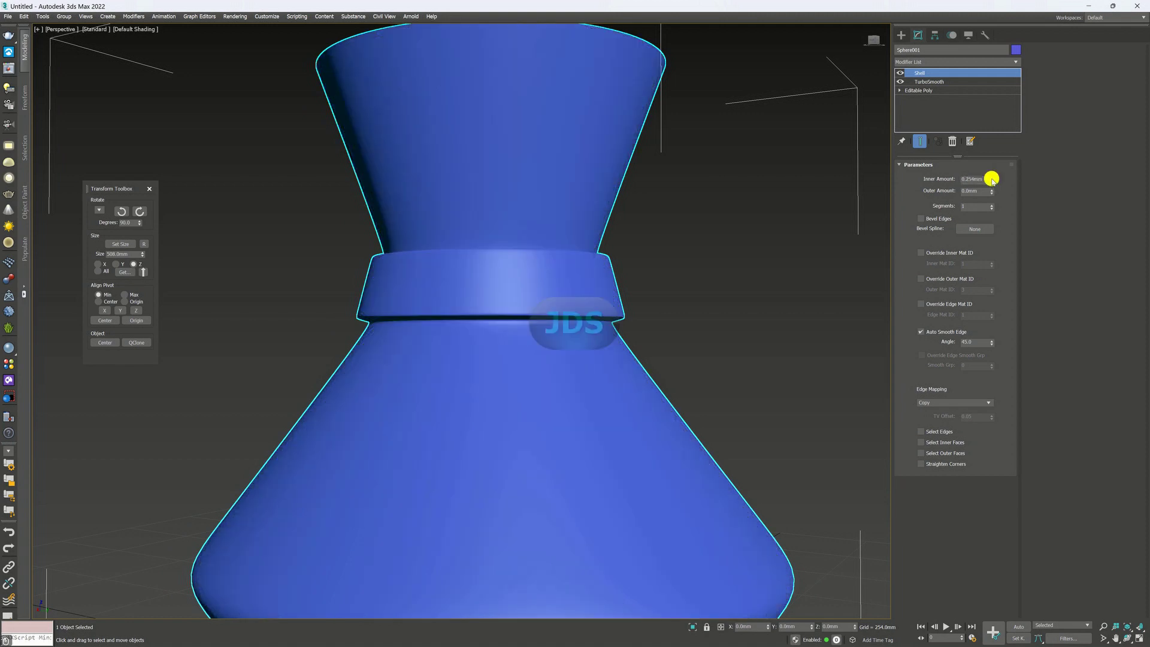
alt+middle_drag(747, 260, 644, 302)
scroll(557, 309, up, 5)
middle_drag(578, 316, 579, 264)
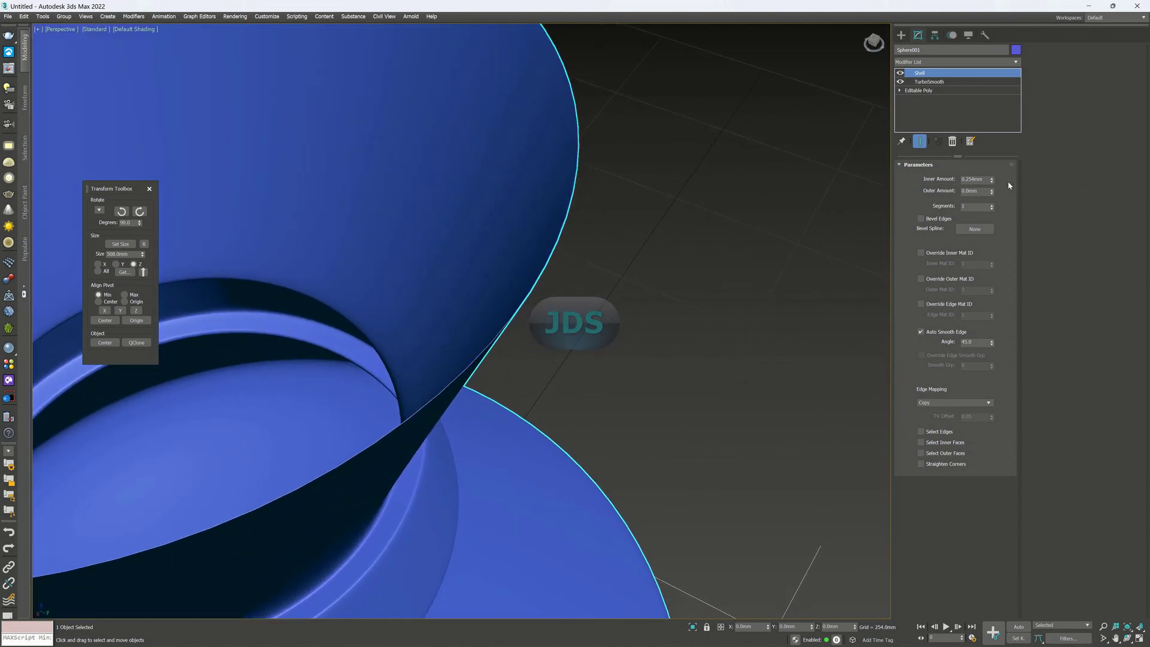
drag(993, 181, 992, 167)
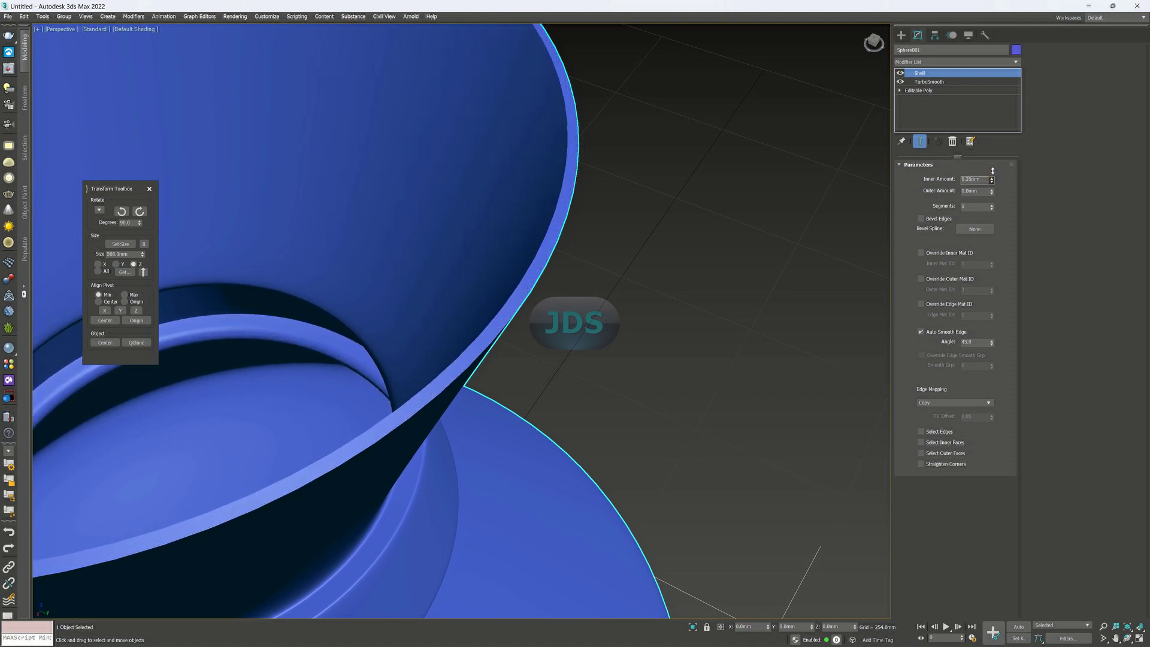
Deselect the vase and orbit to a side view to inspect the shelled walls.
click(713, 284)
scroll(678, 267, down, 10)
alt+middle_drag(677, 267, 606, 298)
scroll(562, 261, up, 8)
scroll(562, 260, down, 3)
scroll(599, 267, down, 5)
scroll(637, 302, up, 4)
scroll(606, 298, down, 5)
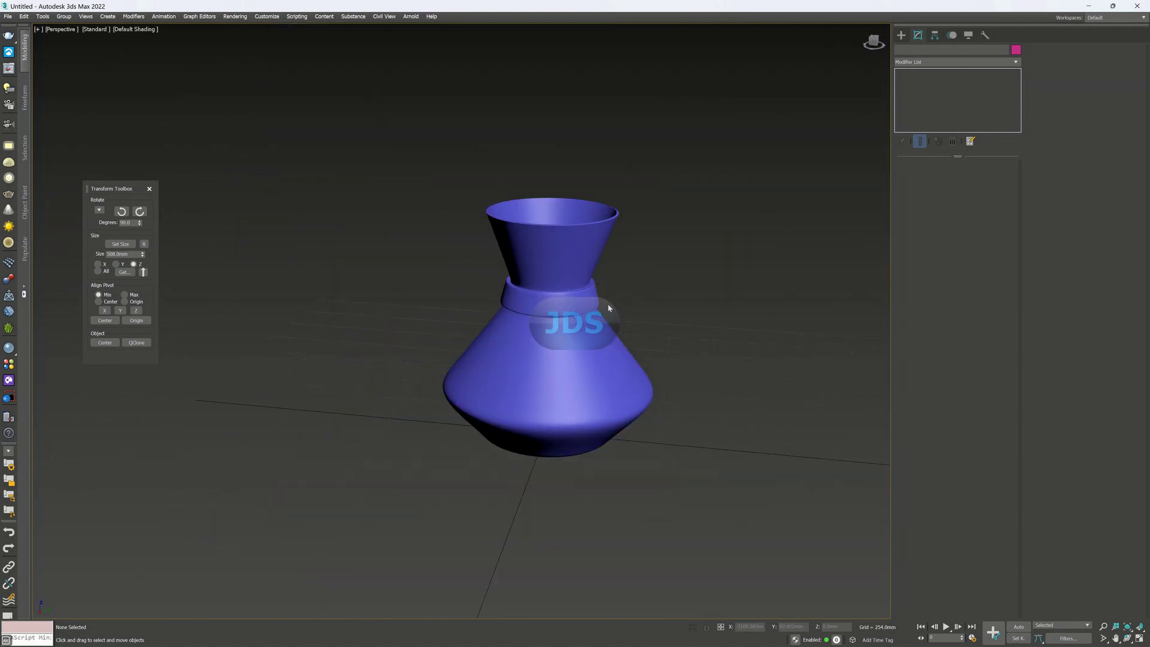
Show the shelled vase in the Front view with edged faces, panned and zoomed to frame it.
key(f)
middle_drag(629, 242, 622, 352)
scroll(635, 269, down, 4)
scroll(541, 253, up, 4)
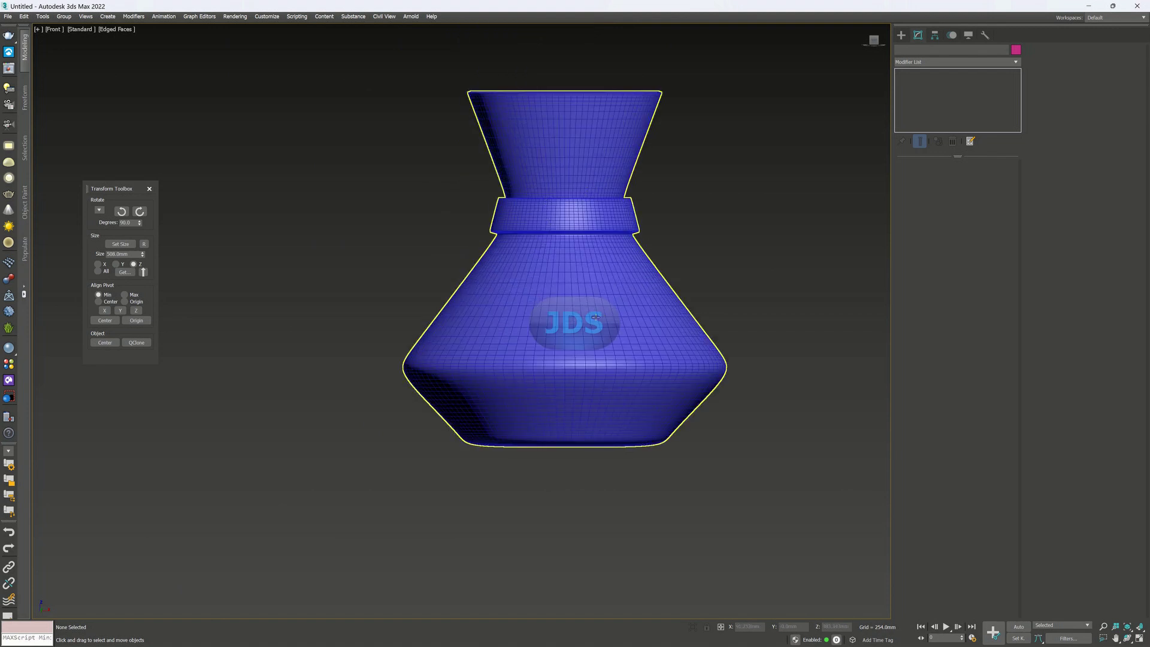
scroll(557, 301, down, 2)
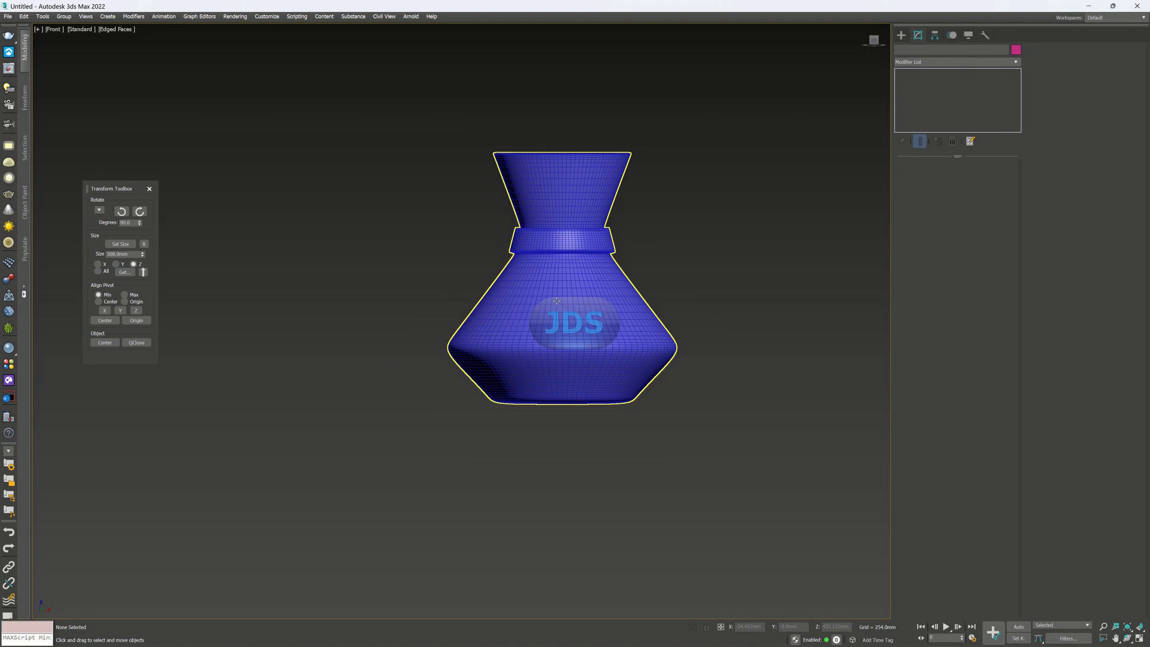
middle_drag(612, 303, 529, 350)
scroll(504, 299, up, 2)
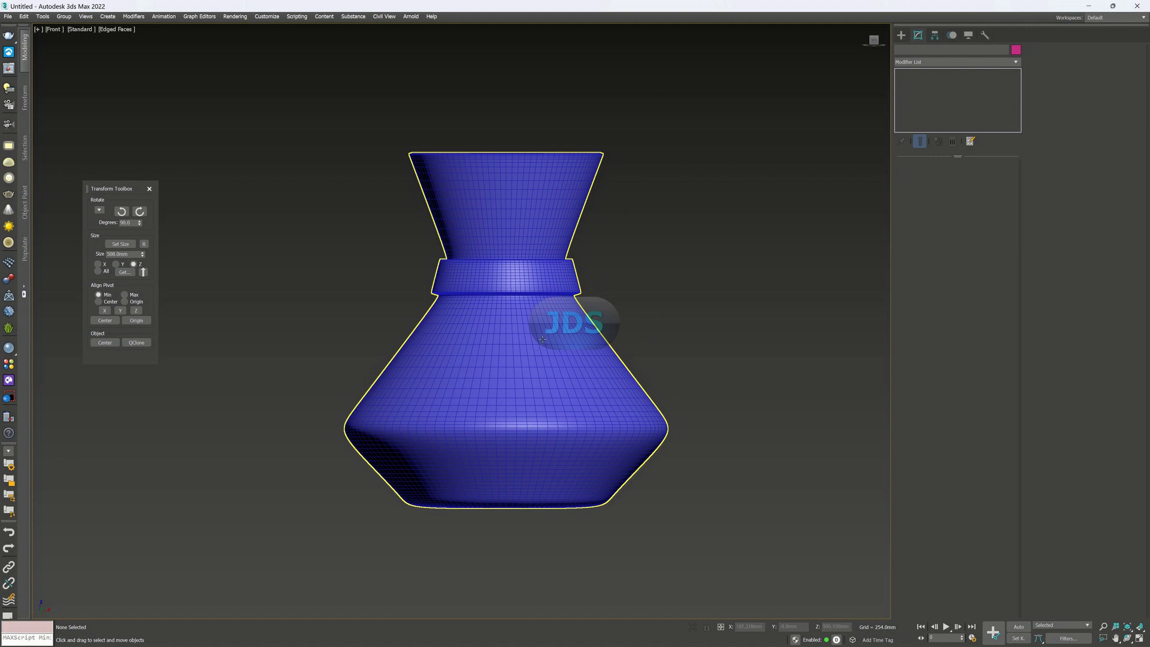
scroll(575, 330, down, 2)
scroll(603, 348, up, 2)
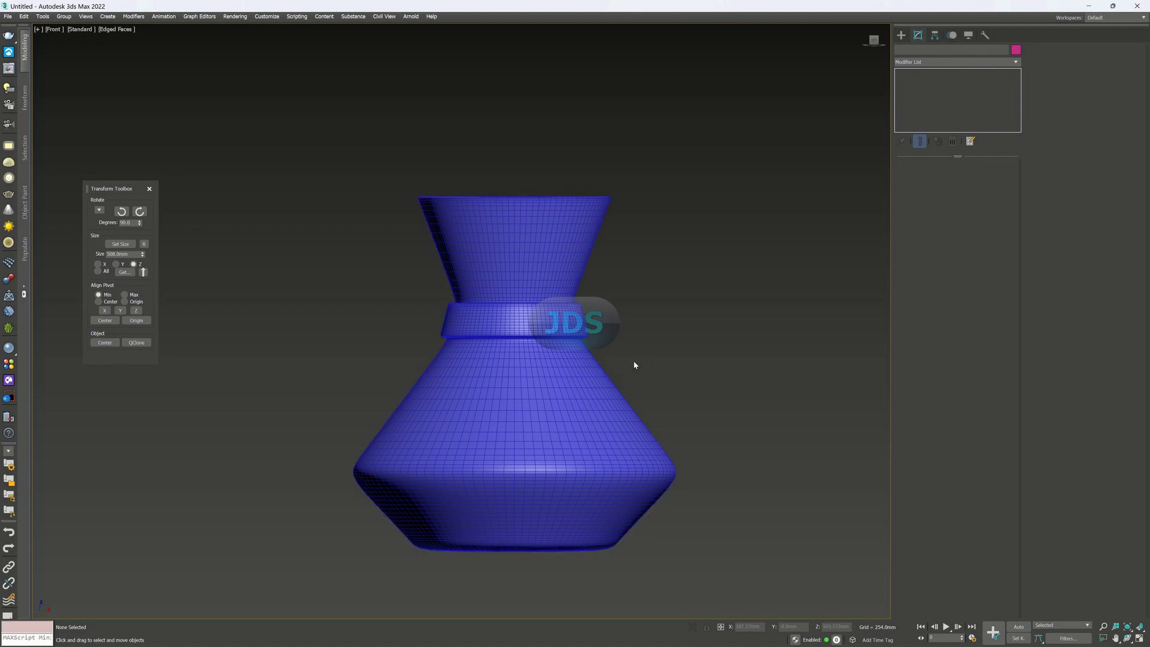
Orbit and zoom around the vase to inspect its top, neck and rim.
alt+middle_drag(622, 383, 604, 280)
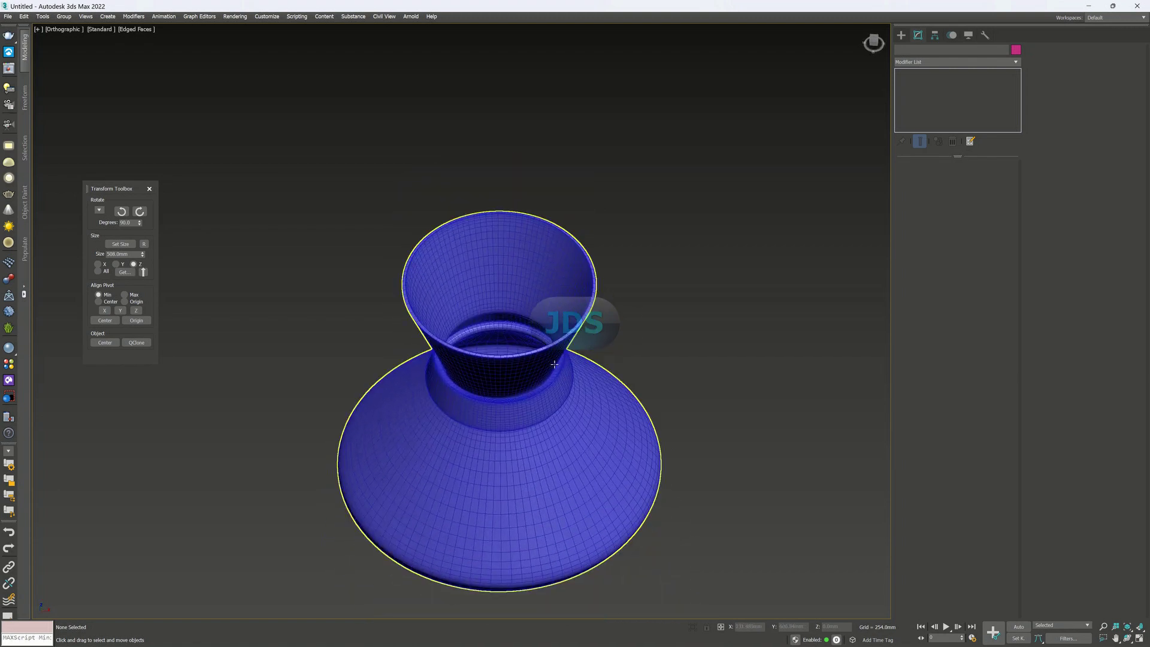
scroll(554, 364, up, 4)
alt+middle_drag(575, 395, 587, 354)
scroll(540, 373, down, 5)
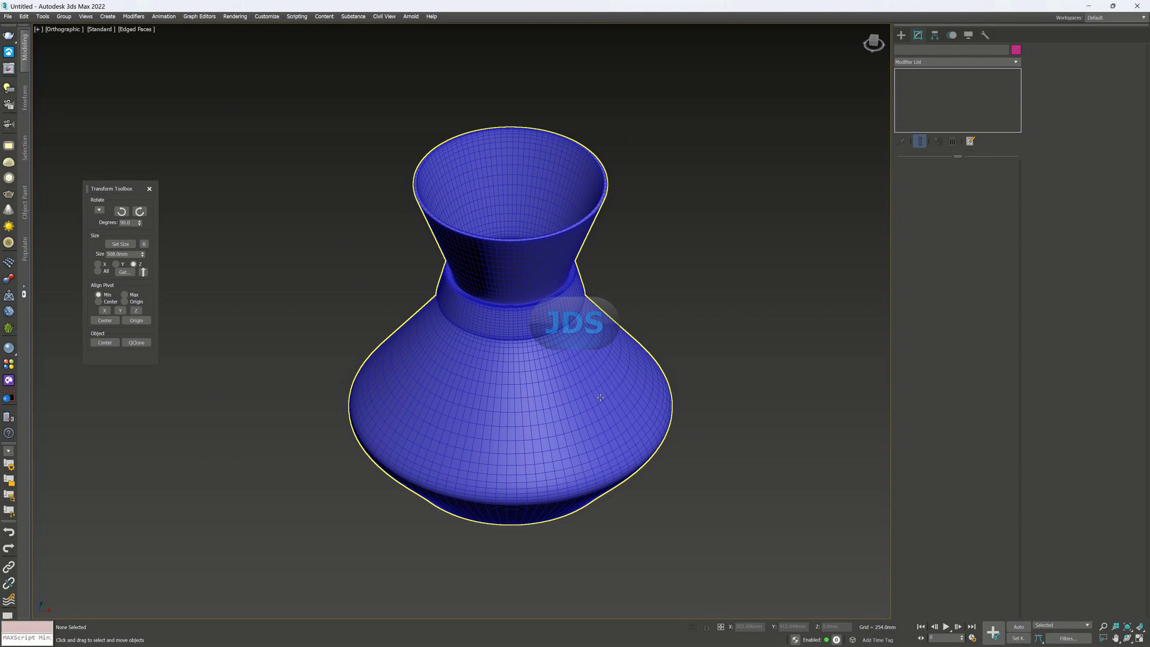
alt+middle_drag(600, 394, 591, 380)
scroll(588, 383, down, 4)
alt+middle_drag(556, 320, 575, 362)
scroll(564, 268, up, 5)
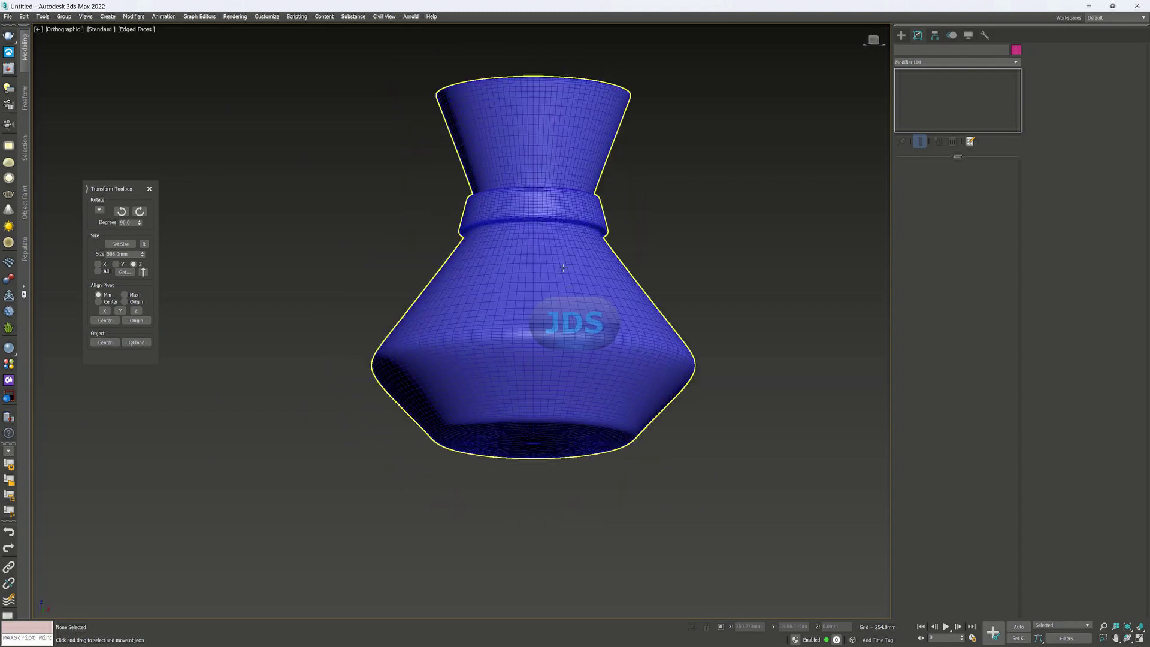
alt+middle_drag(566, 278, 595, 259)
scroll(575, 296, down, 5)
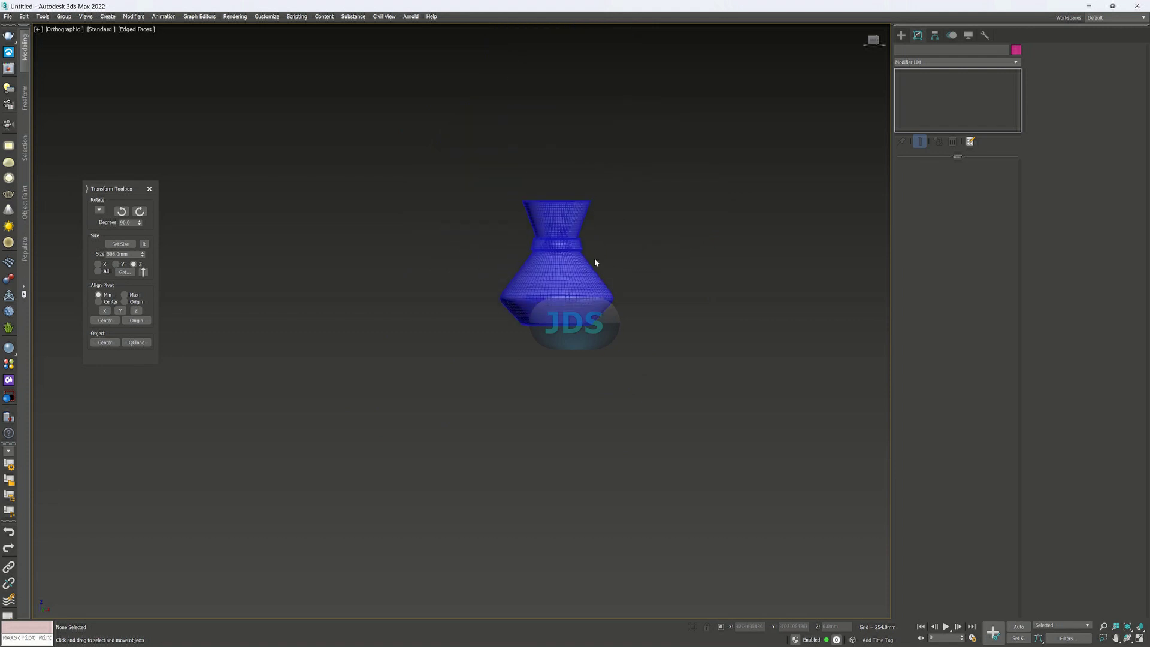
click(864, 30)
scroll(537, 242, up, 5)
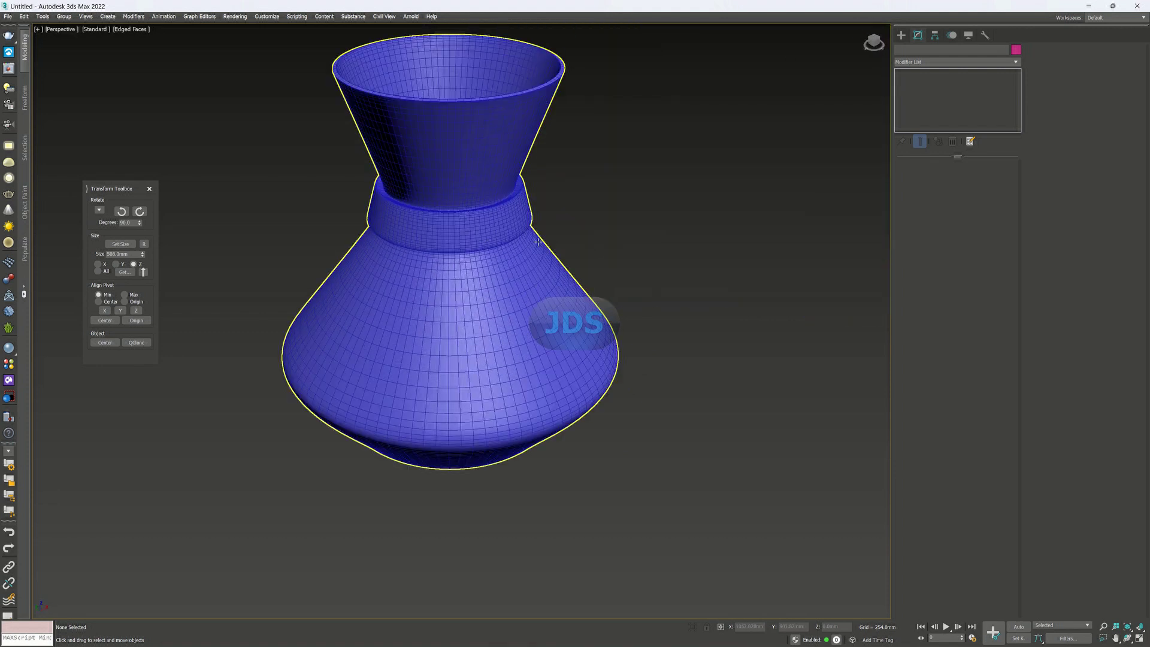
scroll(538, 241, up, 2)
scroll(581, 323, down, 5)
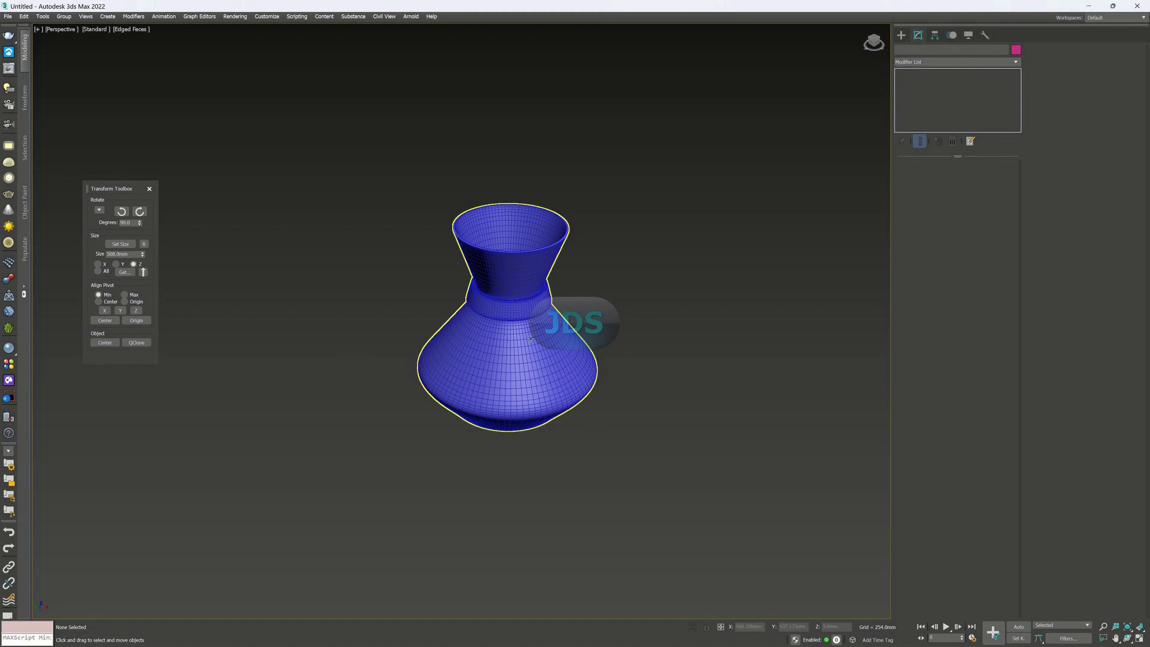
Temporarily disable TurboSmooth and Shell to inspect the low-poly vase, then re-enable both.
click(575, 348)
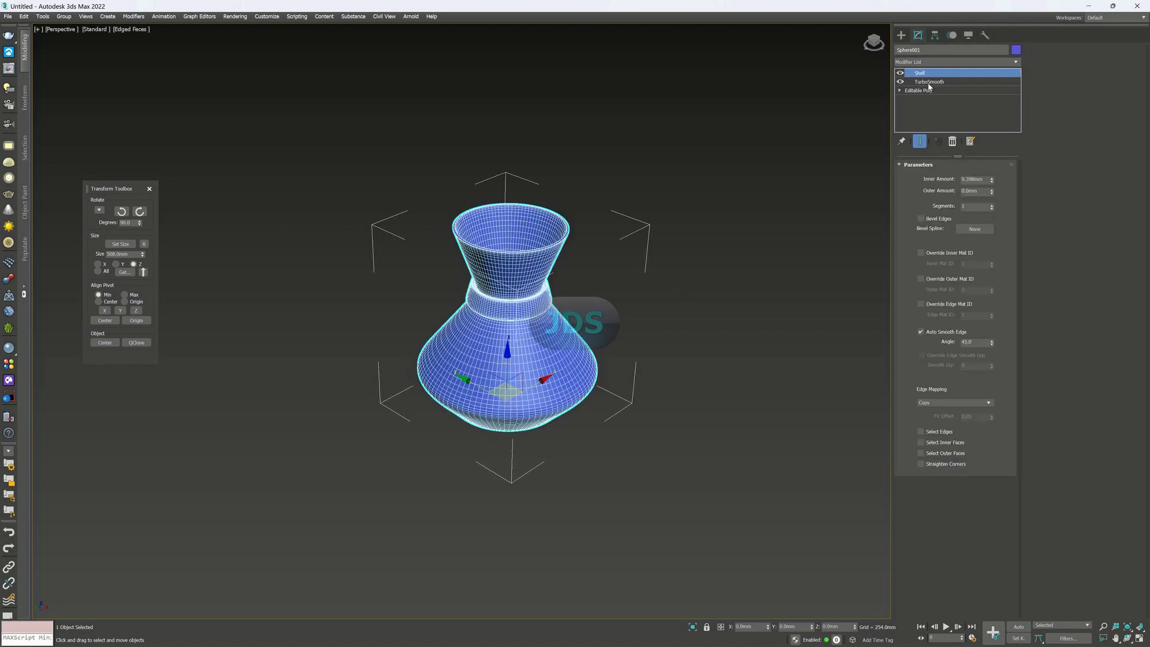
click(900, 81)
click(643, 317)
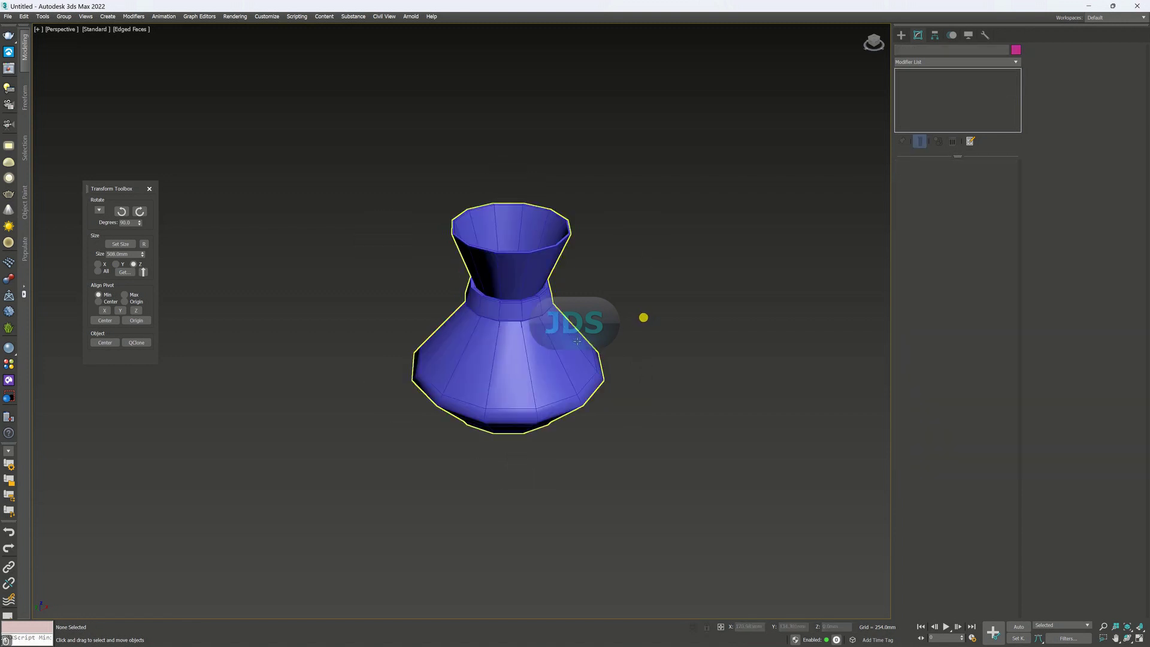
scroll(577, 341, up, 5)
mouse_move(550, 329)
alt+middle_down()
mouse_move(535, 297)
mouse_move(550, 313)
alt+middle_up()
scroll(535, 297, down, 5)
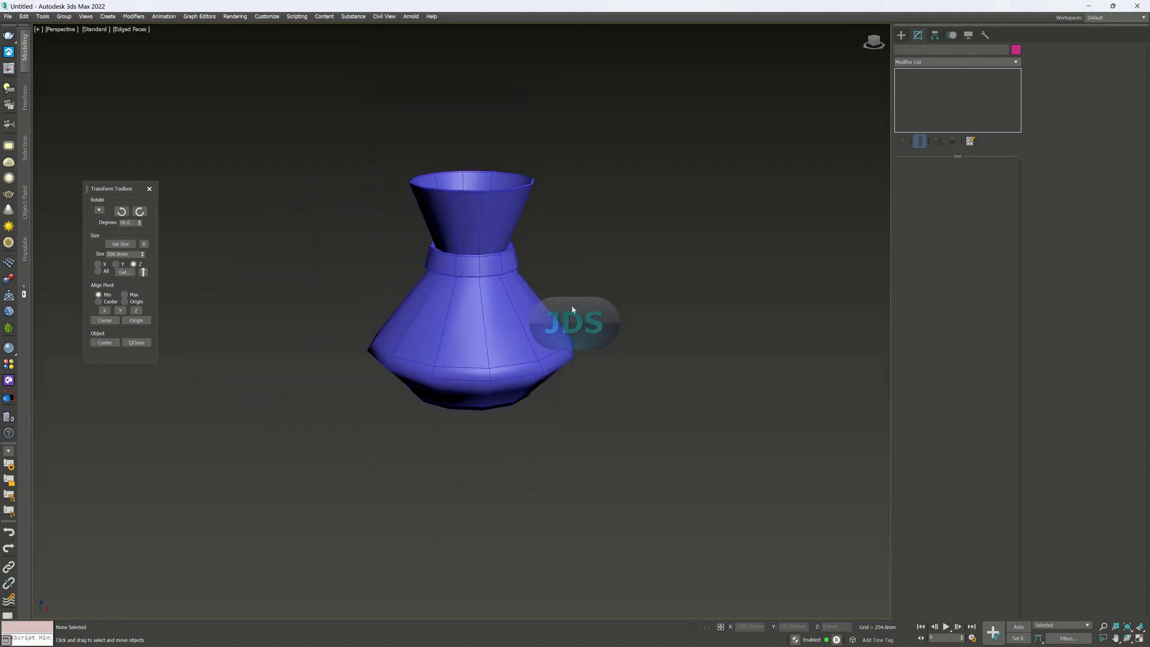
click(499, 272)
click(903, 72)
alt+middle_drag(581, 290, 538, 300)
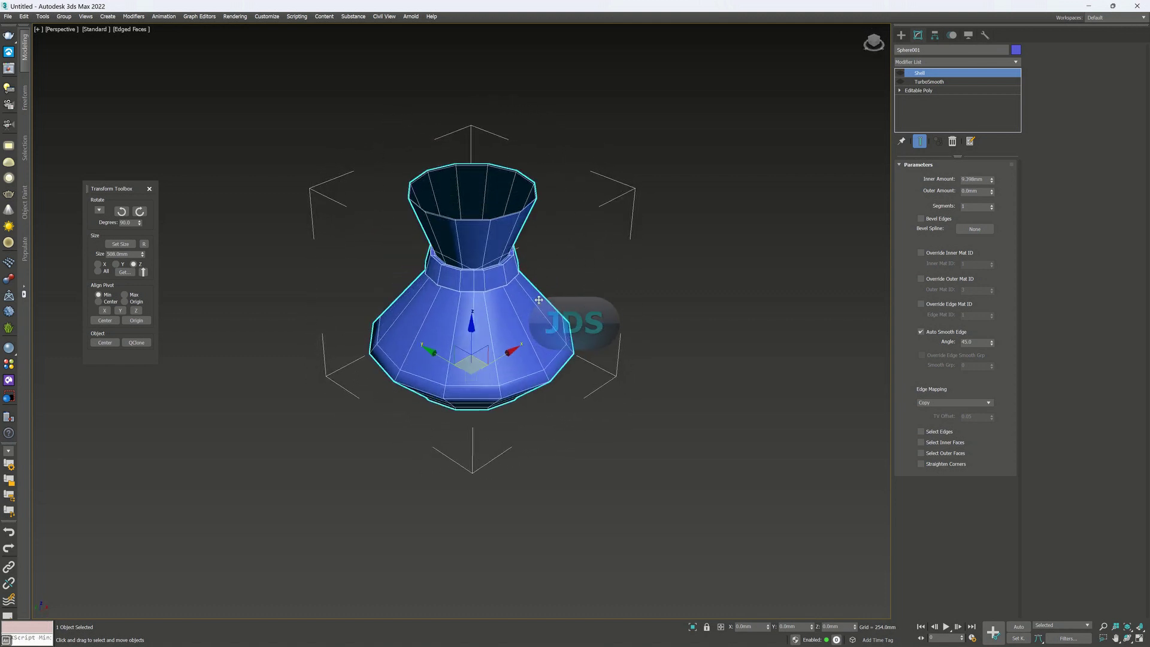
click(901, 73)
click(899, 82)
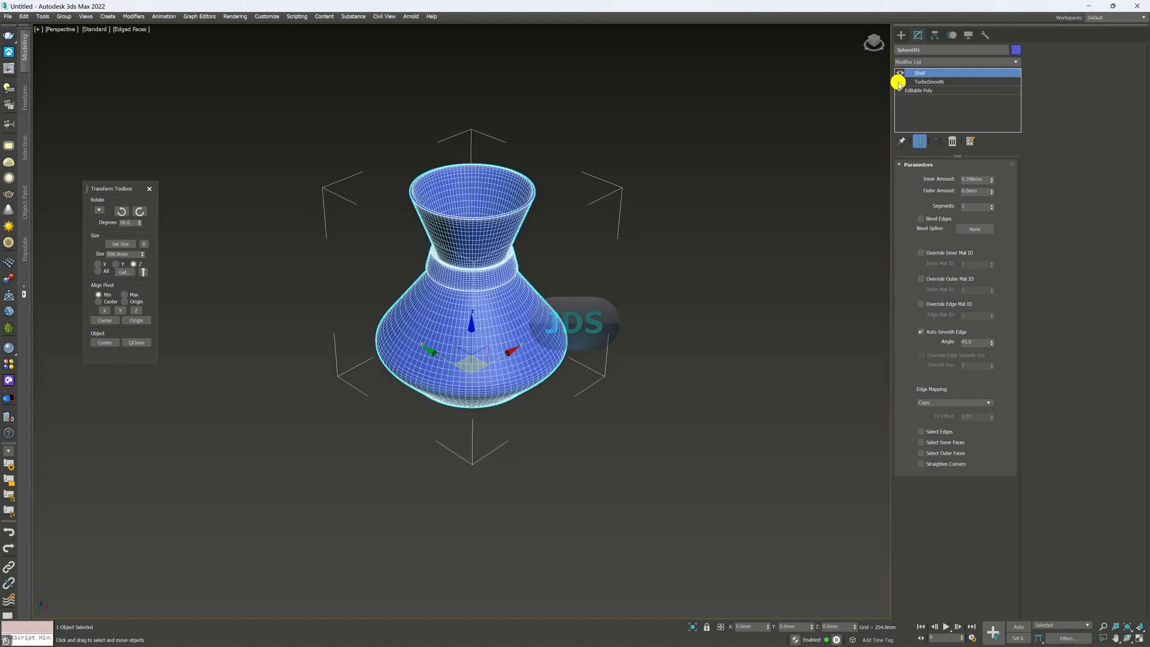
click(781, 161)
click(735, 294)
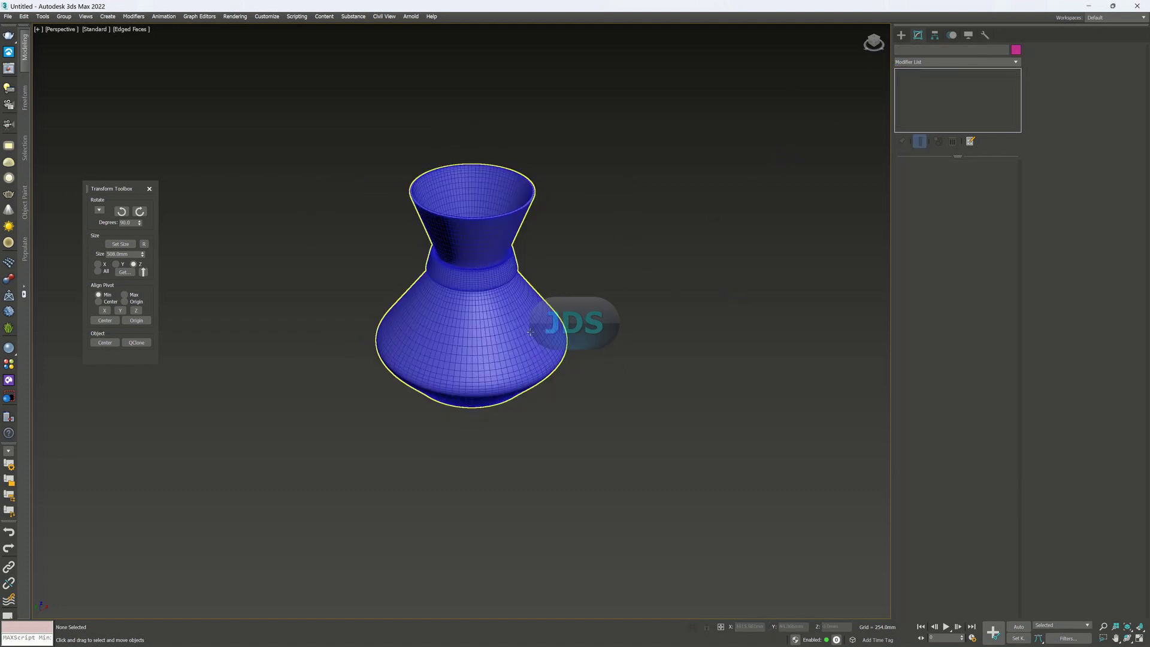
Orbit to view the vase's opening and lower side, then select the vase.
scroll(480, 294, up, 5)
alt+middle_drag(521, 307, 549, 321)
scroll(527, 310, down, 6)
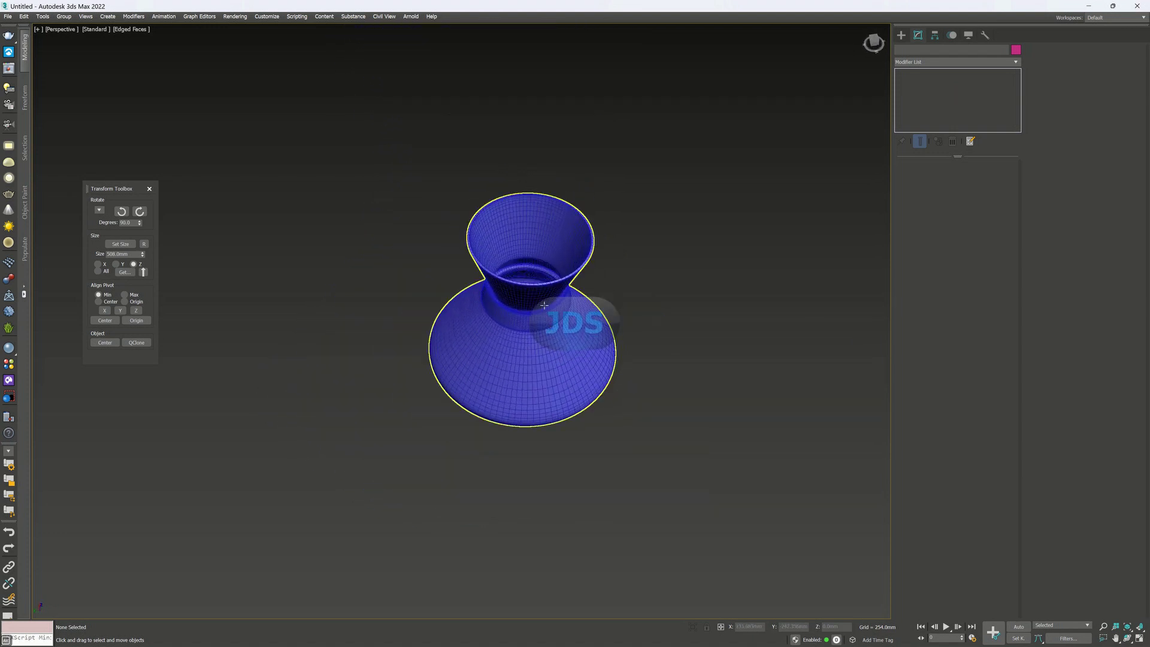
scroll(550, 321, up, 6)
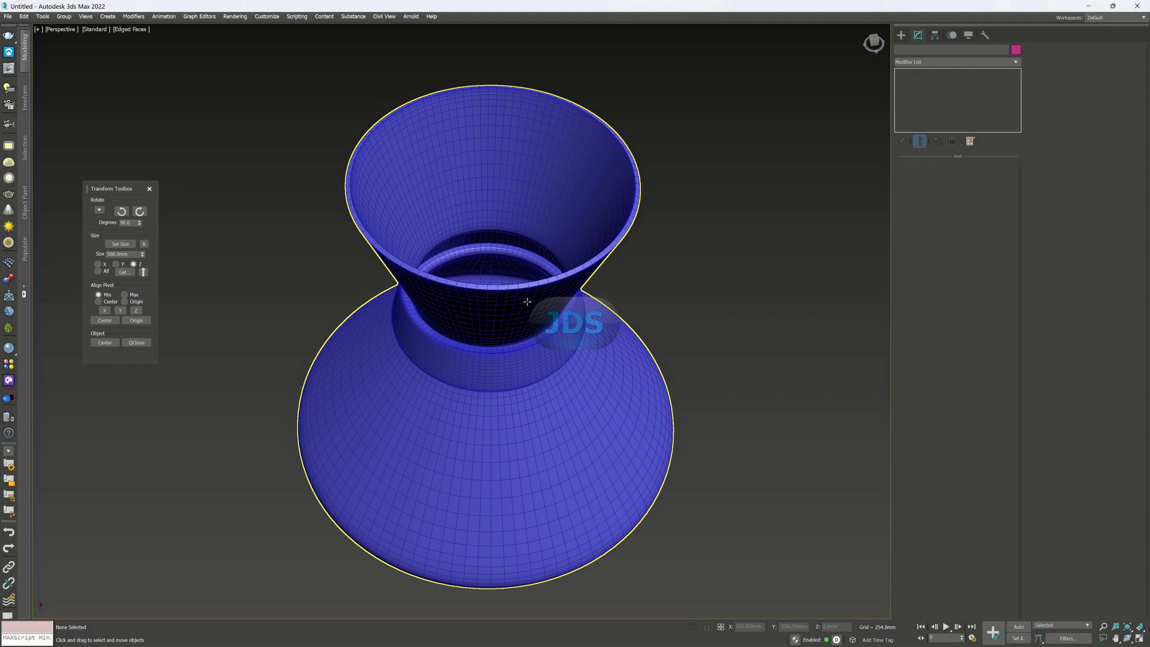
alt+middle_drag(562, 395, 608, 356)
scroll(607, 356, down, 4)
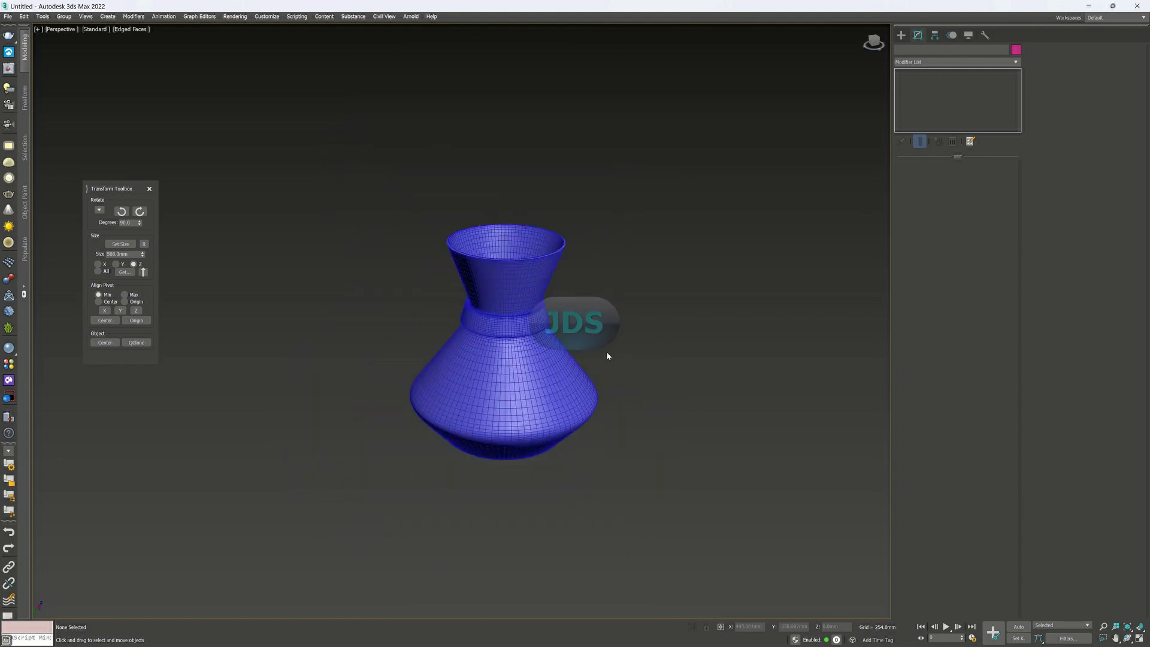
click(532, 386)
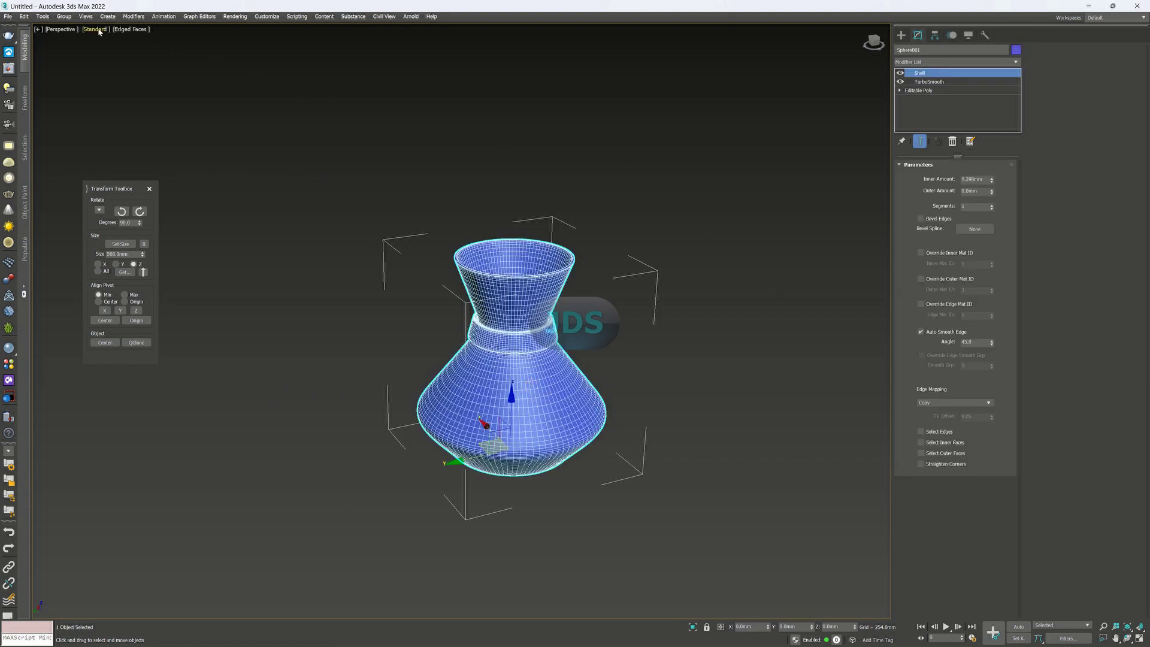
Export the vase to the Desktop as StereoLitho (*.stl) named 'metal vase'.
click(10, 16)
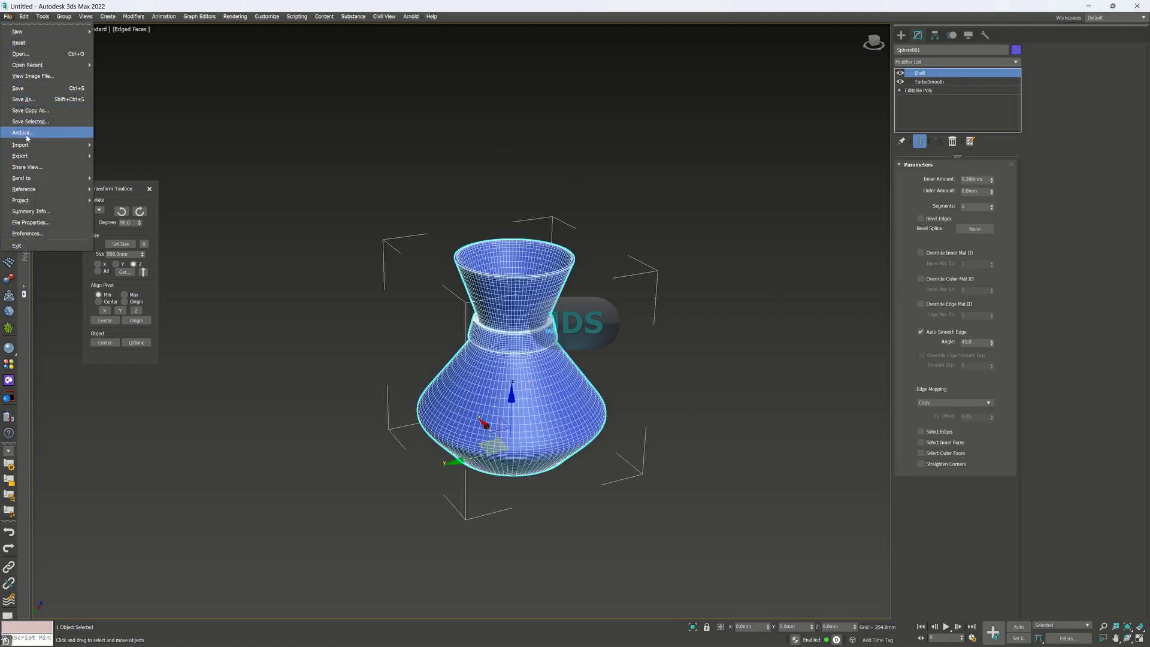
mouse_move(22, 156)
click(116, 156)
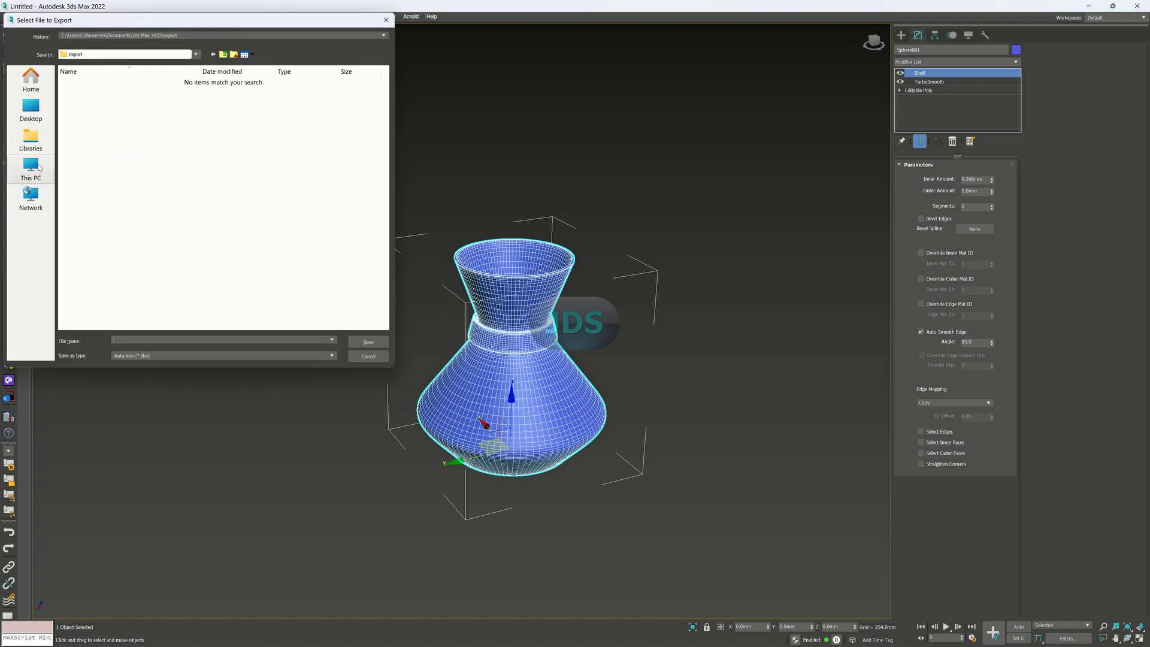
click(31, 106)
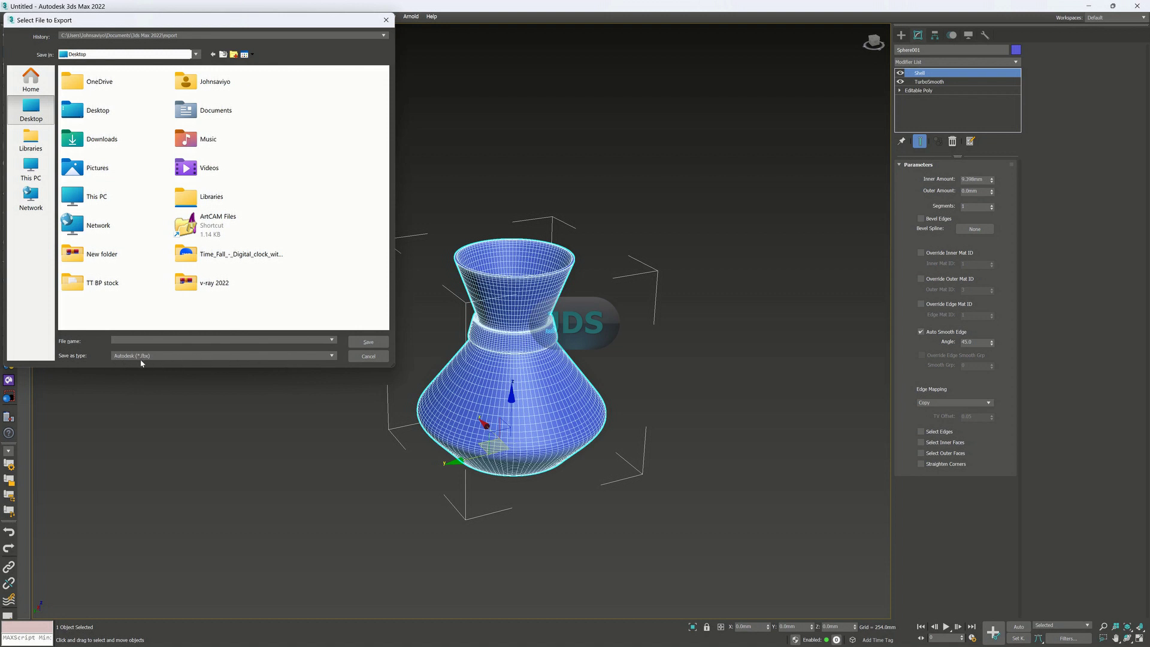
click(332, 356)
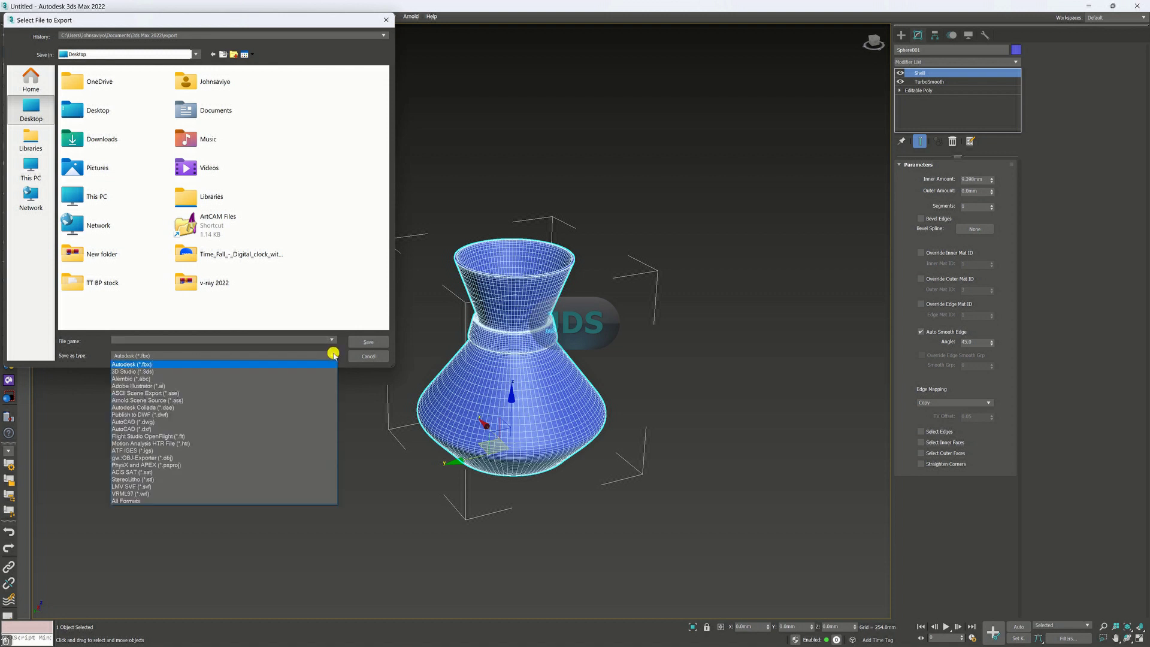
click(154, 483)
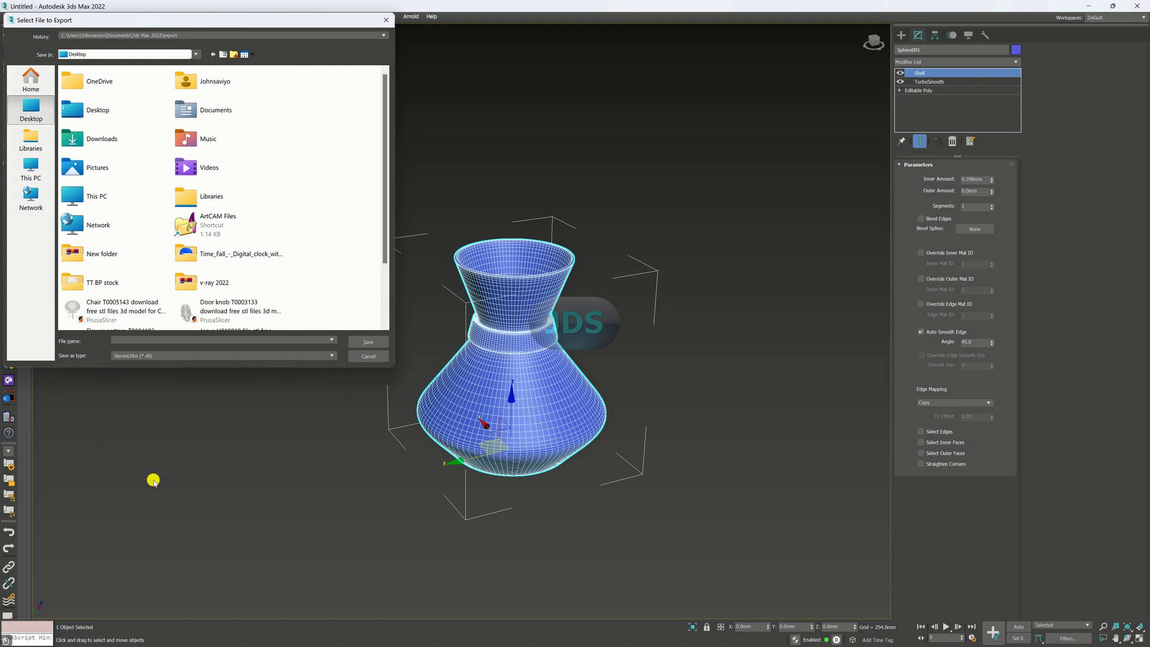
click(132, 337)
text(vazs)
key(BackSpace)
key(BackSpace)
key(BackSpace)
key(BackSpace)
text(metal )
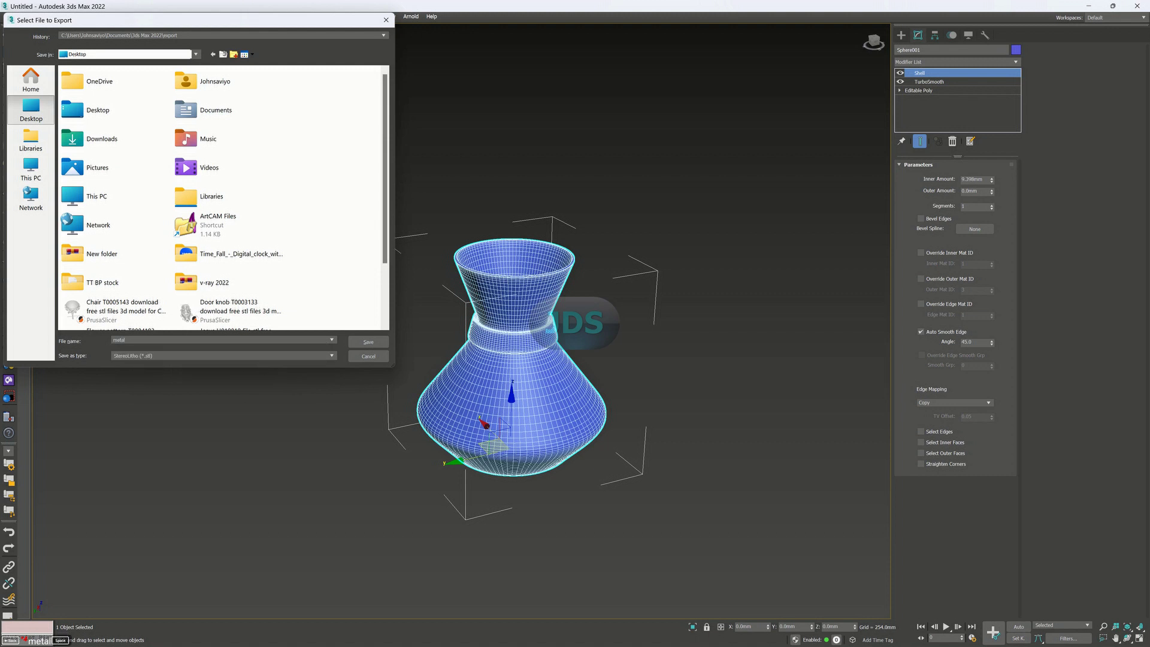
text(vase)
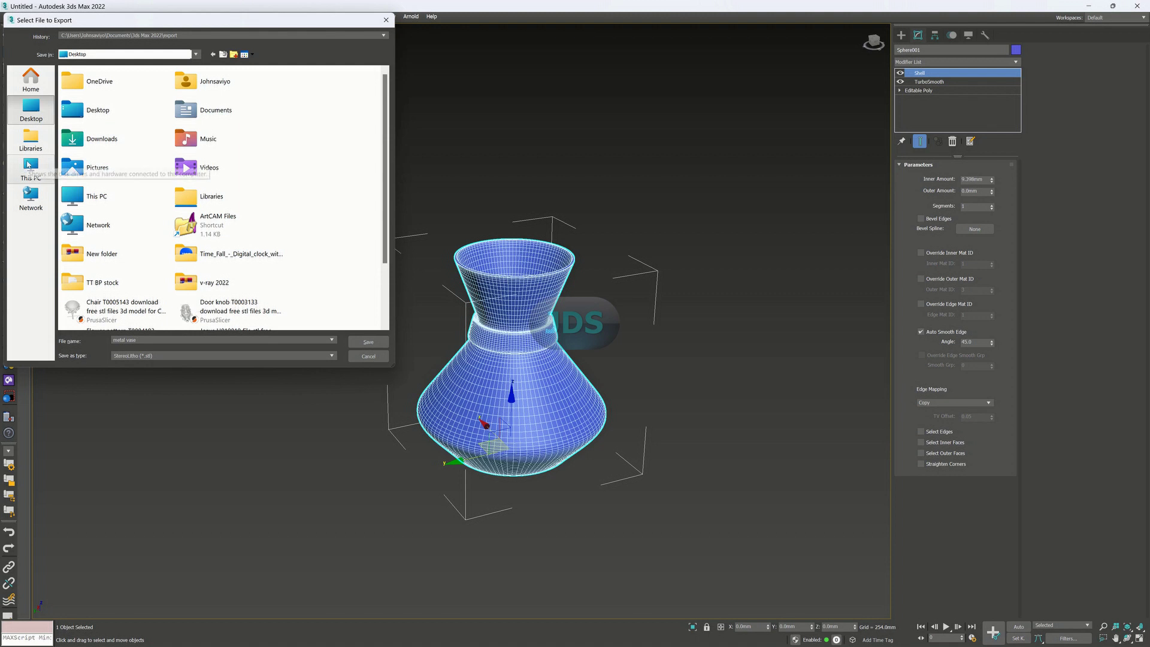
click(357, 342)
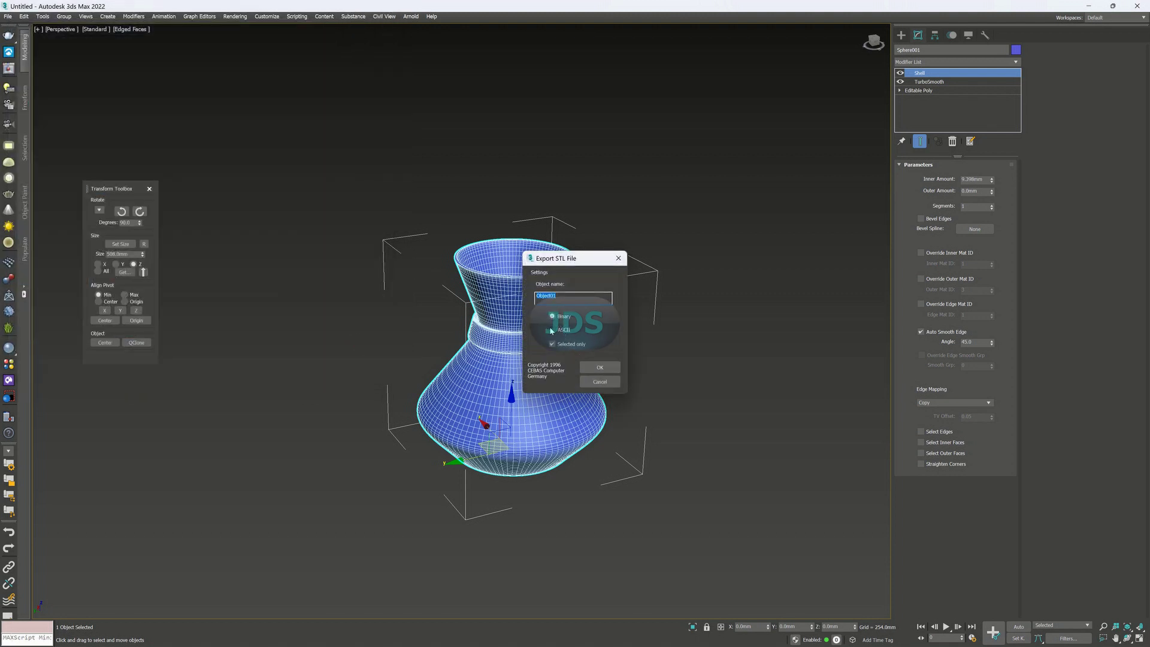
Confirm the STL export options and minimise 3ds Max.
click(599, 368)
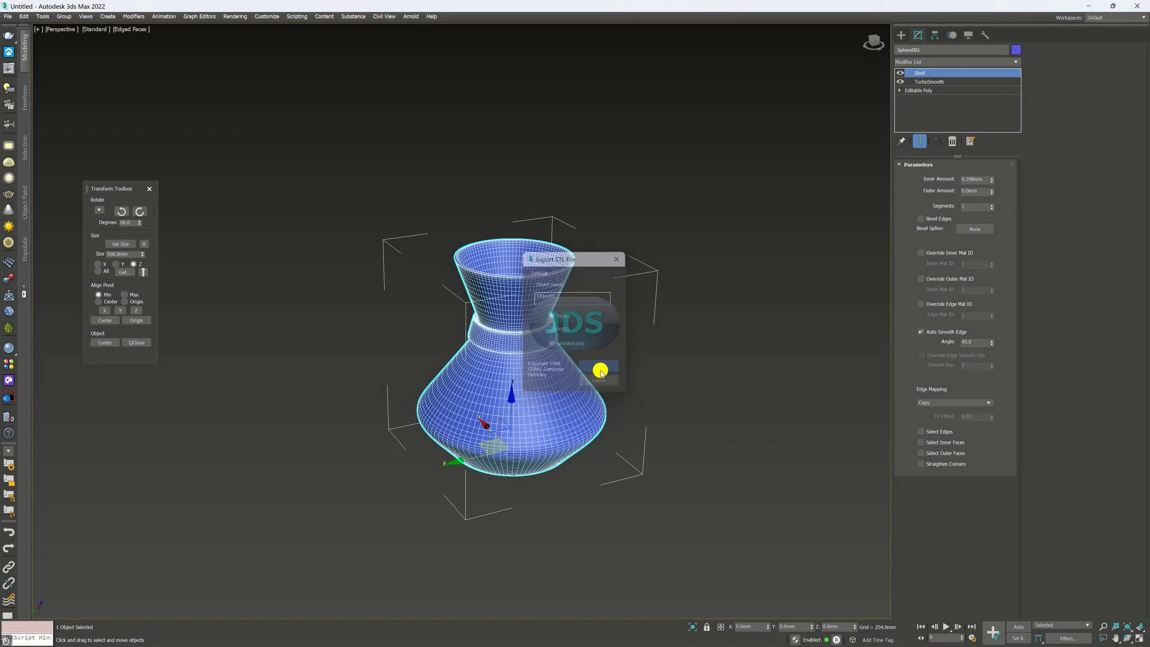
click(1091, 5)
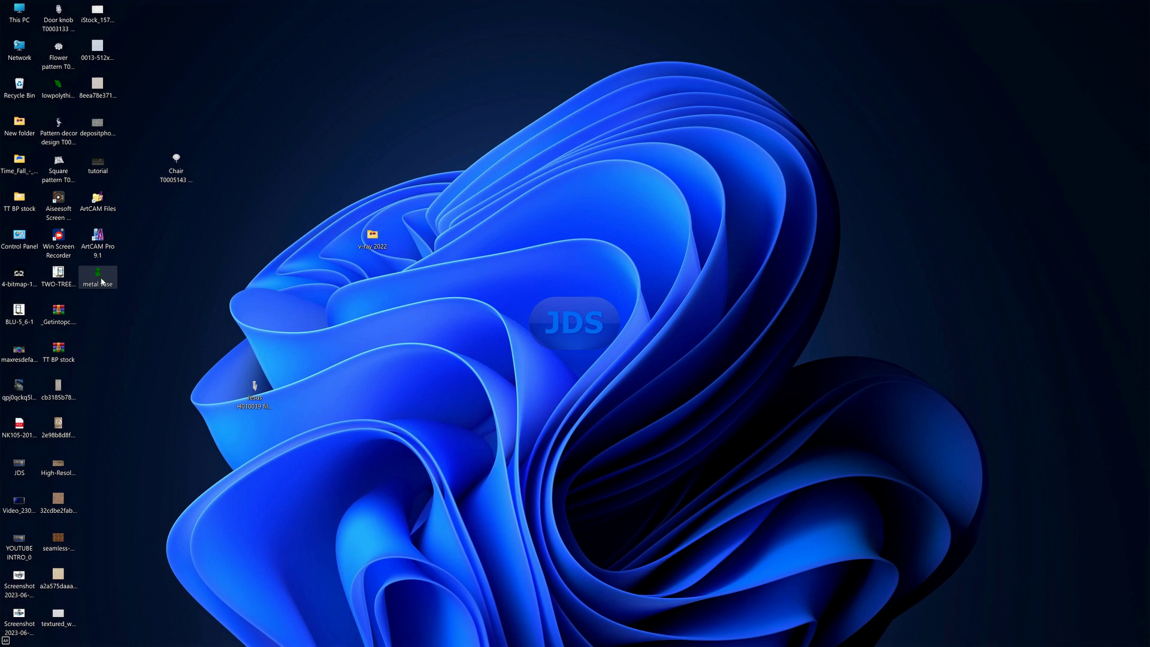
Resize the desktop icons with Ctrl+scroll so they end up smaller.
key(ctrl)
key(ctrl+alt+a)
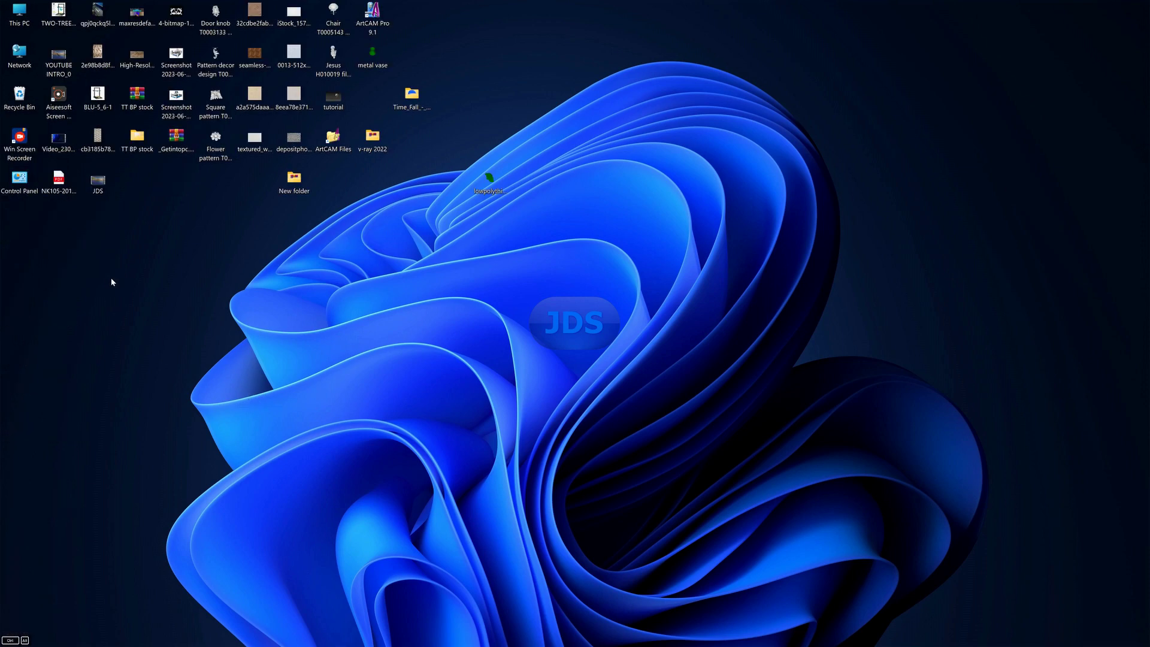
ctrl+scroll(381, 52, up, 5)
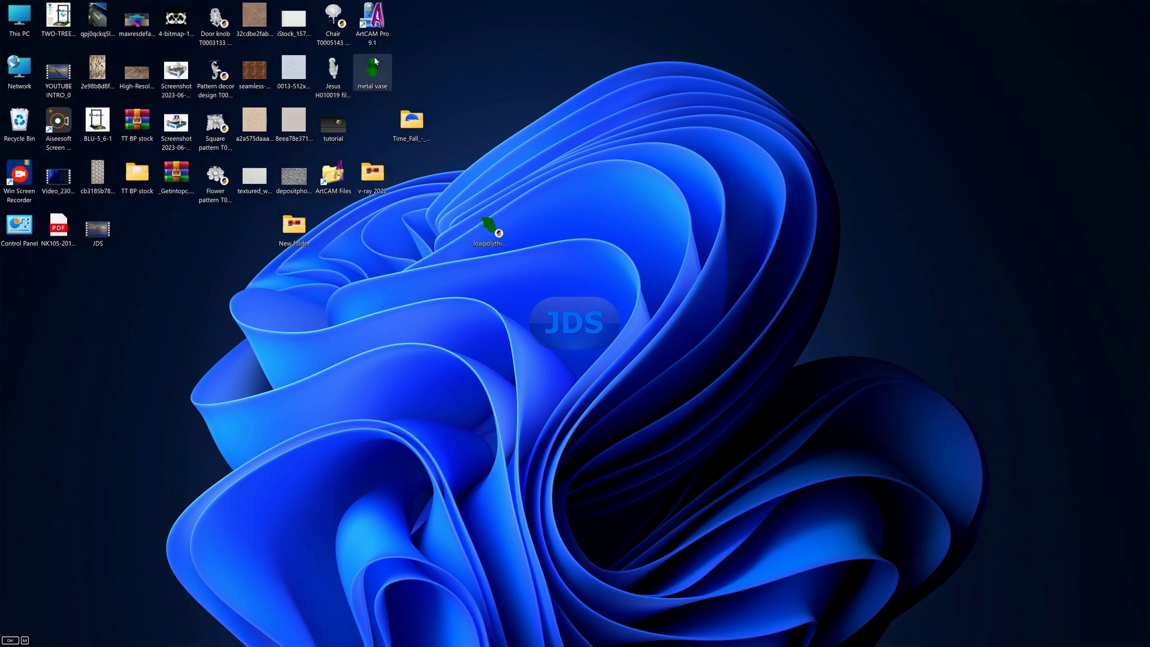
ctrl+scroll(489, 91, up, 4)
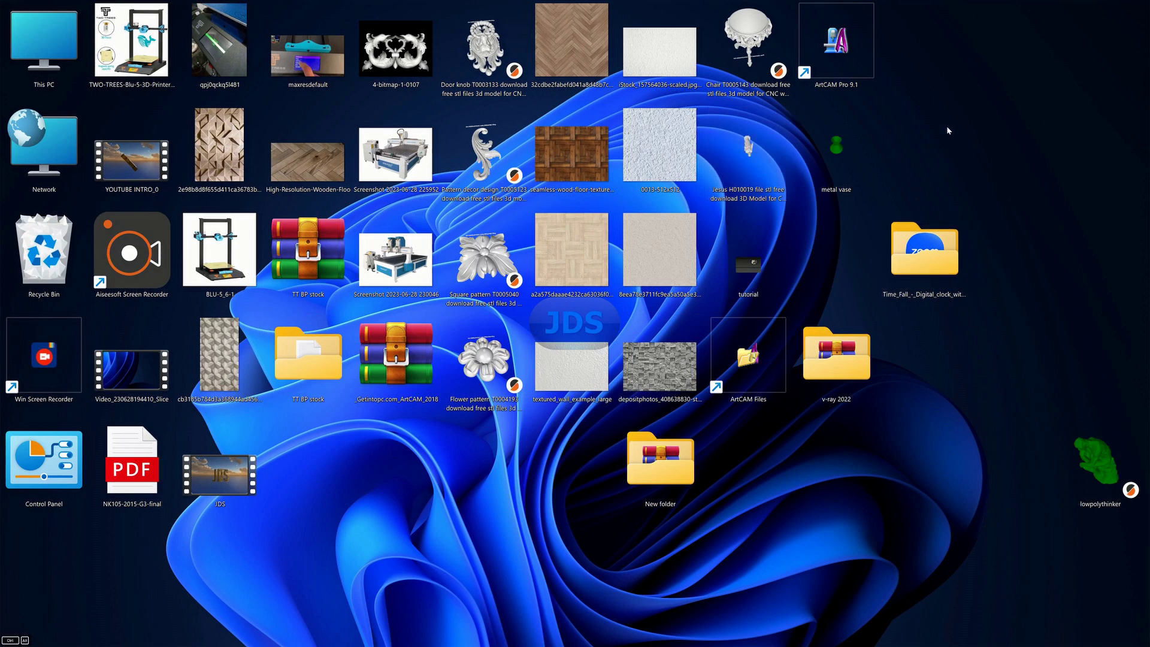
click(827, 153)
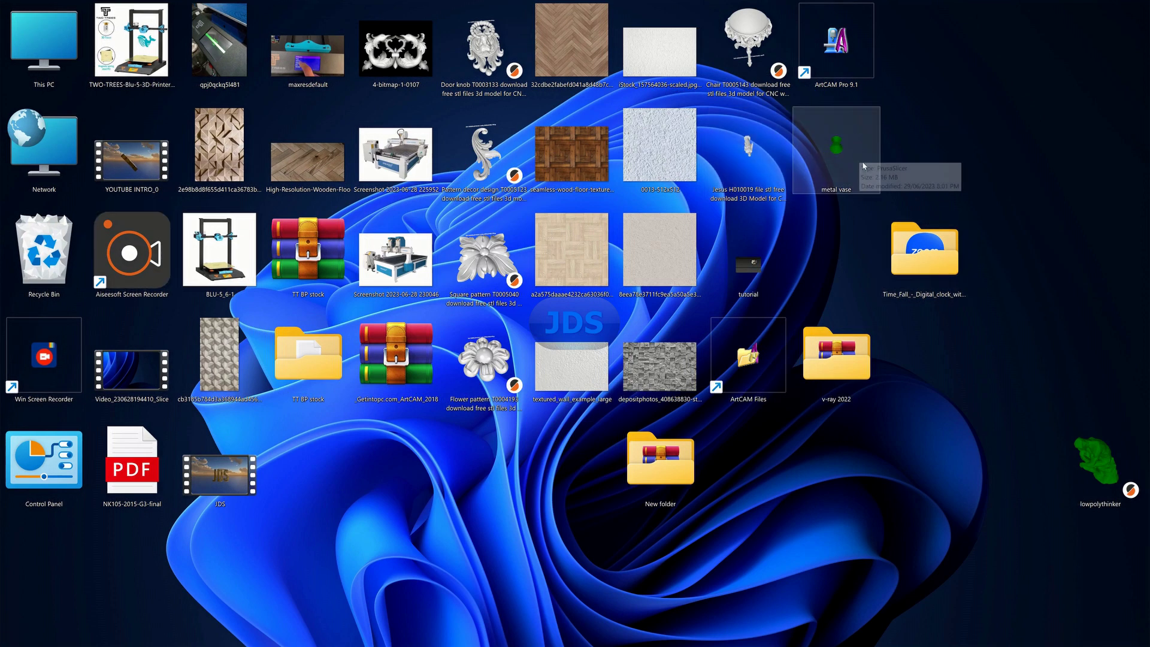
ctrl+scroll(841, 163, down, 4)
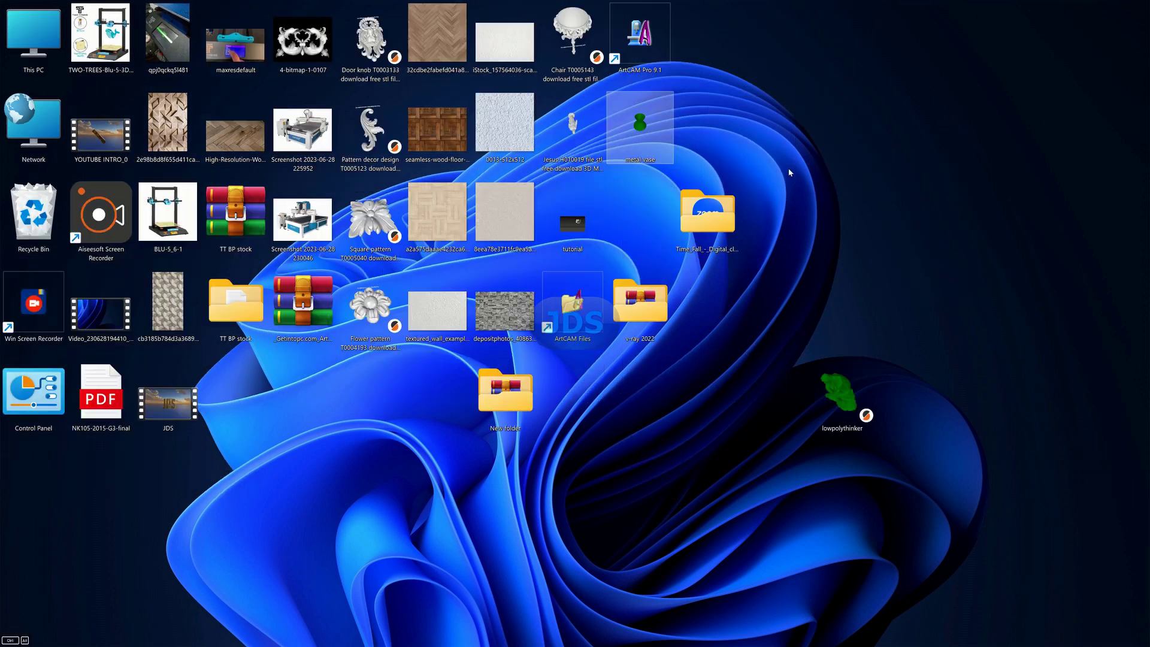
ctrl+scroll(560, 190, down, 2)
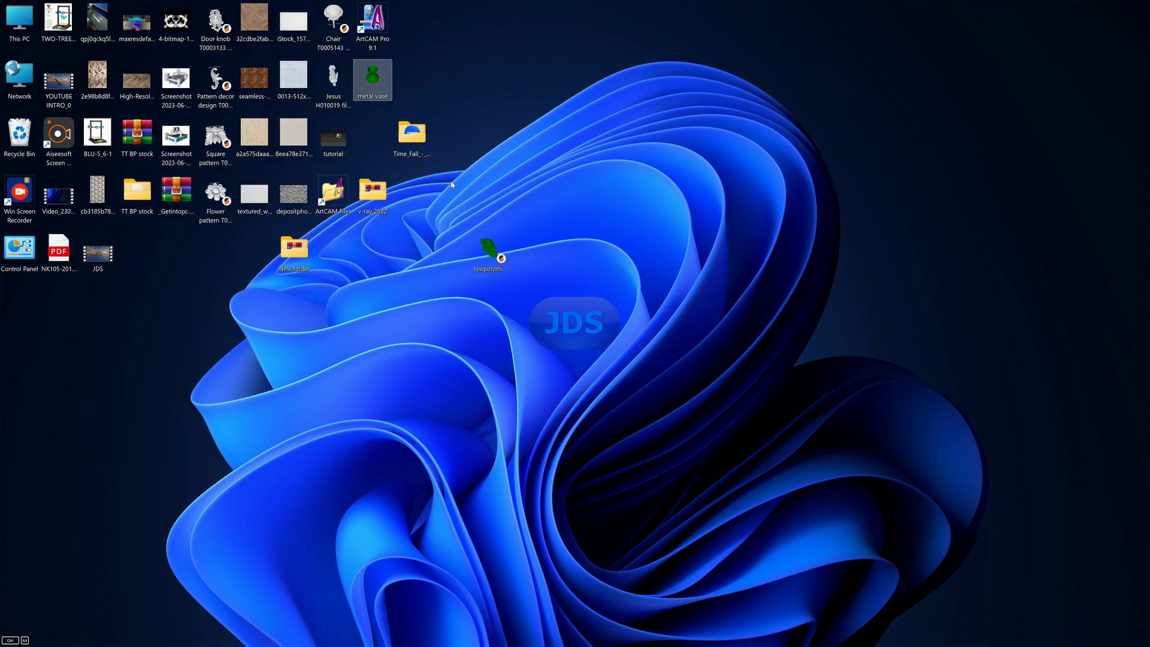
Sort desktop icons by Item type and open 'metal vase' in PrusaSlicer.
right_click(574, 124)
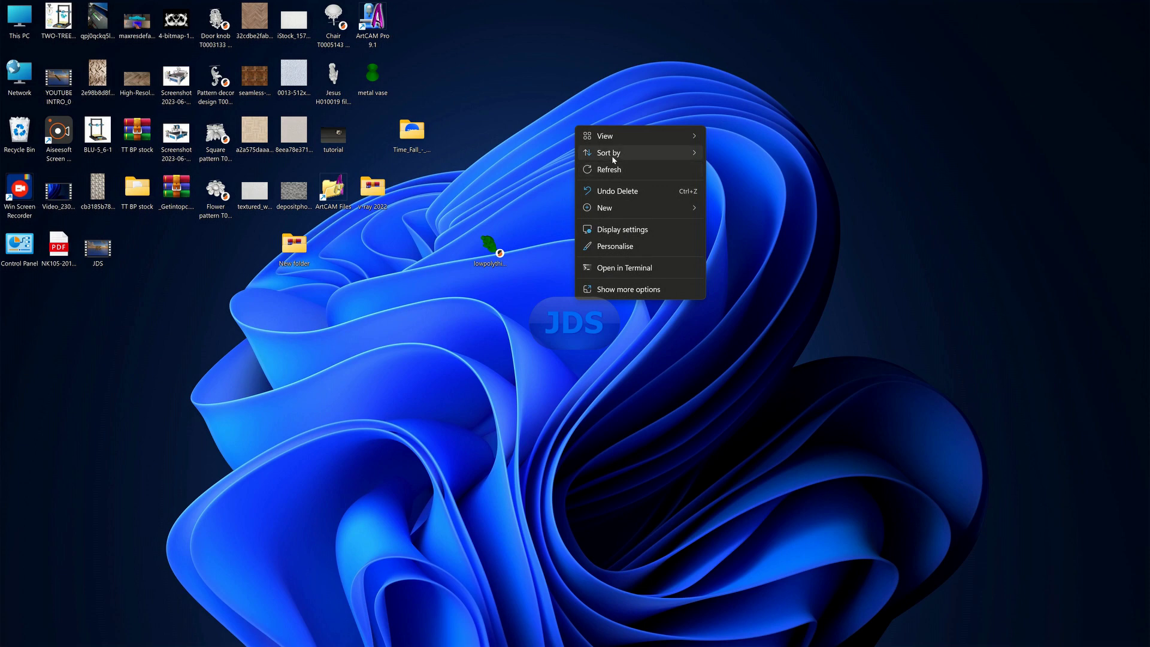
mouse_move(616, 157)
click(723, 189)
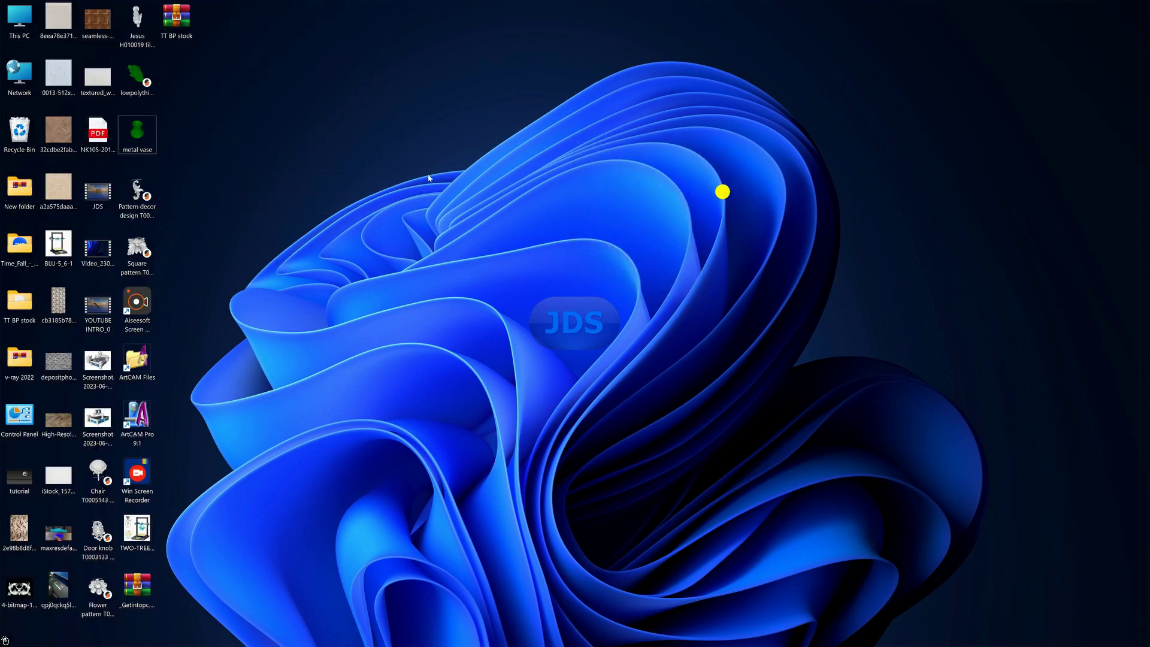
click(266, 150)
mouse_move(144, 135)
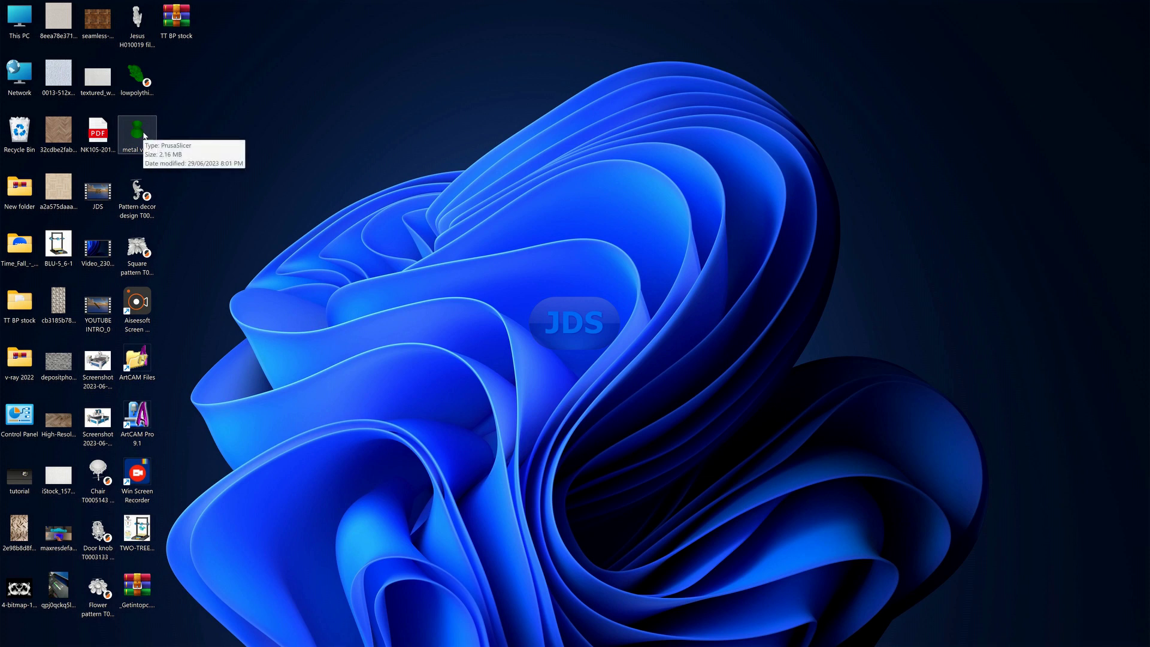
double_click(144, 135)
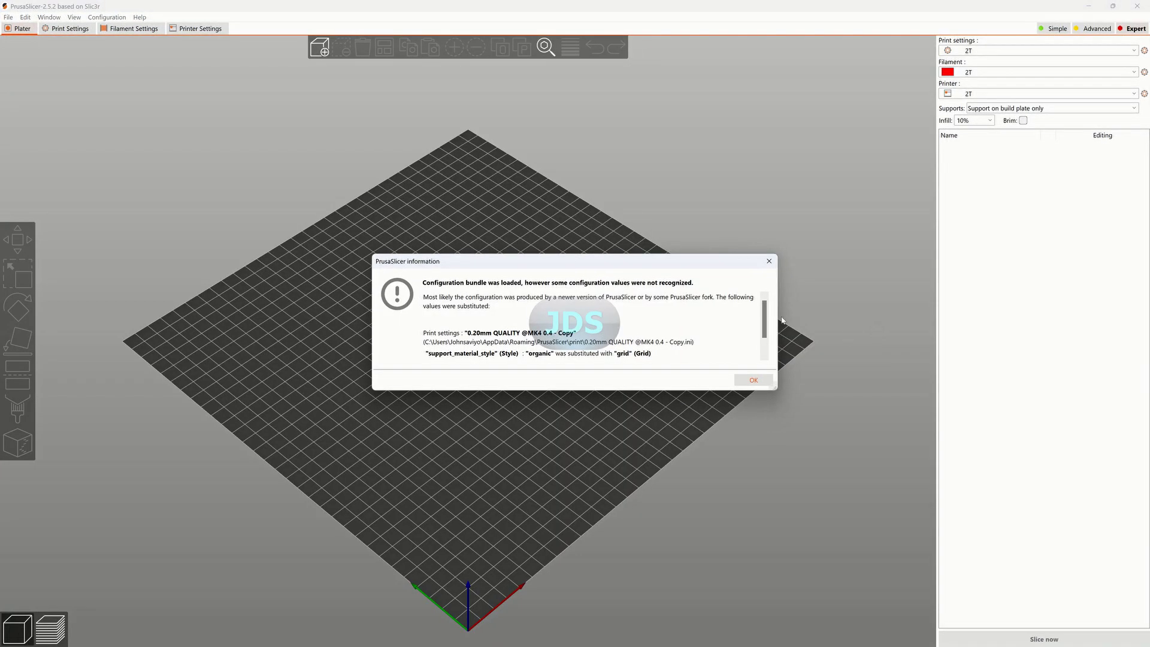
Dismiss the configuration notice and set the vase's Size Z to 200 mm, after first trying 400.
click(754, 380)
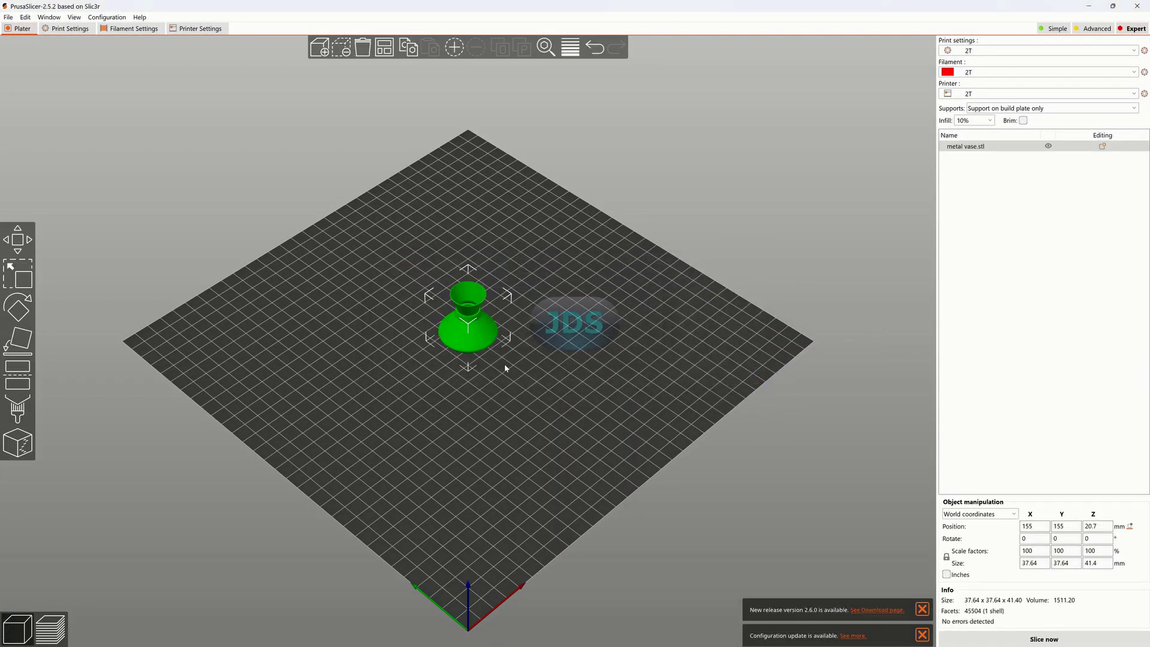
scroll(455, 300, up, 5)
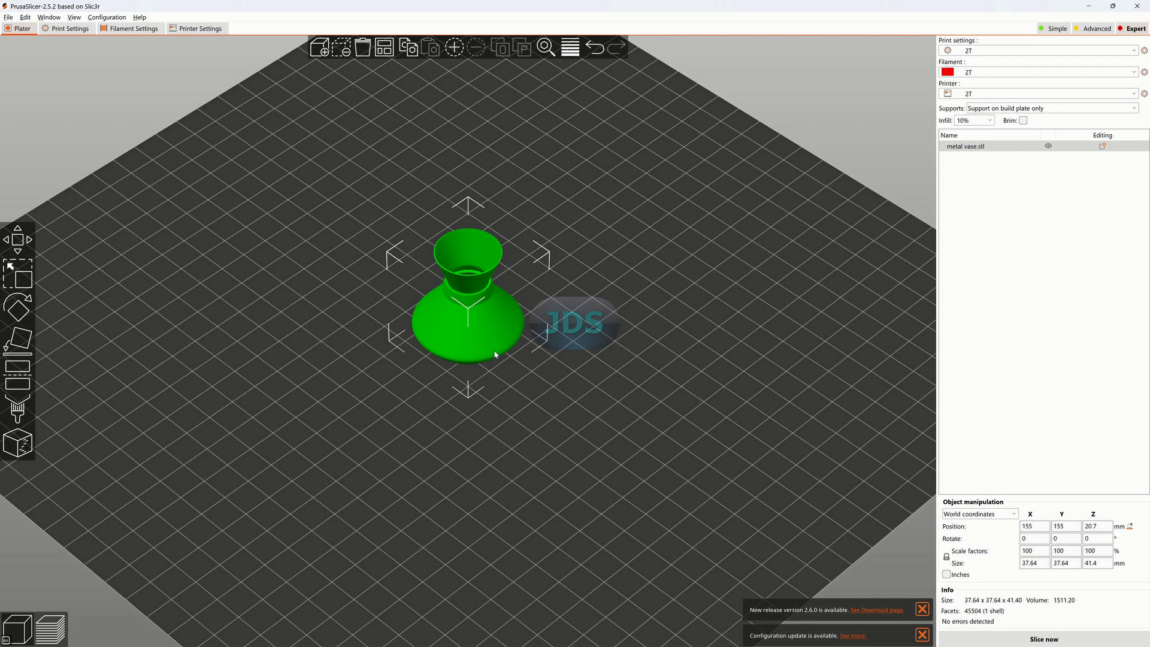
middle_drag(494, 350, 495, 324)
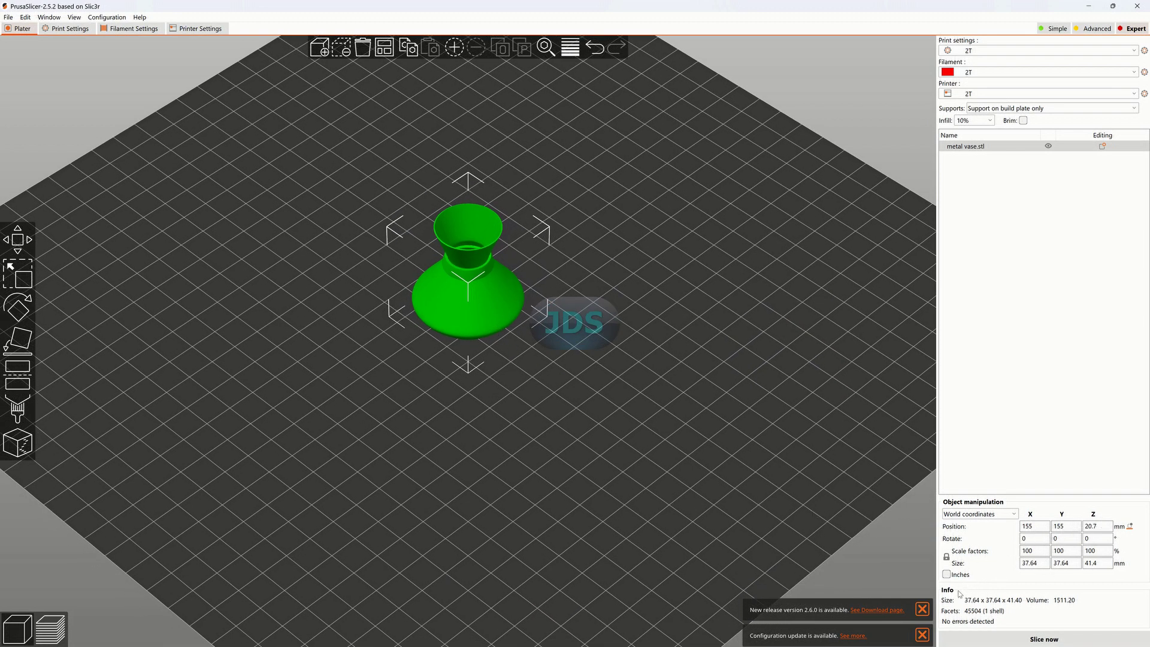
click(1105, 563)
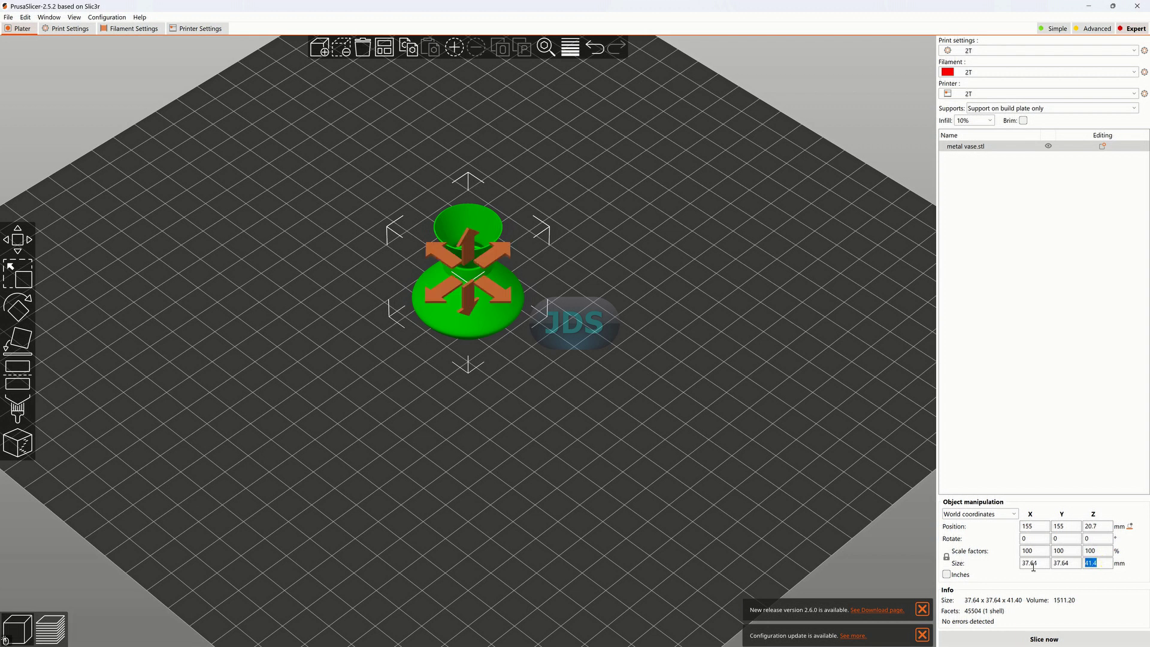
text(400)
key(Return)
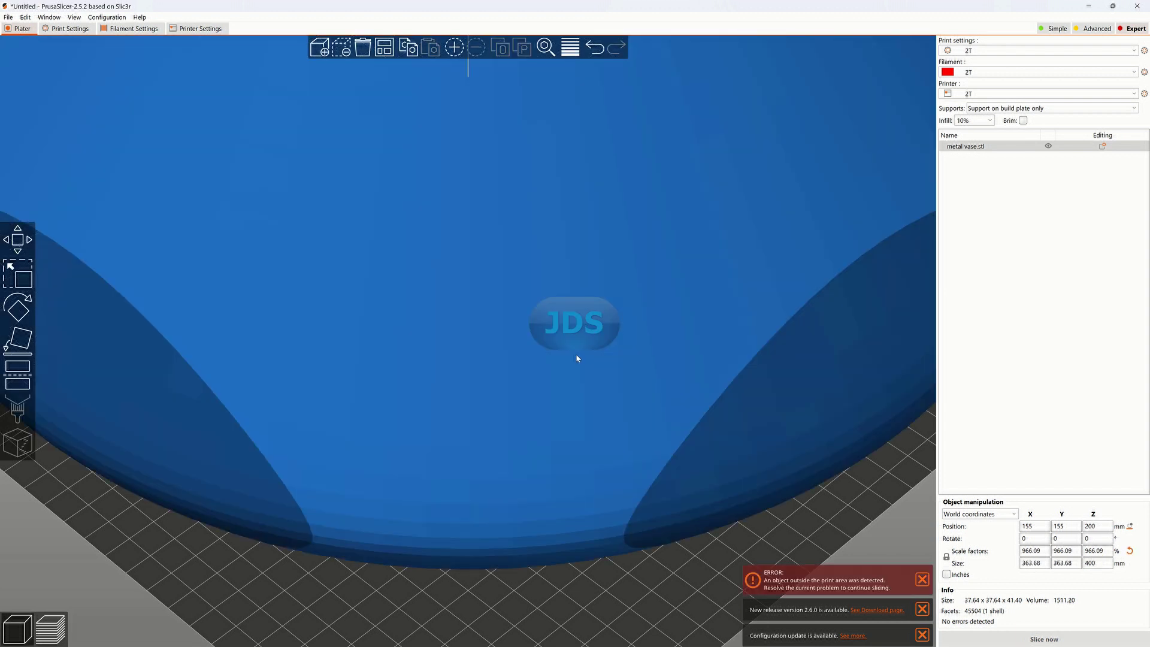
scroll(577, 357, down, 10)
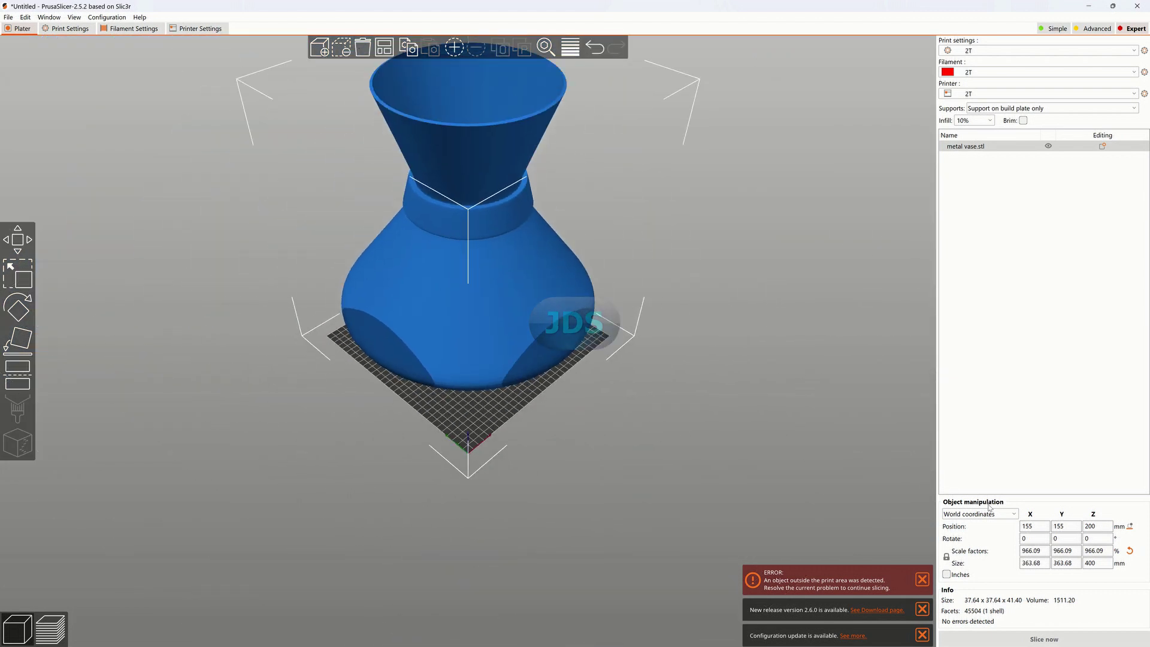
click(1101, 564)
text(200)
key(Return)
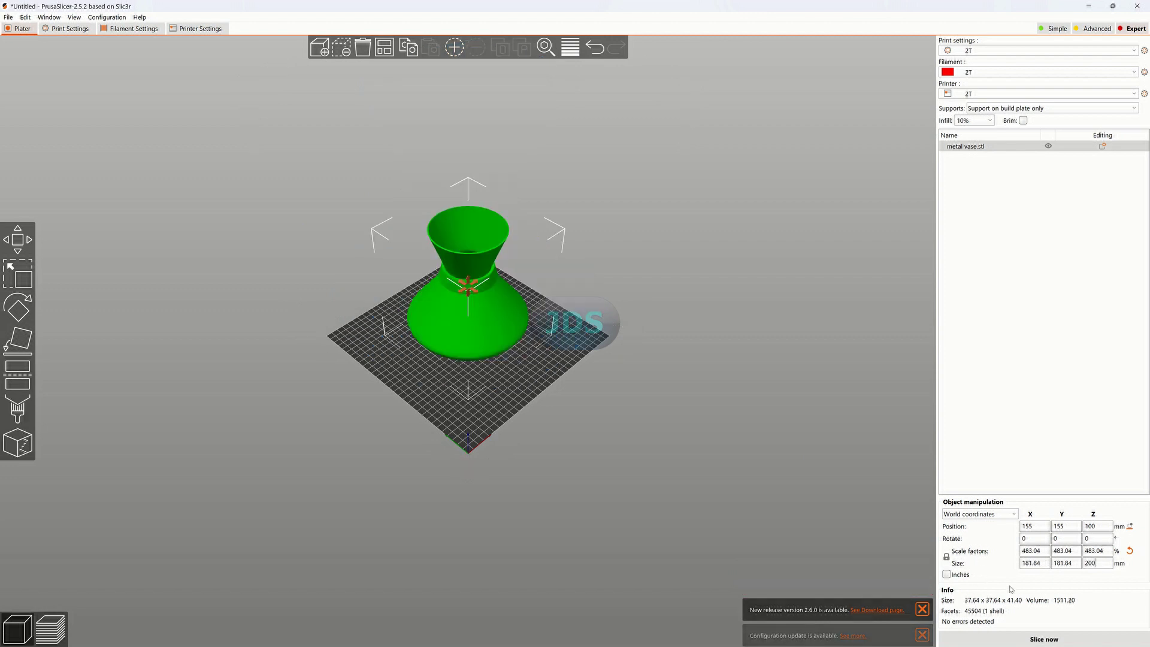
Orbit to a low side view of the scaled vase and minimise PrusaSlicer.
click(663, 398)
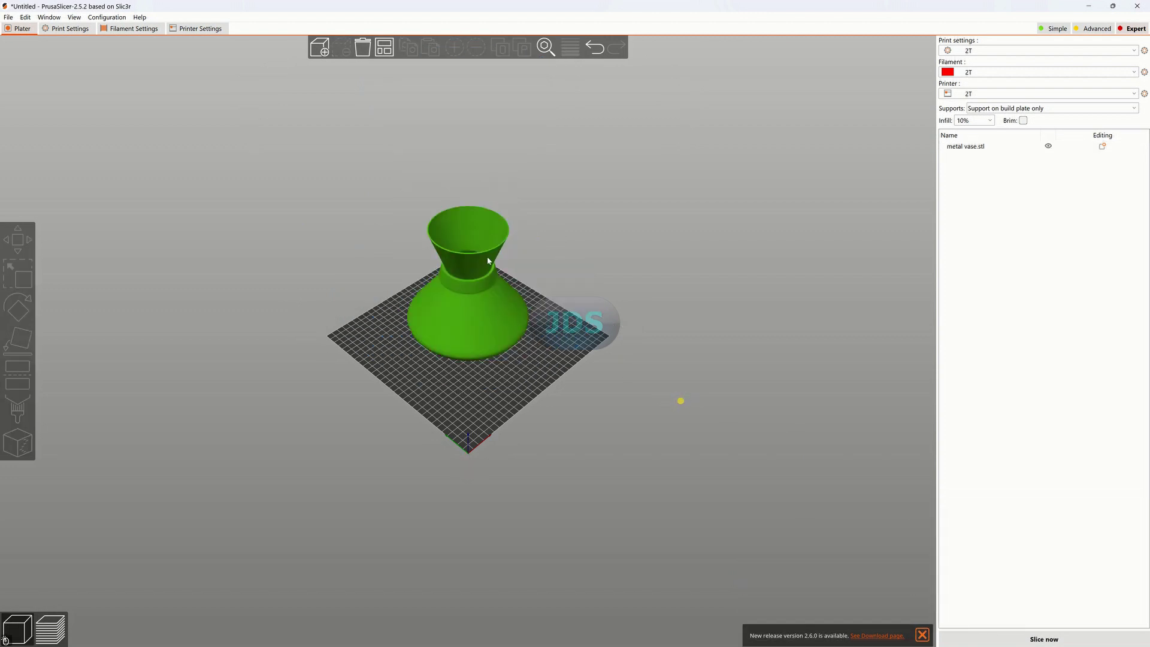
scroll(483, 260, up, 2)
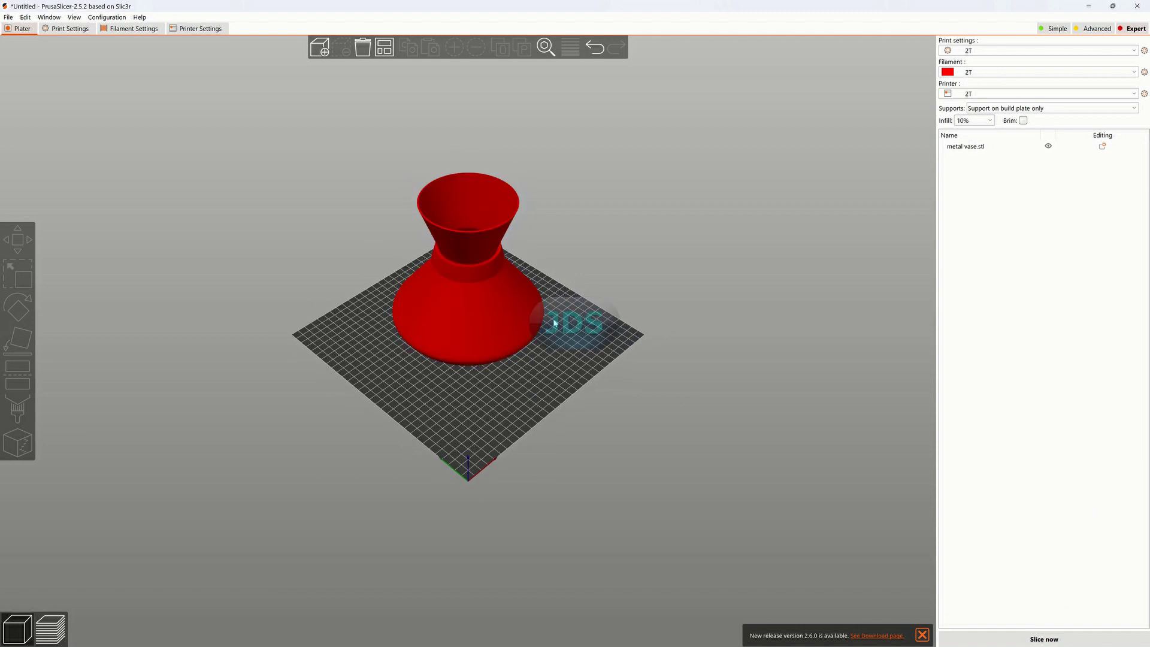
click(469, 342)
drag(545, 350, 503, 295)
scroll(504, 295, up, 2)
drag(692, 258, 730, 346)
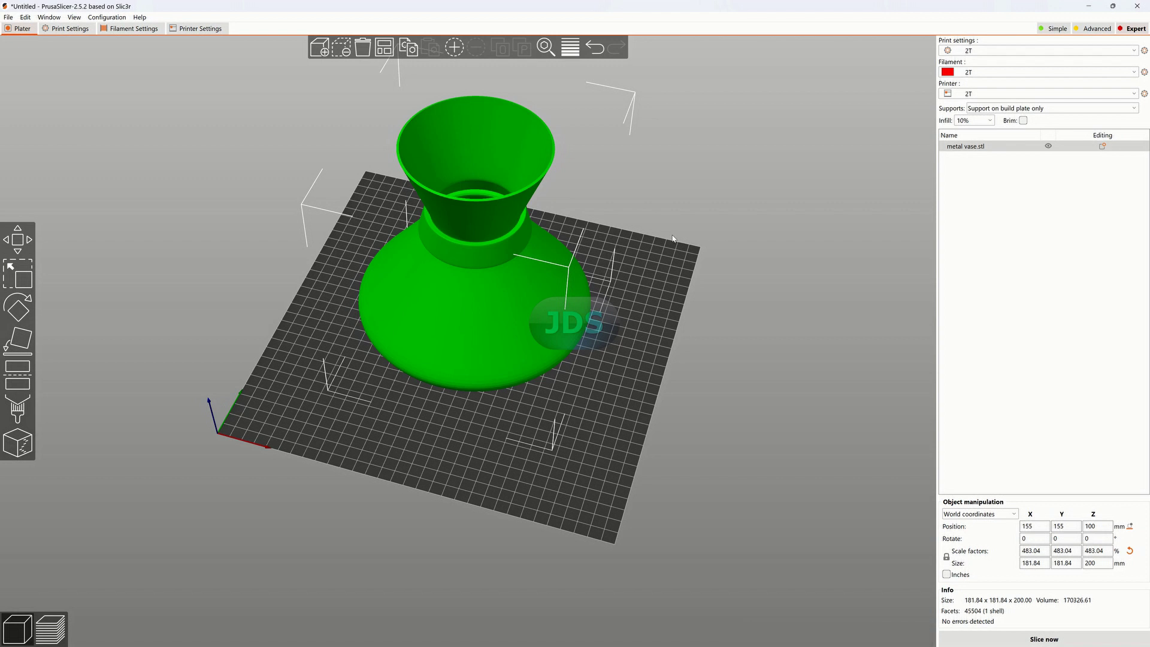
click(1093, 6)
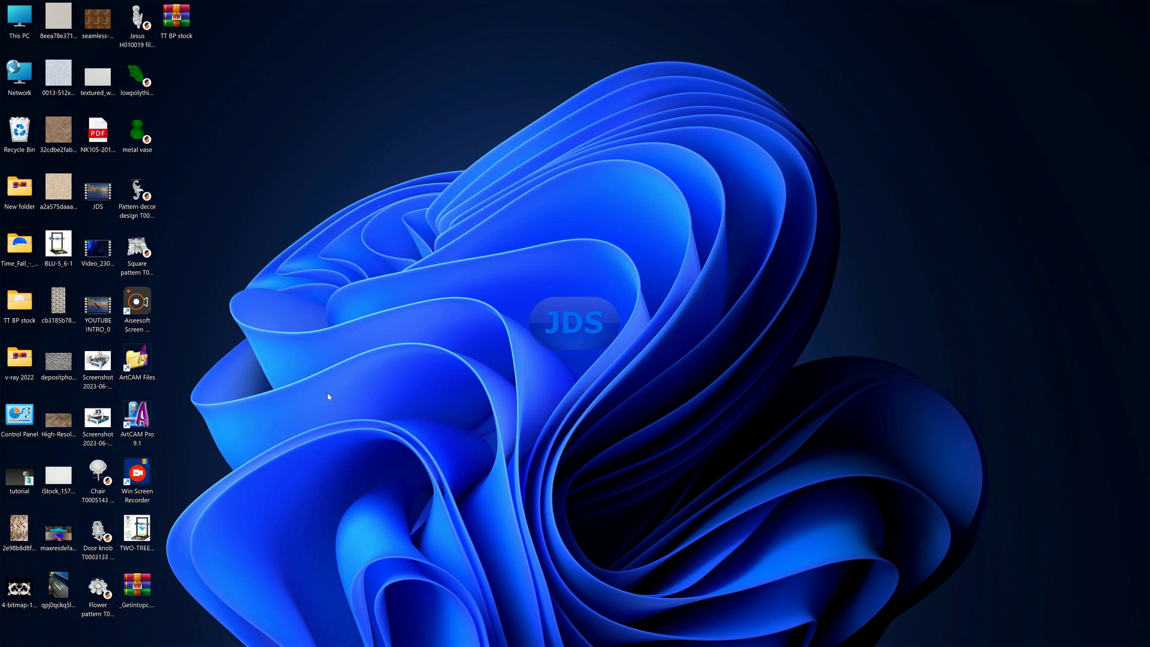
Restore the 3ds Max window from the taskbar.
mouse_move(875, 643)
click(586, 634)
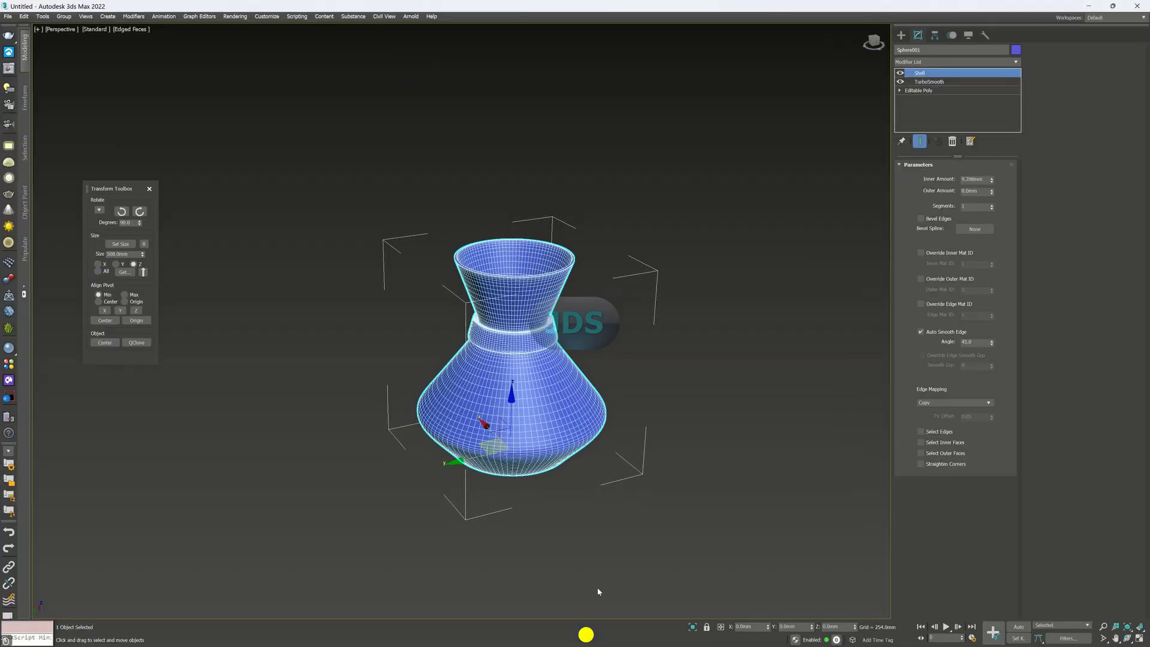
Reselect the vase to review its modifier stack and pan the view upward.
click(727, 329)
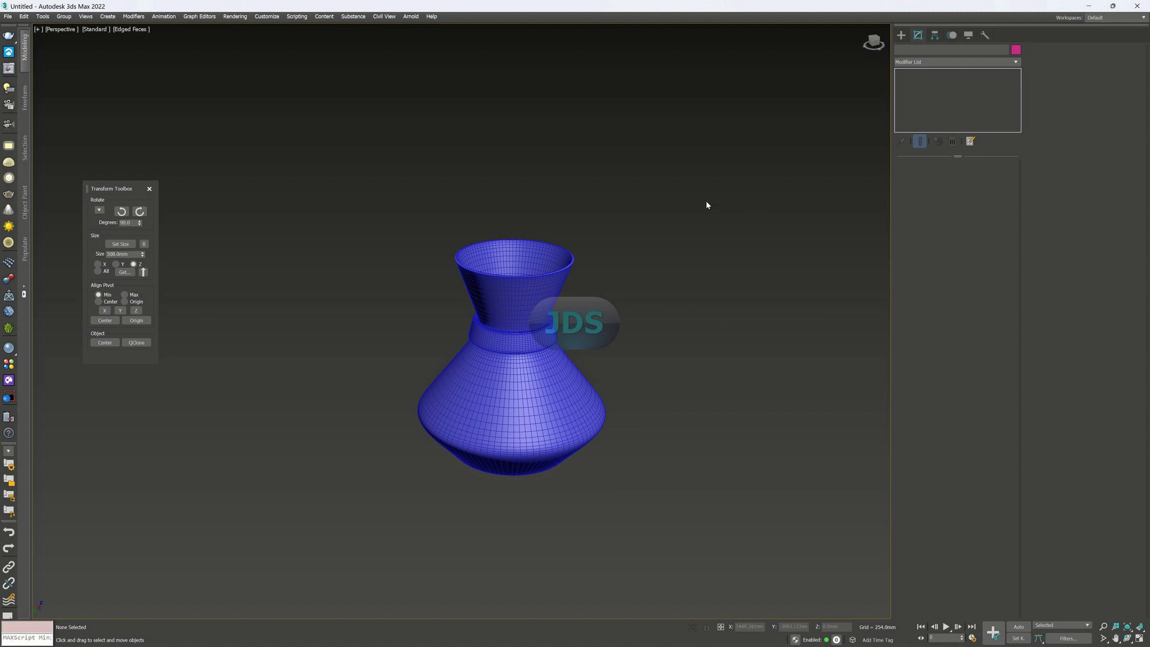
click(563, 366)
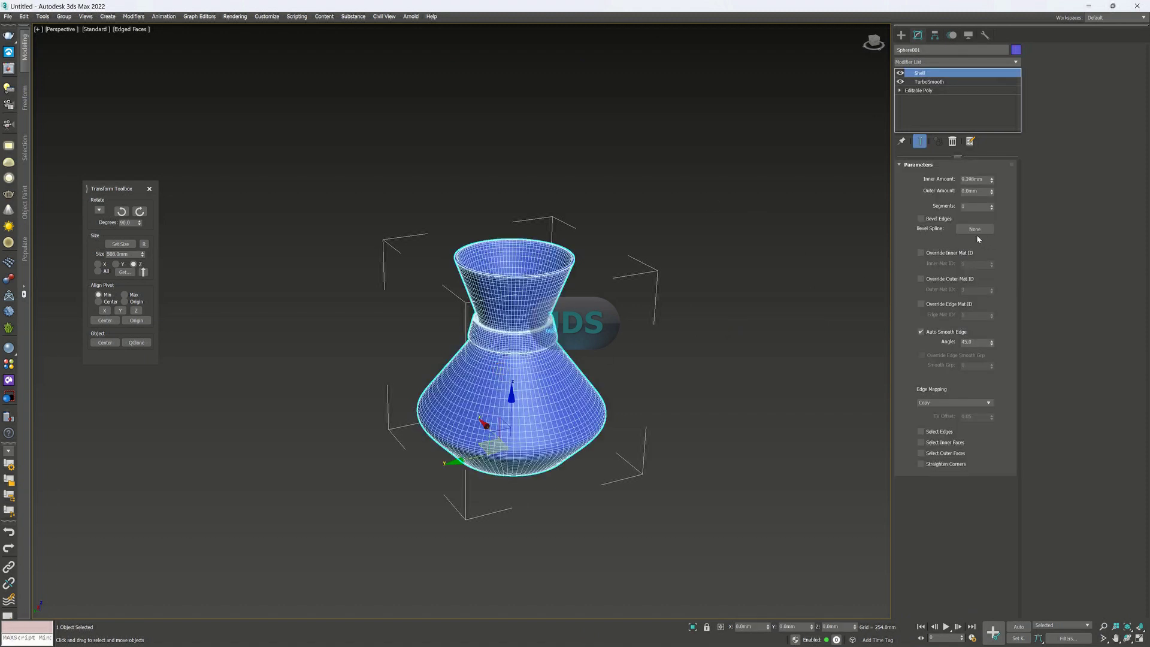
middle_drag(556, 388, 558, 365)
scroll(558, 365, up, 4)
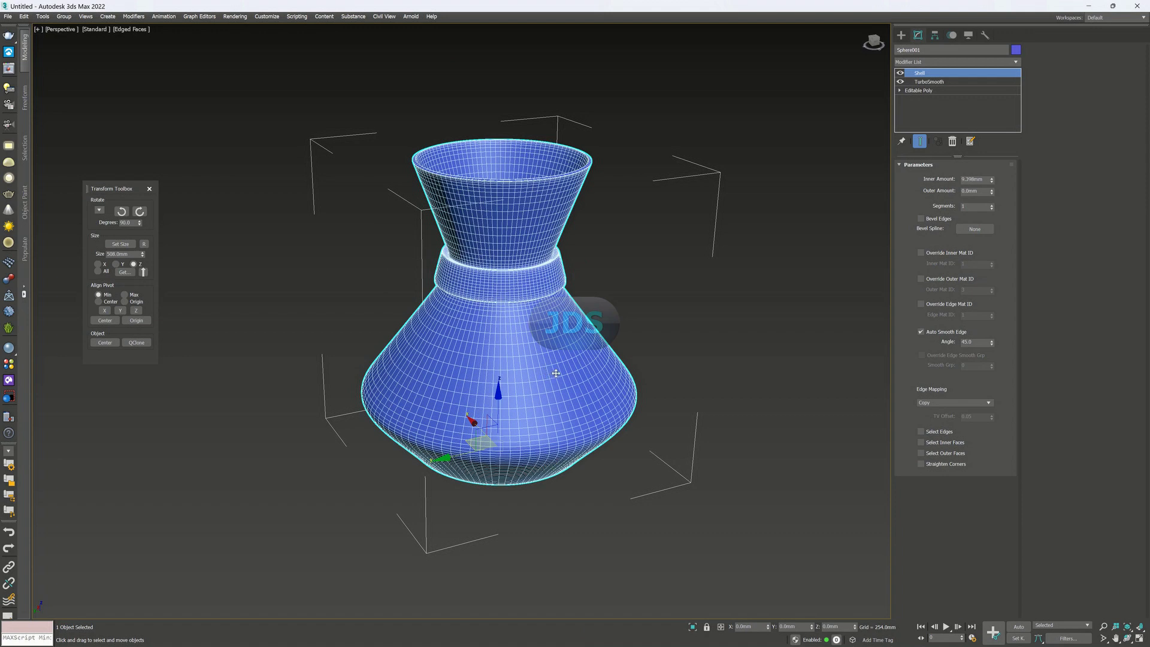
click(620, 307)
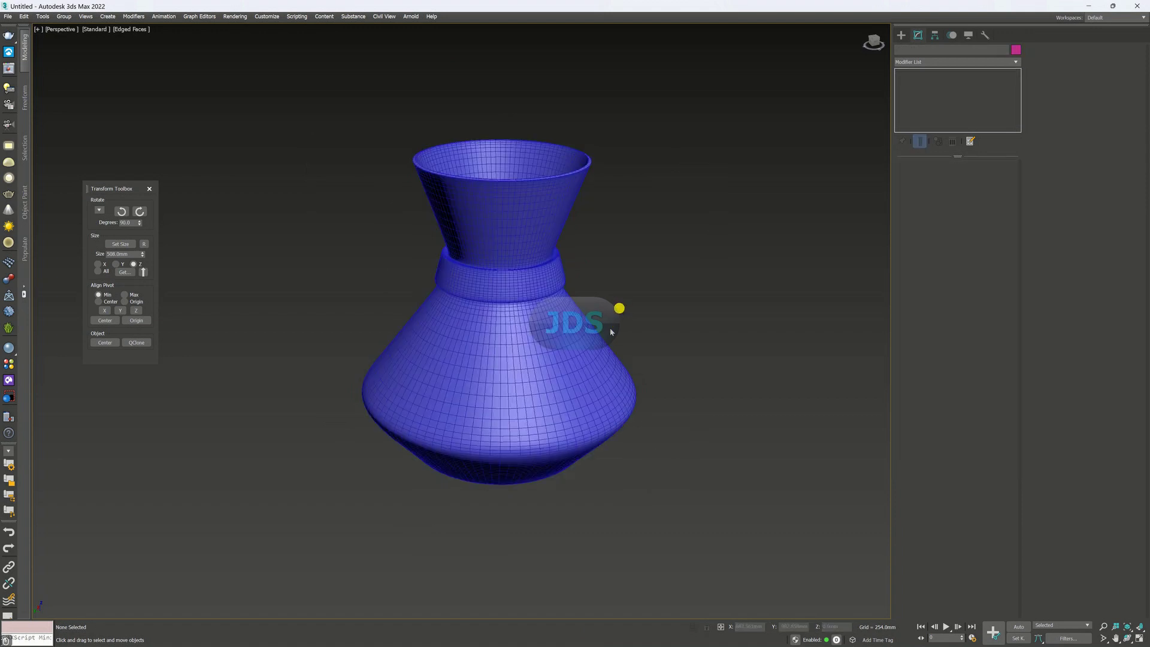
click(518, 308)
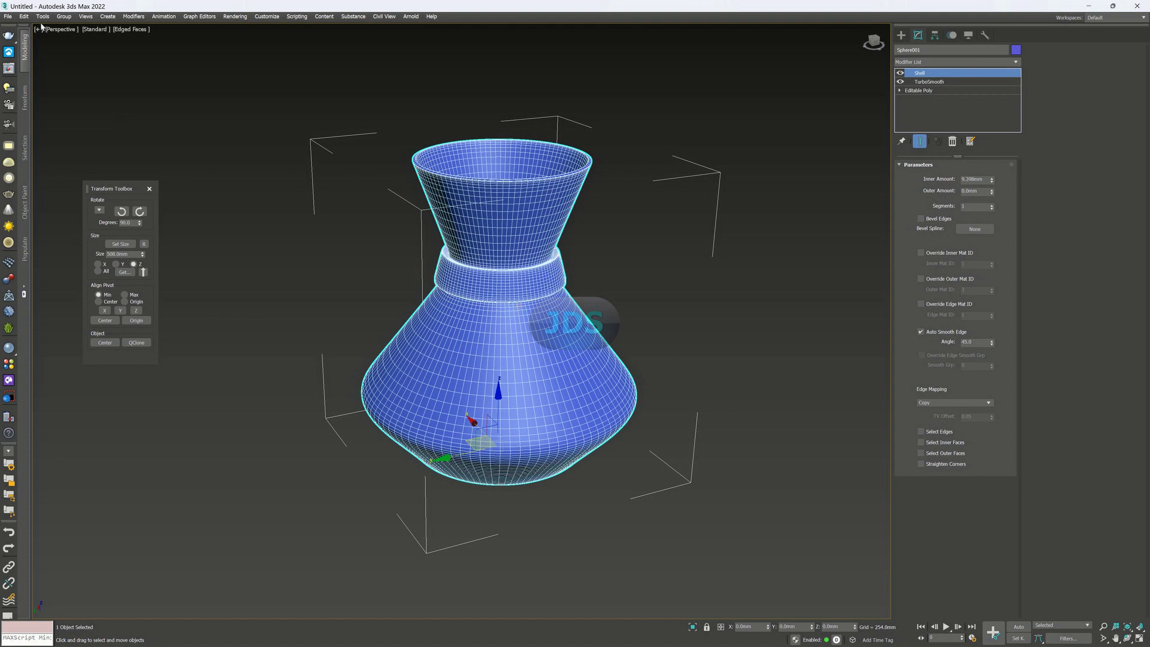
click(647, 300)
click(505, 316)
Switch to Front view, hide edged faces with F4, and reframe the vase.
click(874, 42)
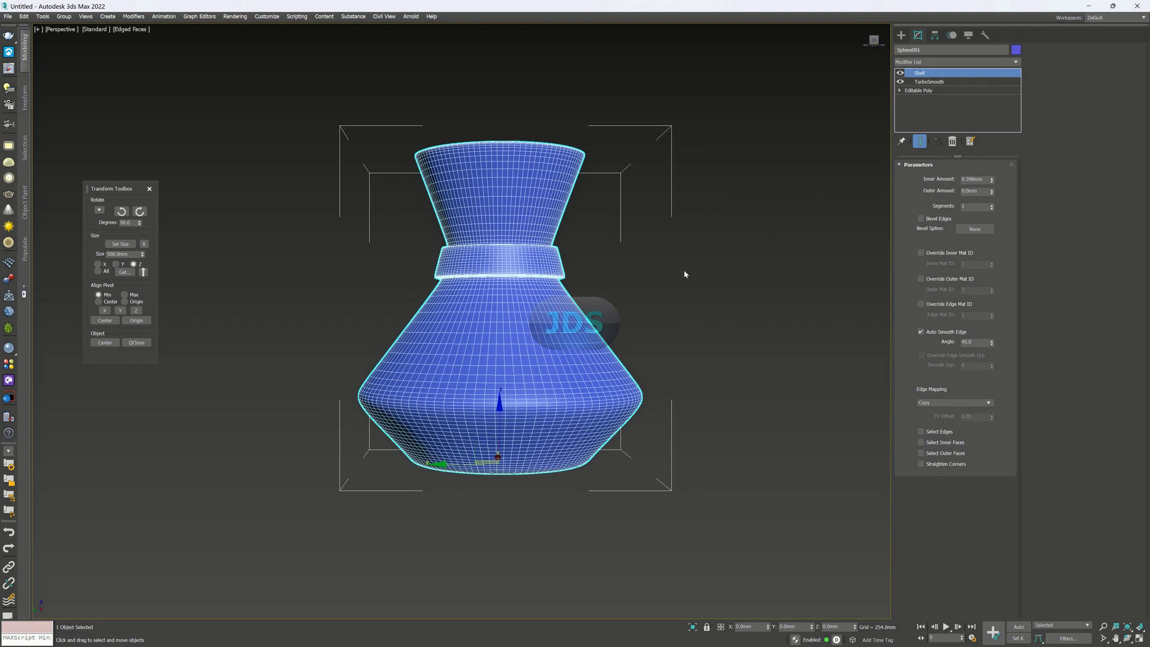
click(684, 270)
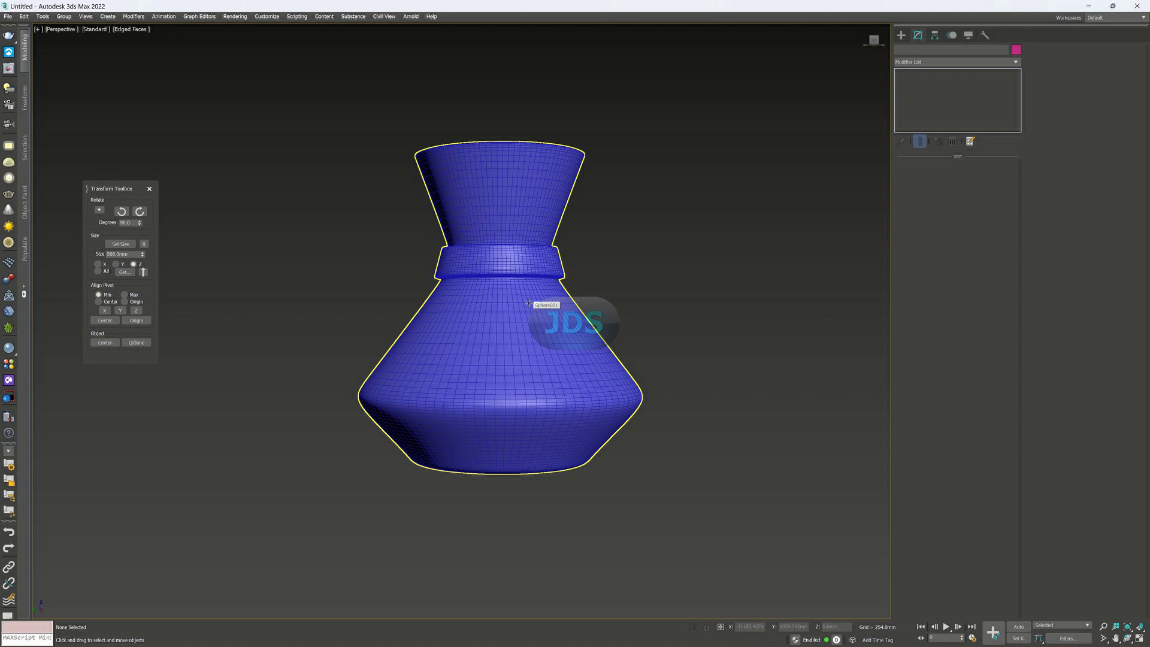
key(F4)
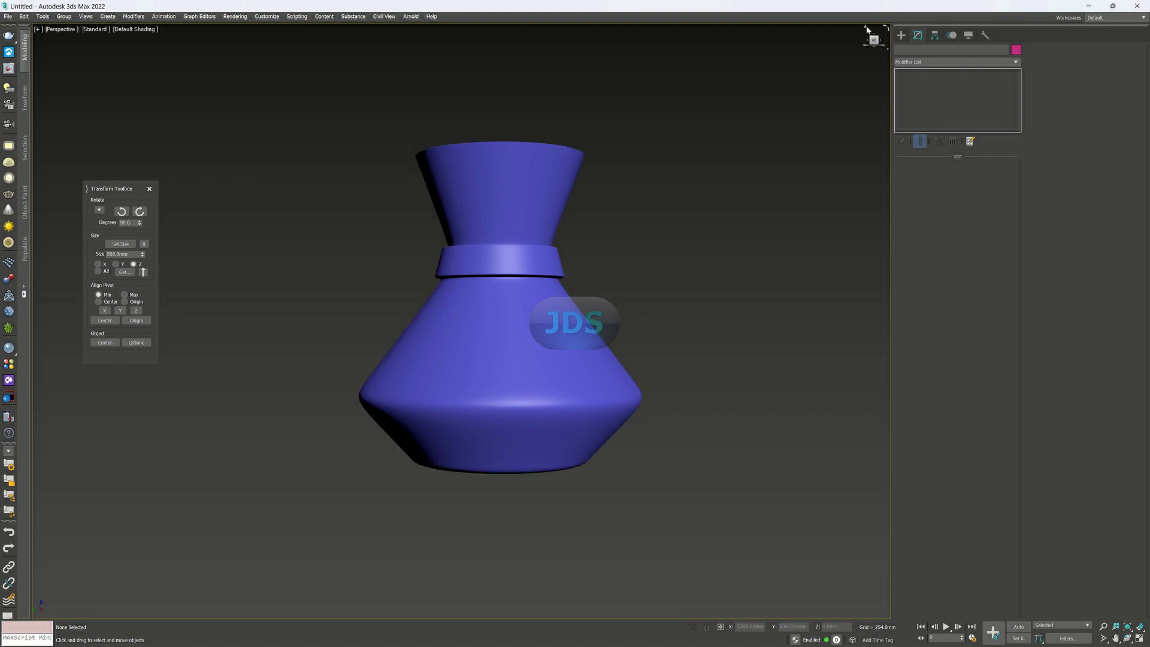
scroll(671, 143, down, 8)
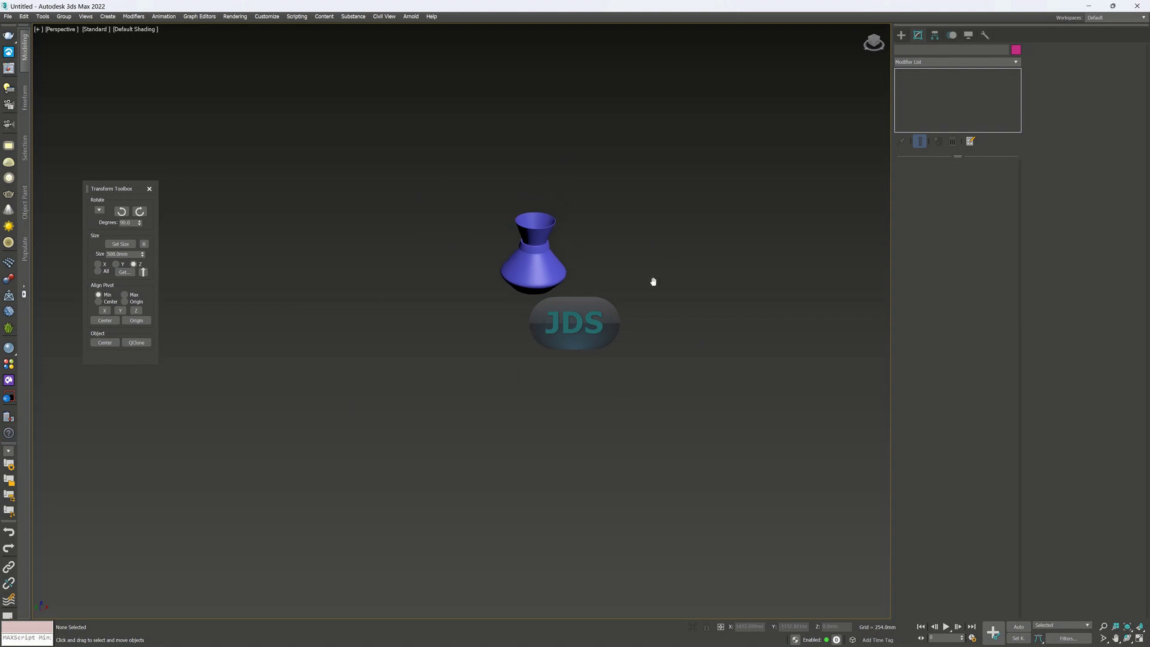
middle_drag(662, 262, 544, 344)
scroll(543, 332, up, 5)
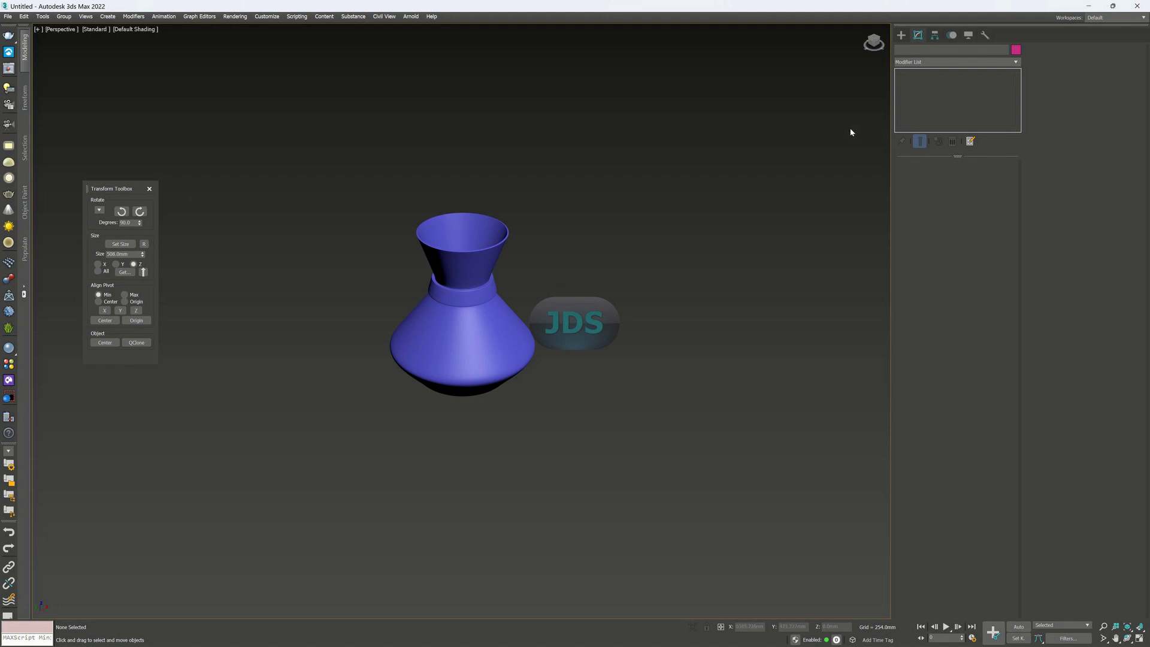
click(901, 35)
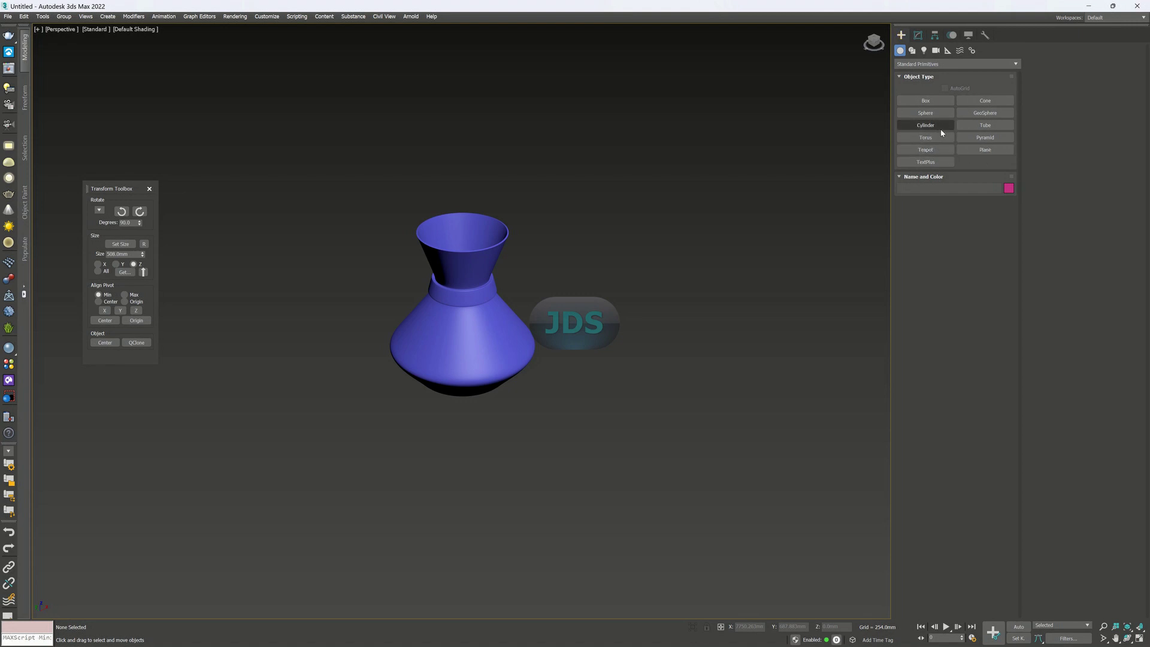
Create a large Plane in Top view, centre it on the origin, and slide it back along Y.
click(993, 152)
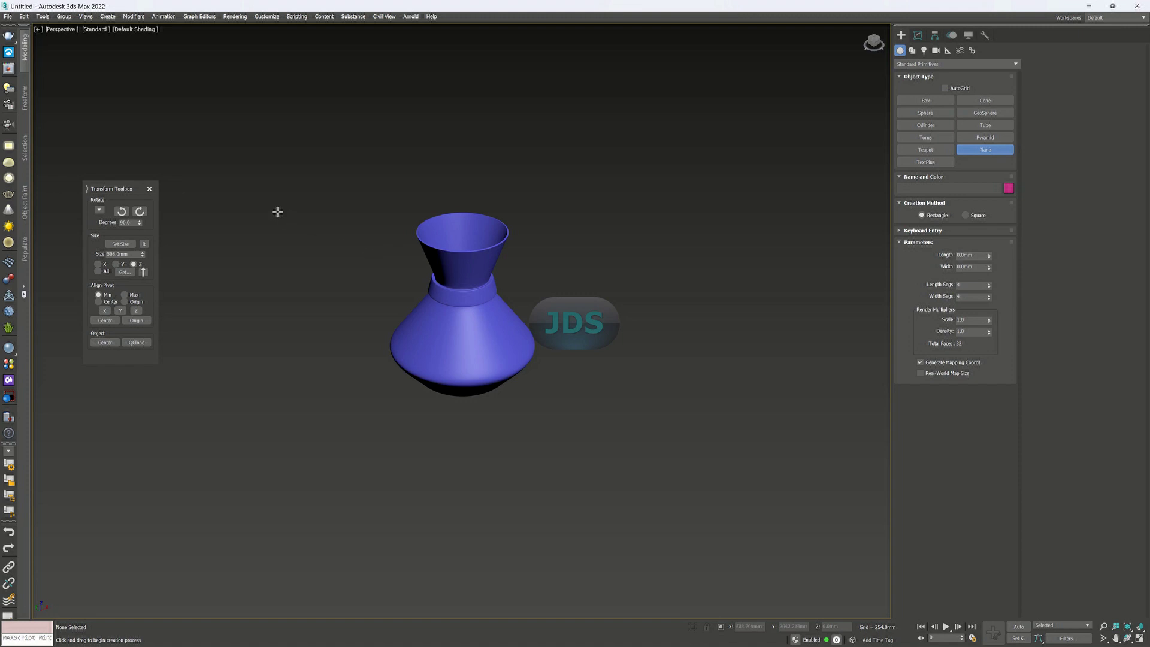
key(t)
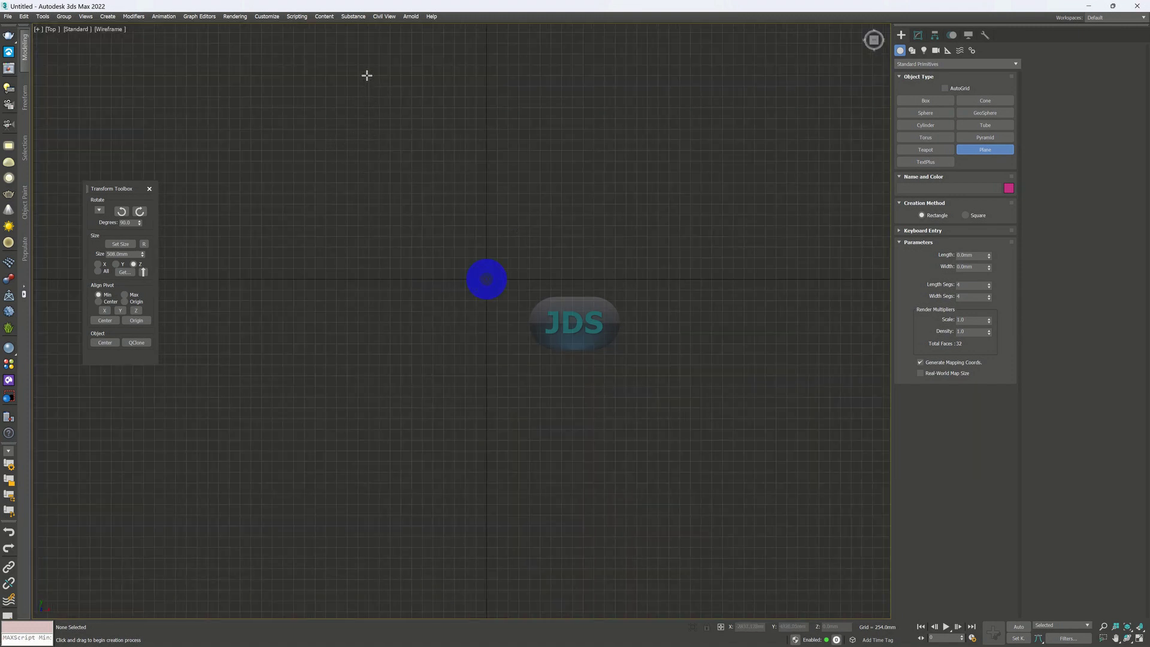
drag(367, 75, 491, 201)
drag(546, 253, 730, 602)
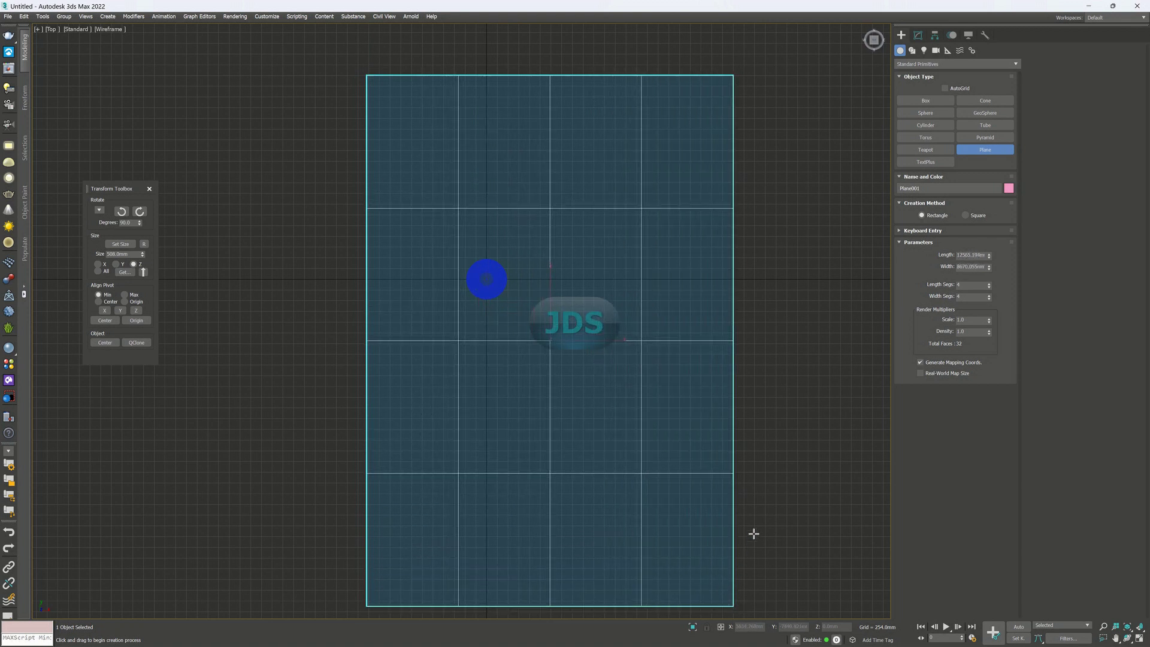
right_click(751, 496)
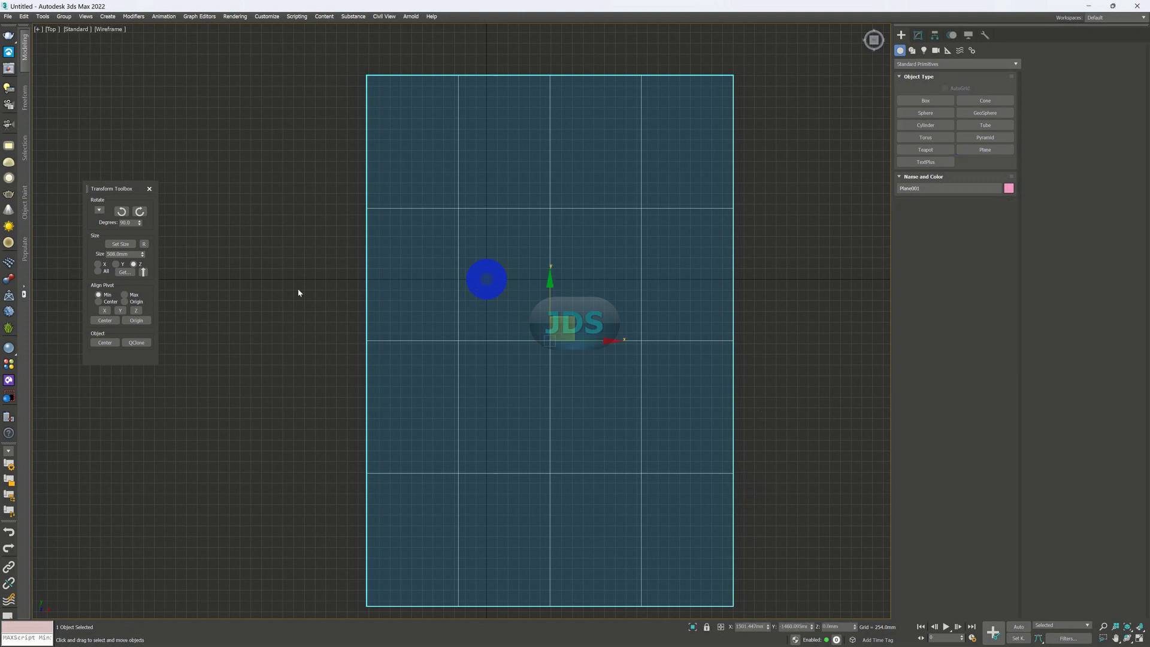
click(104, 341)
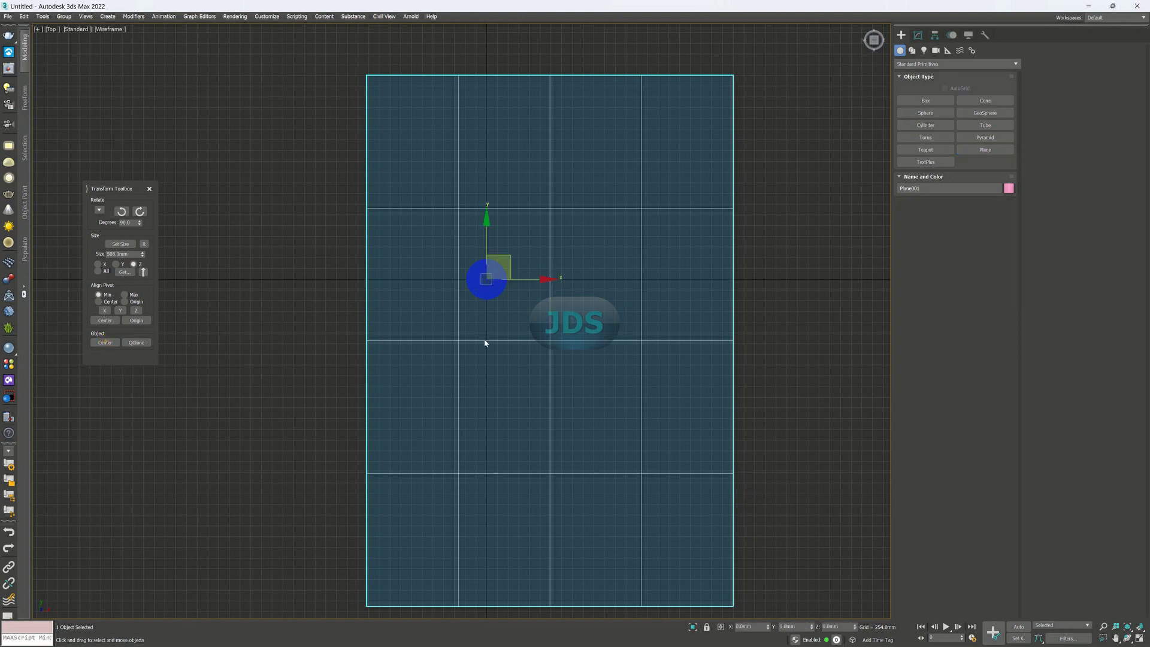
click(251, 323)
scroll(516, 326, down, 3)
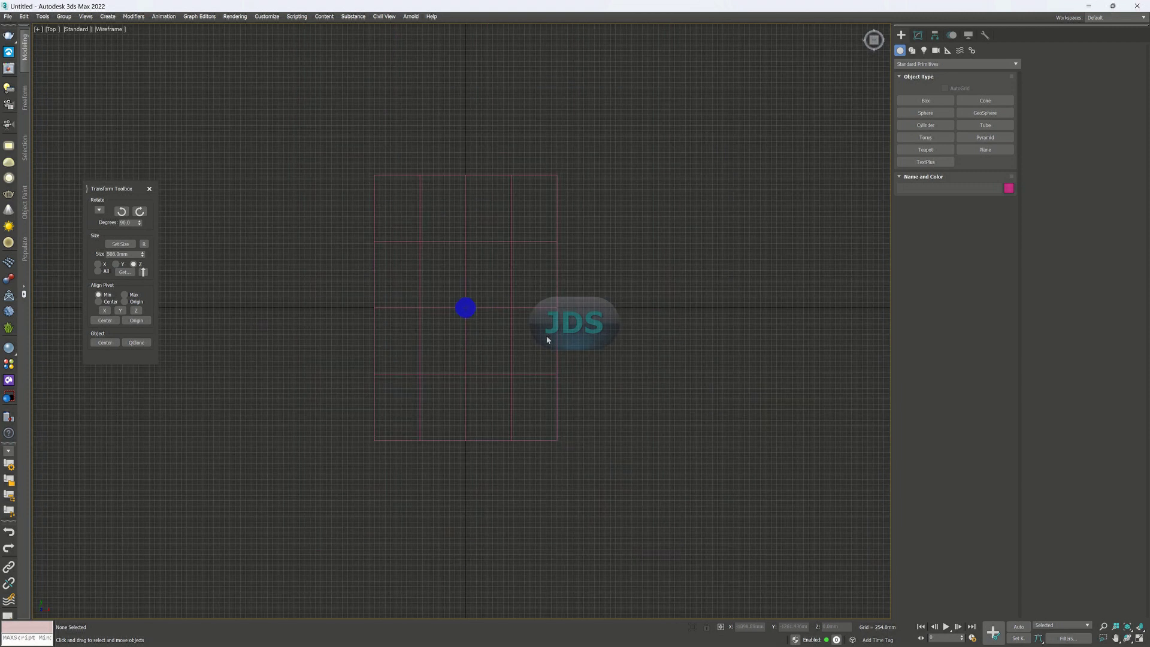
click(514, 308)
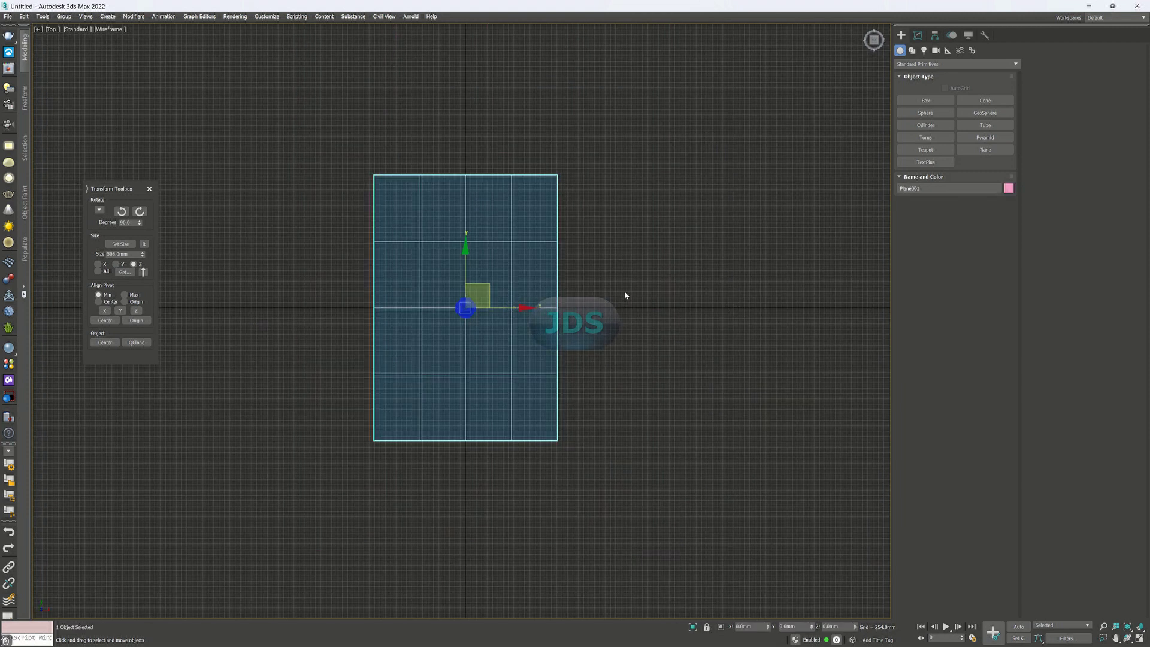
drag(467, 256, 473, 210)
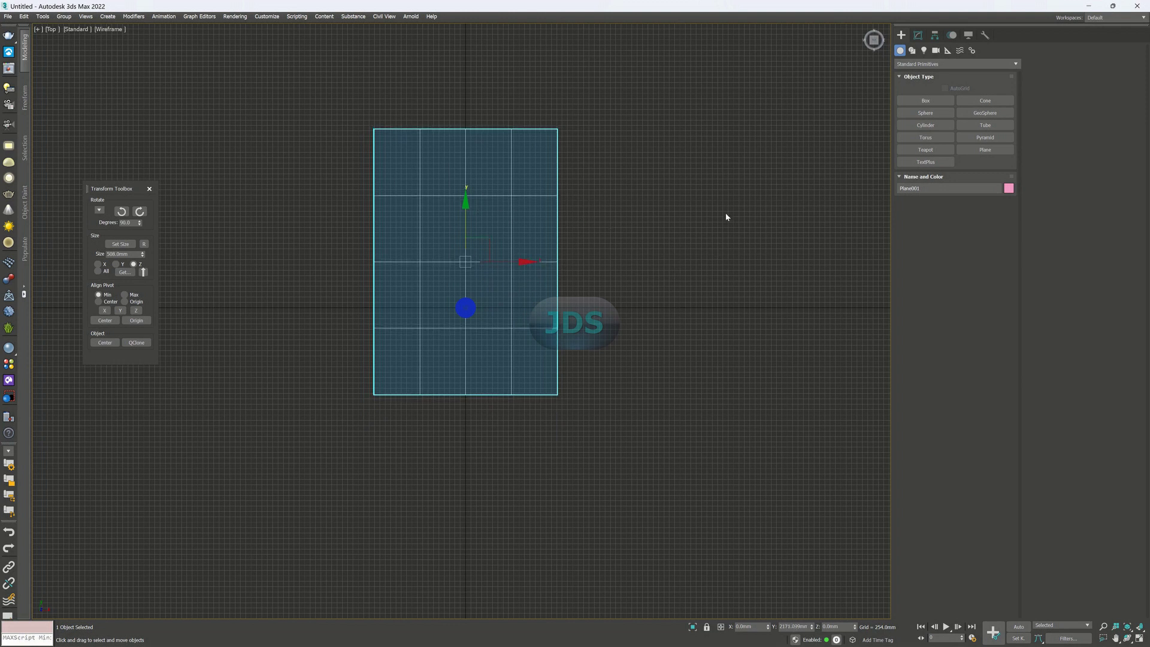
right_click(547, 217)
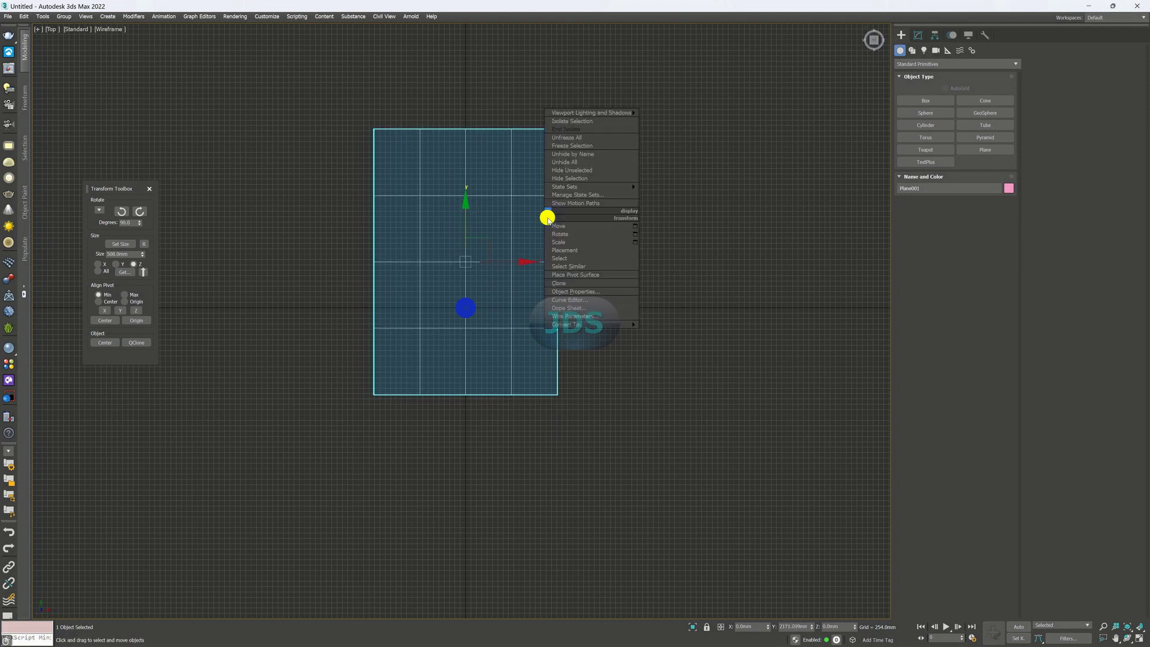
Convert the plane to Editable Poly and select its back three vertex rows in Left view.
mouse_move(599, 324)
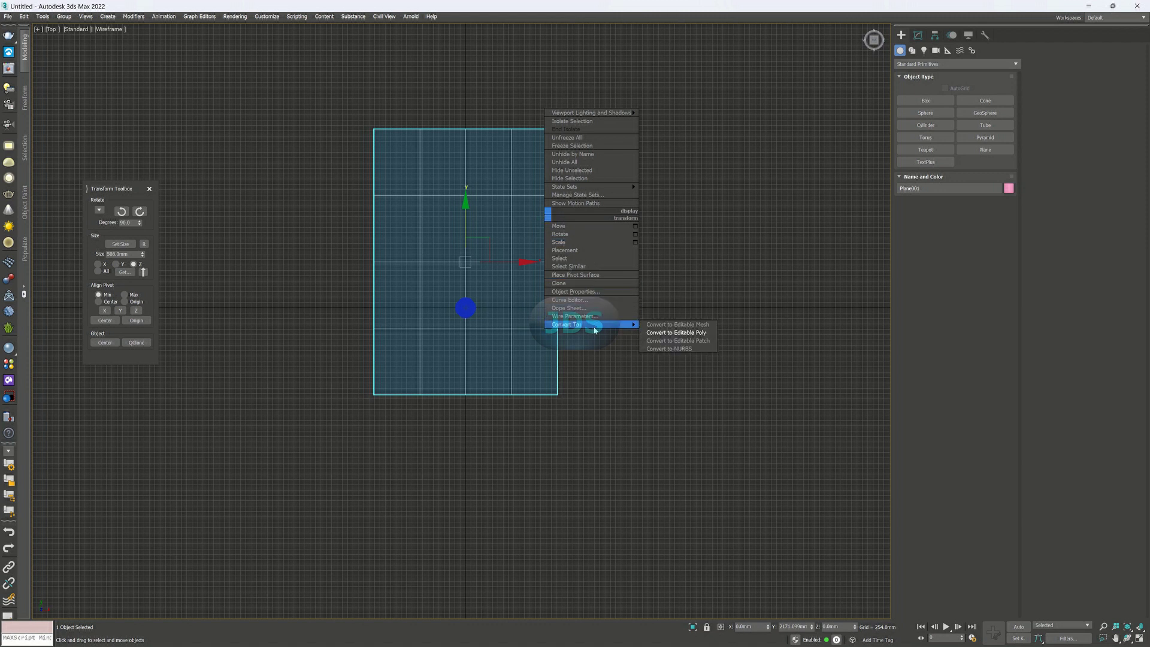
click(657, 332)
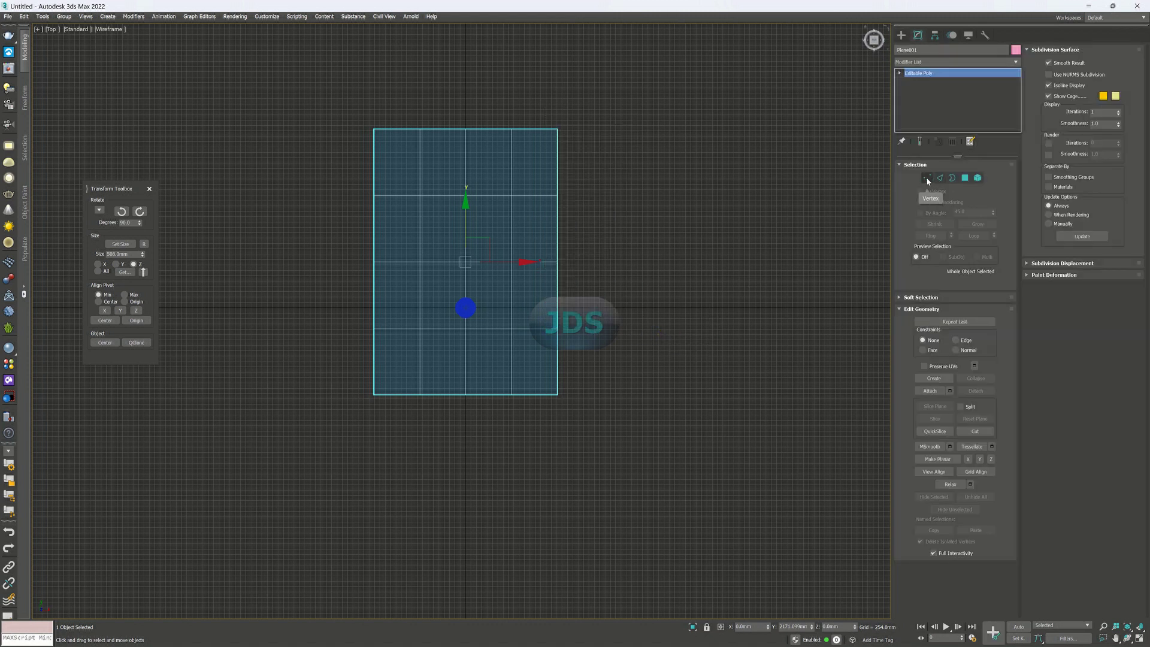
click(927, 178)
drag(319, 105, 617, 263)
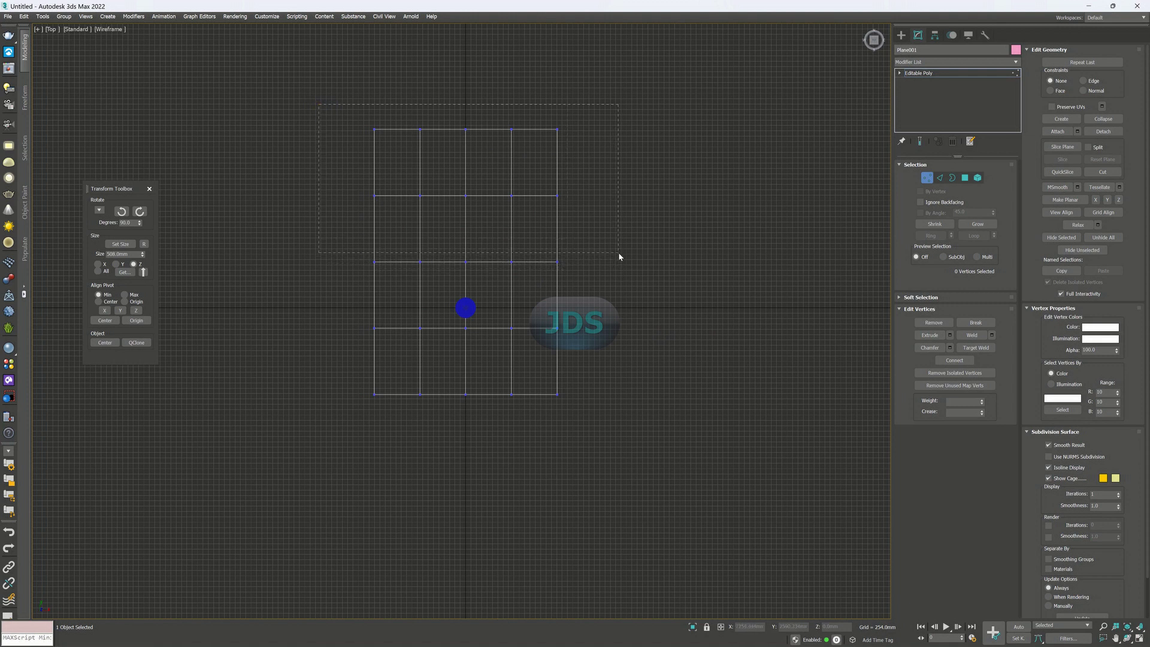
drag(620, 271, 620, 271)
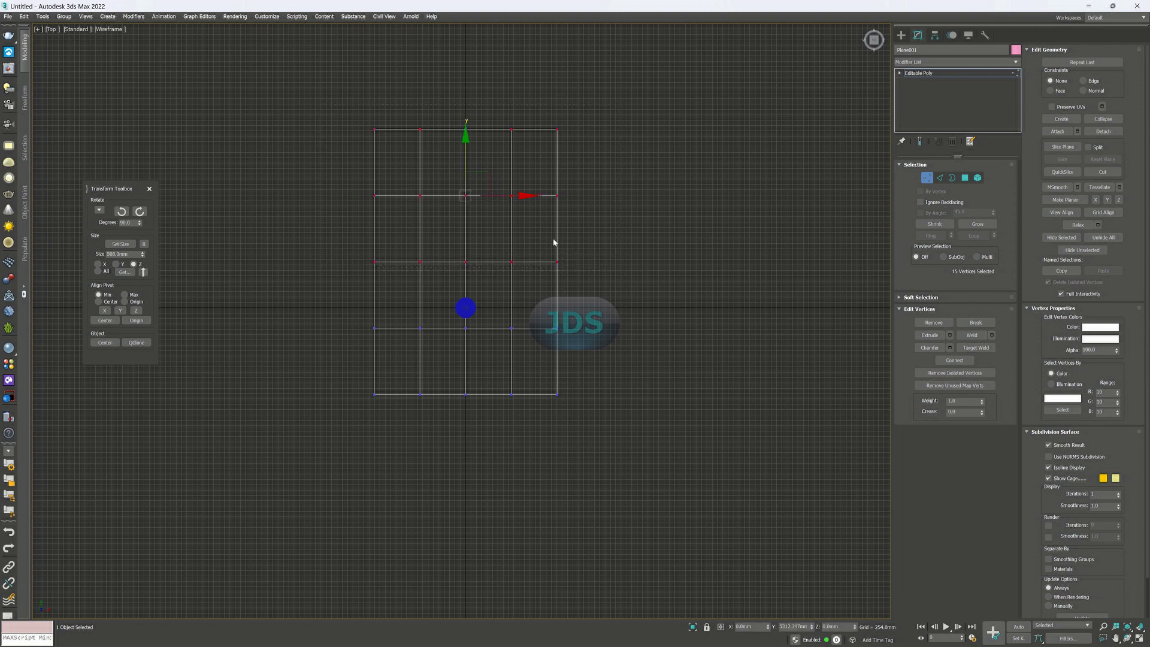
key(l)
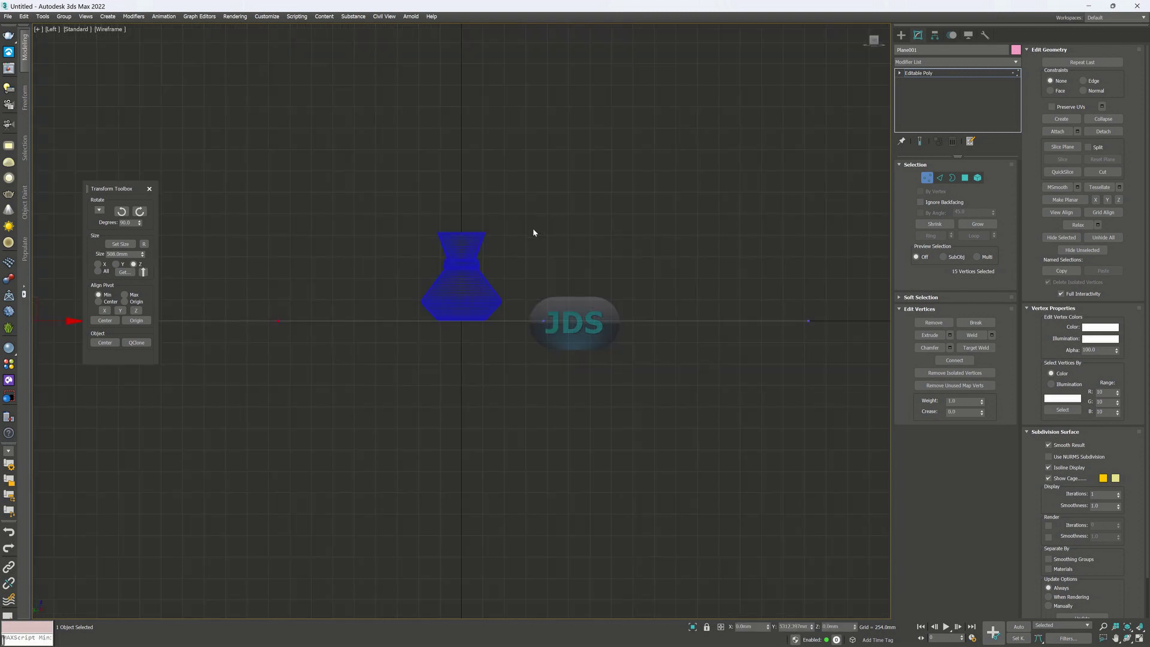
scroll(440, 350, down, 3)
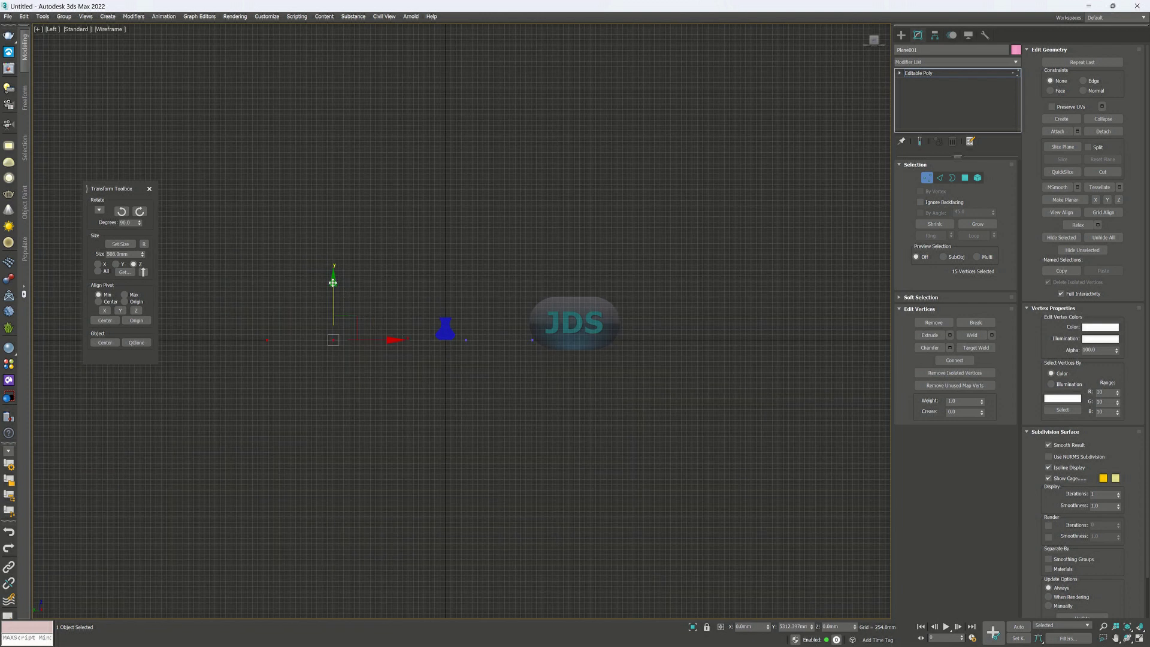
Rotate the back vertices up to vertical and move the raised section upward.
key(e)
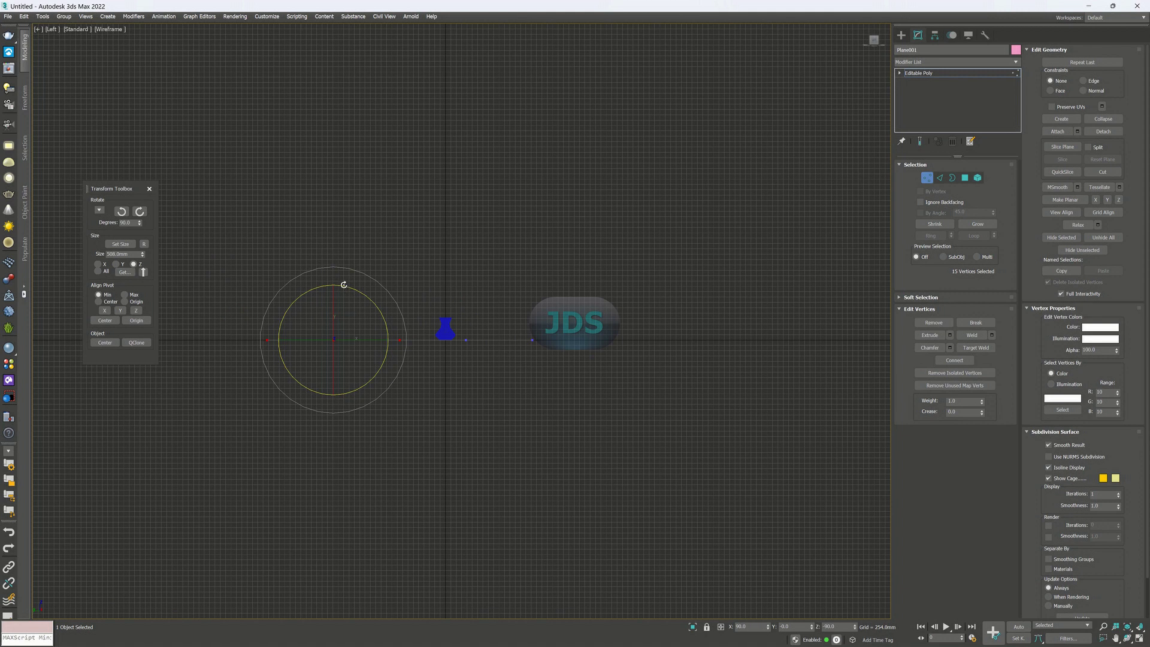
drag(346, 286, 358, 290)
drag(357, 290, 370, 301)
click(470, 227)
drag(290, 231, 368, 436)
key(w)
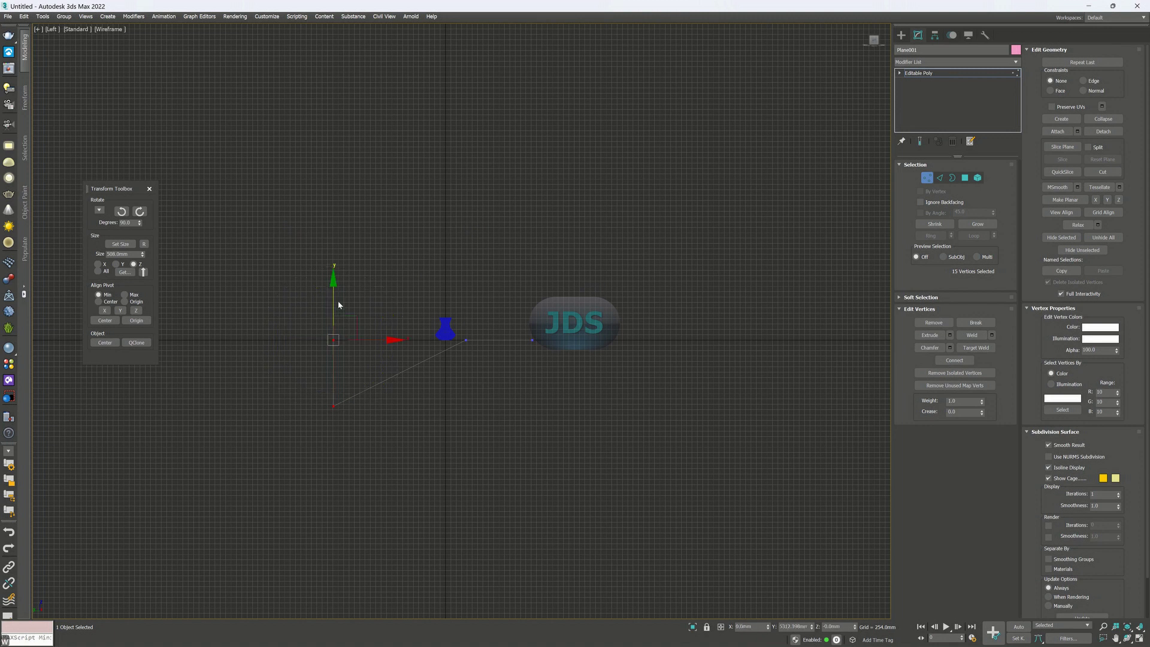
drag(335, 287, 337, 220)
Flatten the floor-line vertices with Make Planar Z and raise the wall's vertices higher.
drag(307, 336, 595, 410)
click(1118, 199)
click(467, 432)
mouse_move(308, 171)
mouse_down()
mouse_move(354, 290)
mouse_move(351, 349)
mouse_move(352, 324)
mouse_up()
click(332, 184)
drag(342, 136, 354, 82)
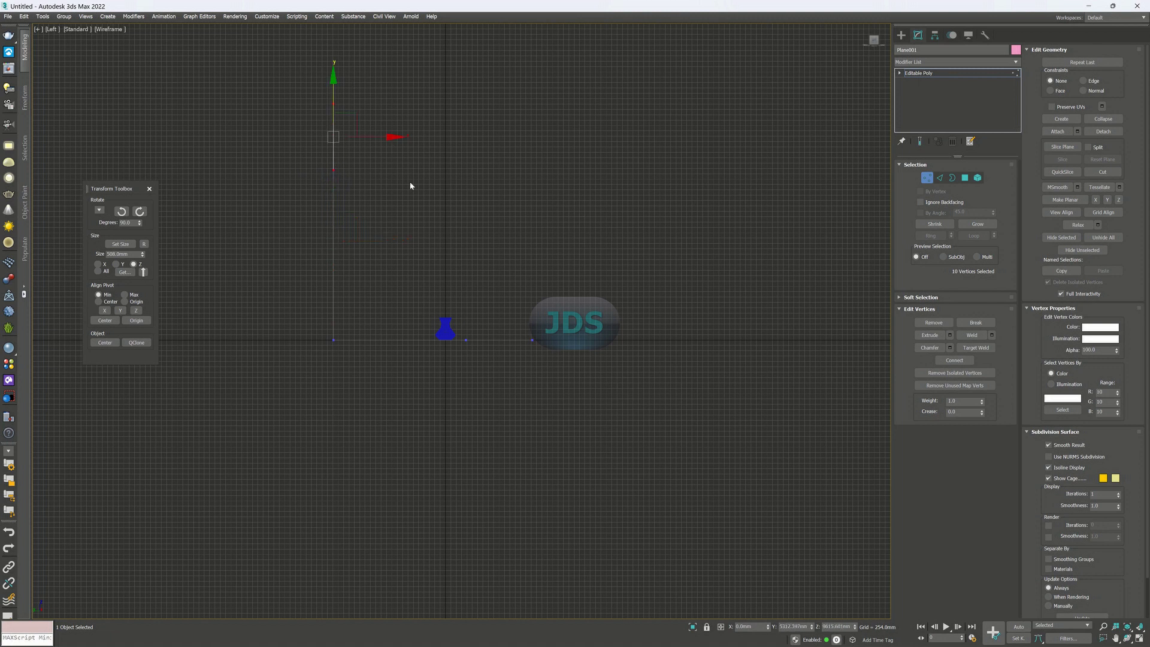
click(625, 222)
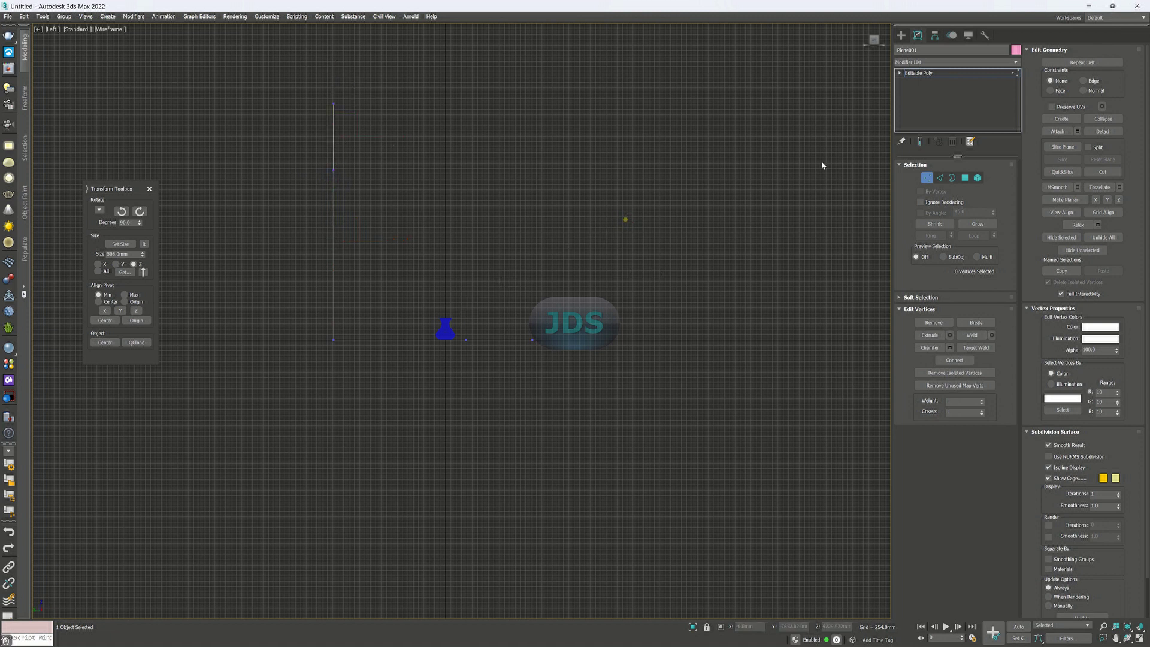
click(867, 30)
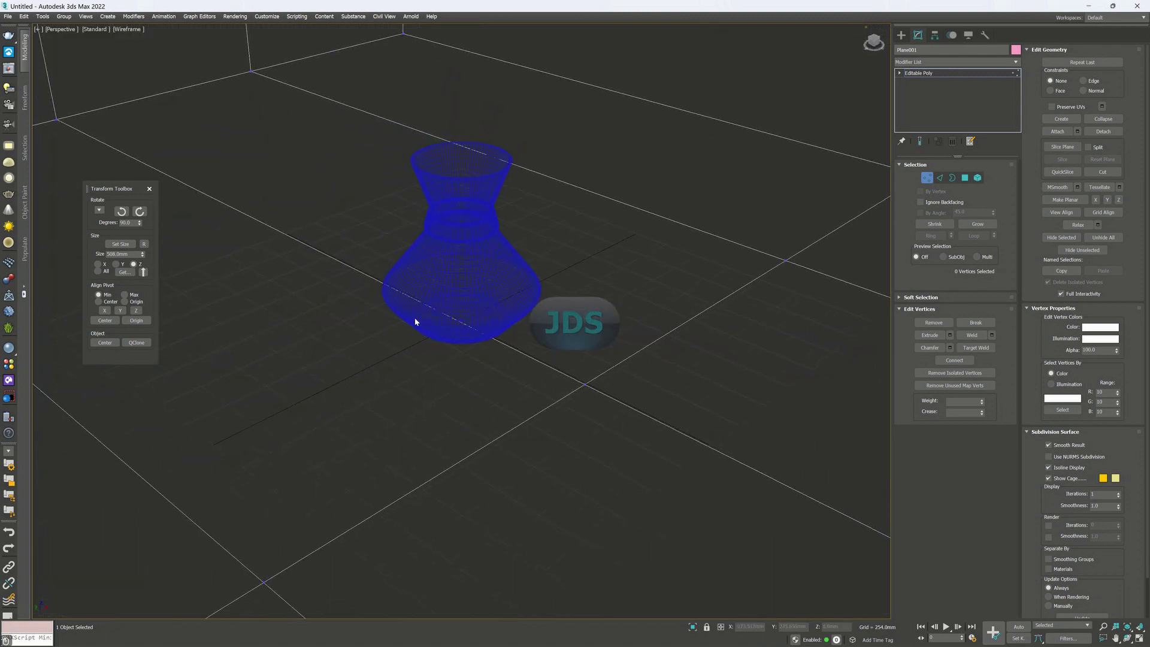
Leave vertex editing on the backdrop and switch the viewport from edged to plain shading.
click(656, 187)
click(770, 377)
alt+middle_drag(648, 254, 587, 292)
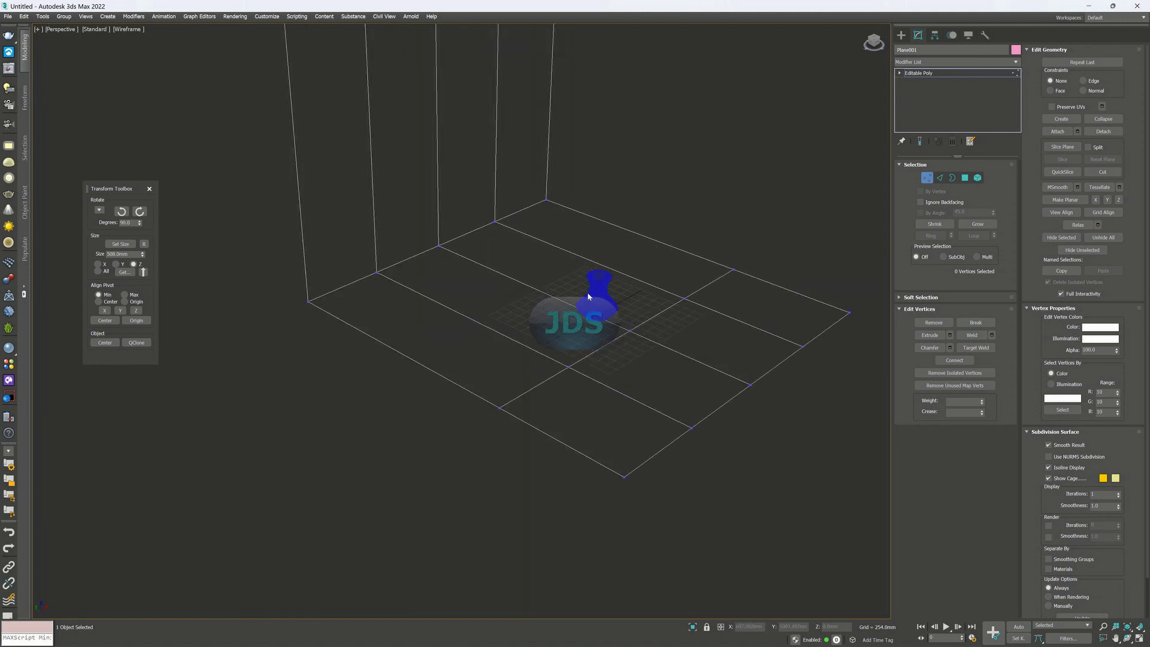
click(597, 296)
click(902, 35)
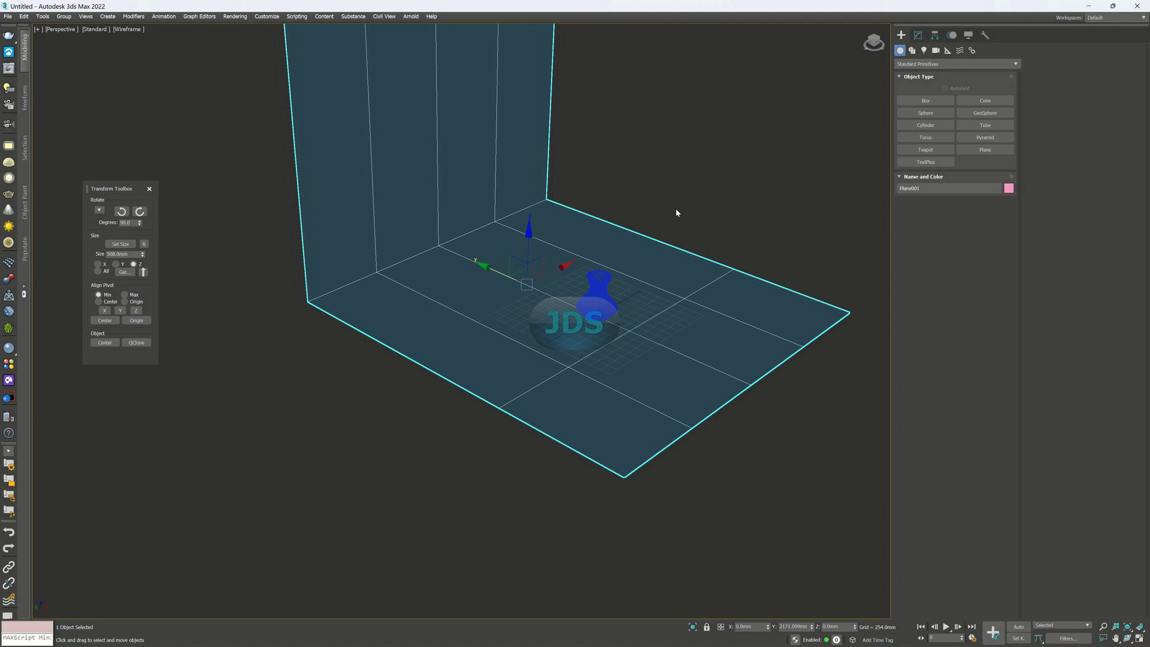
key(F3)
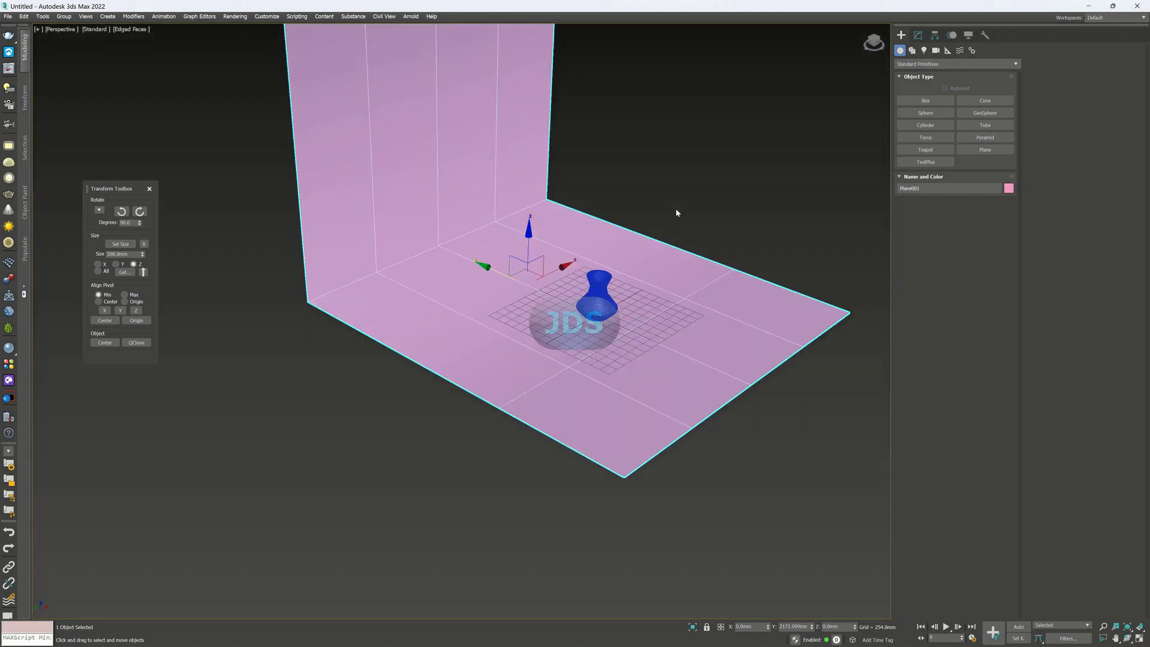
key(F4)
Select the vase and view it against the back wall.
click(688, 195)
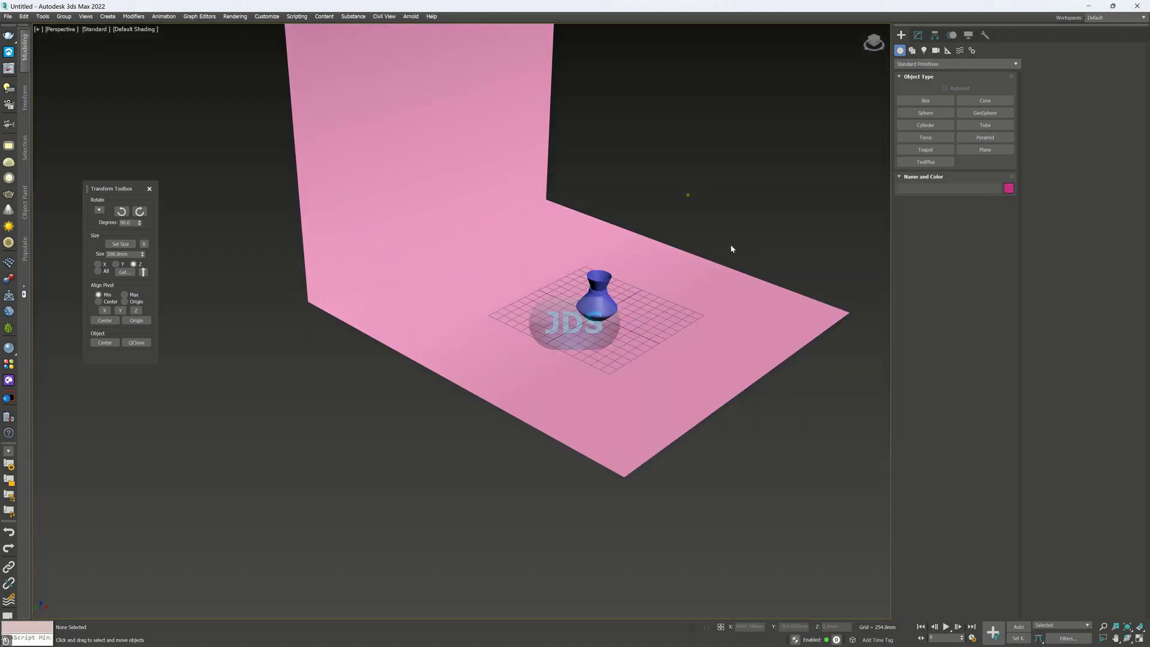
click(602, 305)
alt+middle_drag(680, 360, 650, 293)
scroll(541, 275, down, 2)
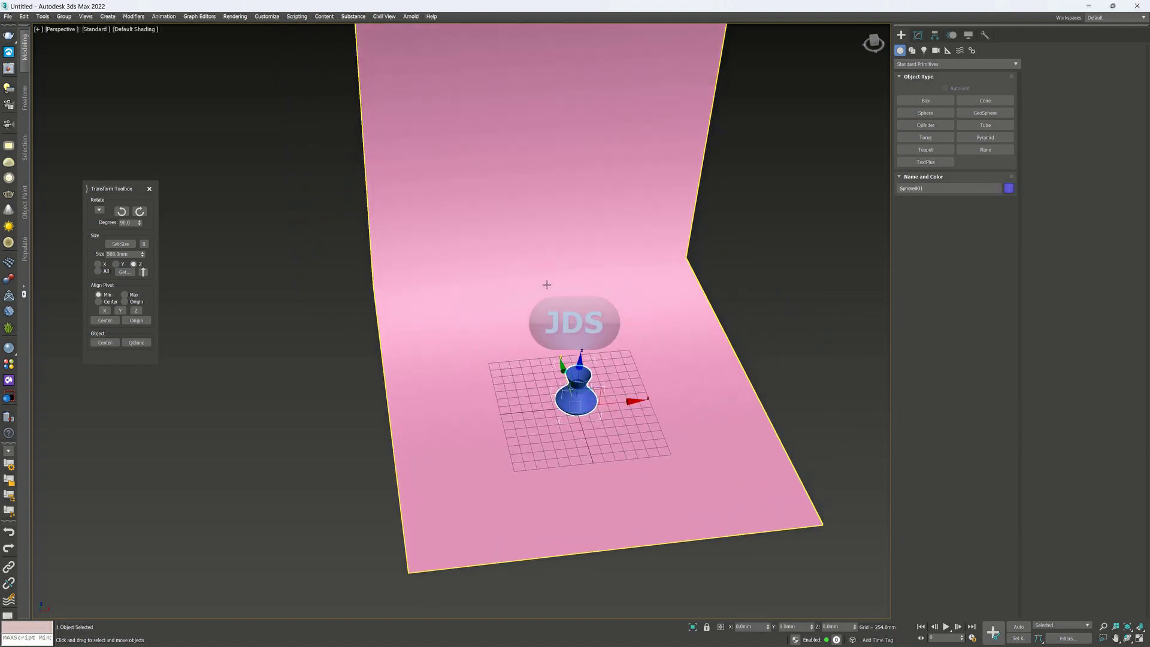
scroll(545, 262, down, 3)
scroll(570, 282, up, 2)
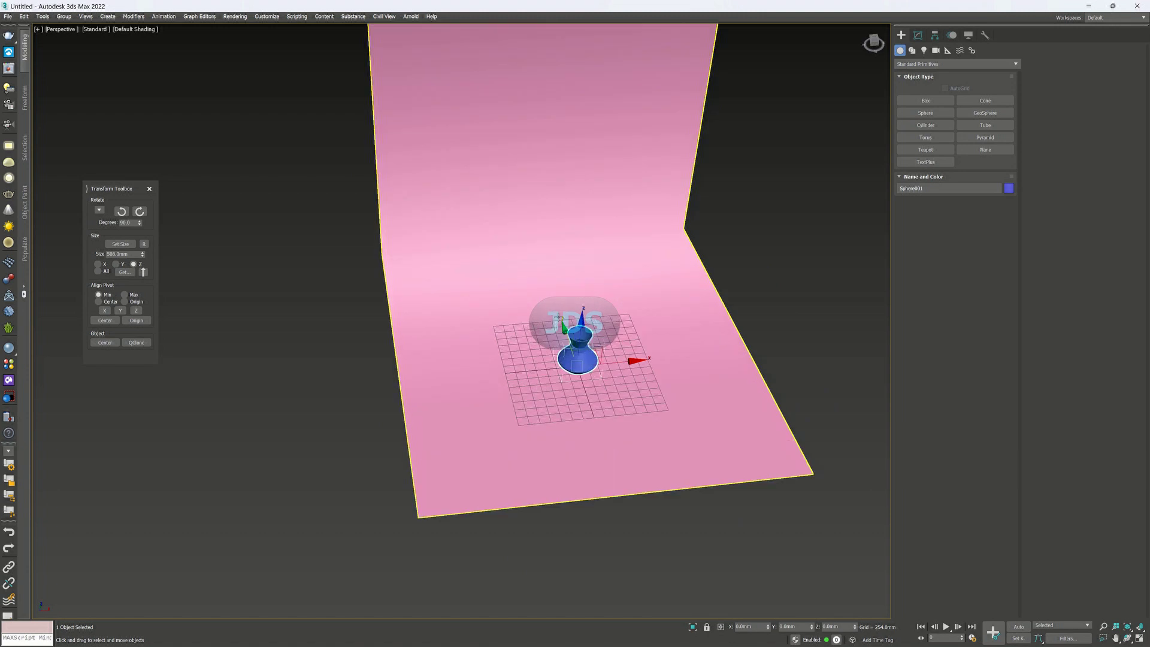
scroll(573, 257, up, 3)
alt+middle_drag(581, 386, 577, 341)
Raise the backdrop plane slightly along its vertical Z axis.
click(778, 303)
click(609, 431)
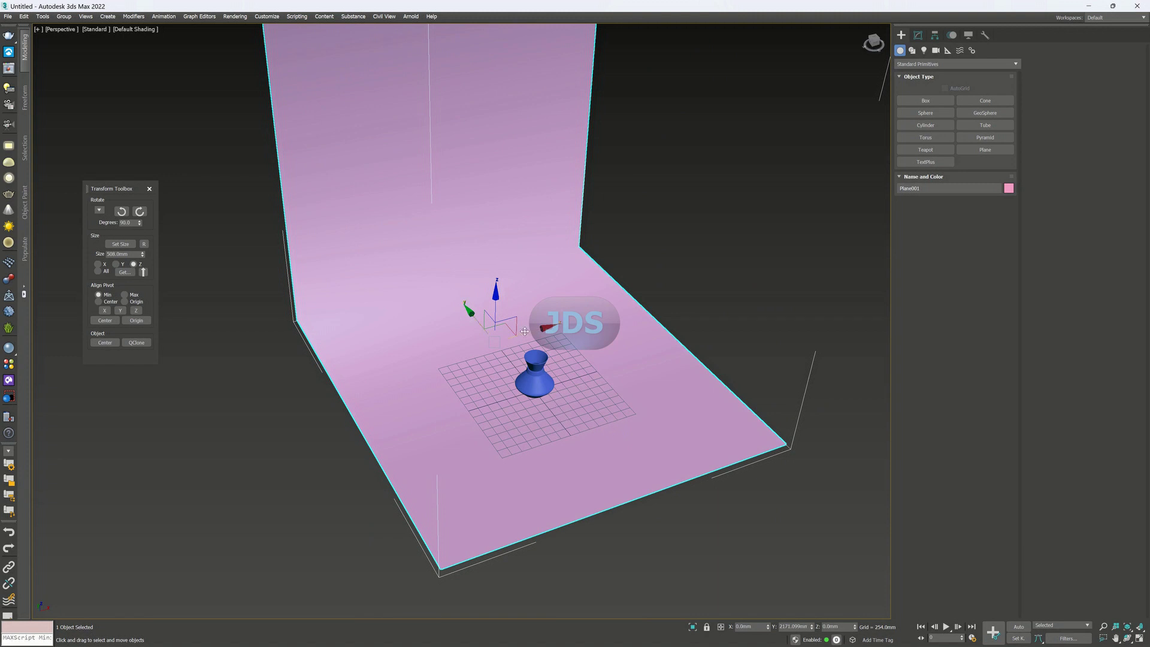
click(497, 297)
drag(496, 297, 498, 295)
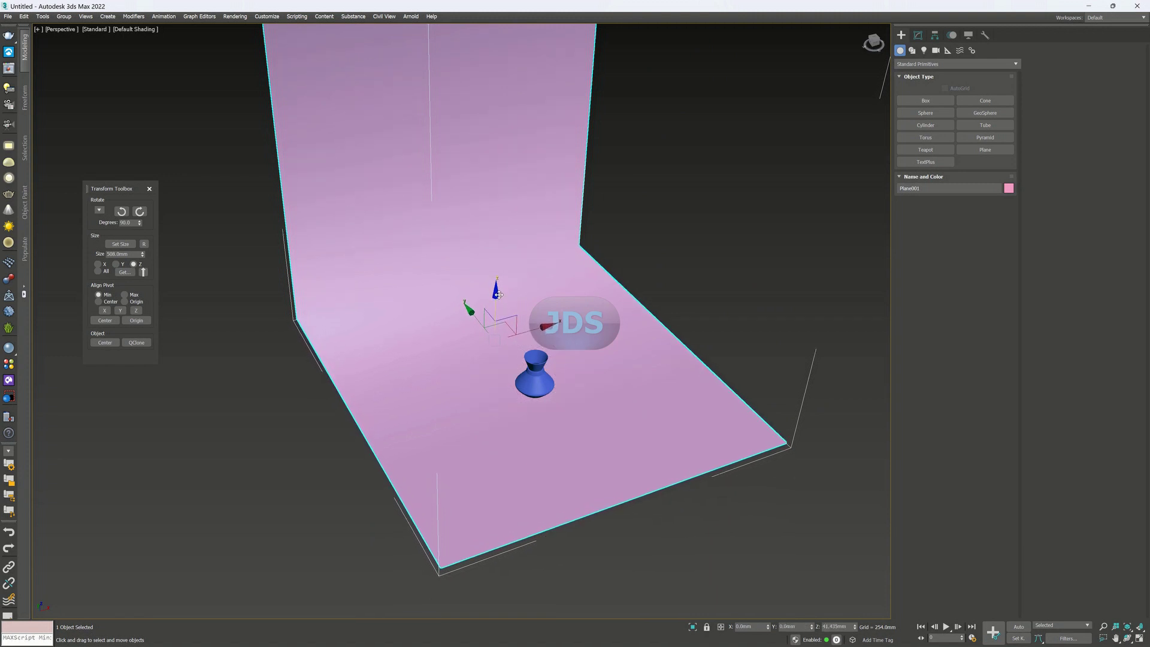
Adjust the blue vase in Front view until its base meets the backdrop floor, then return to Home view.
click(804, 269)
click(532, 384)
key(z)
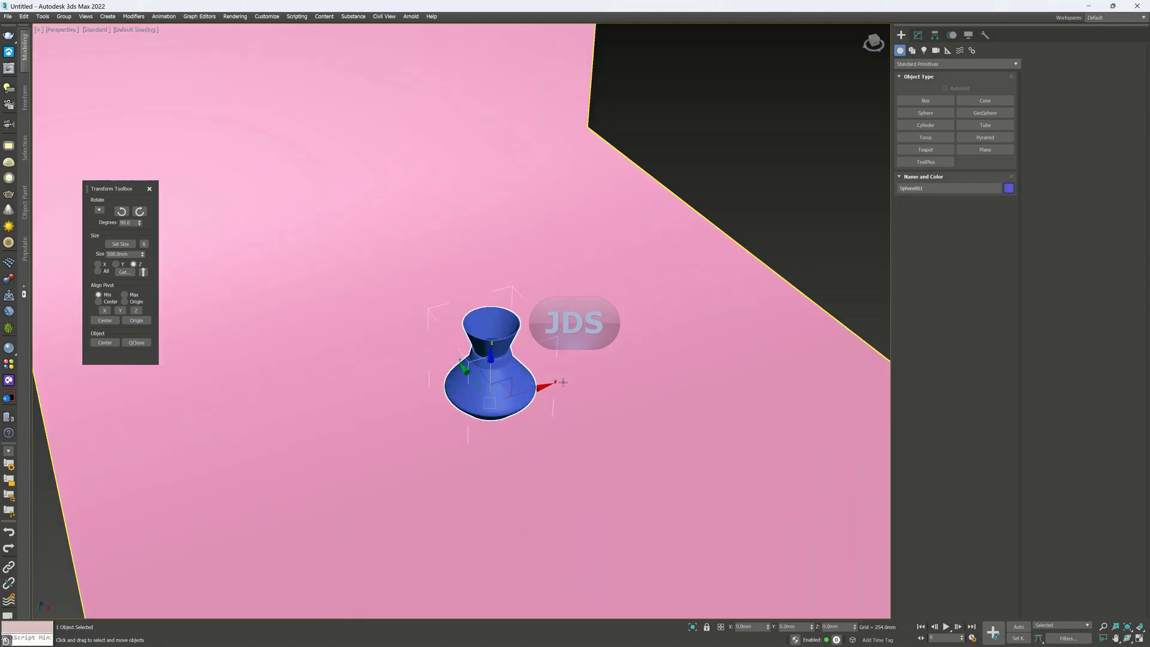
drag(491, 362, 491, 371)
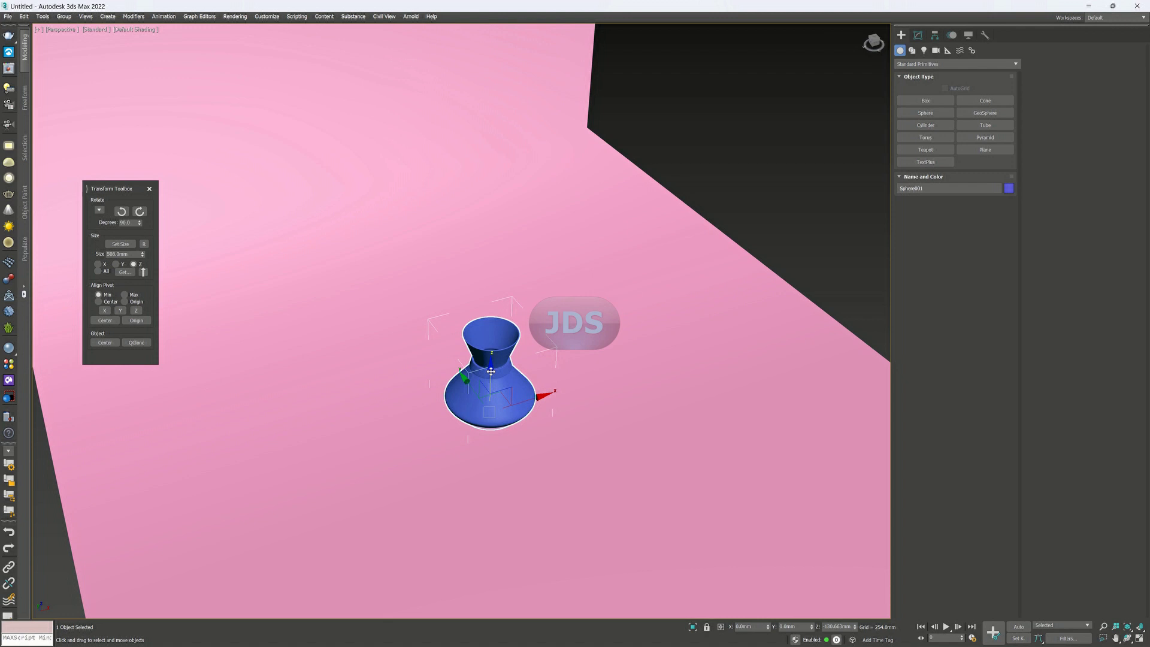
key(f)
key(z)
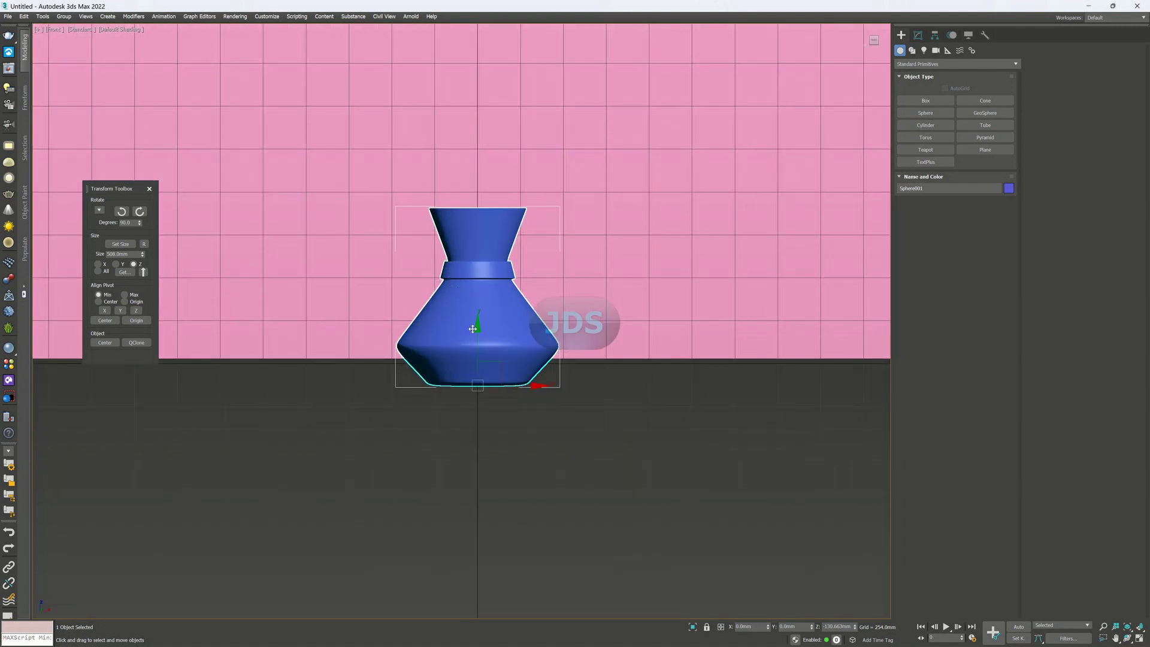
drag(479, 331, 484, 303)
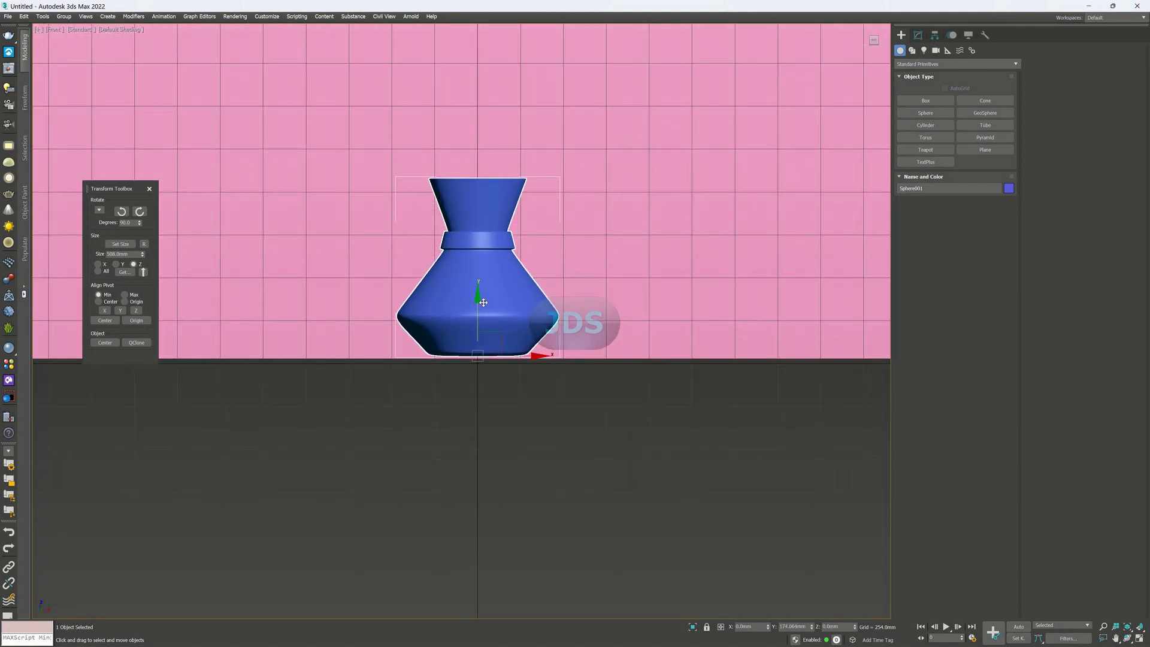
scroll(526, 411, down, 4)
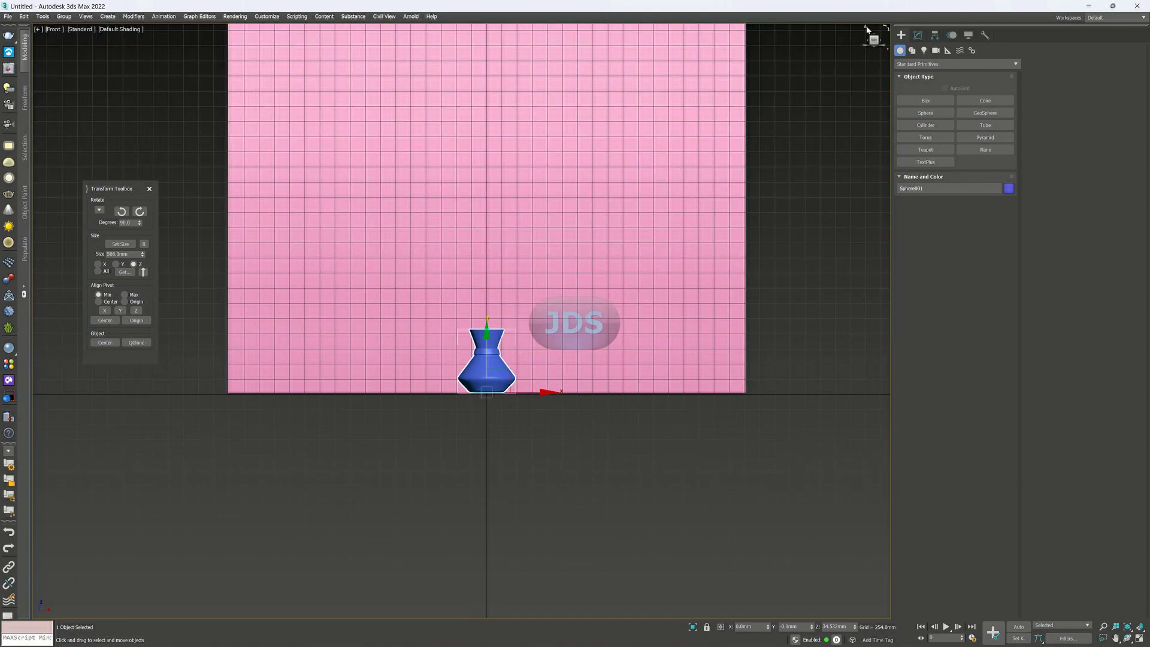
click(867, 29)
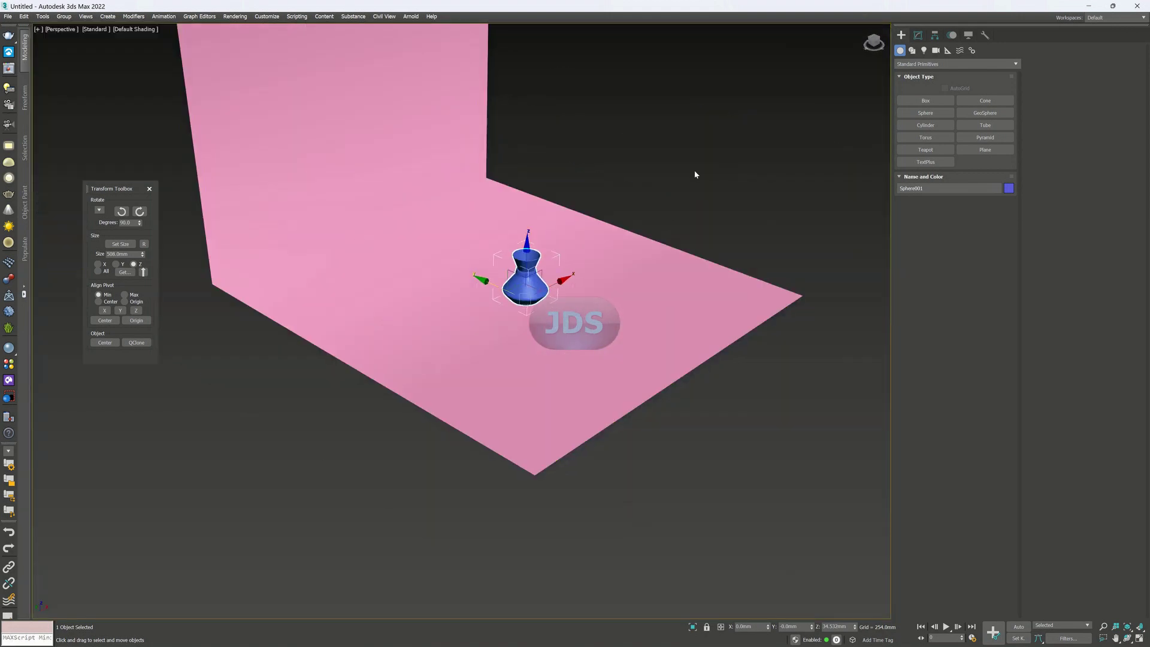
Deselect the vase and orbit to see the whole backdrop.
click(700, 155)
alt+middle_drag(585, 376, 662, 434)
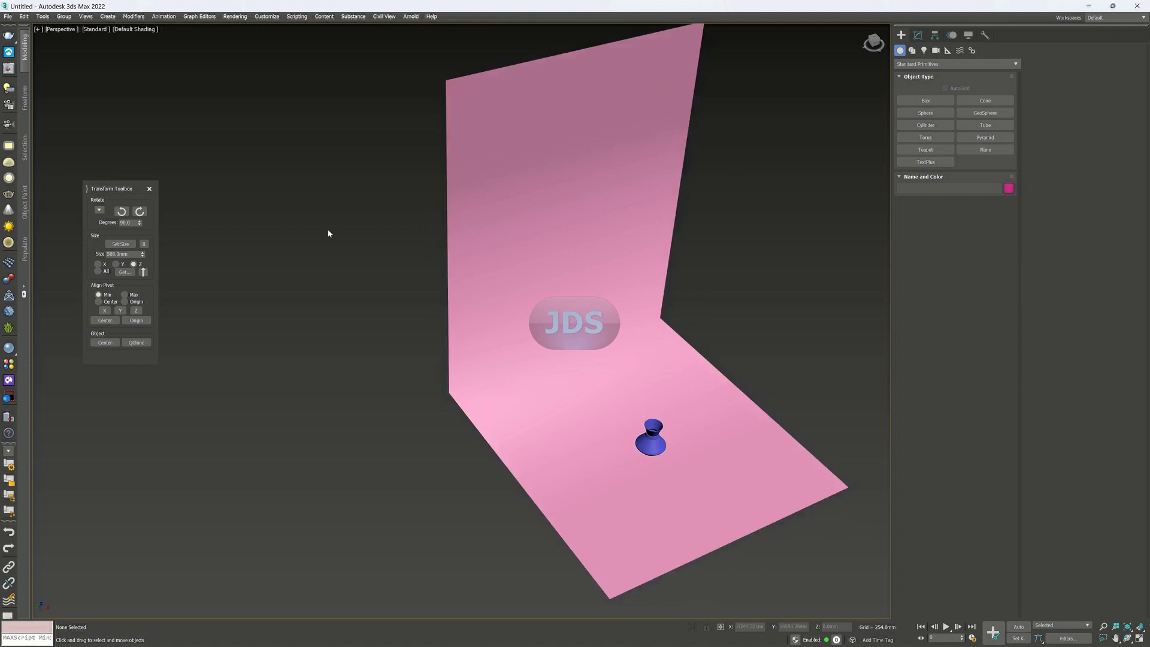
click(22, 18)
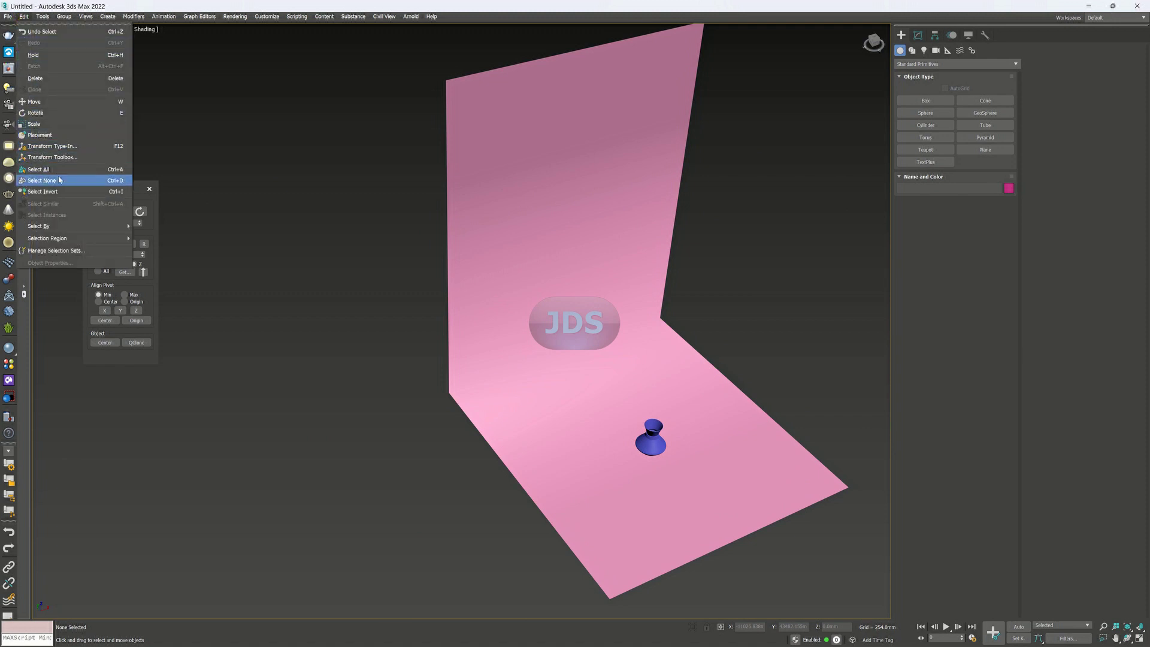
Import the carved chair STL file from the Desktop using the default STL import settings.
click(245, 145)
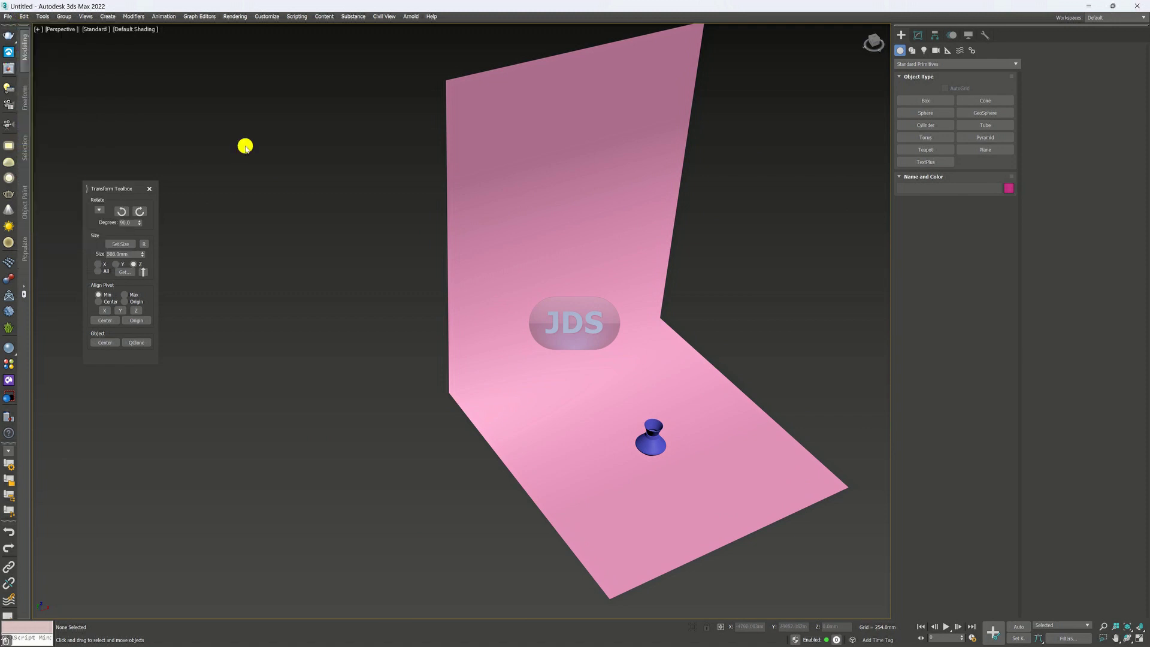
click(12, 19)
mouse_move(28, 160)
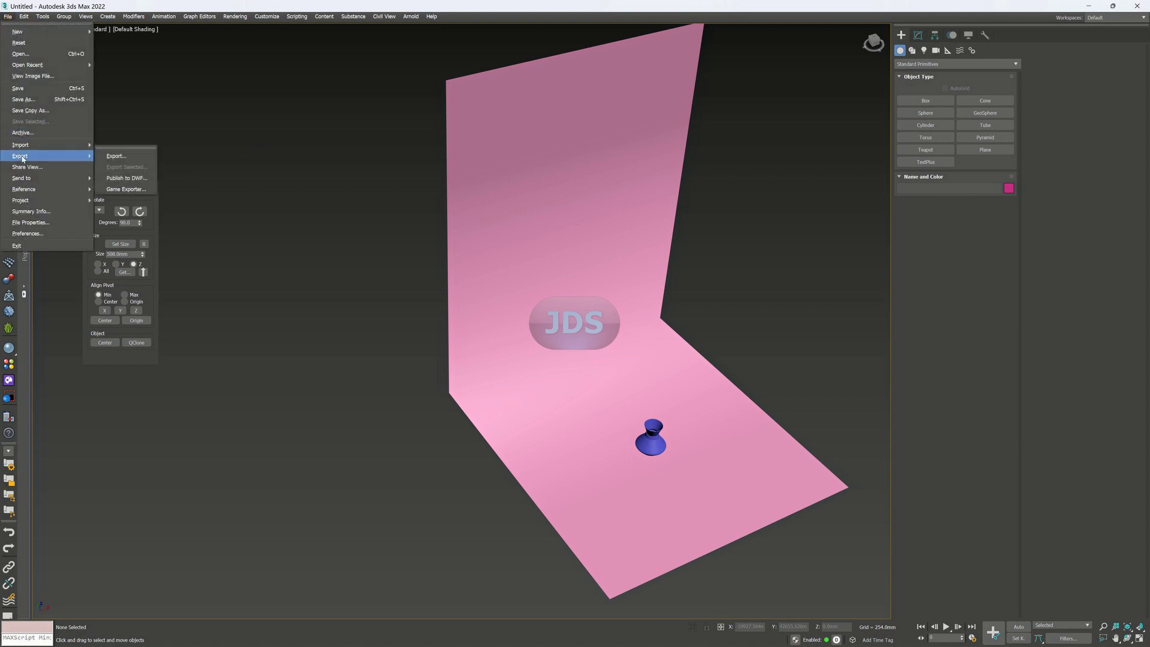
mouse_move(60, 145)
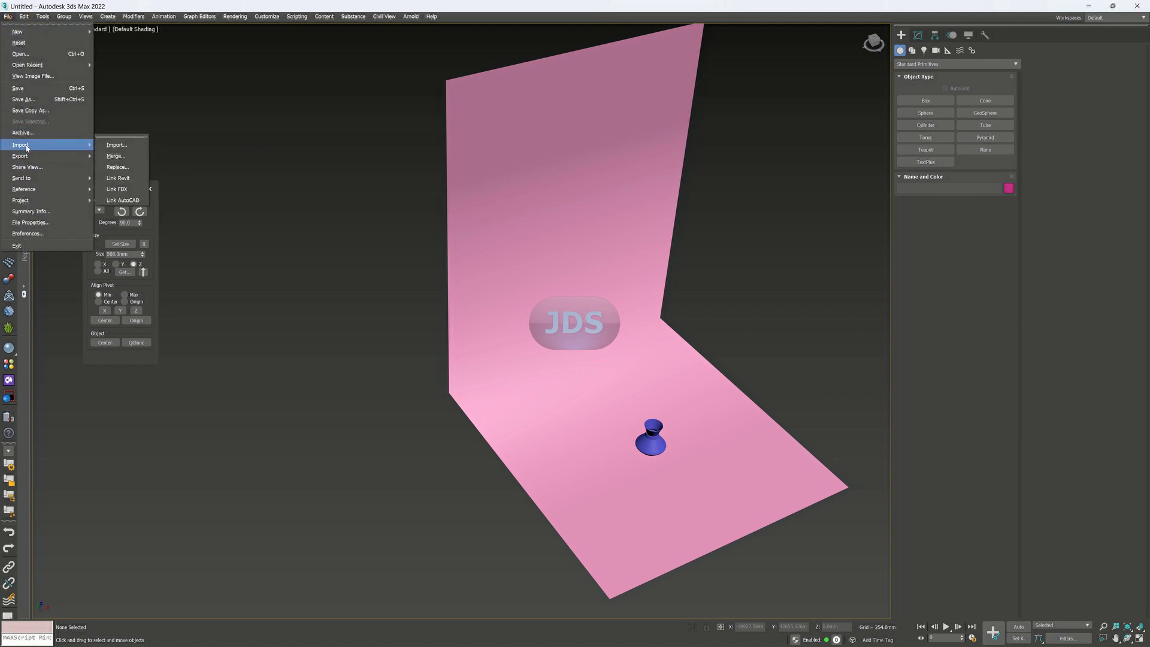
click(111, 148)
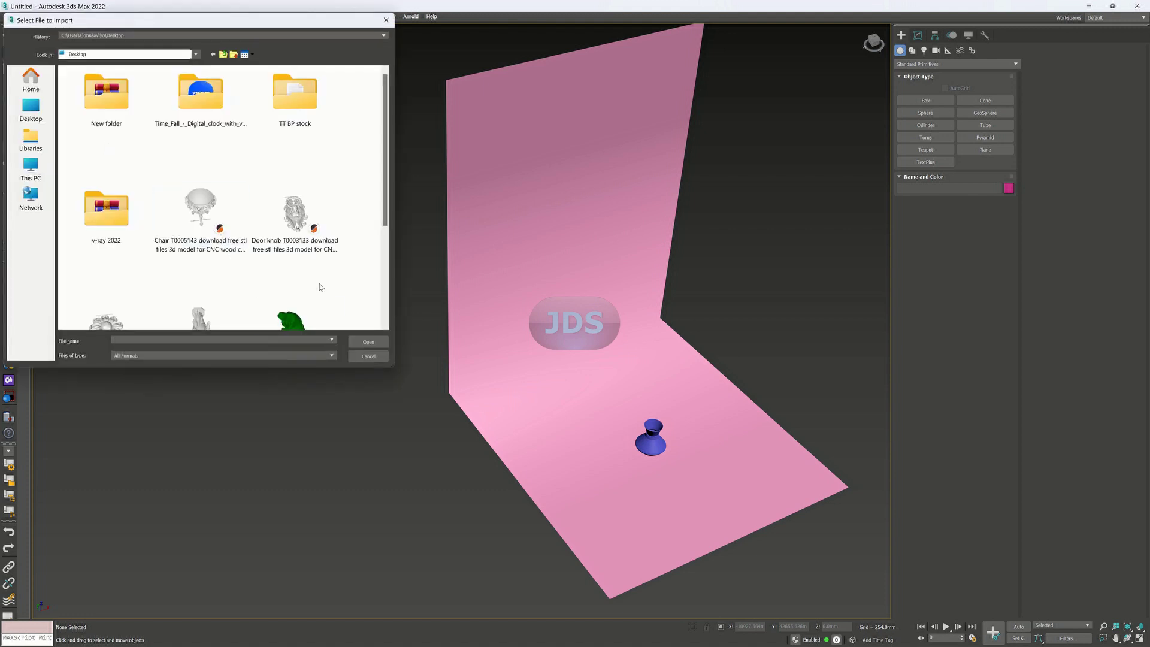
drag(385, 150, 392, 225)
double_click(193, 211)
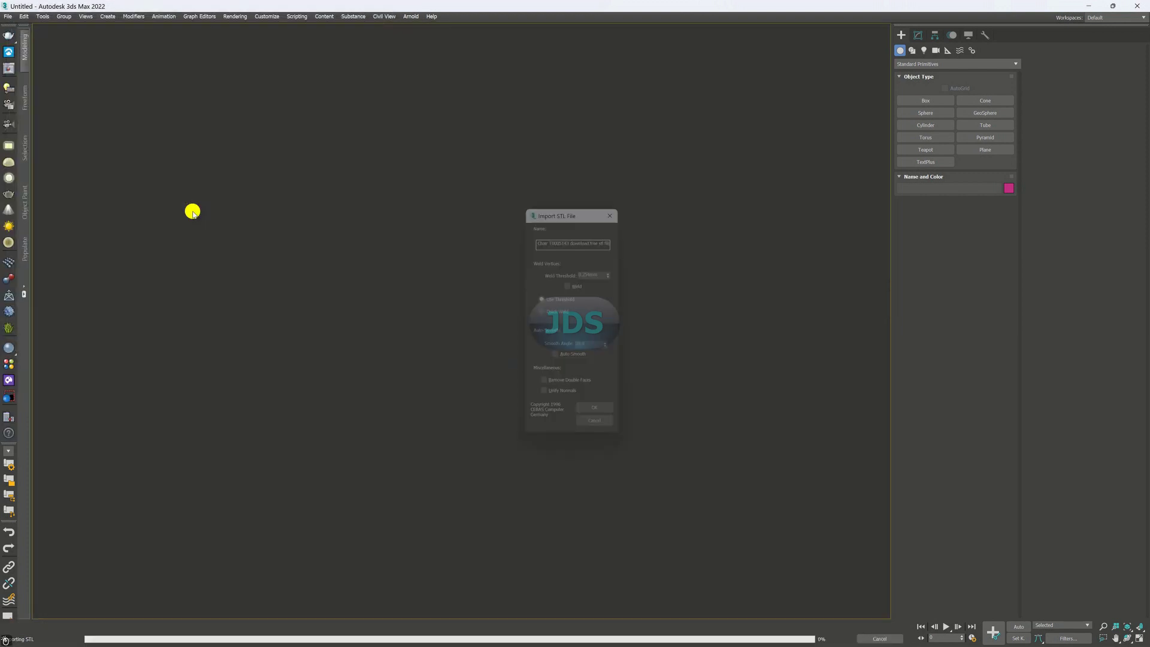
click(608, 418)
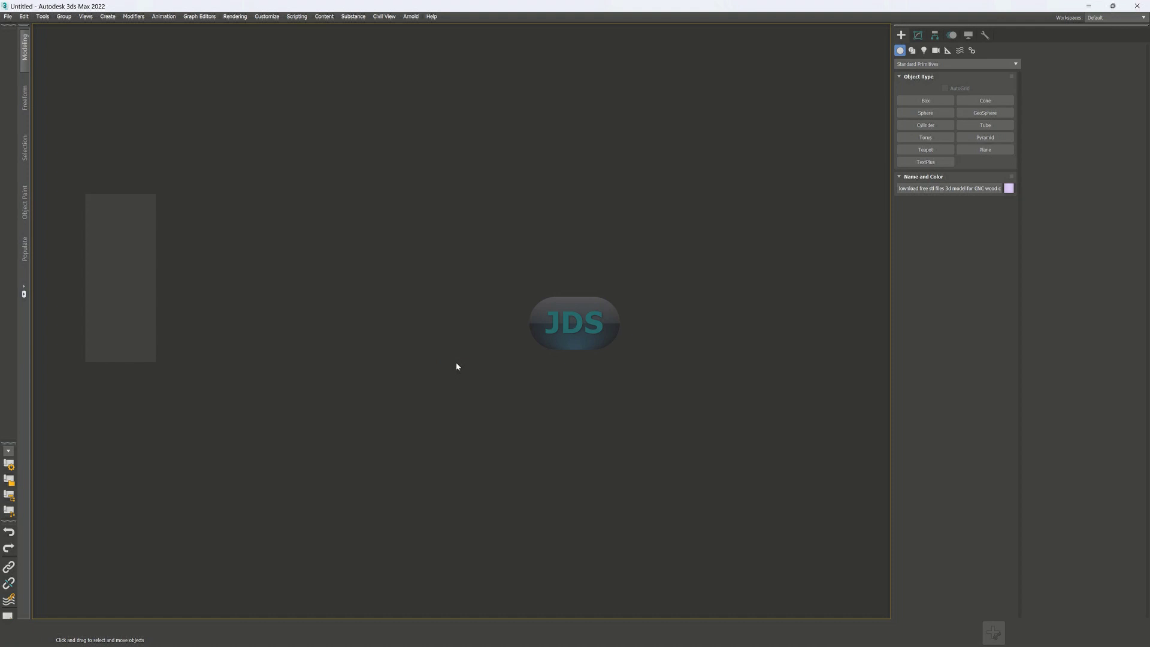
scroll(459, 365, down, 10)
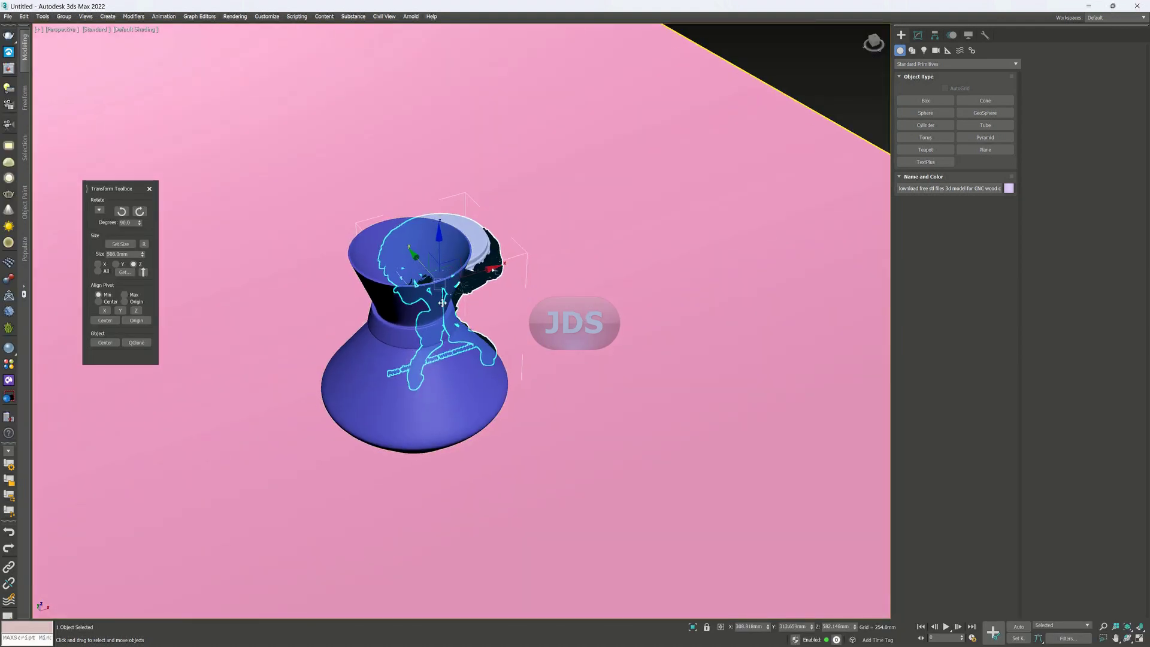
Drag the imported stool to the right, away from the vase, and deselect it.
scroll(460, 291, down, 5)
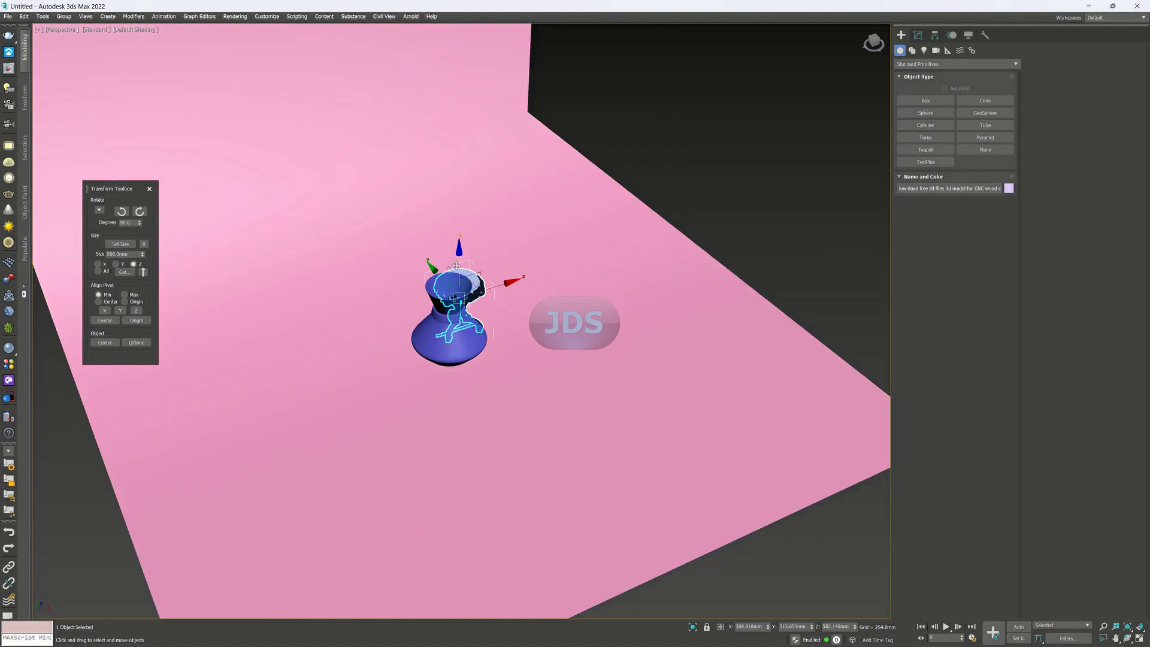
scroll(485, 329, down, 6)
scroll(488, 334, down, 3)
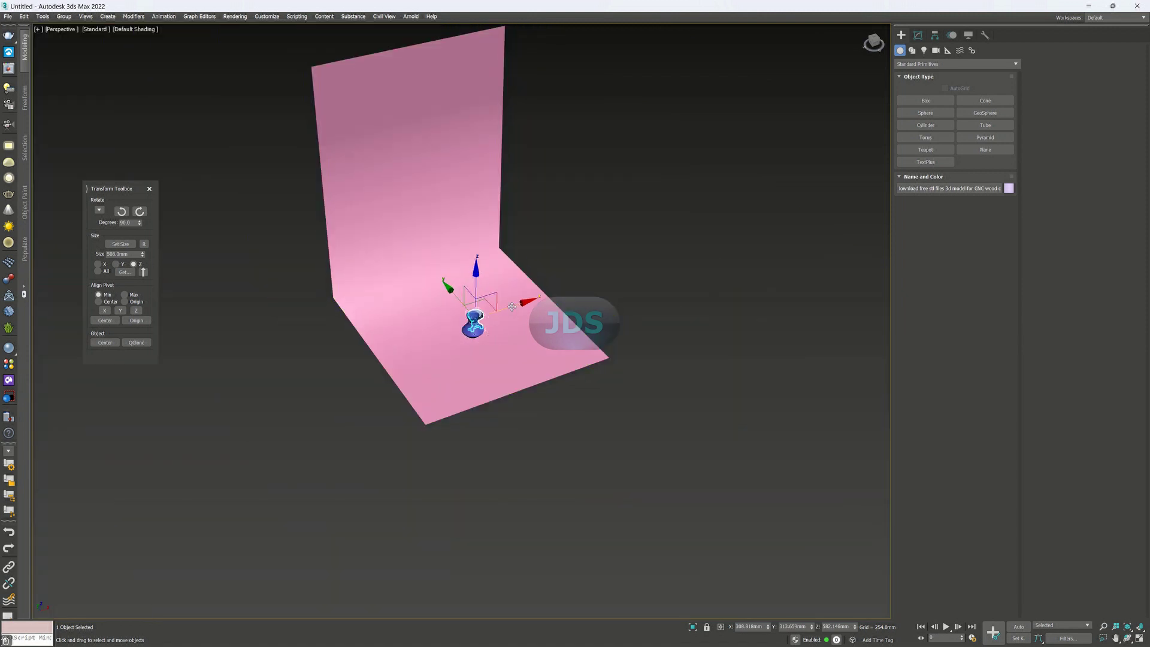
drag(512, 312, 700, 244)
click(665, 302)
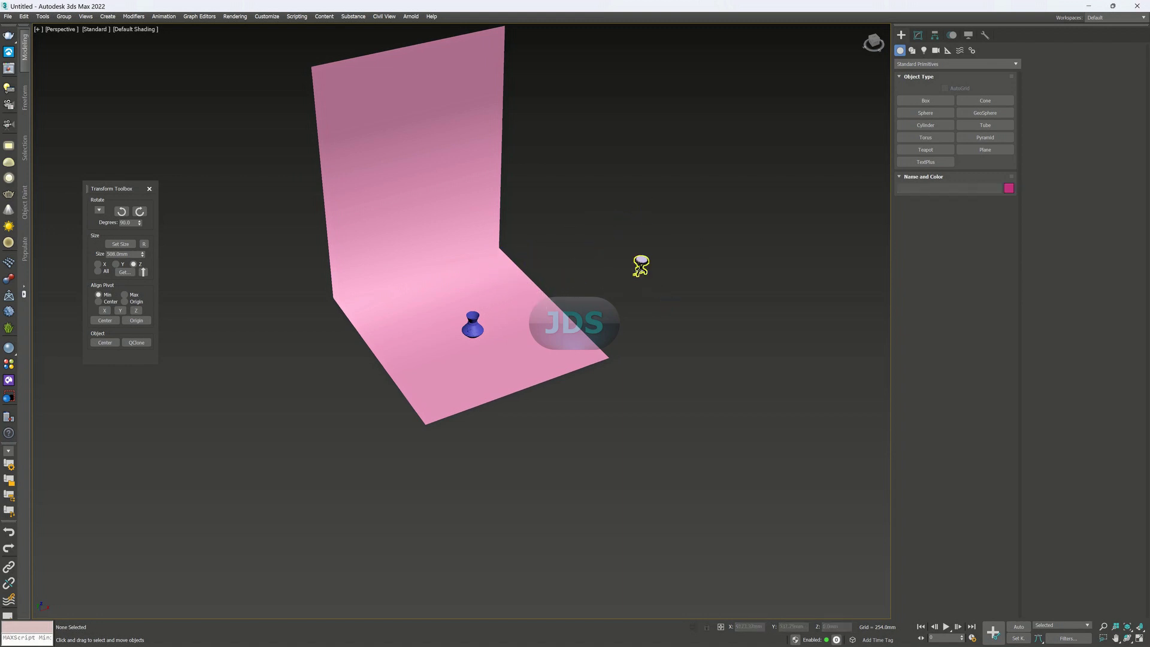
Inspect the stool from several angles, then box-select the whole stool in Front view.
scroll(647, 282, up, 8)
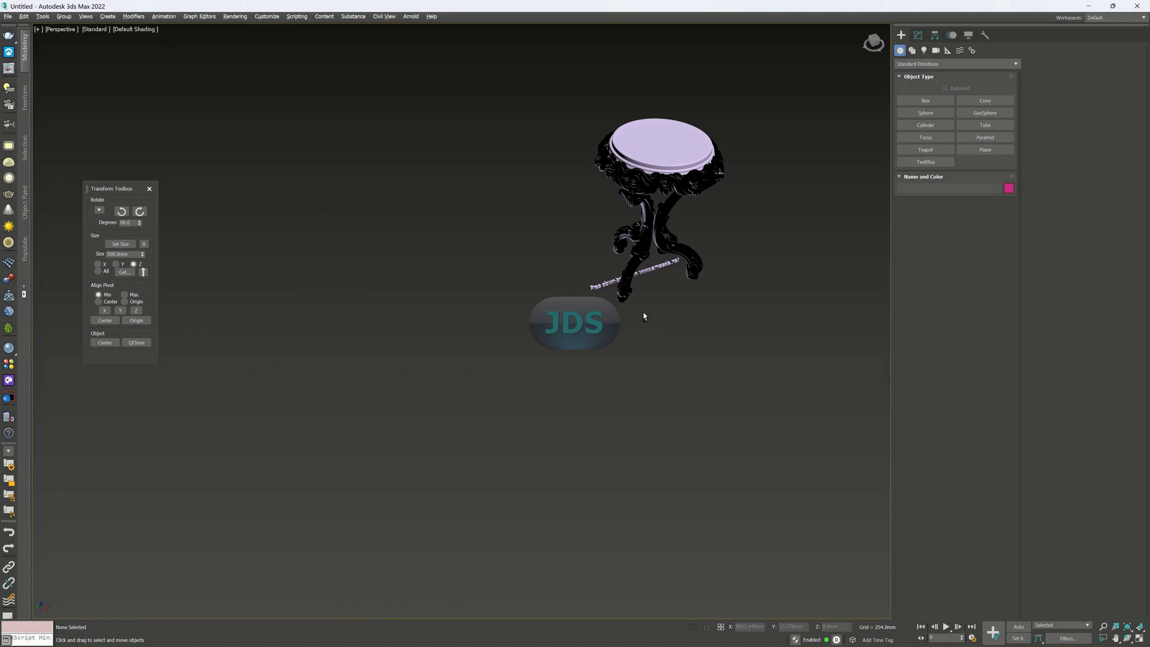
scroll(638, 303, down, 10)
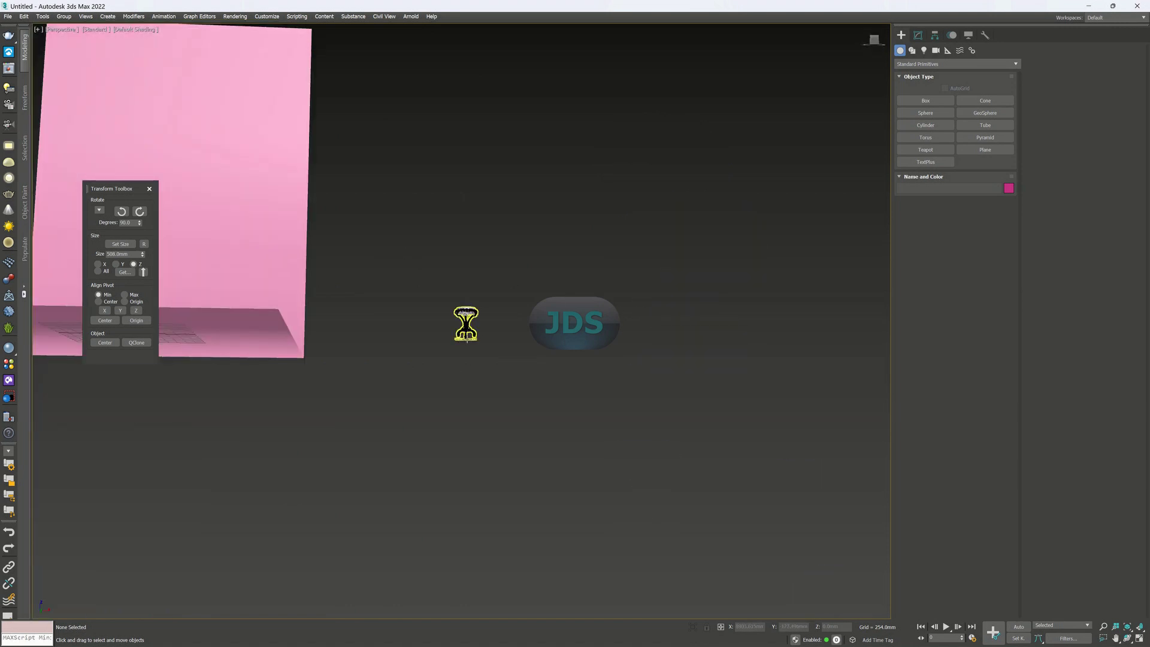
scroll(470, 329, up, 10)
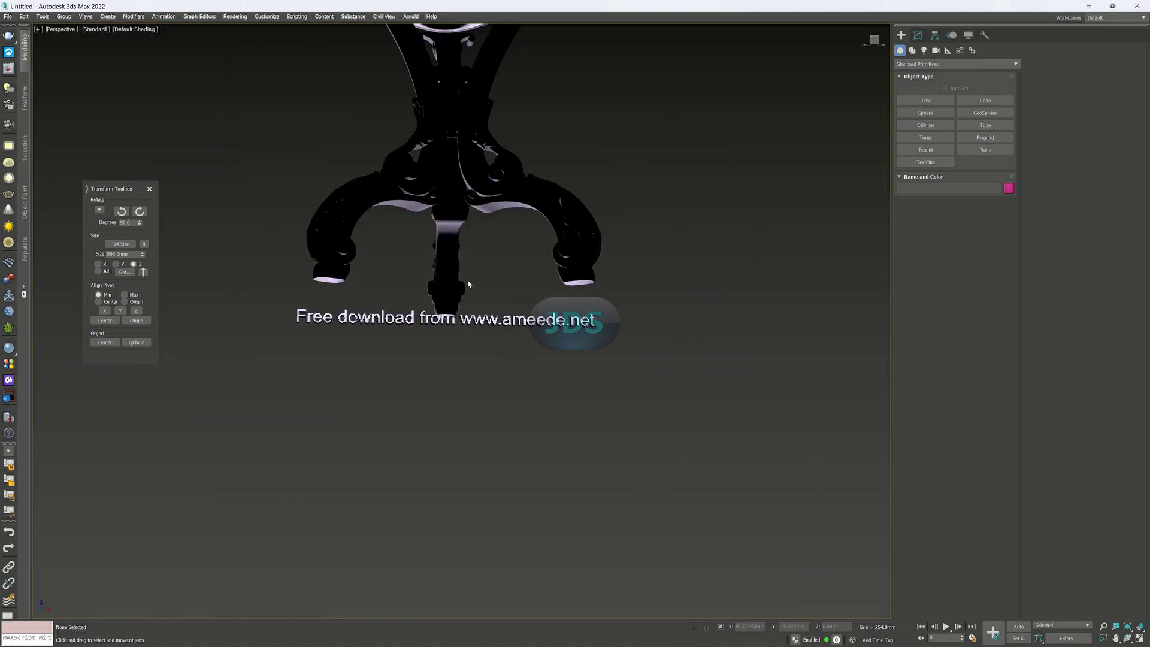
mouse_move(468, 287)
alt+middle_down()
mouse_move(467, 299)
mouse_move(472, 271)
alt+middle_up()
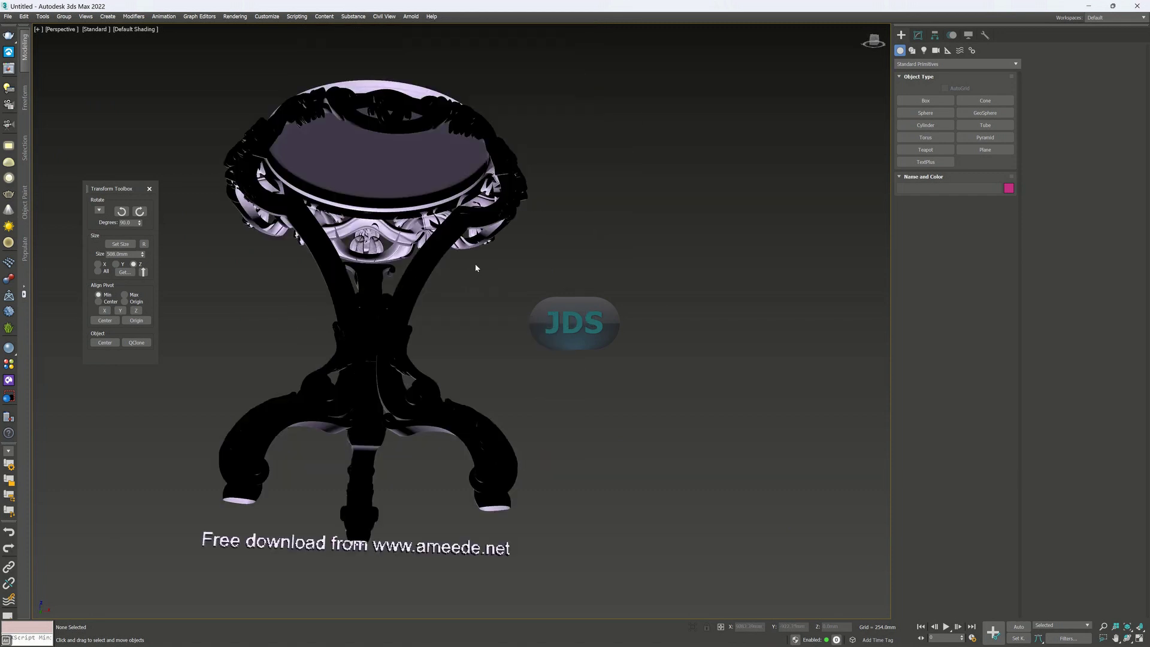
scroll(476, 268, down, 3)
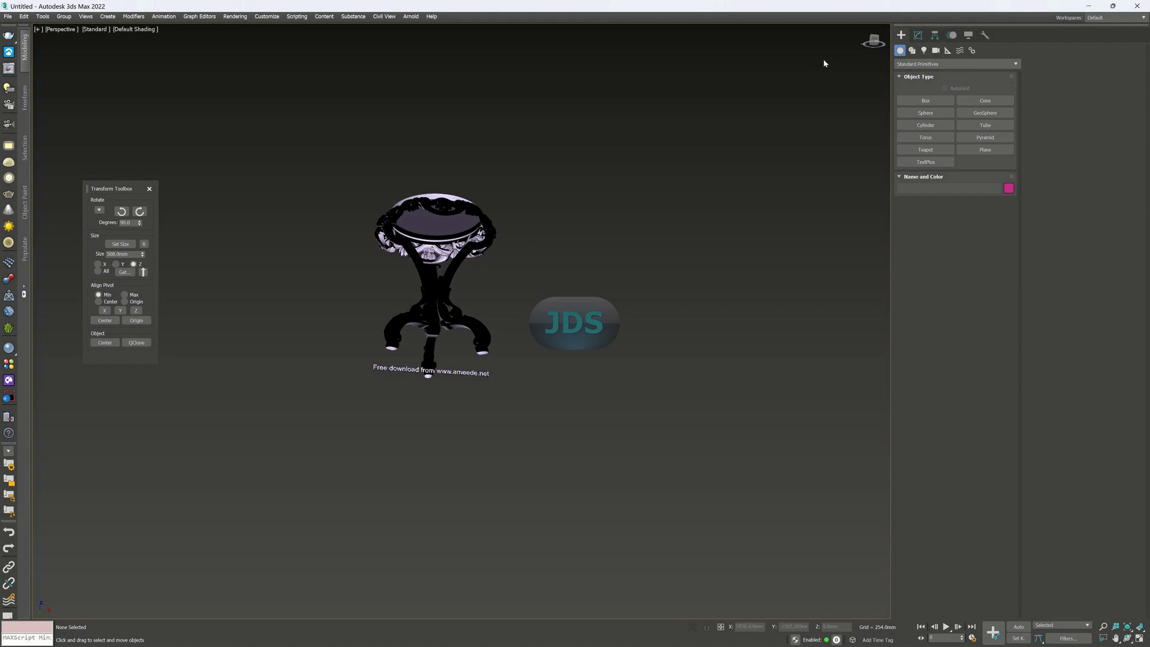
alt+middle_drag(462, 317, 461, 354)
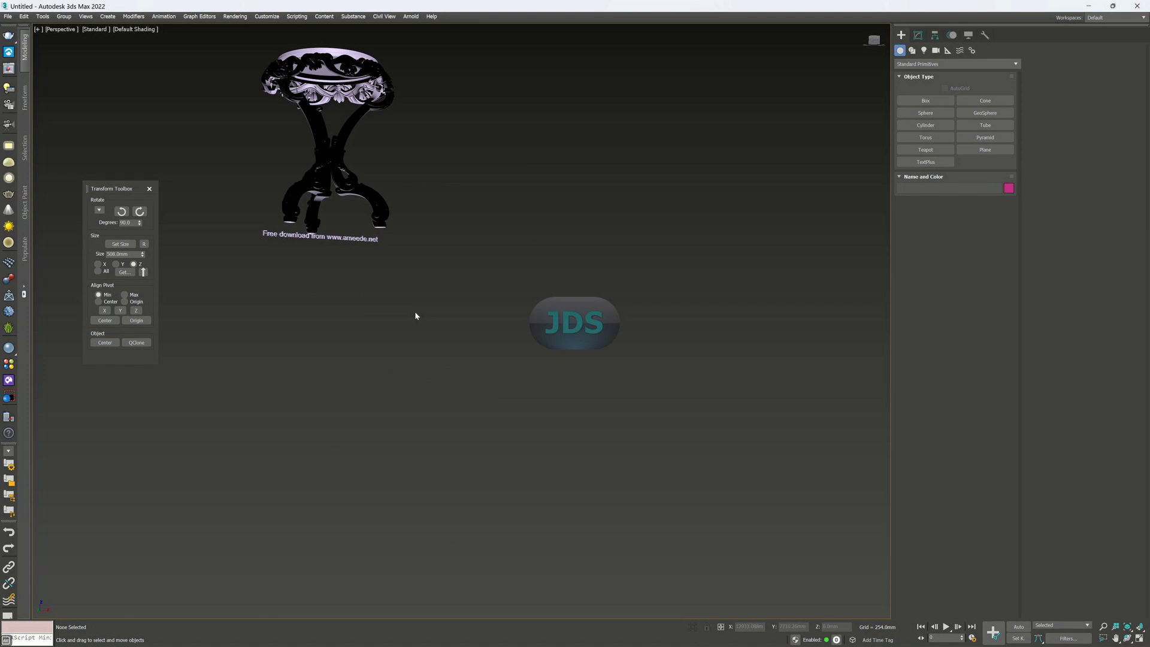
key(f)
scroll(480, 333, down, 5)
scroll(674, 323, up, 10)
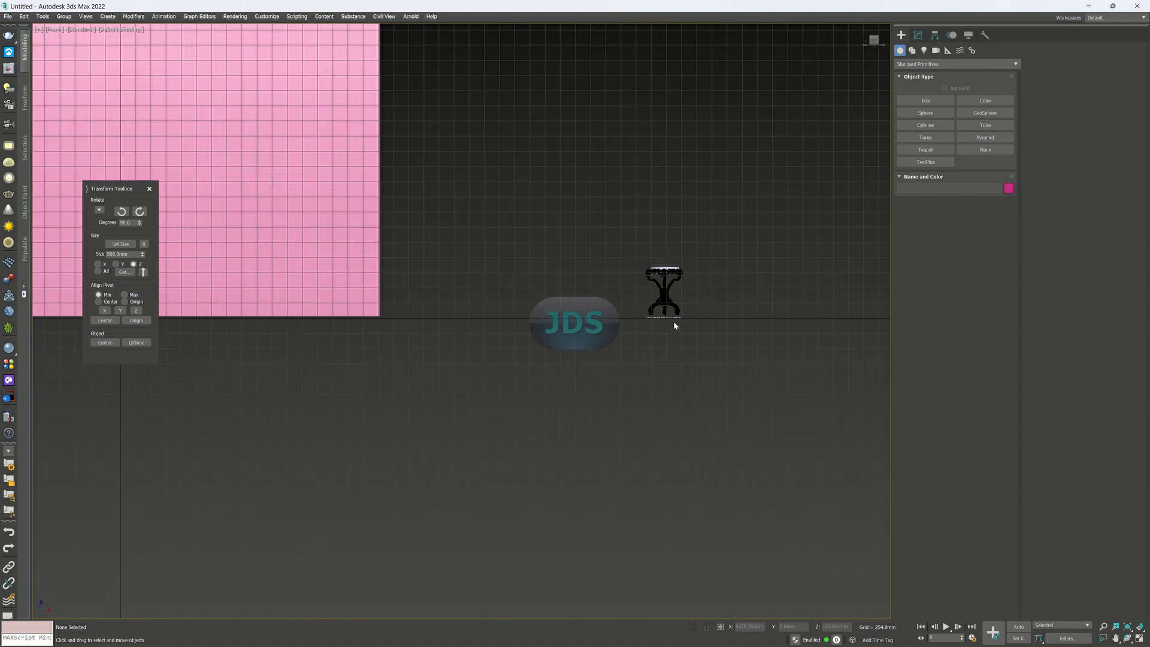
scroll(657, 320, up, 3)
click(771, 372)
drag(646, 350, 465, 309)
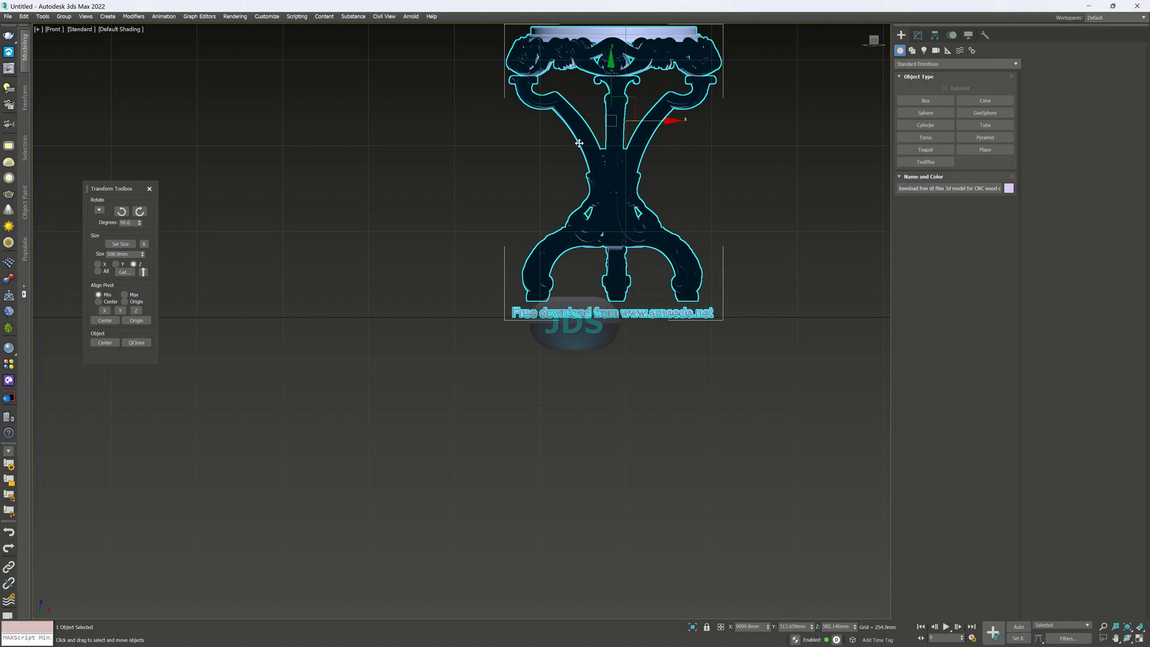
In Element mode, select the watermark lettering on the carved stand and delete it.
click(918, 35)
click(978, 180)
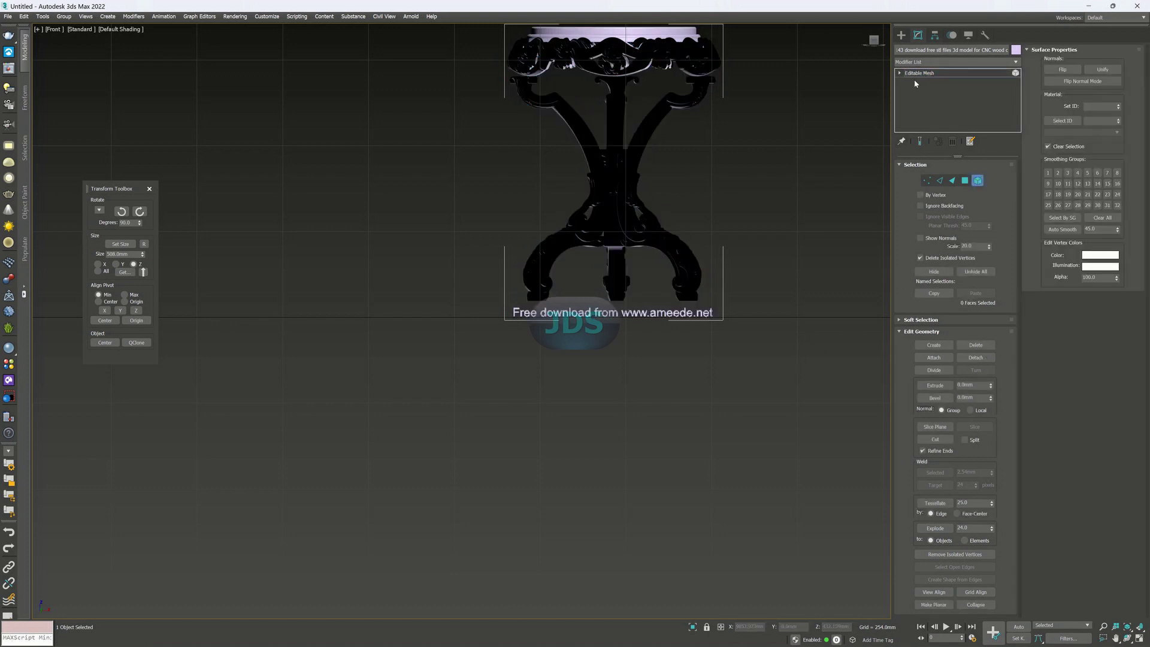
drag(752, 342, 489, 311)
drag(486, 309, 486, 306)
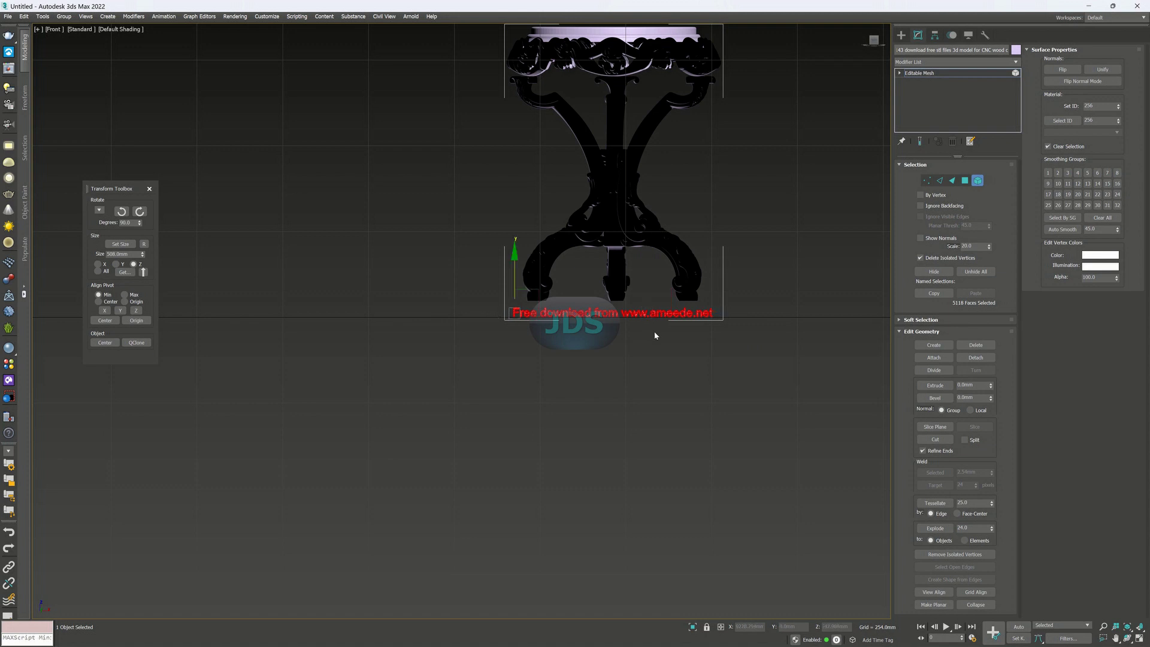
click(25, 17)
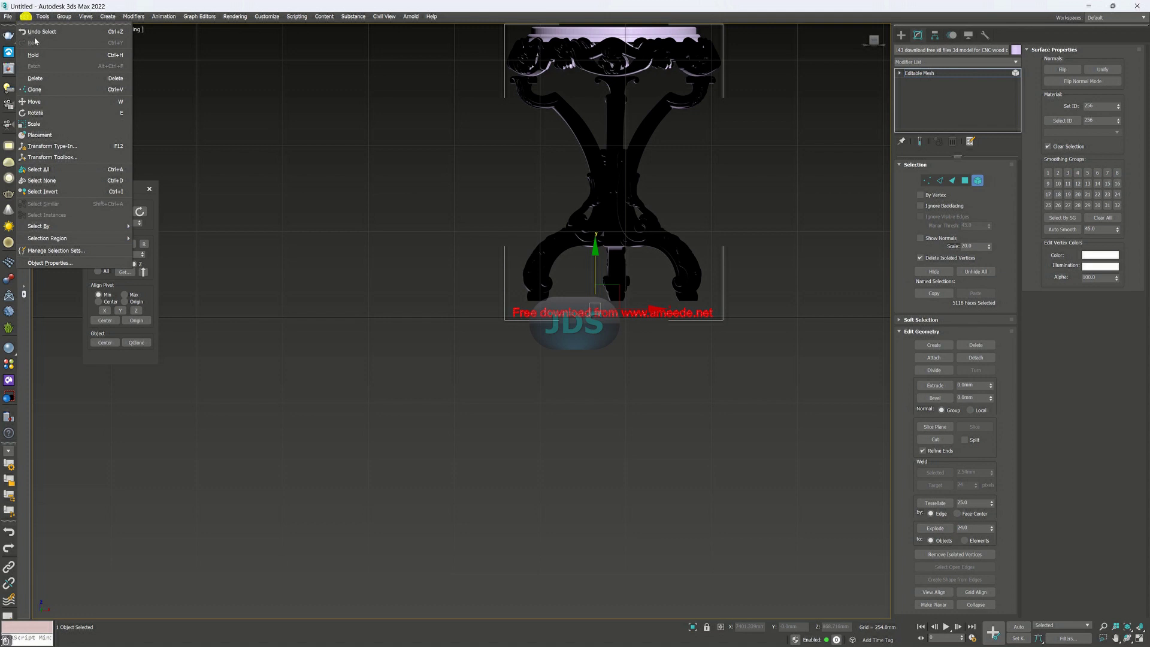
click(39, 79)
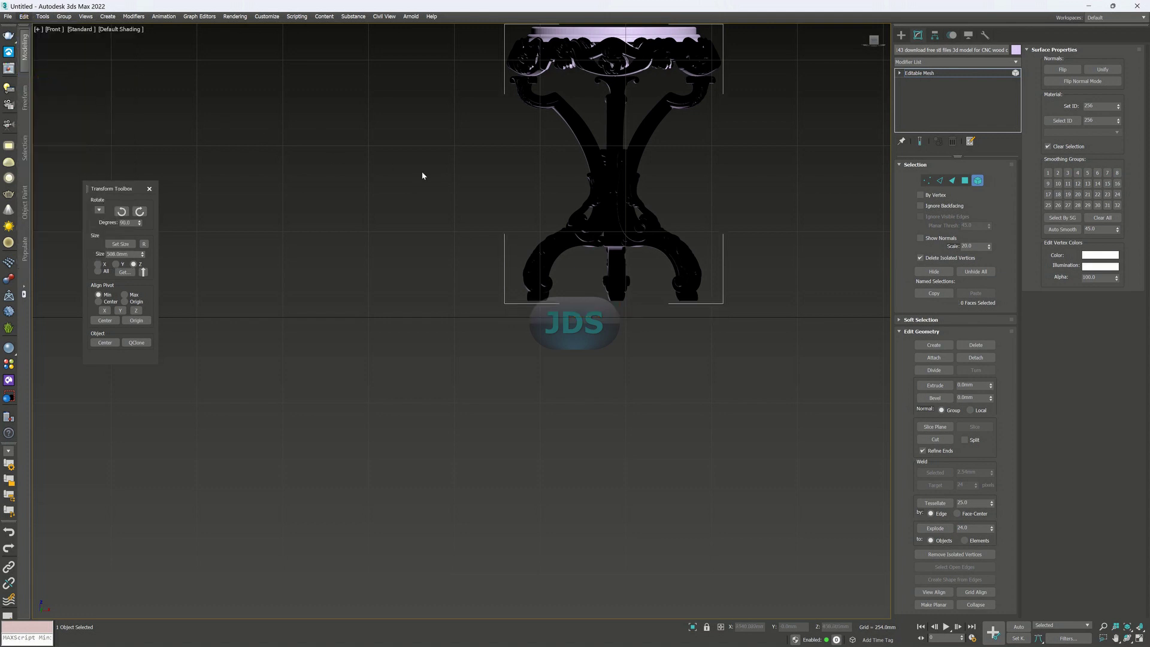
Zoom out and box-select every face of the carved table.
scroll(760, 199, down, 5)
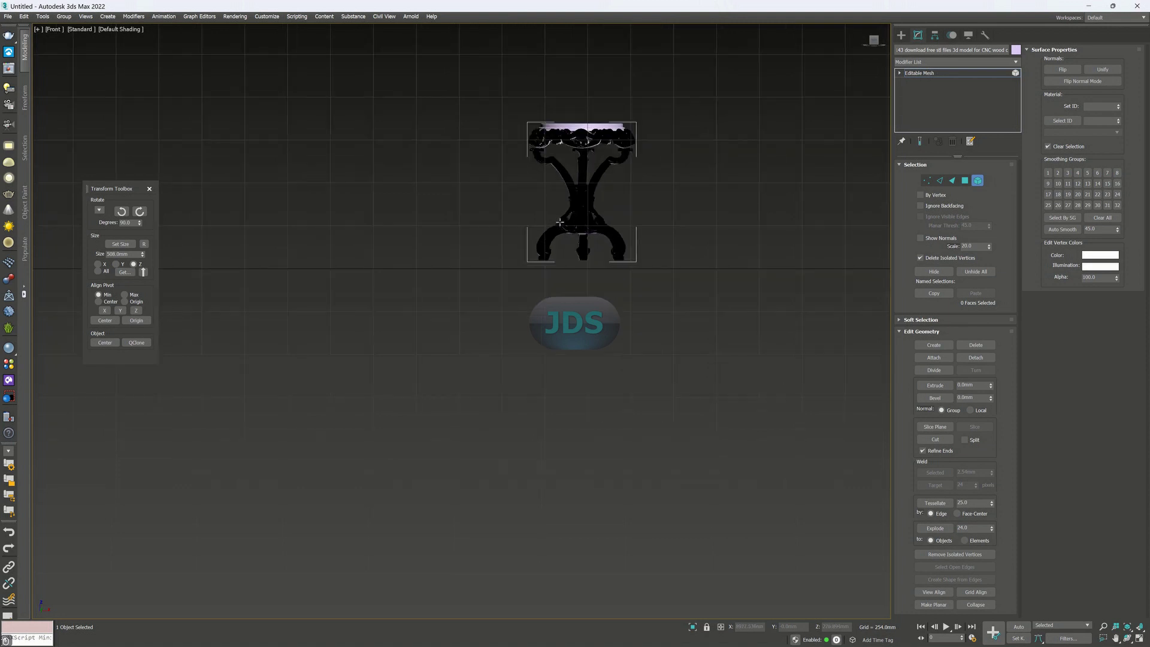
scroll(686, 194, down, 4)
drag(595, 157, 734, 278)
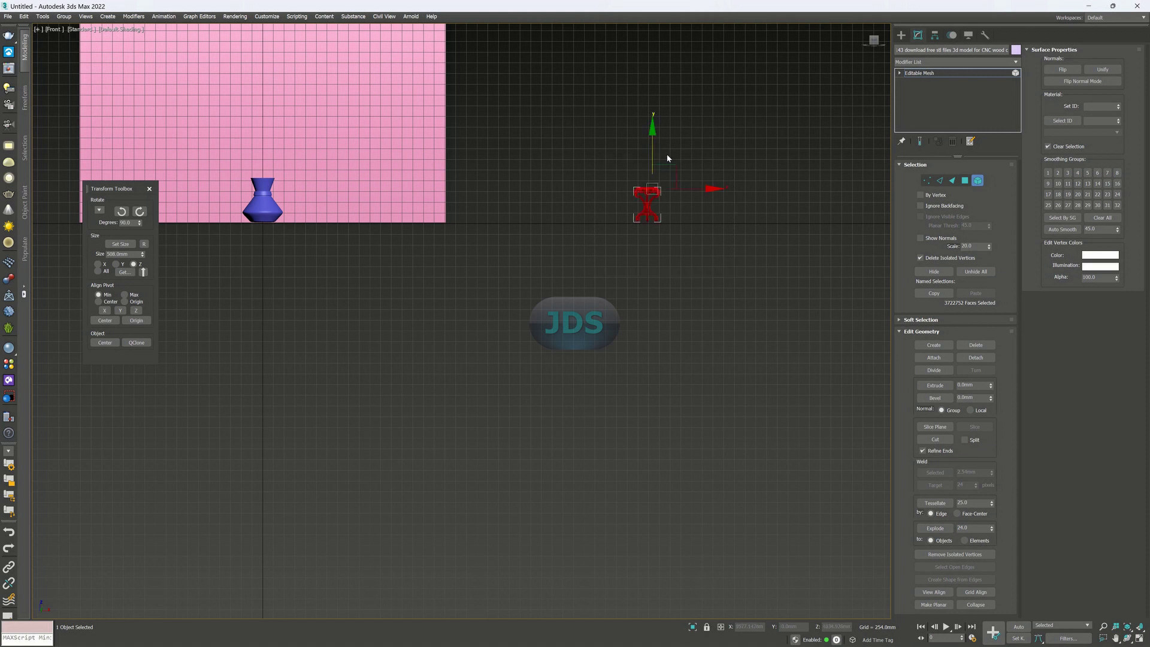
Leave sub-object mode, move the carved table left along X to the vase, and return to Home view.
click(902, 35)
click(756, 124)
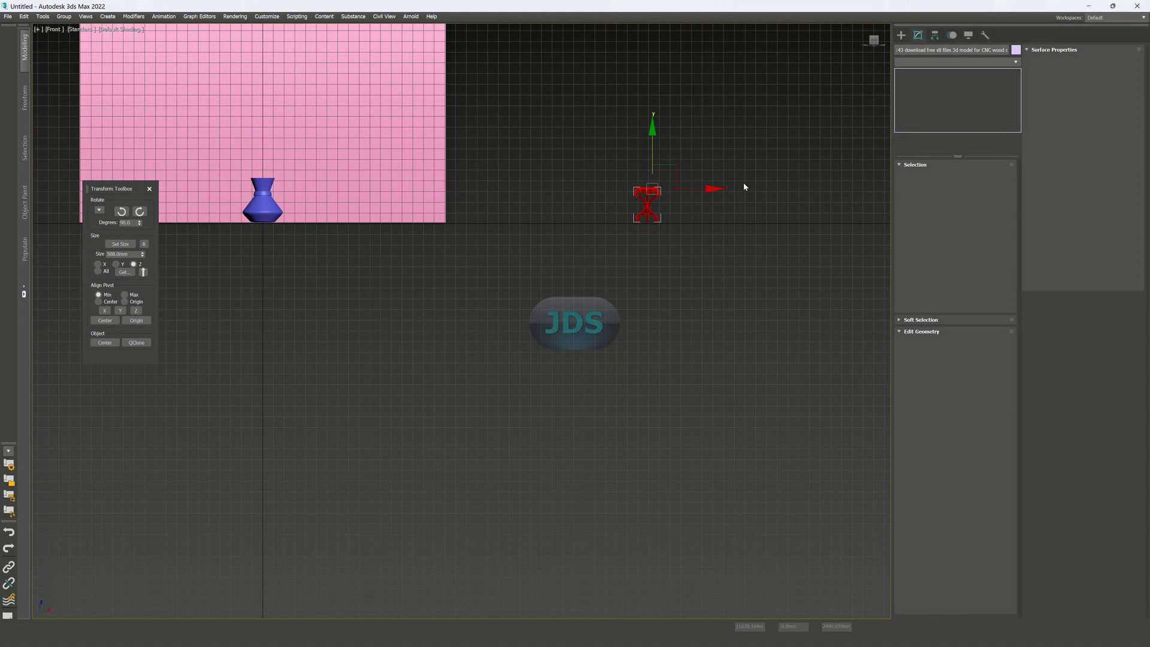
click(901, 34)
scroll(749, 168, down, 3)
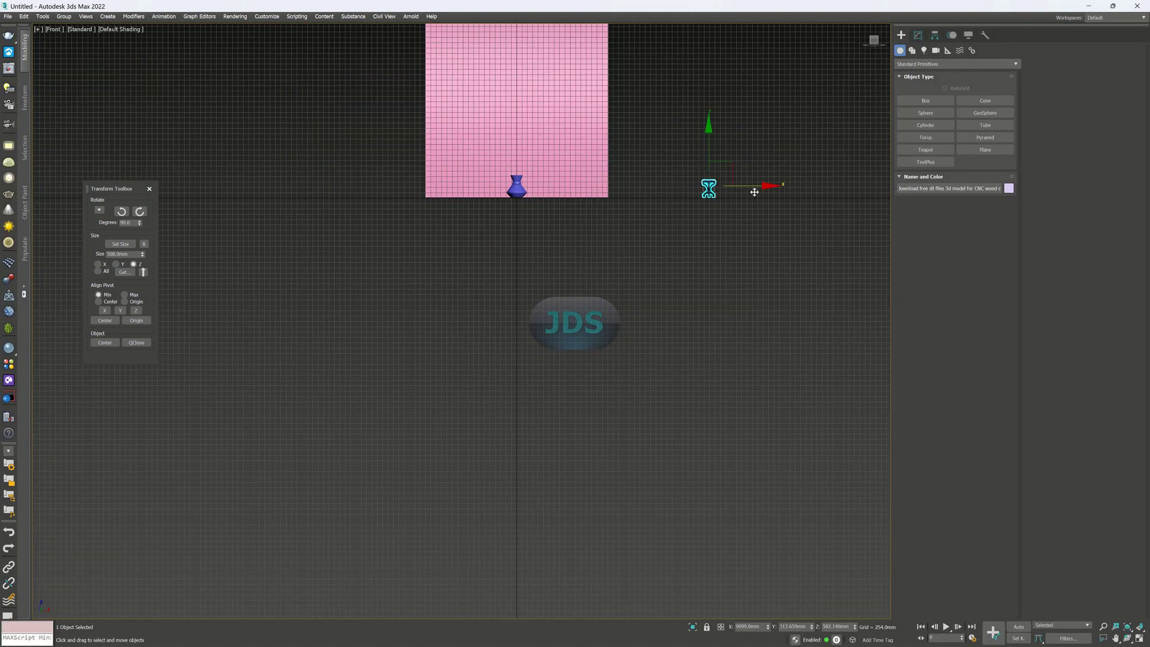
scroll(476, 131, up, 3)
scroll(445, 175, down, 3)
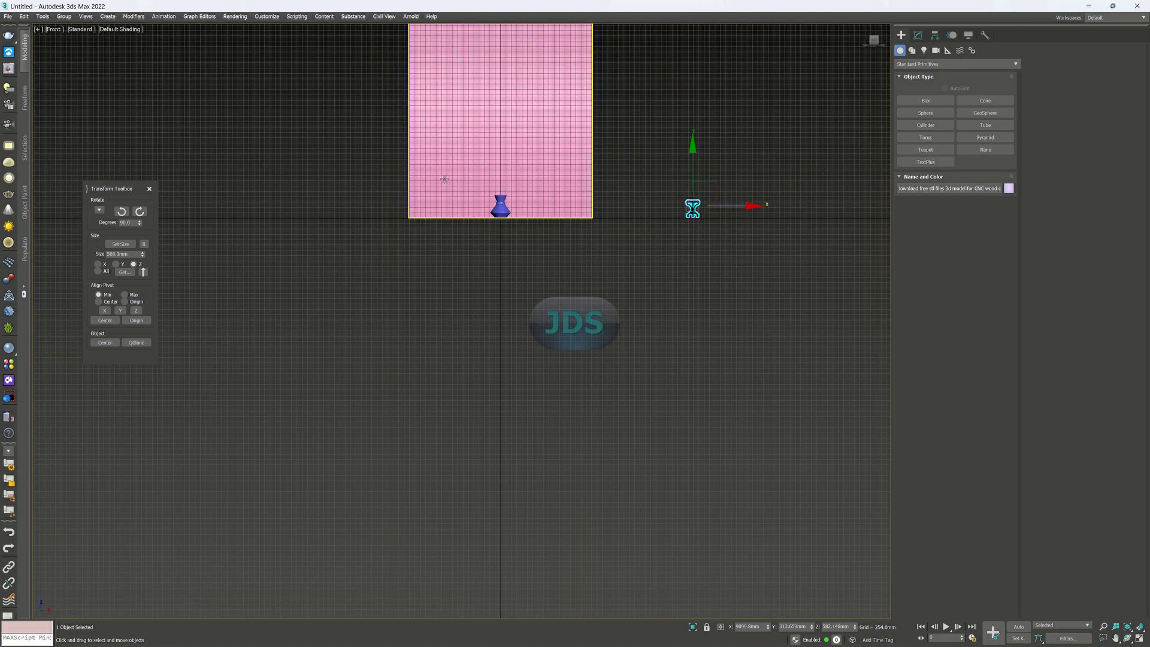
drag(746, 207, 554, 205)
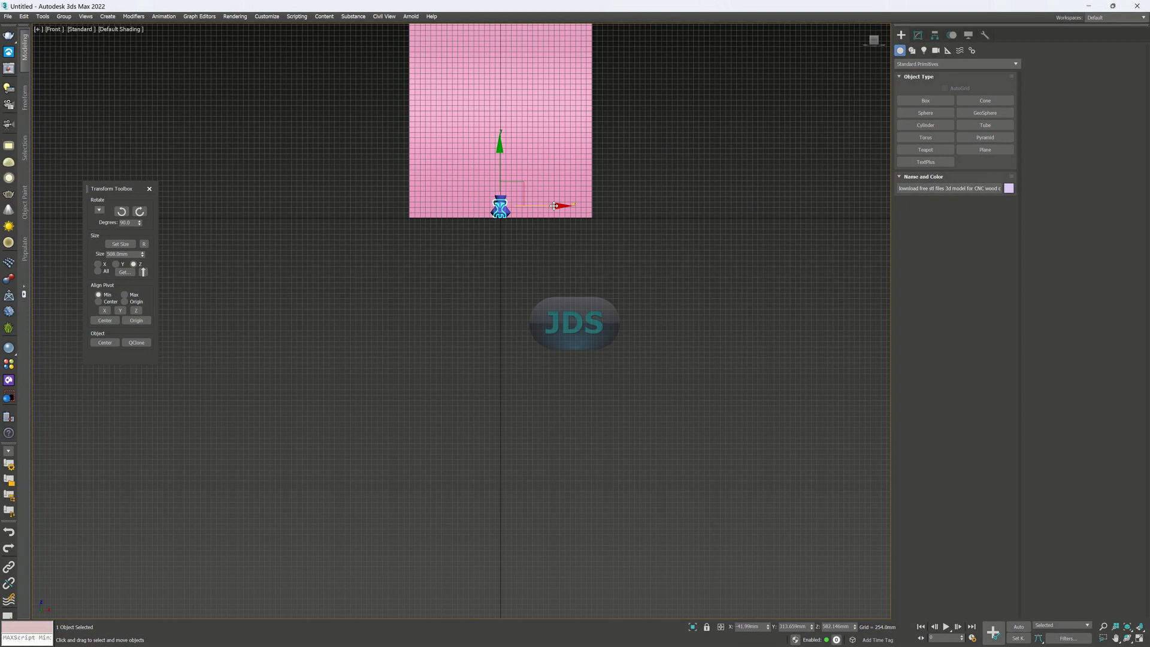
click(865, 28)
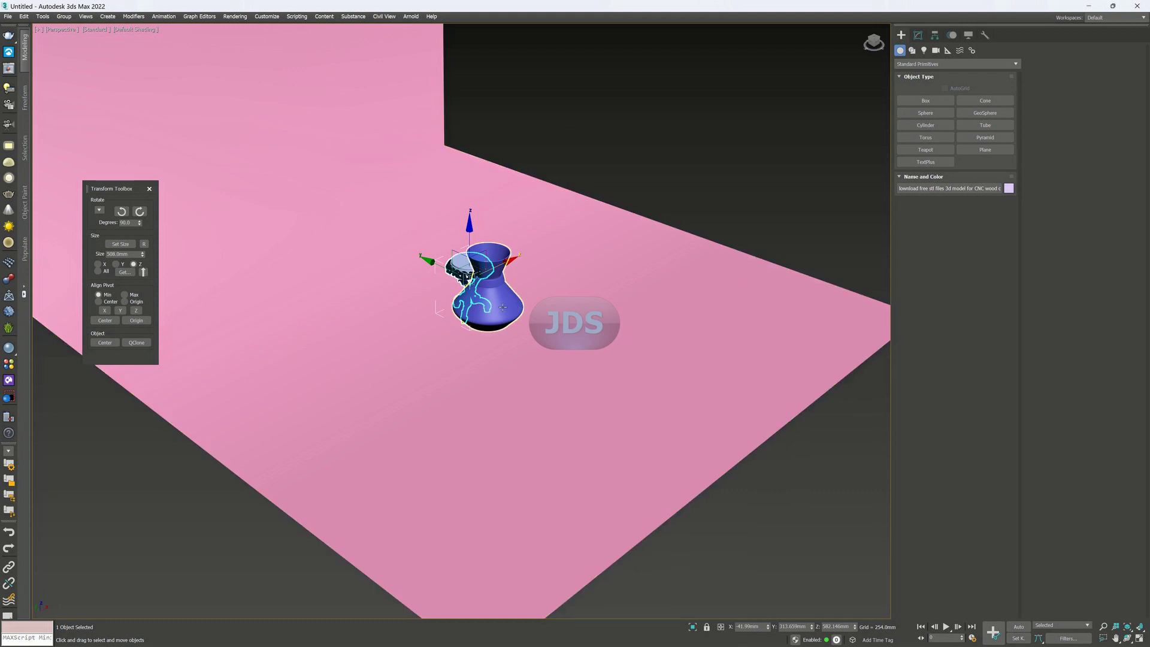
click(502, 306)
Lift the vase above the table and scale the carved table uniformly to about 377%.
drag(486, 269, 490, 195)
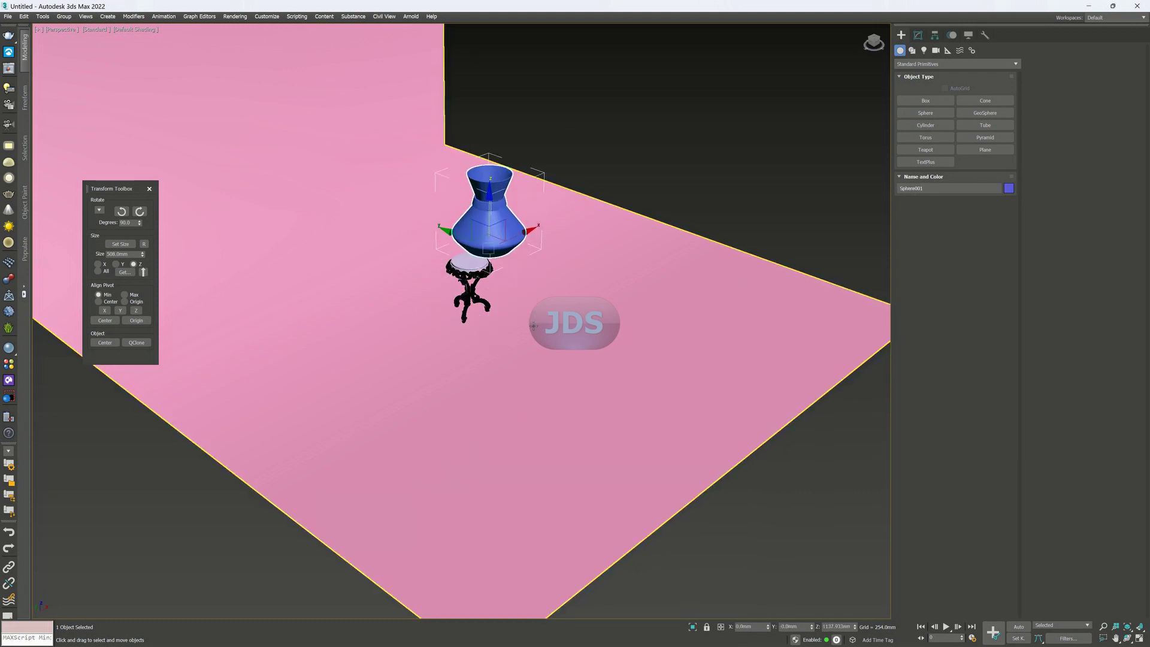
click(470, 304)
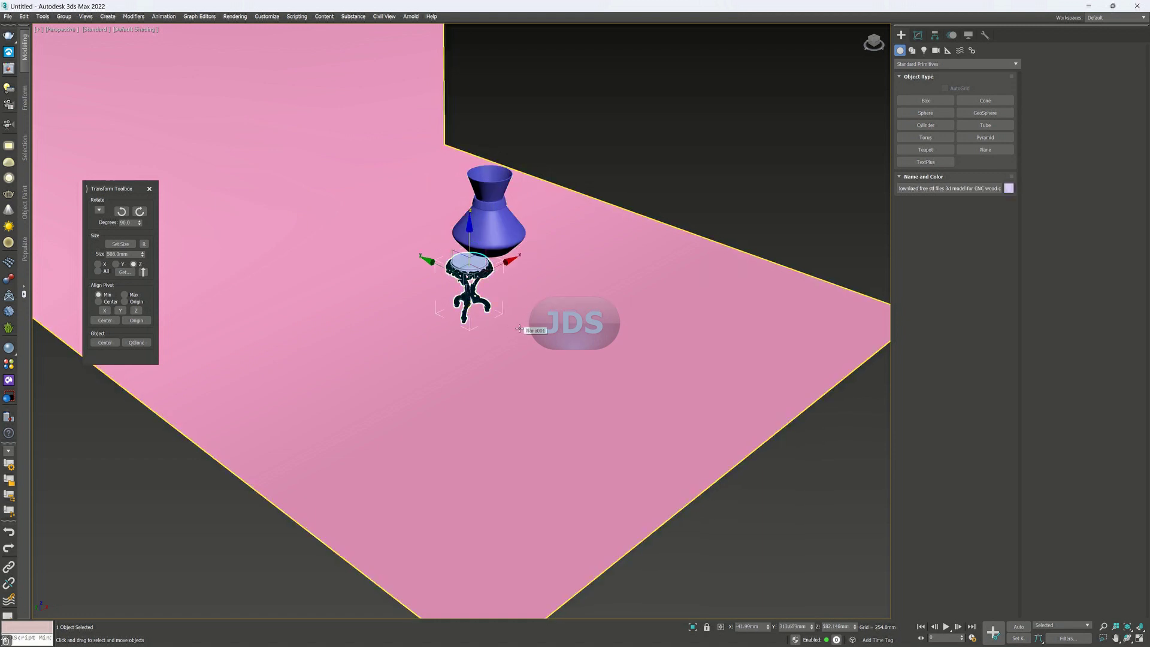
key(r)
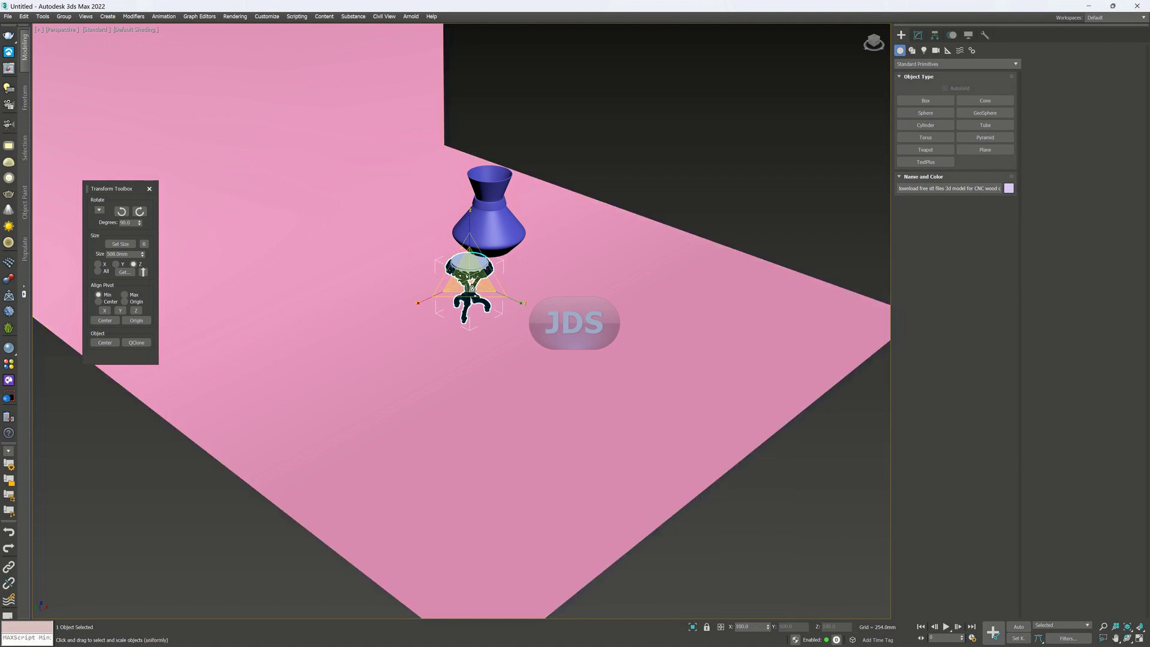
drag(472, 278, 491, 194)
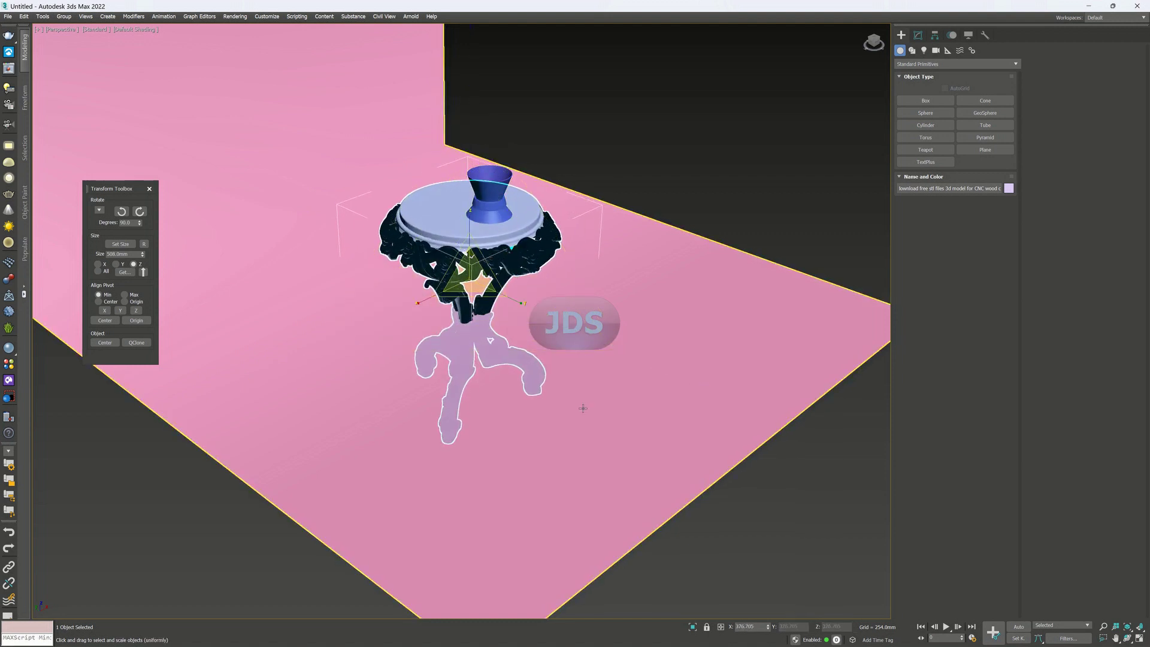
Lower the vase onto the tabletop, then raise table and vase together slightly.
click(708, 160)
click(485, 201)
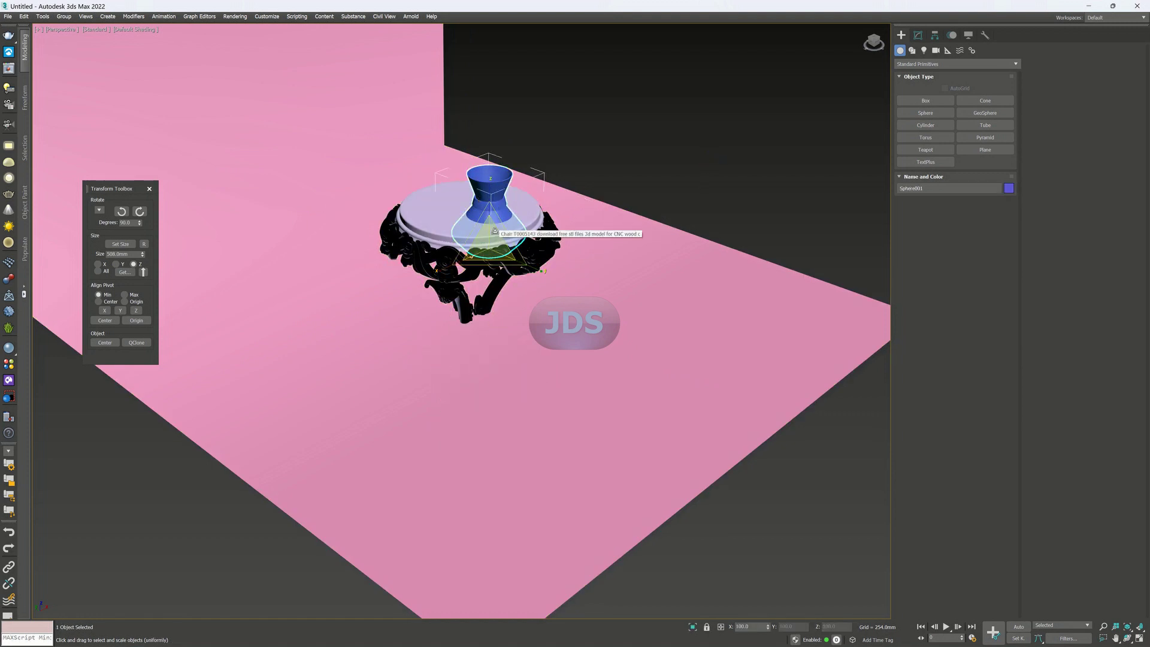
key(w)
mouse_move(489, 172)
mouse_down()
mouse_move(486, 139)
mouse_move(490, 166)
mouse_up()
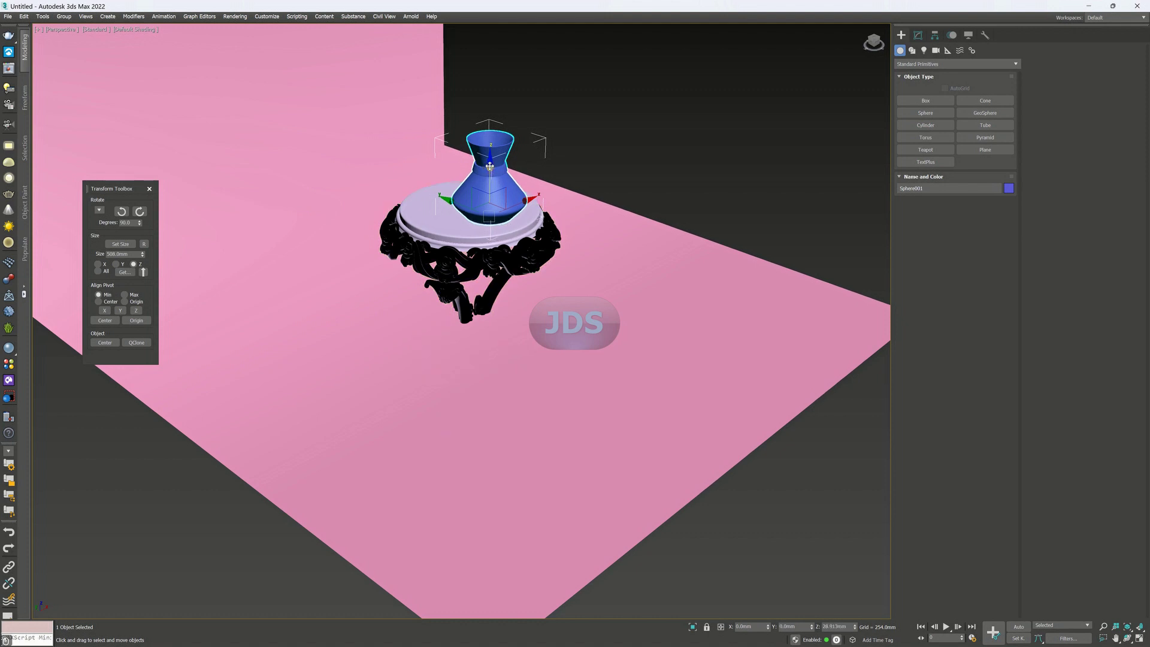
click(506, 273)
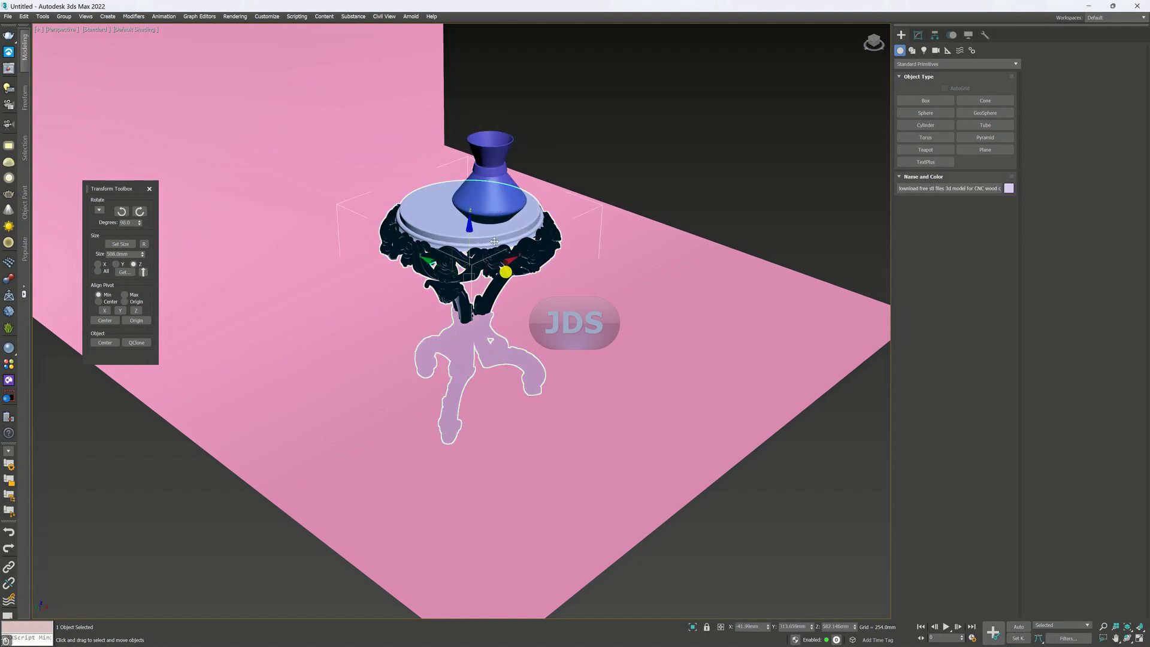
ctrl+click(479, 199)
drag(481, 193, 496, 94)
click(730, 151)
scroll(729, 148, down, 5)
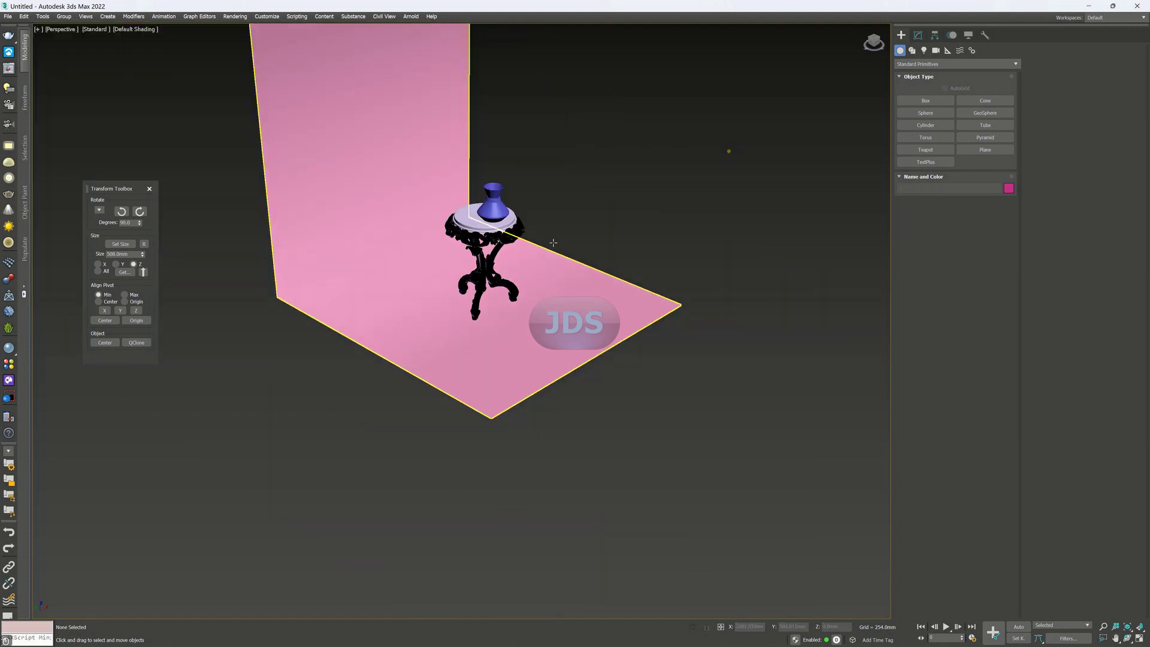
click(497, 211)
In Top view, slide the vase to the tabletop centre, then return to shaded Home view.
key(t)
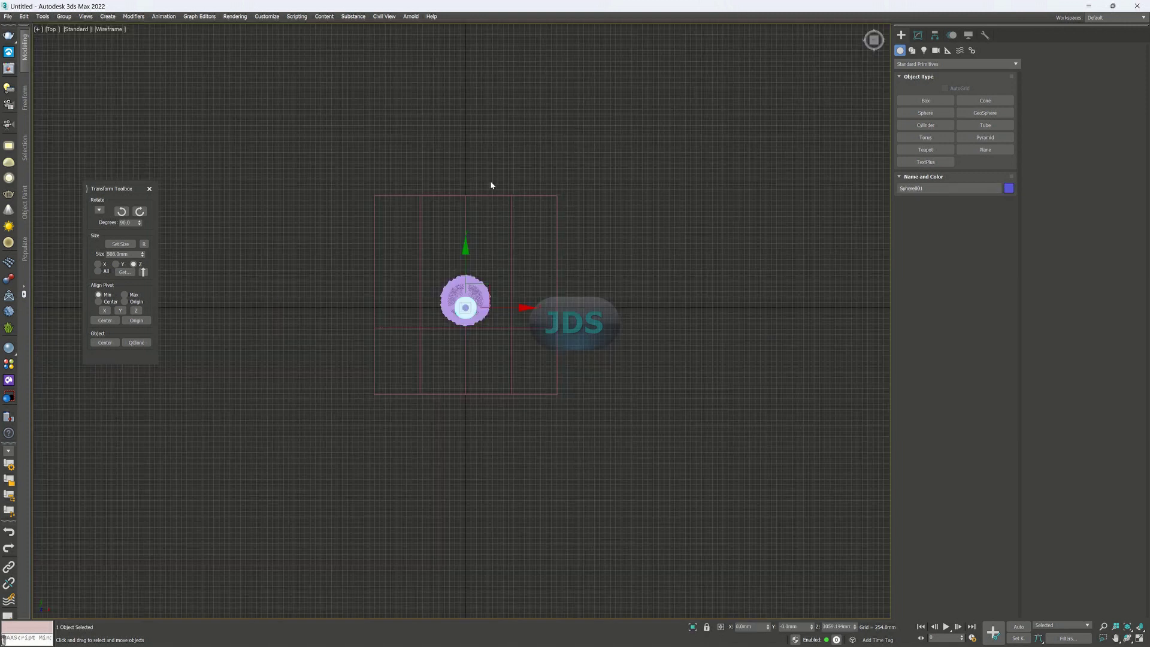
scroll(471, 277, up, 8)
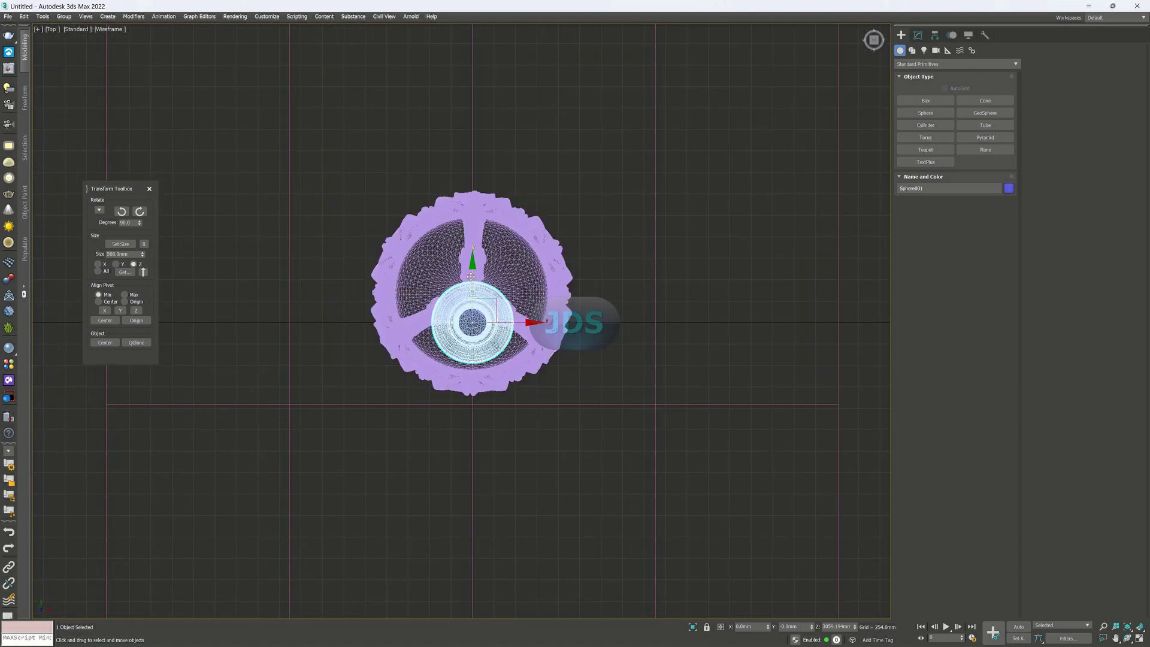
drag(471, 268, 472, 234)
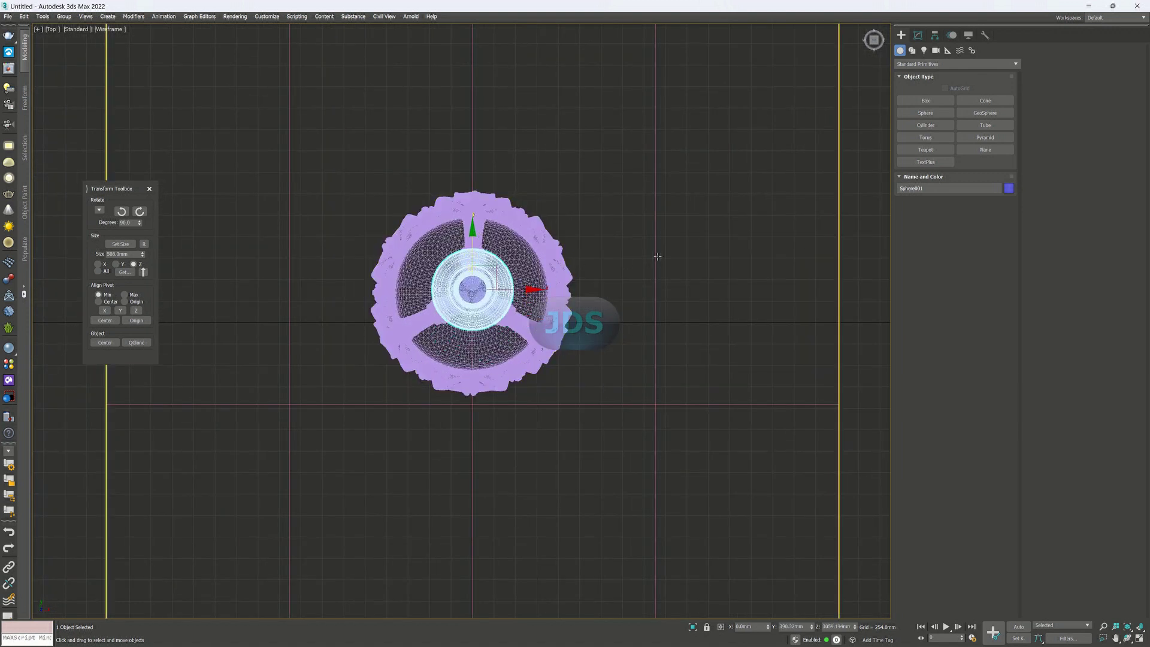
click(727, 245)
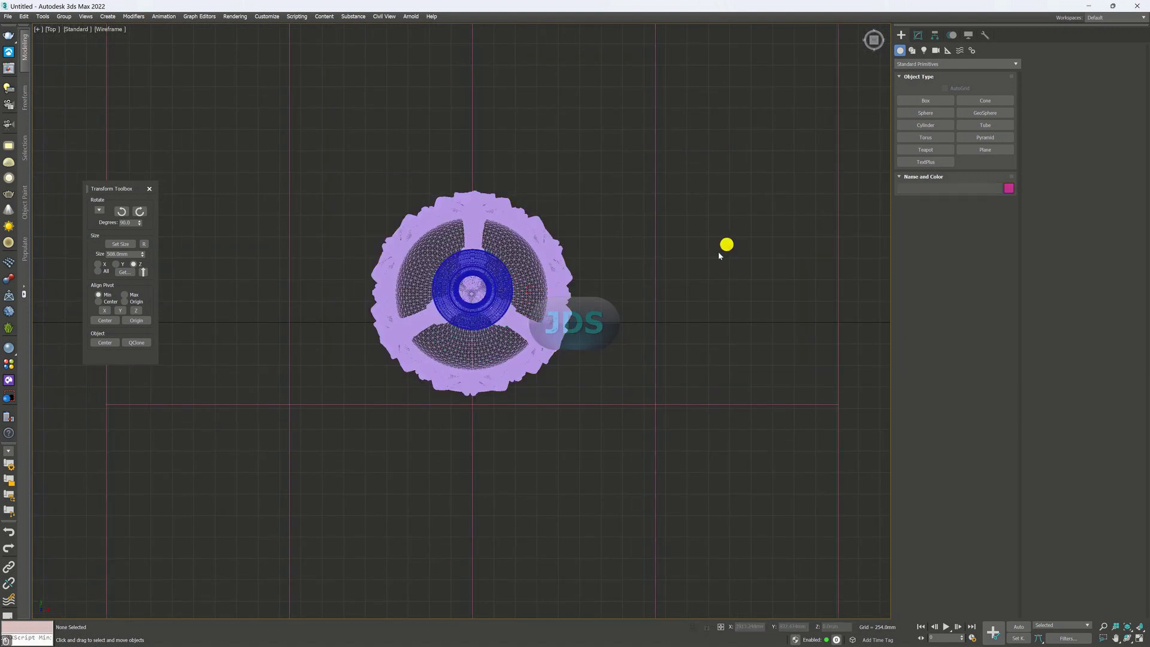
click(866, 28)
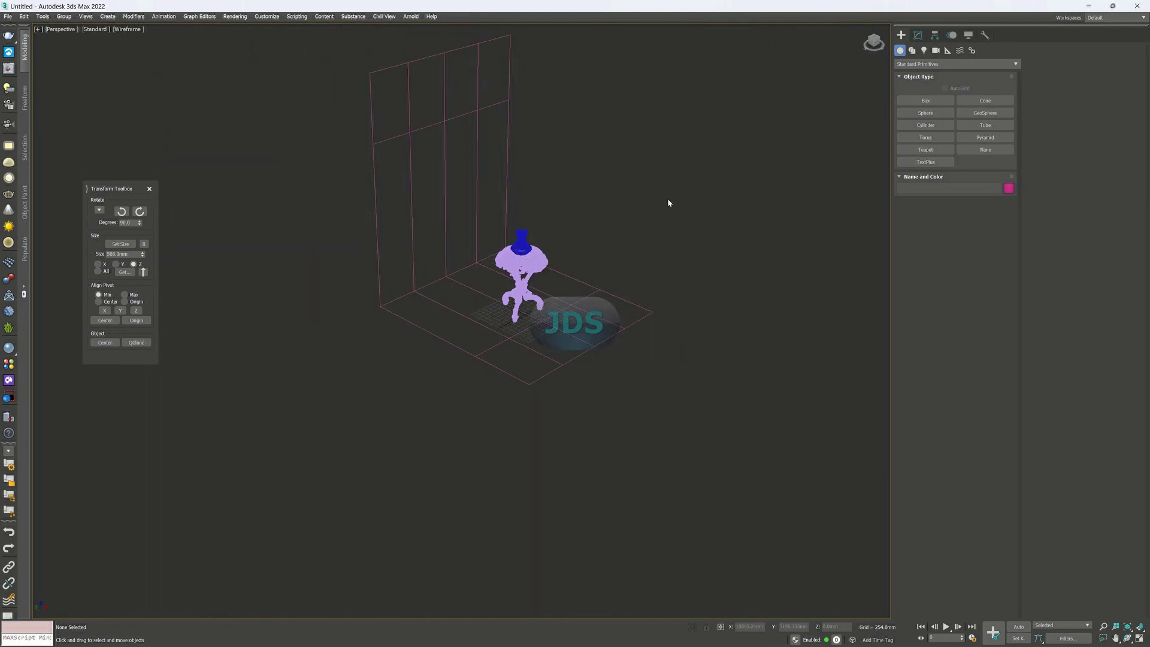
key(F3)
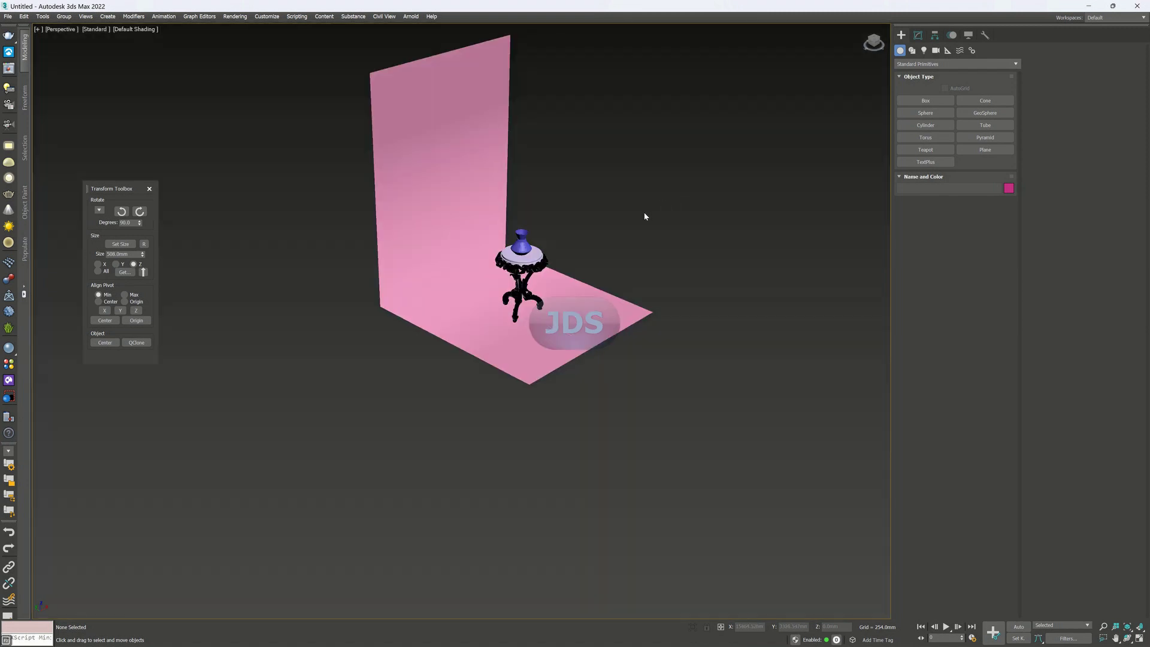
Orbit to face the pink backdrop head-on and select the backdrop plane.
scroll(543, 238, up, 5)
scroll(560, 251, down, 5)
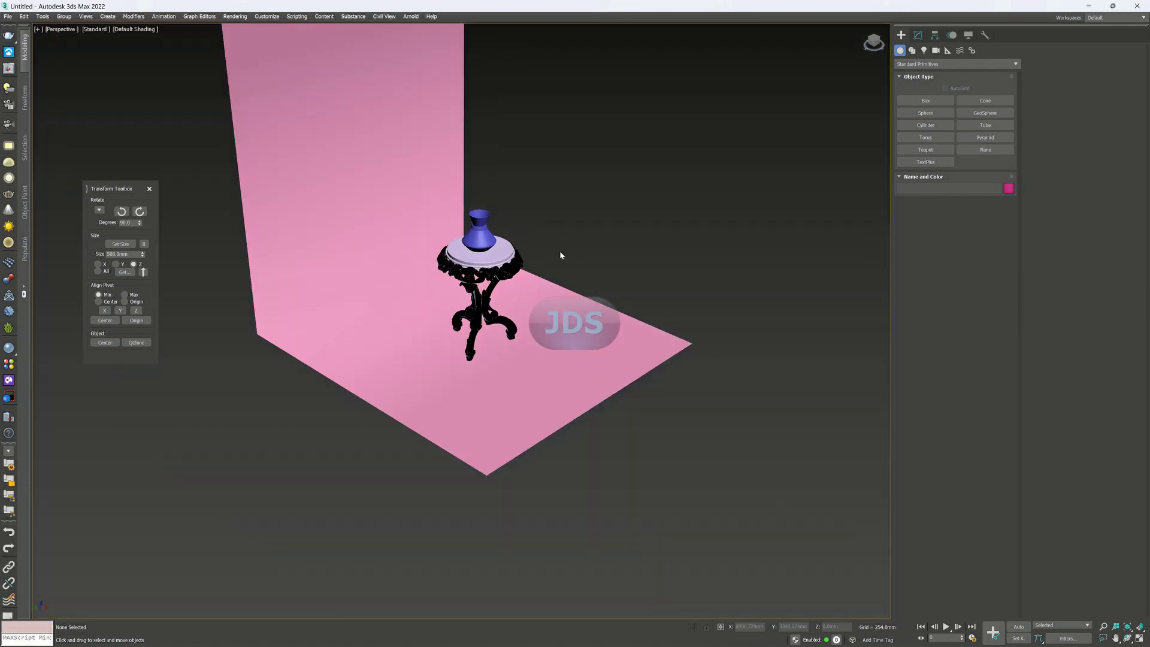
alt+middle_drag(560, 250, 516, 252)
scroll(471, 276, up, 8)
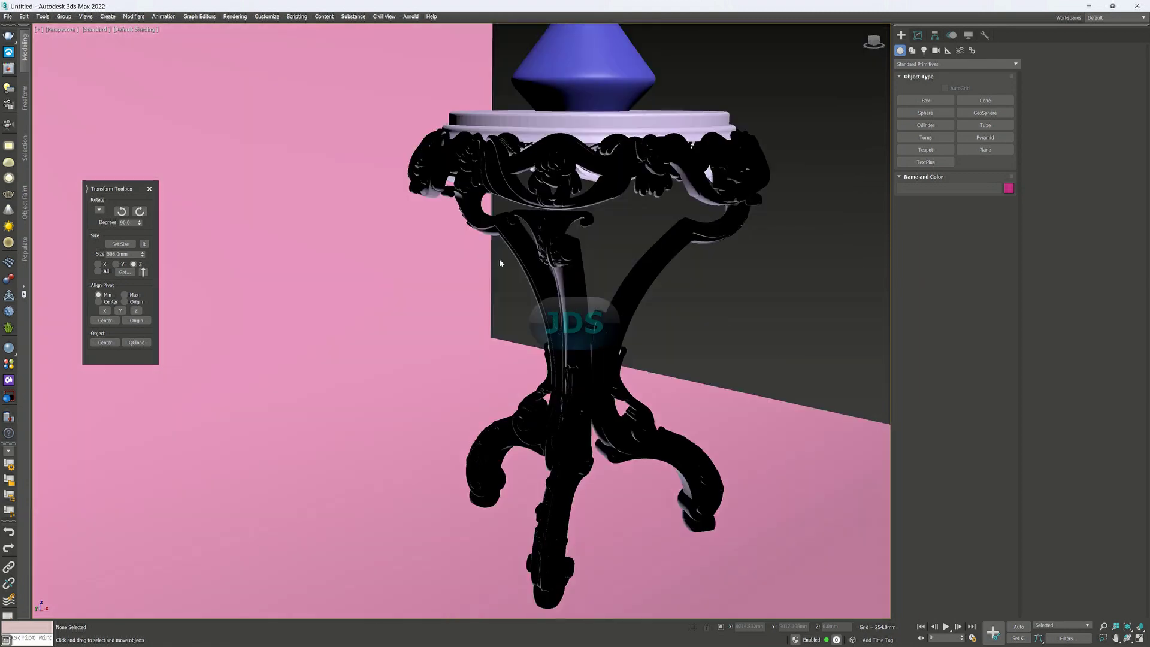
scroll(500, 263, down, 10)
alt+middle_drag(622, 281, 527, 258)
scroll(558, 255, up, 8)
scroll(652, 305, down, 2)
scroll(615, 258, down, 4)
scroll(629, 267, up, 3)
scroll(624, 278, down, 3)
scroll(431, 244, down, 3)
click(416, 248)
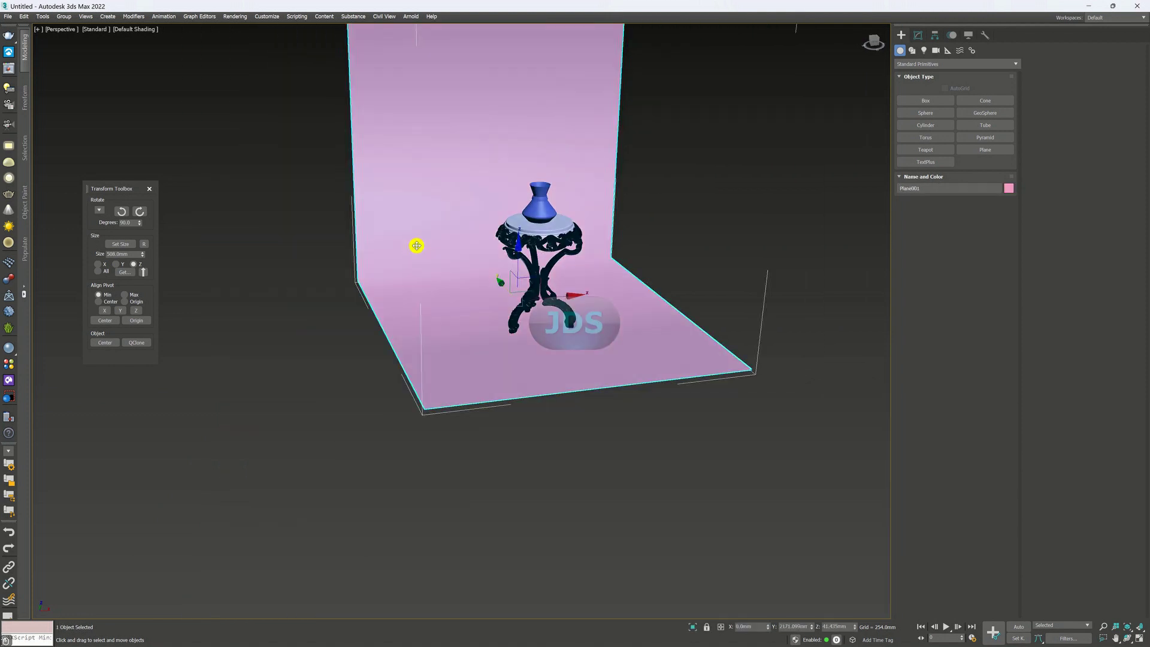
Non-uniformly scale the pink backdrop along X to about 253% in Top view, then check it in perspective.
key(r)
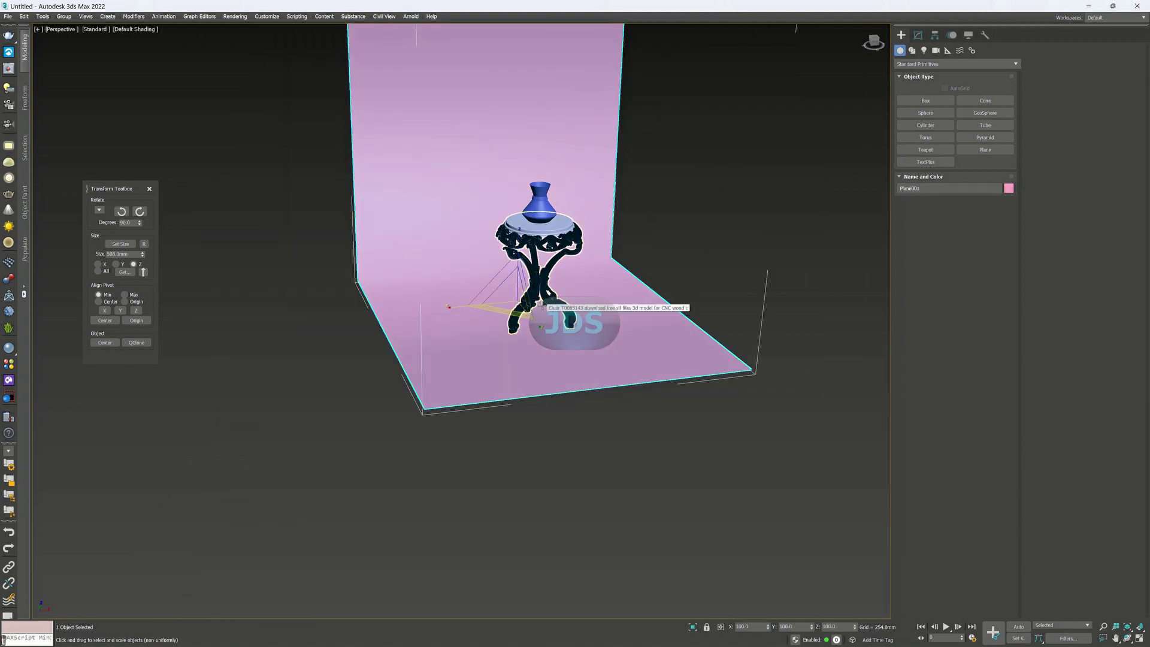
key(t)
scroll(560, 196, down, 3)
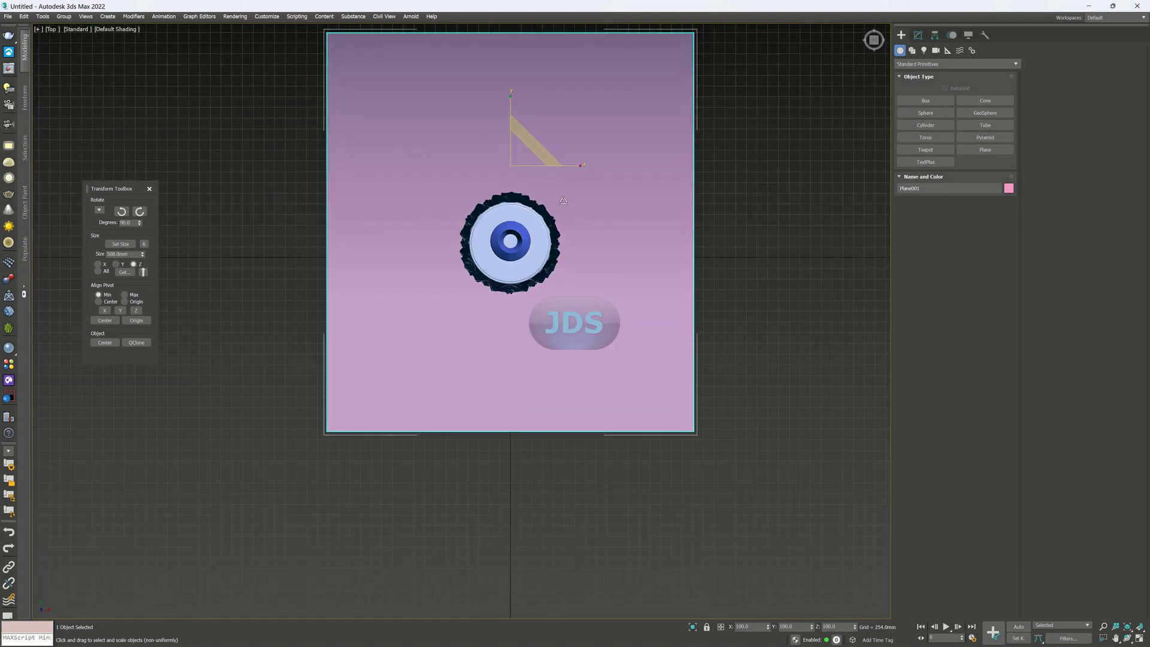
drag(582, 168, 611, 167)
scroll(554, 245, down, 3)
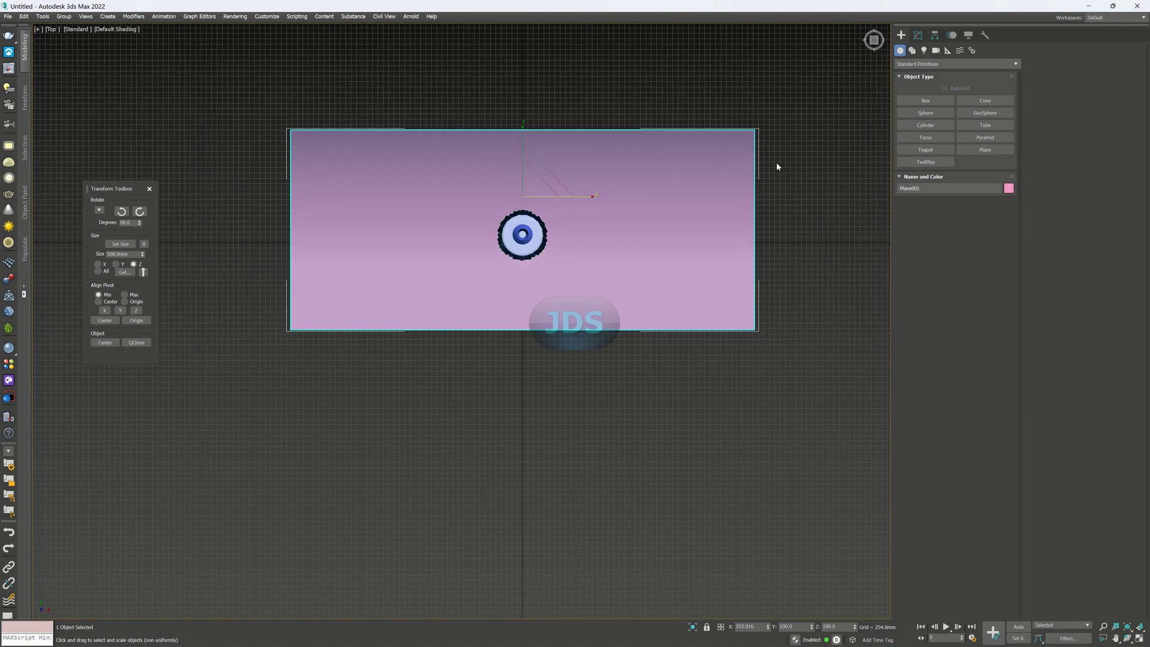
click(865, 30)
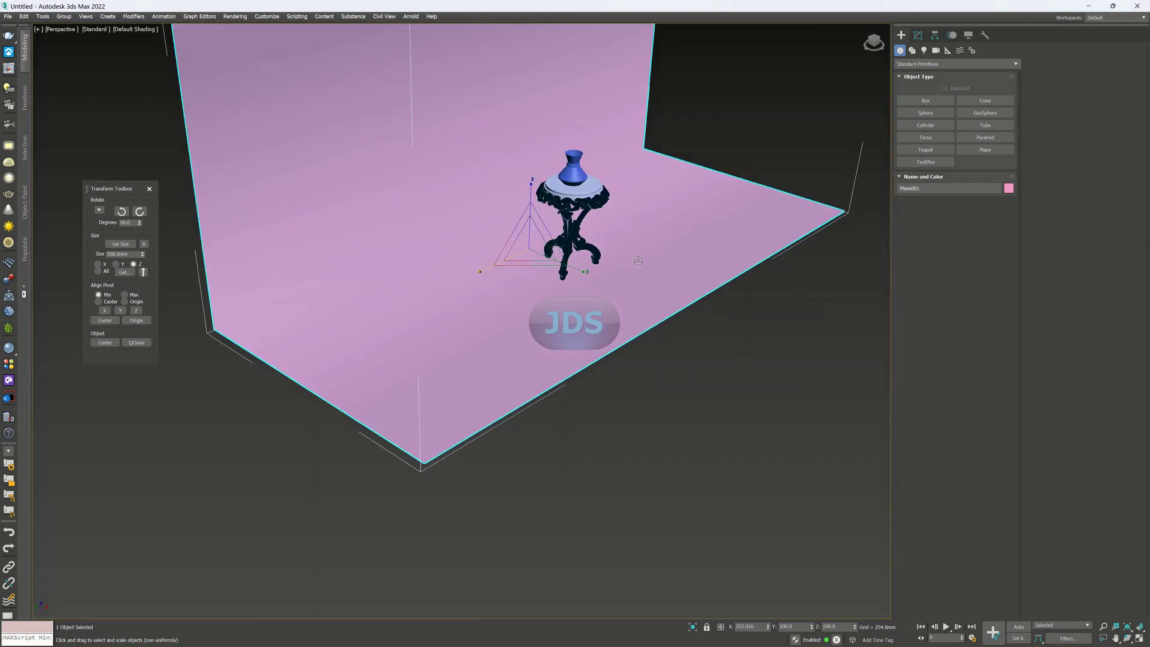
alt+middle_drag(659, 251, 764, 305)
scroll(659, 323, down, 10)
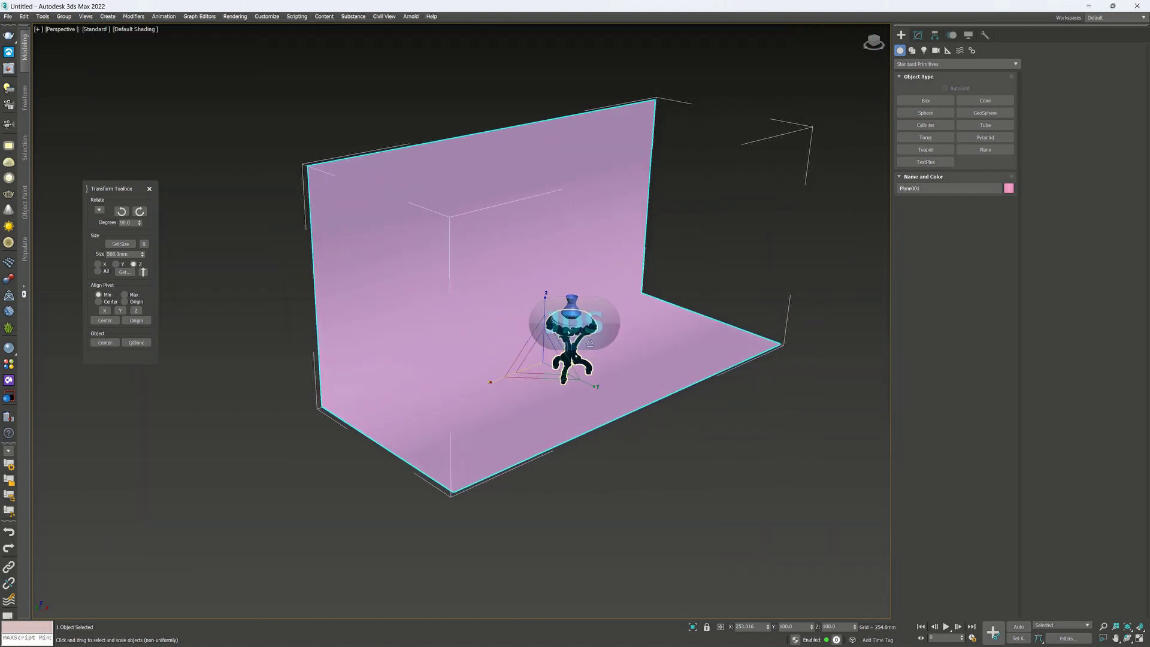
Select the vase and table together and move them left along X.
scroll(584, 343, up, 10)
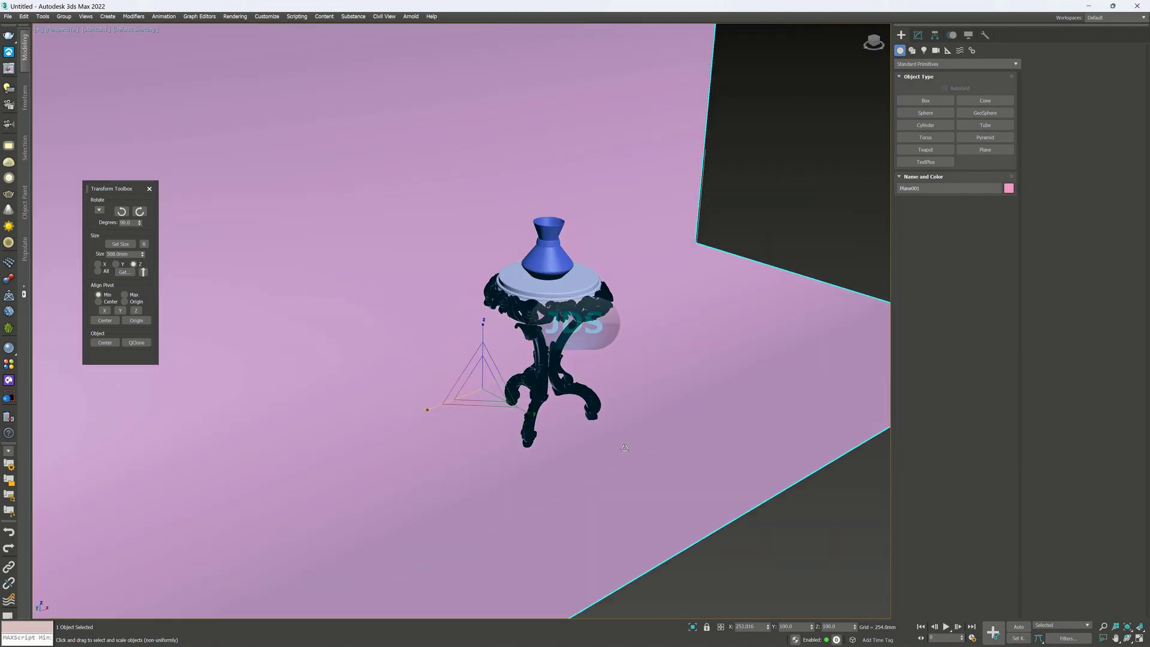
click(760, 203)
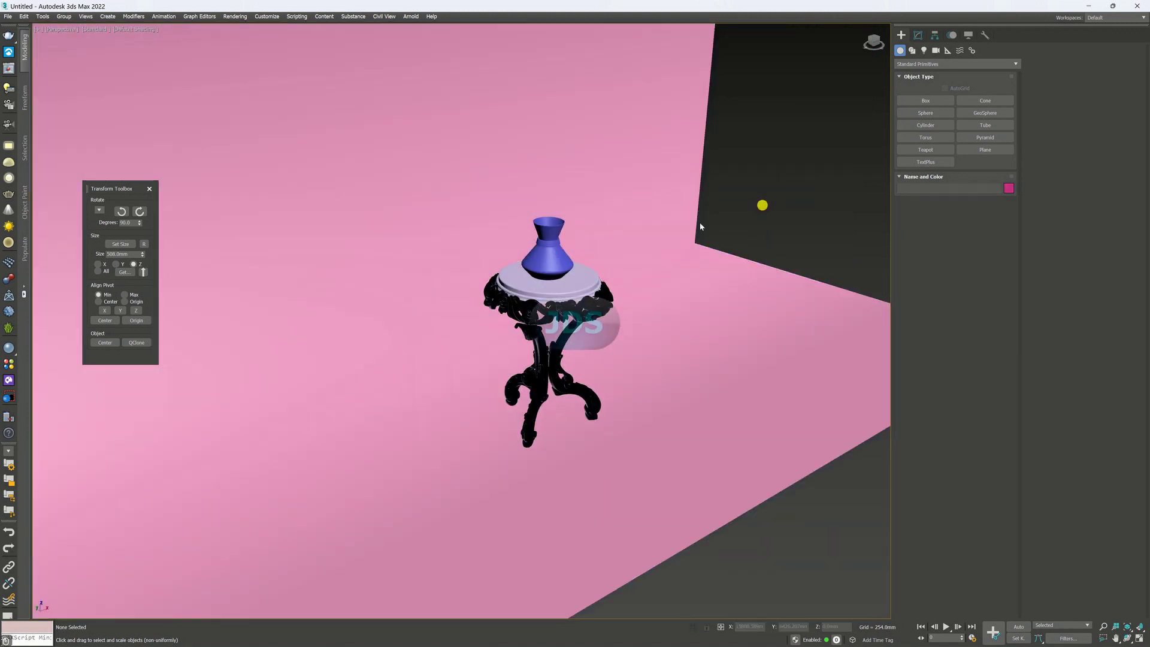
click(550, 268)
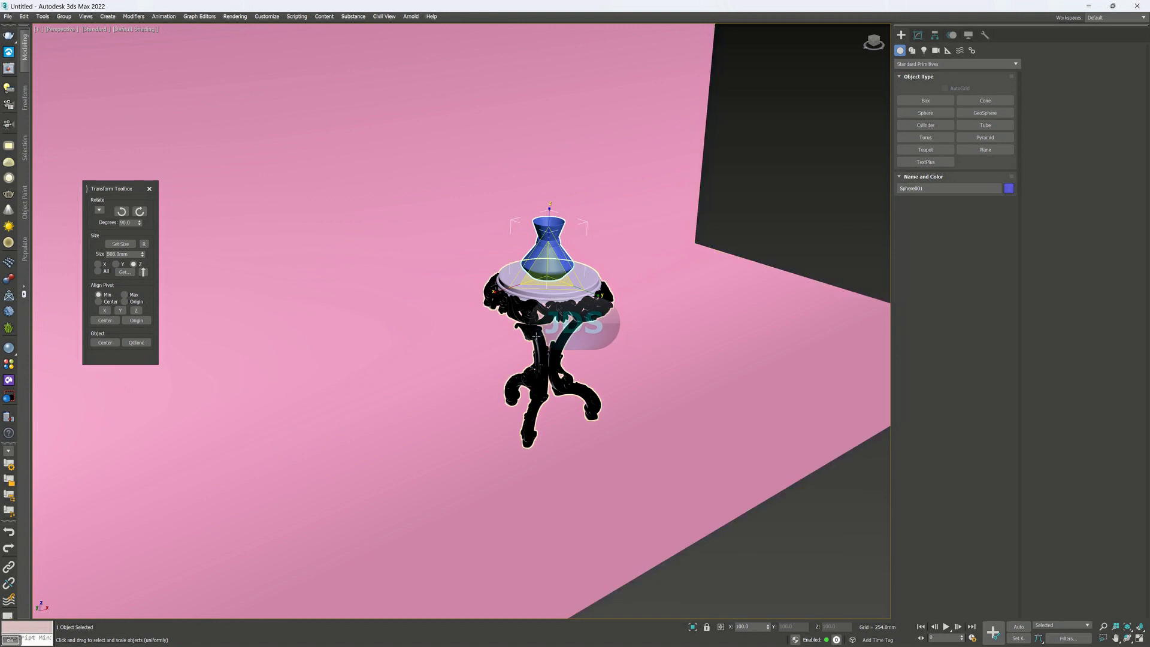
ctrl+click(541, 335)
scroll(623, 313, down, 5)
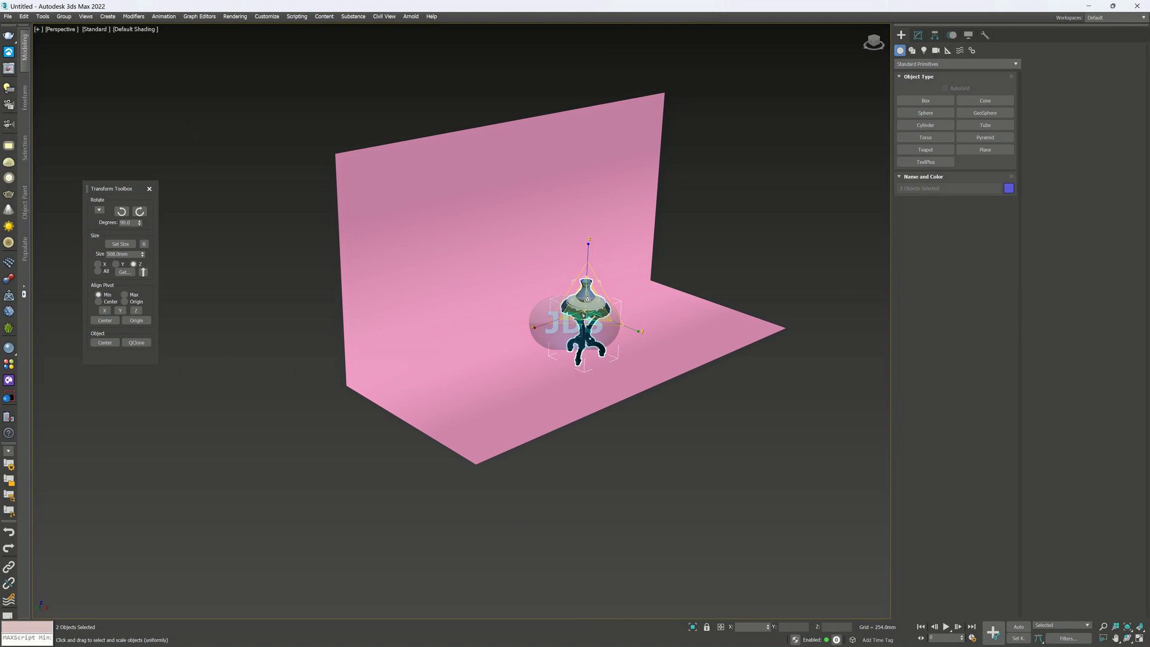
key(w)
drag(621, 295, 494, 328)
Recentre the view on the table and vase and open the Material Editor.
scroll(505, 328, up, 5)
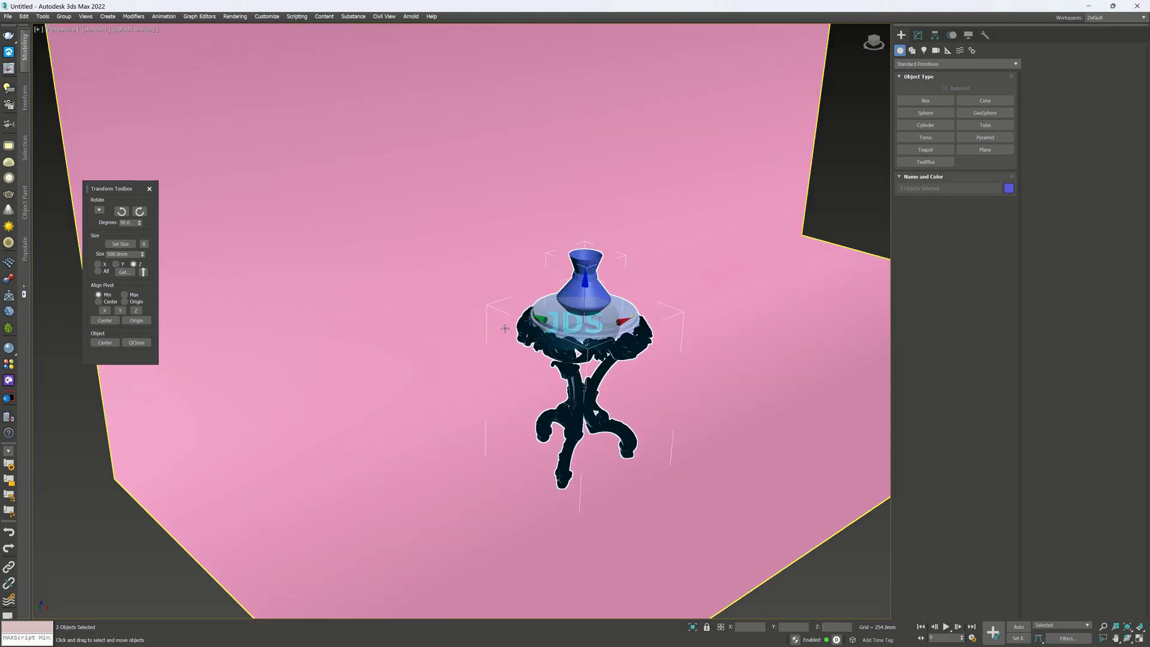
middle_drag(505, 328, 593, 318)
scroll(688, 301, up, 5)
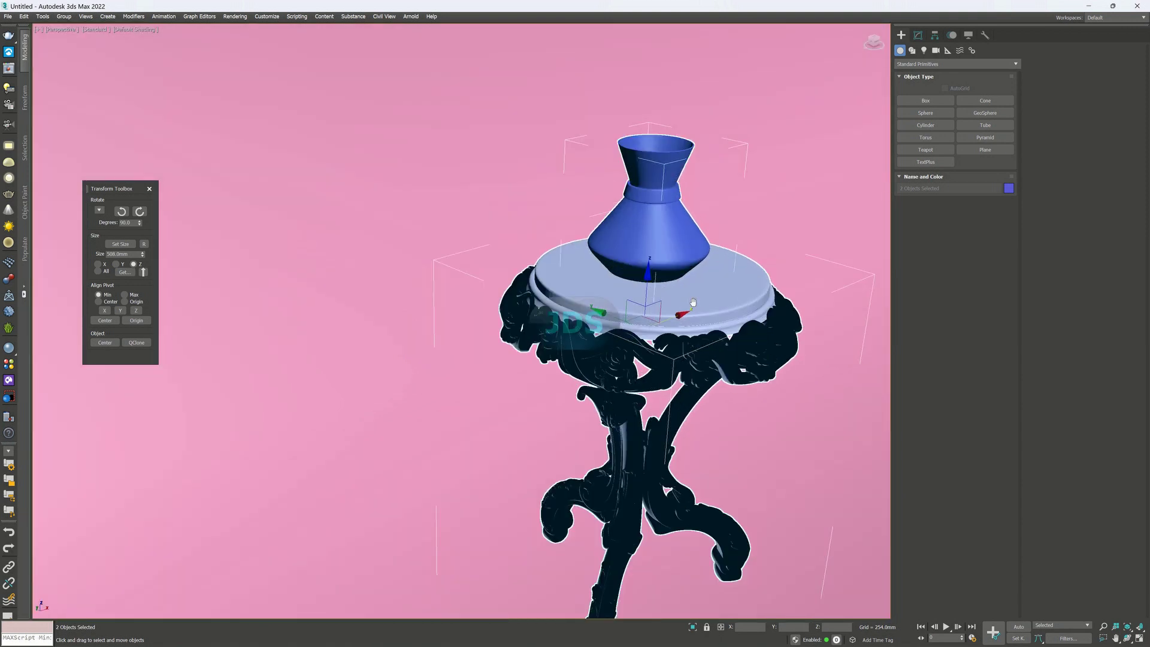
scroll(693, 303, down, 5)
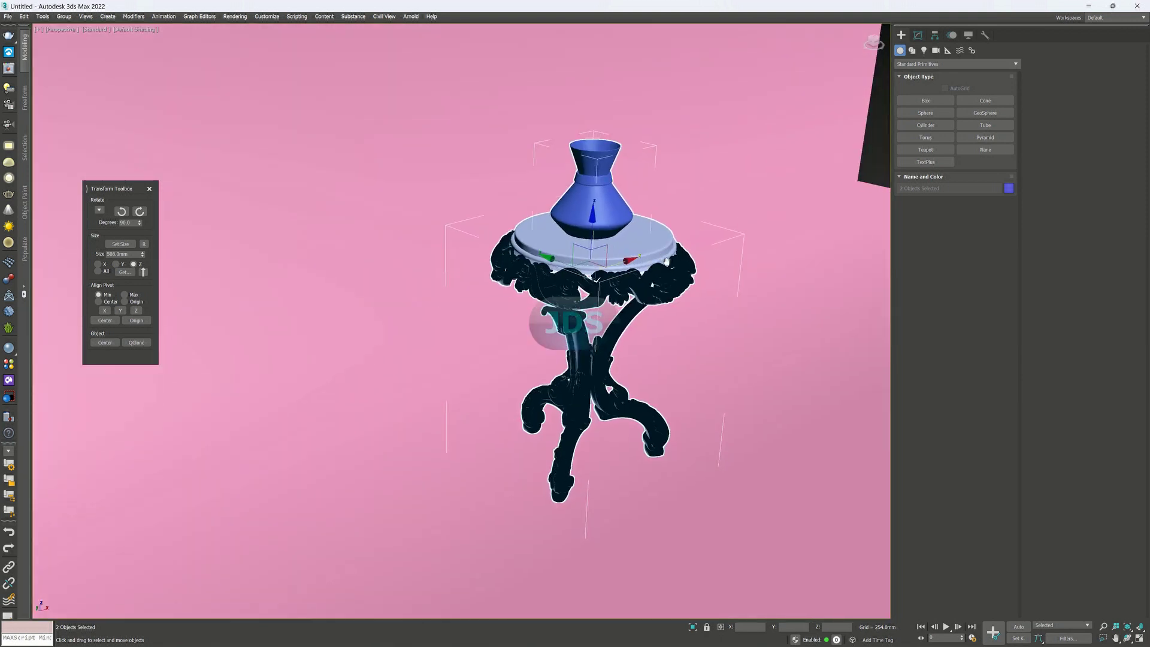
middle_drag(667, 260, 736, 262)
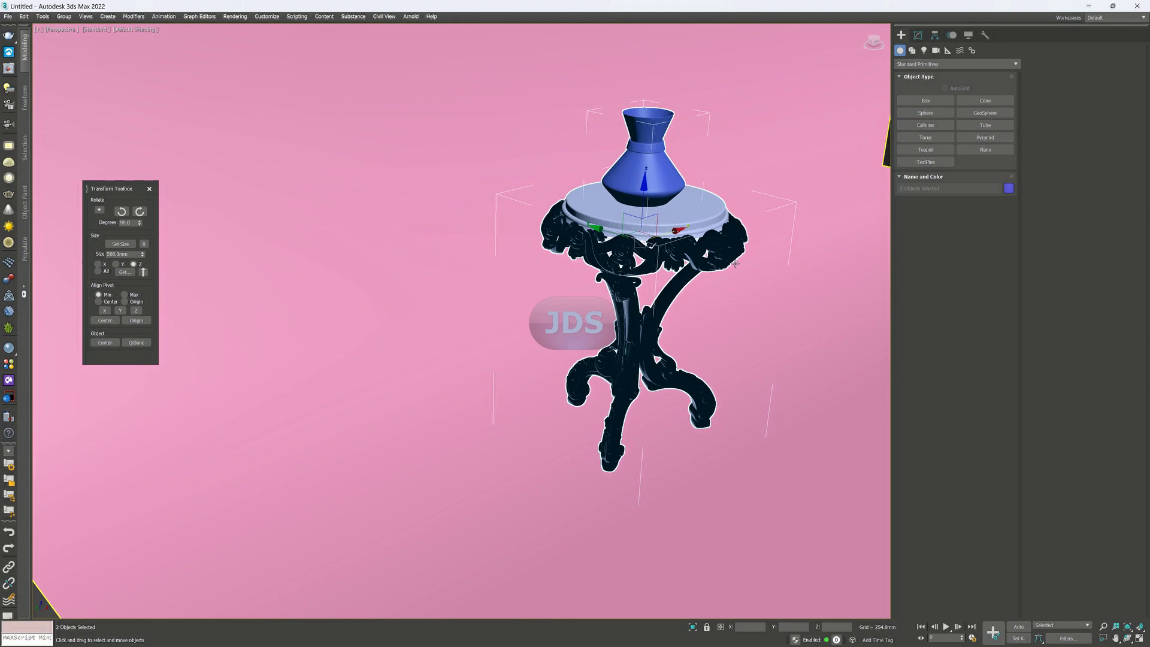
middle_drag(599, 301, 622, 318)
scroll(581, 302, up, 5)
scroll(581, 311, down, 5)
scroll(640, 314, up, 3)
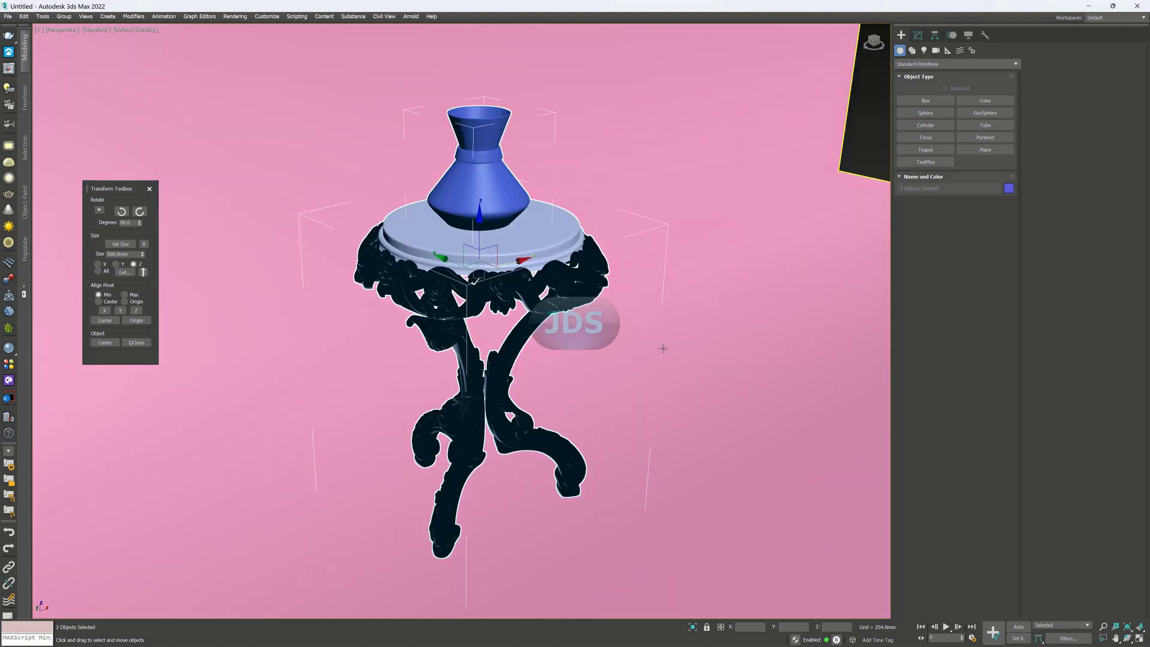
key(m)
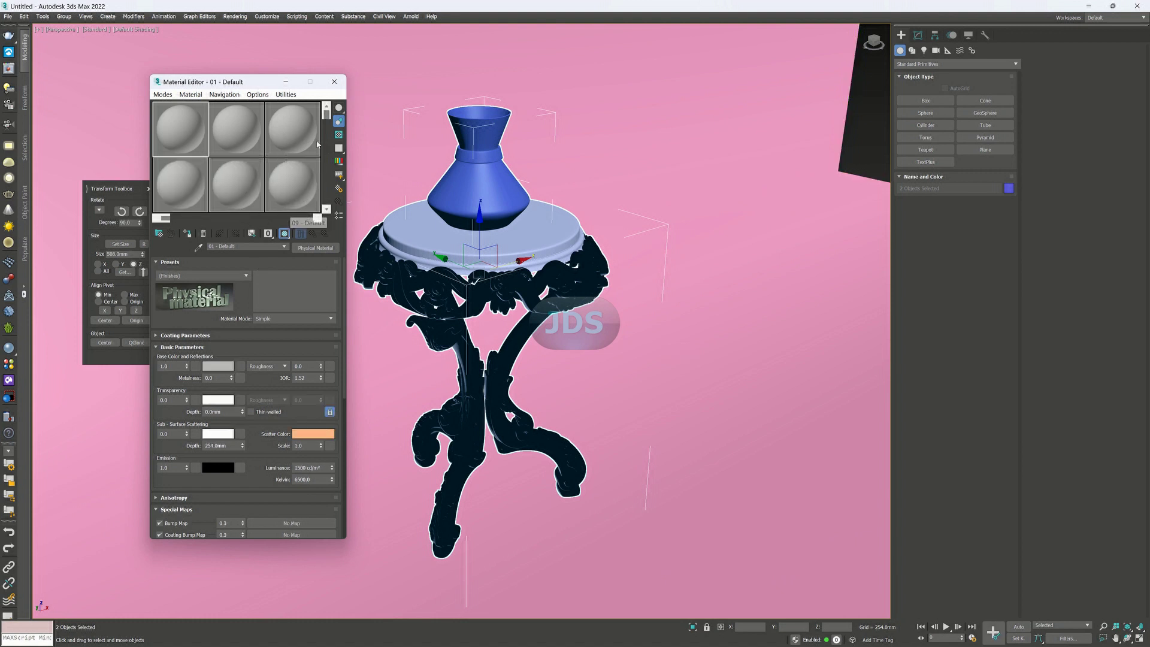
Apply a VRayMtl to the selection, confirm switching the renderer to V-Ray, and activate the first slot.
click(332, 82)
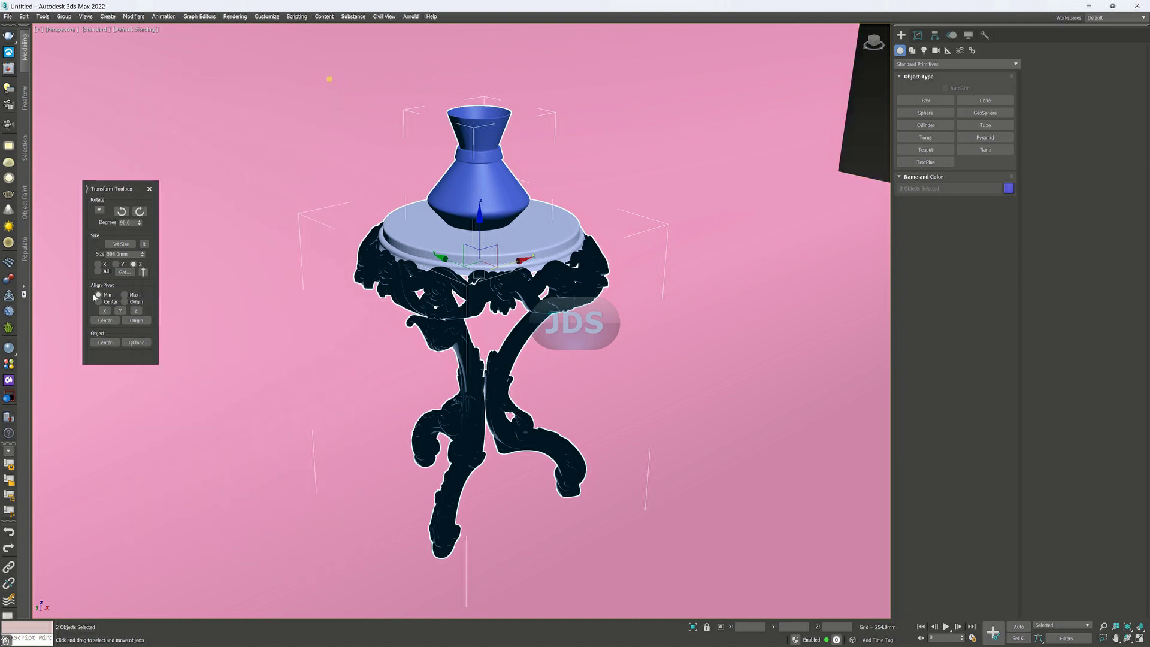
click(9, 348)
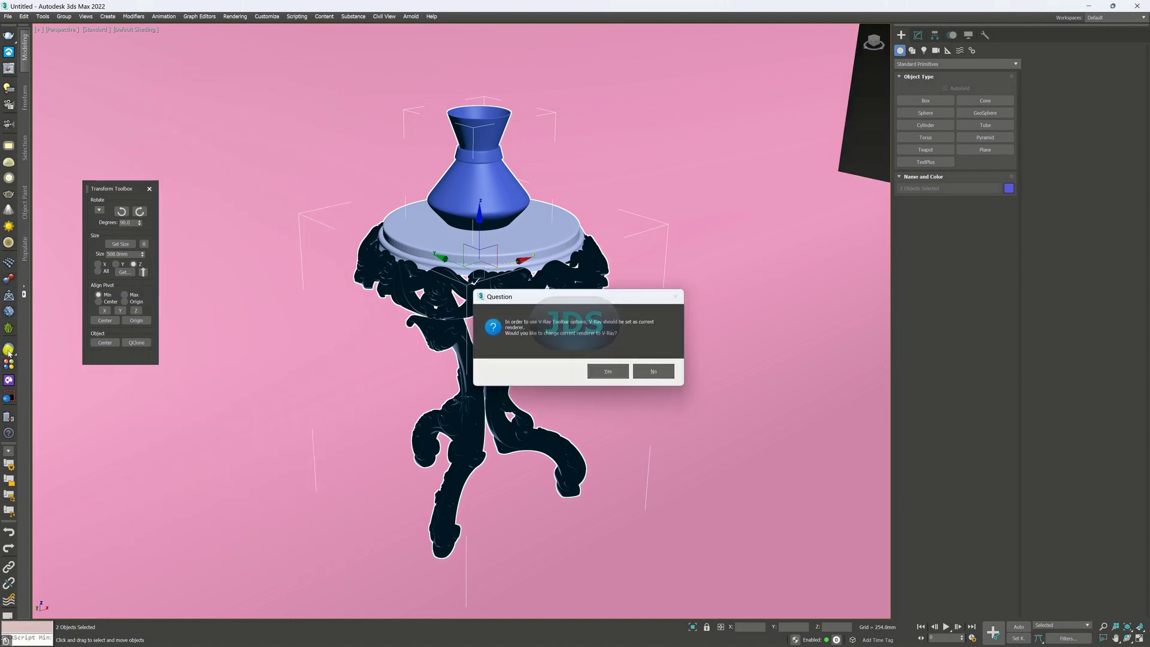
click(608, 372)
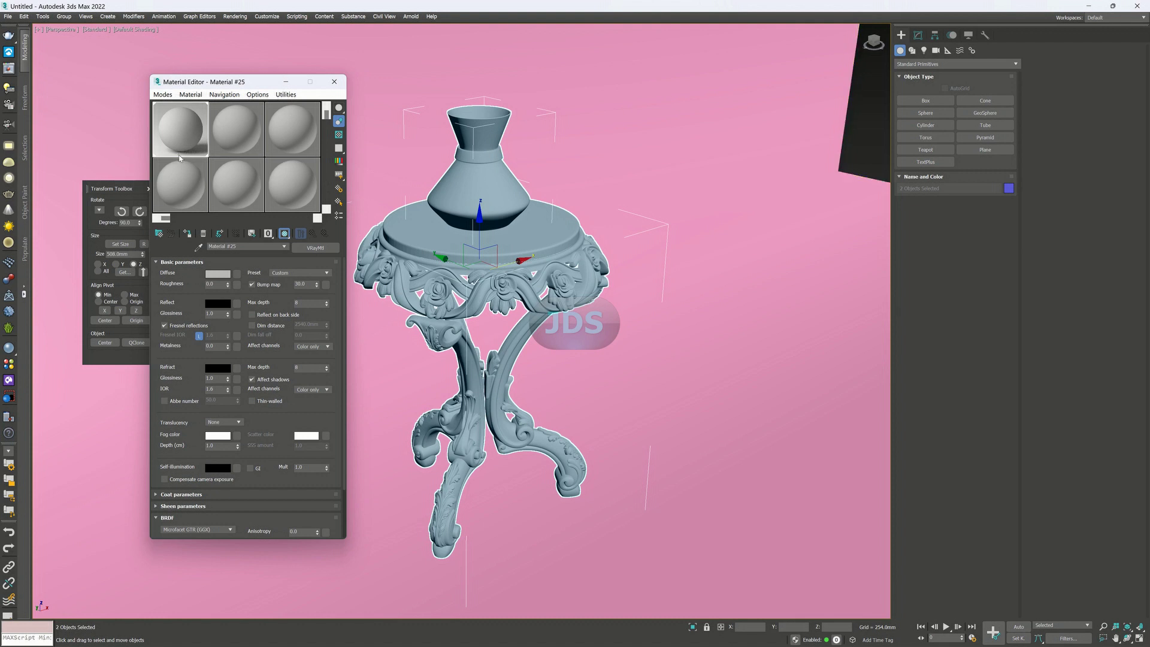
click(187, 134)
click(223, 276)
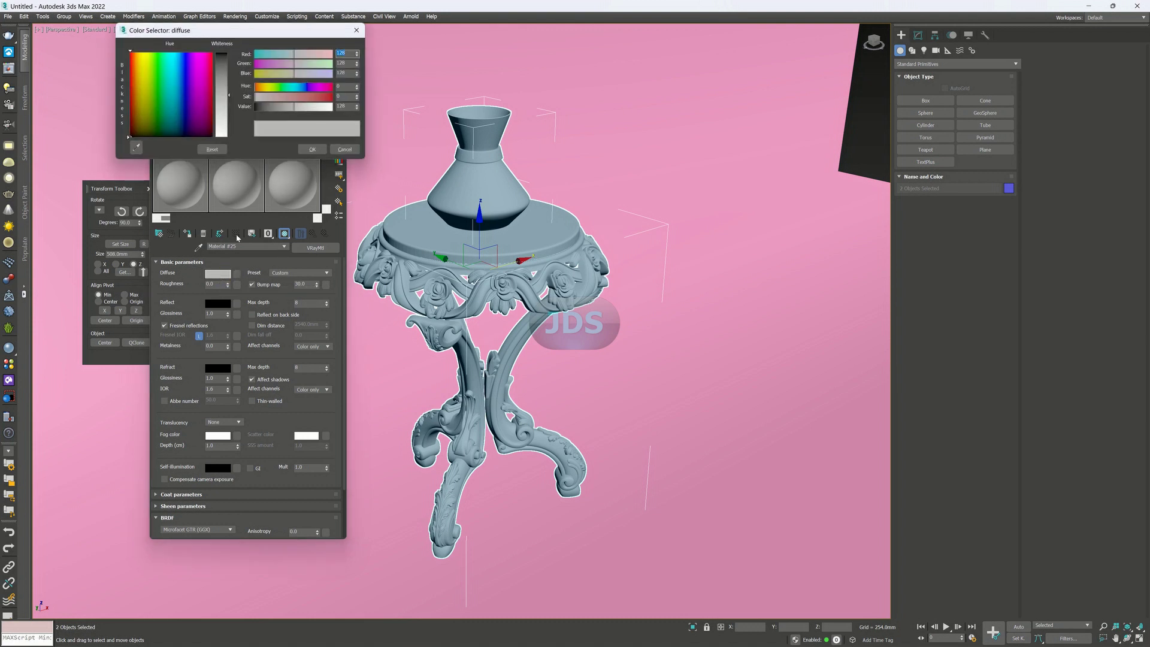
click(166, 76)
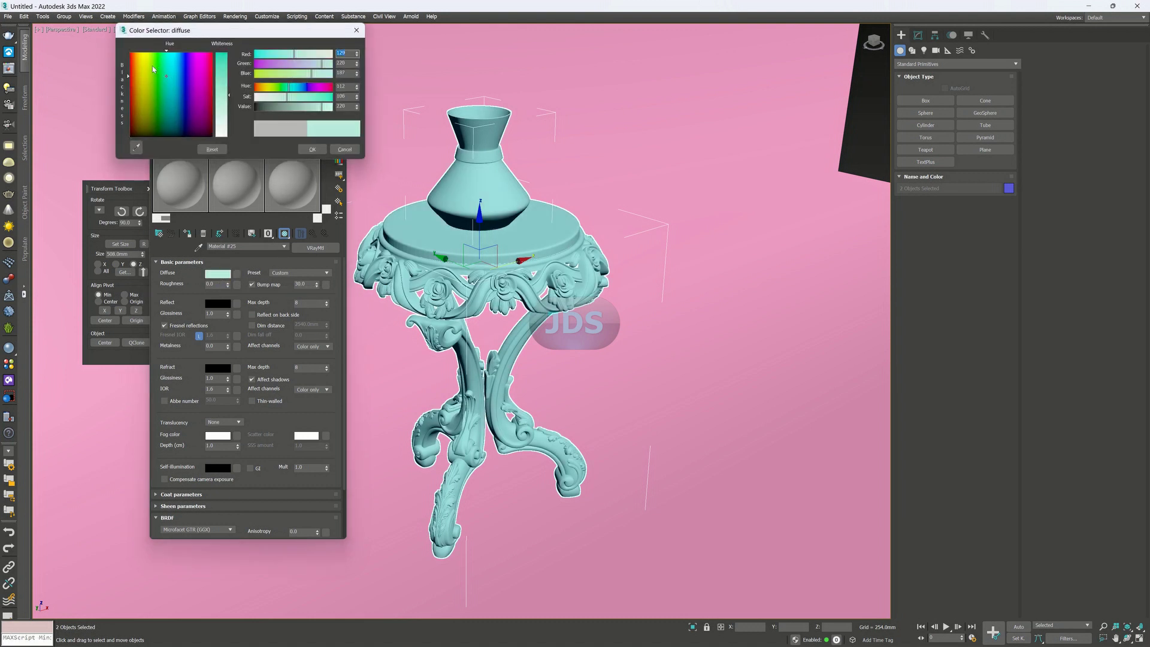
click(870, 155)
click(413, 248)
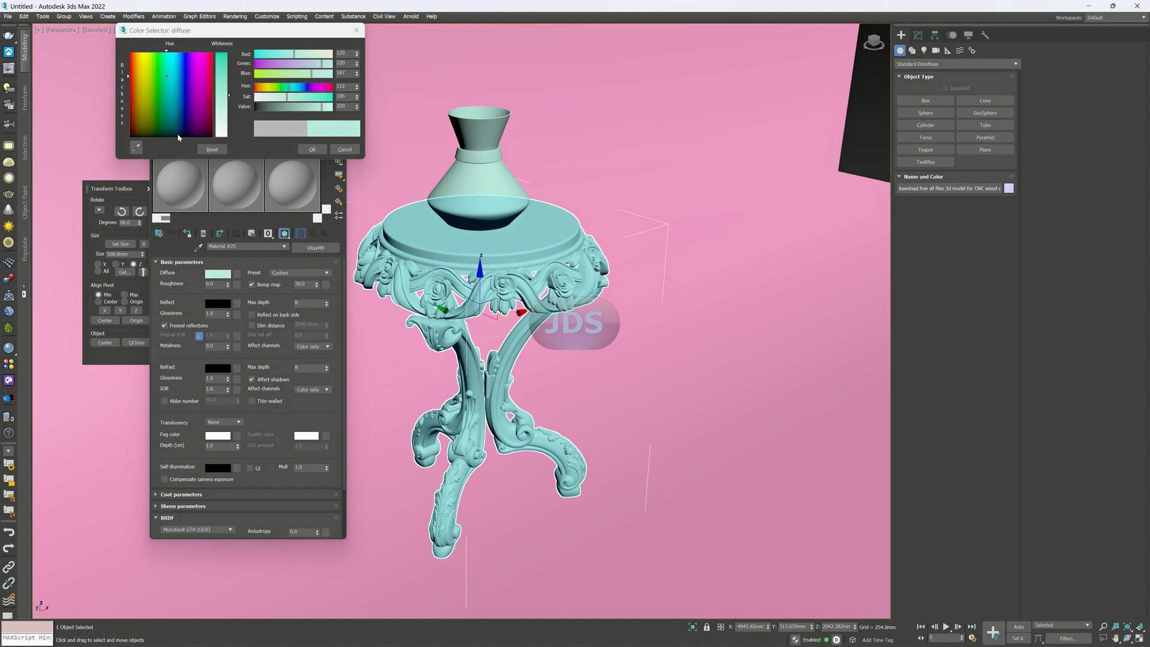
click(138, 118)
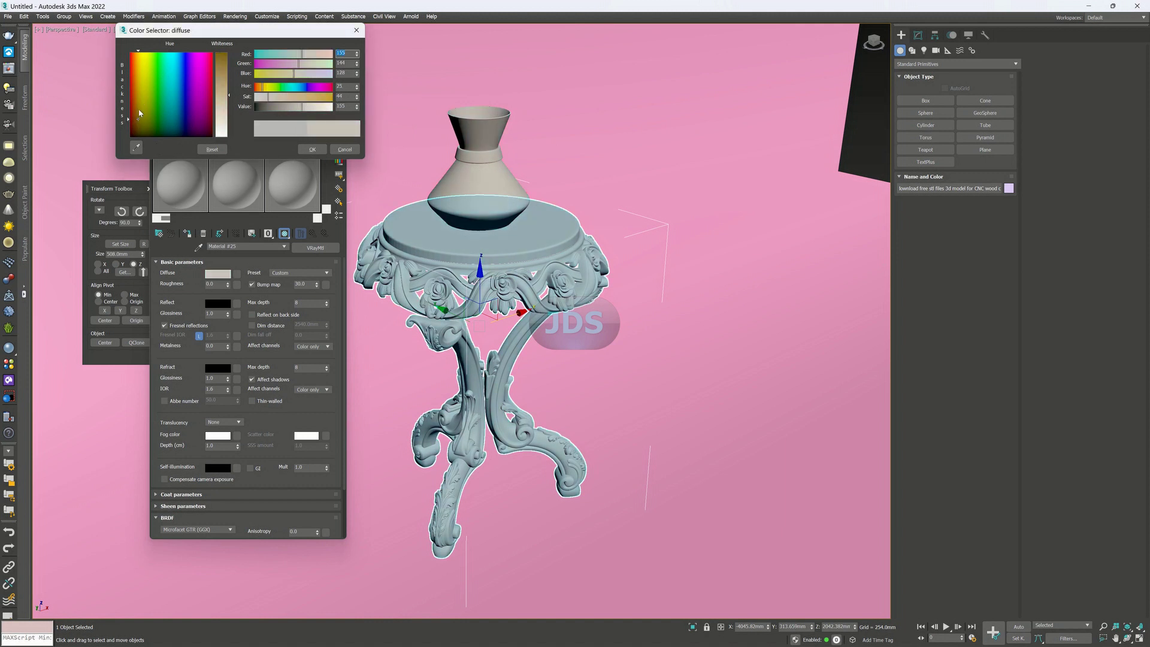
drag(137, 115, 136, 111)
click(140, 90)
click(138, 99)
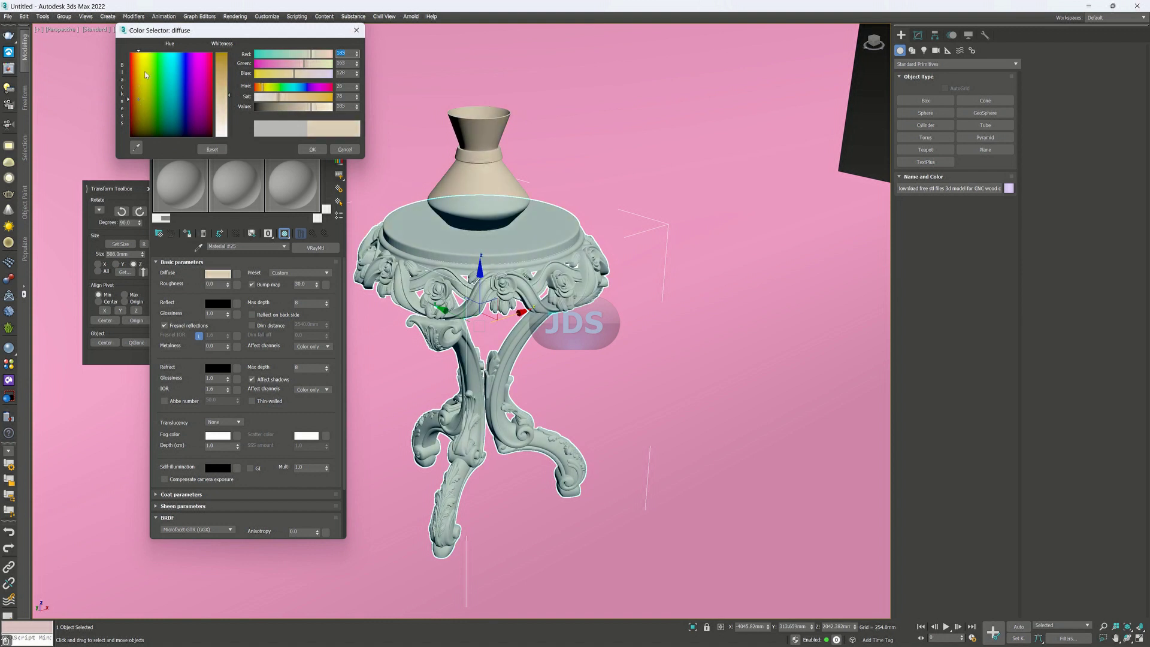
click(142, 63)
click(139, 74)
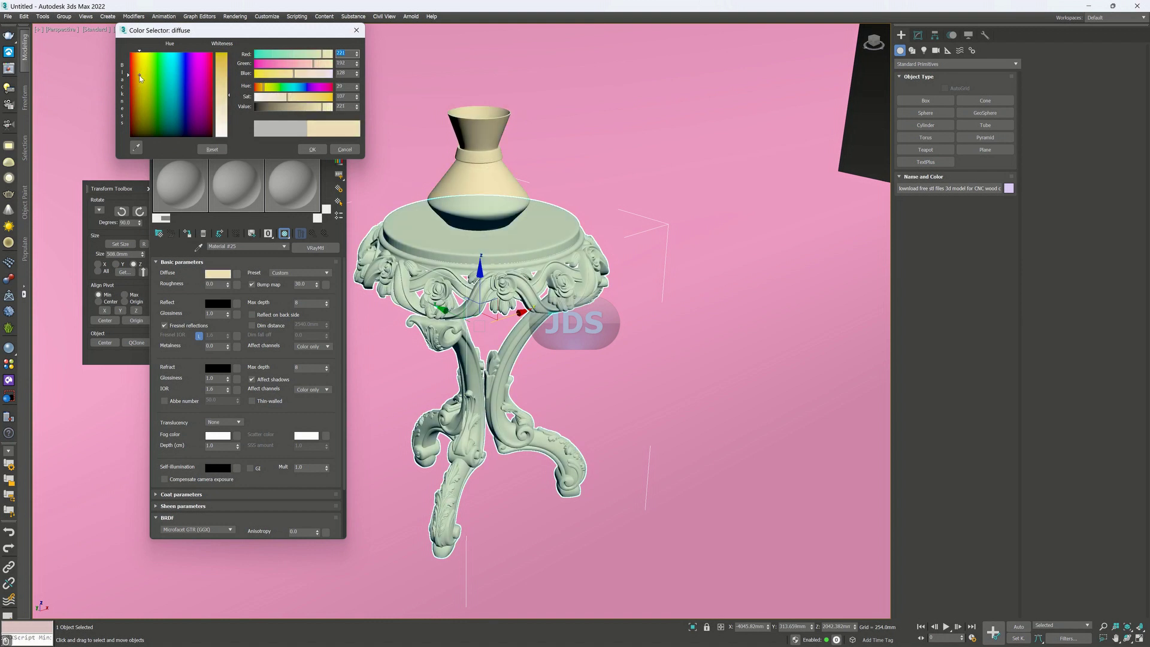
click(222, 57)
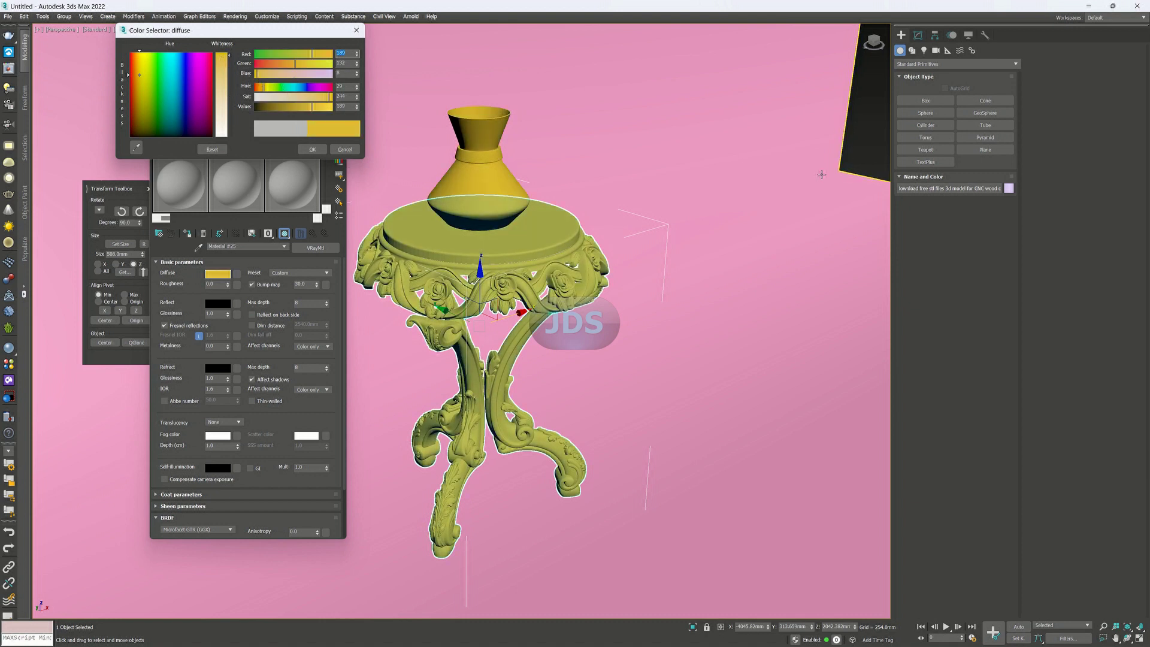
click(855, 157)
click(471, 193)
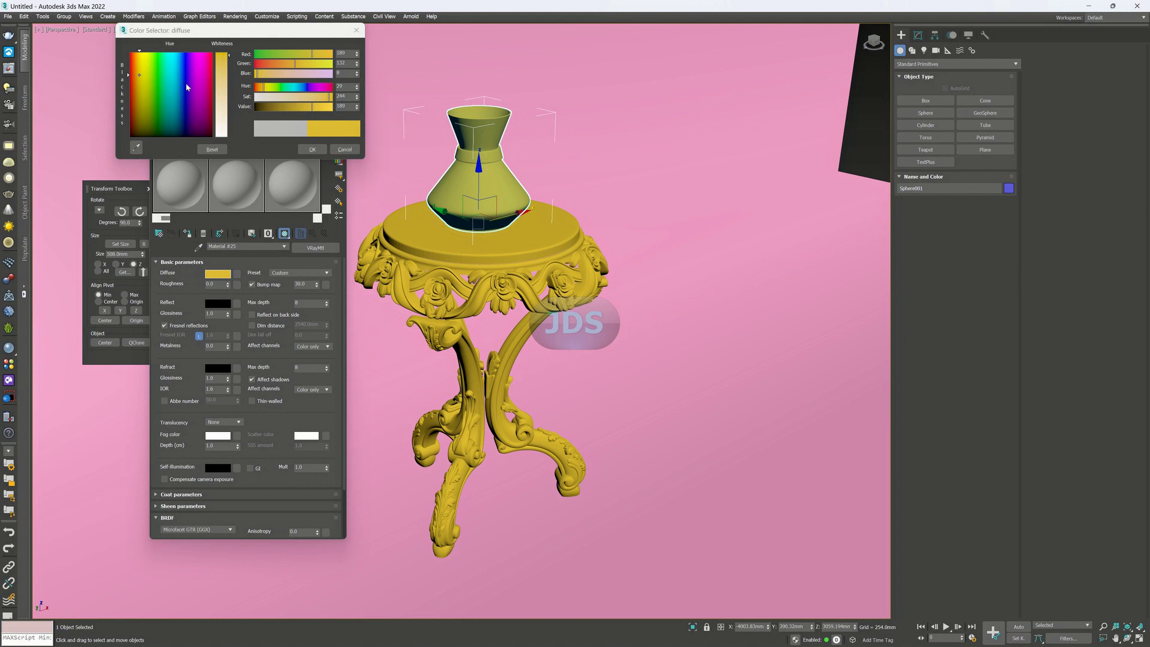
click(150, 131)
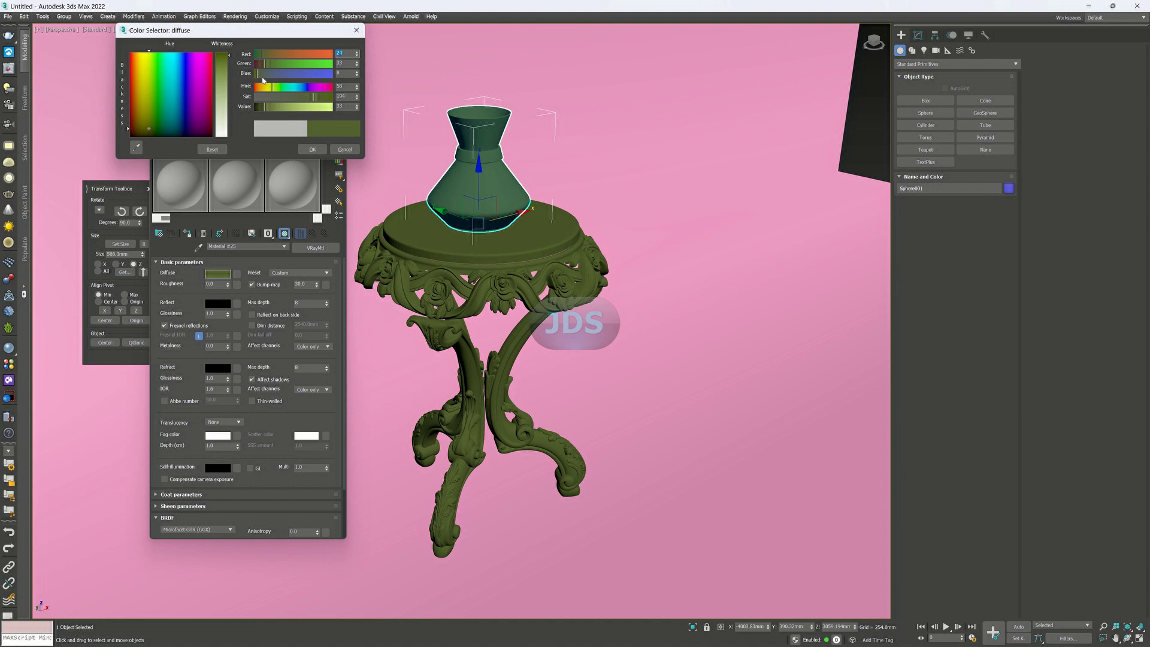
click(283, 66)
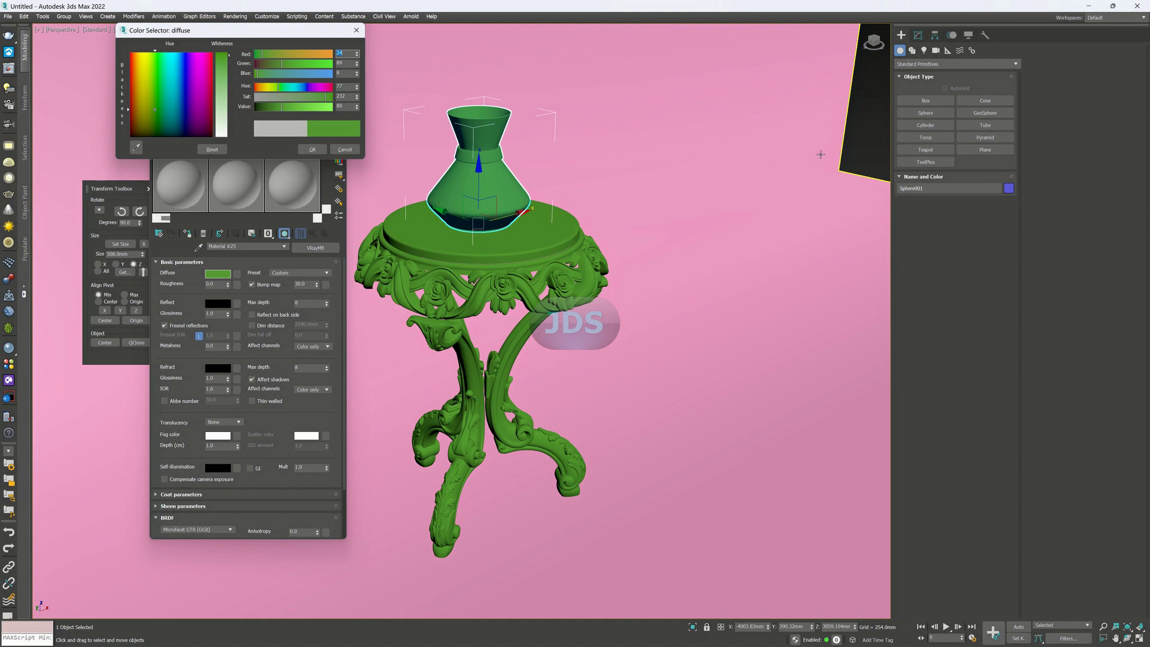
click(851, 154)
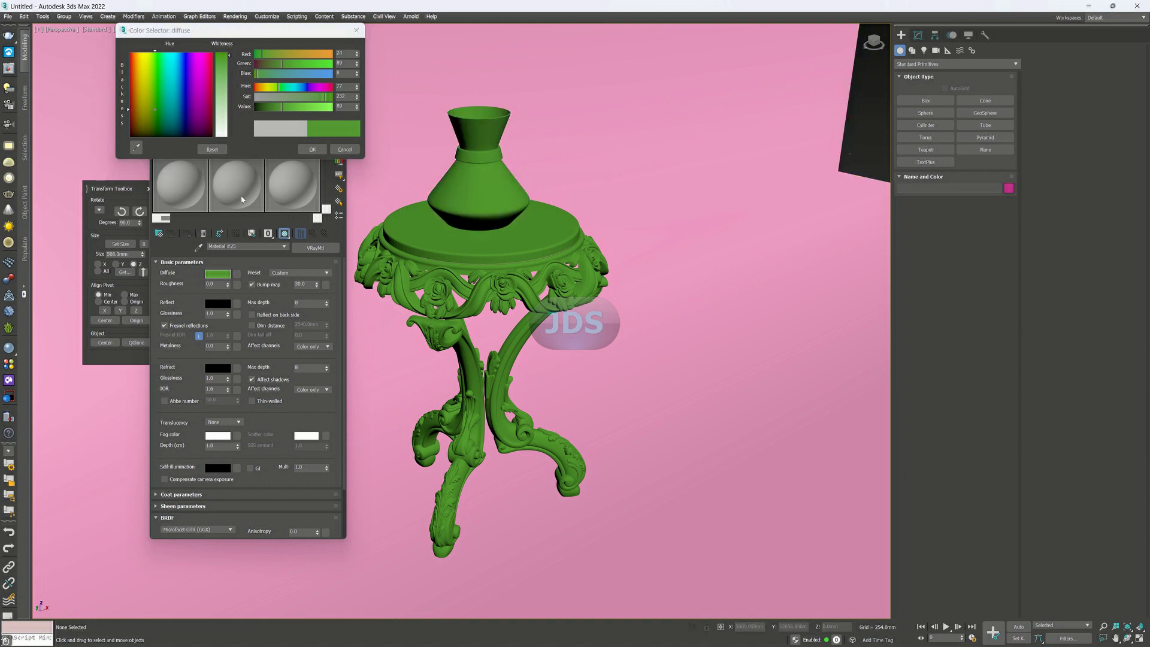
click(356, 30)
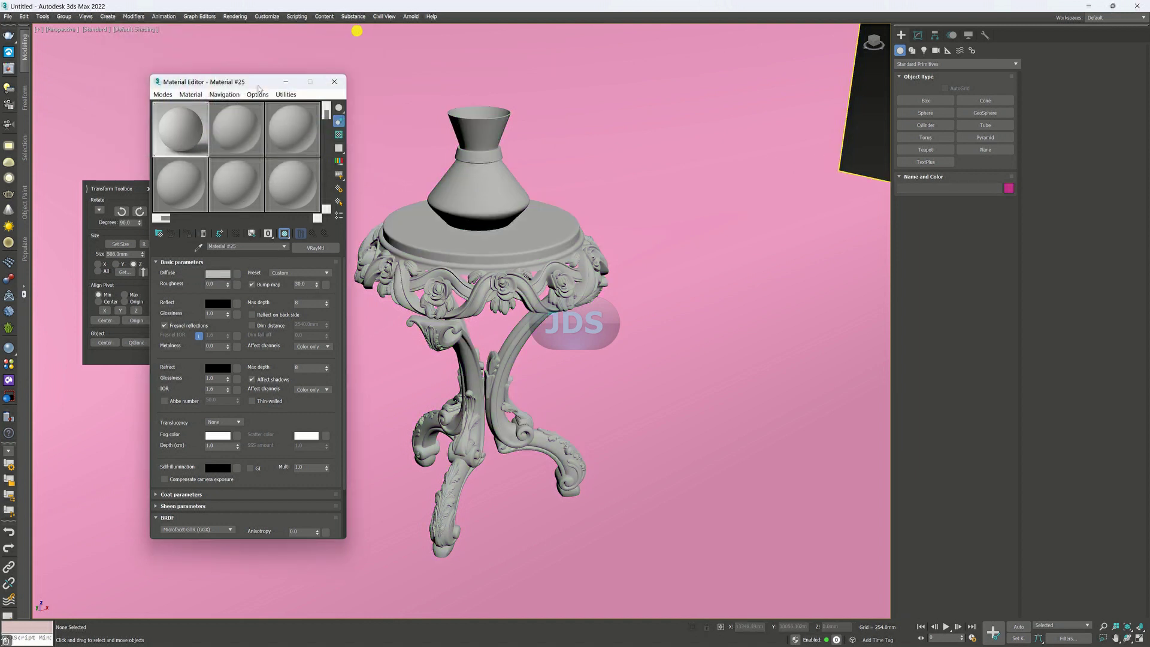
Select the carved table and make the second material sample slot active.
click(334, 83)
click(855, 162)
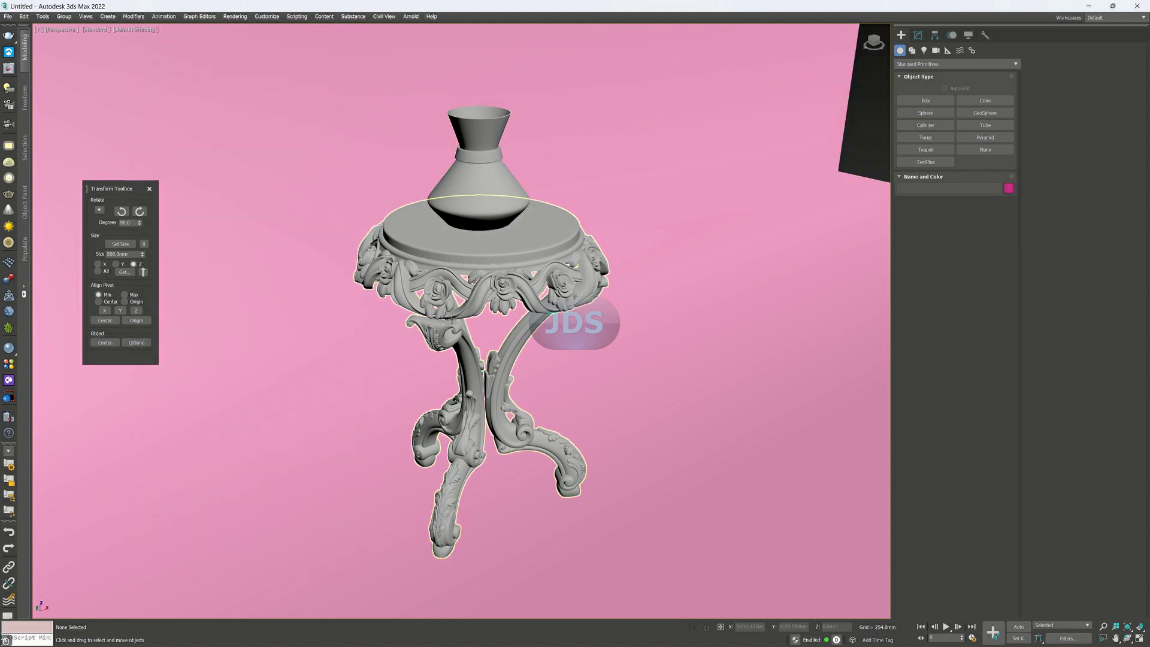
click(444, 270)
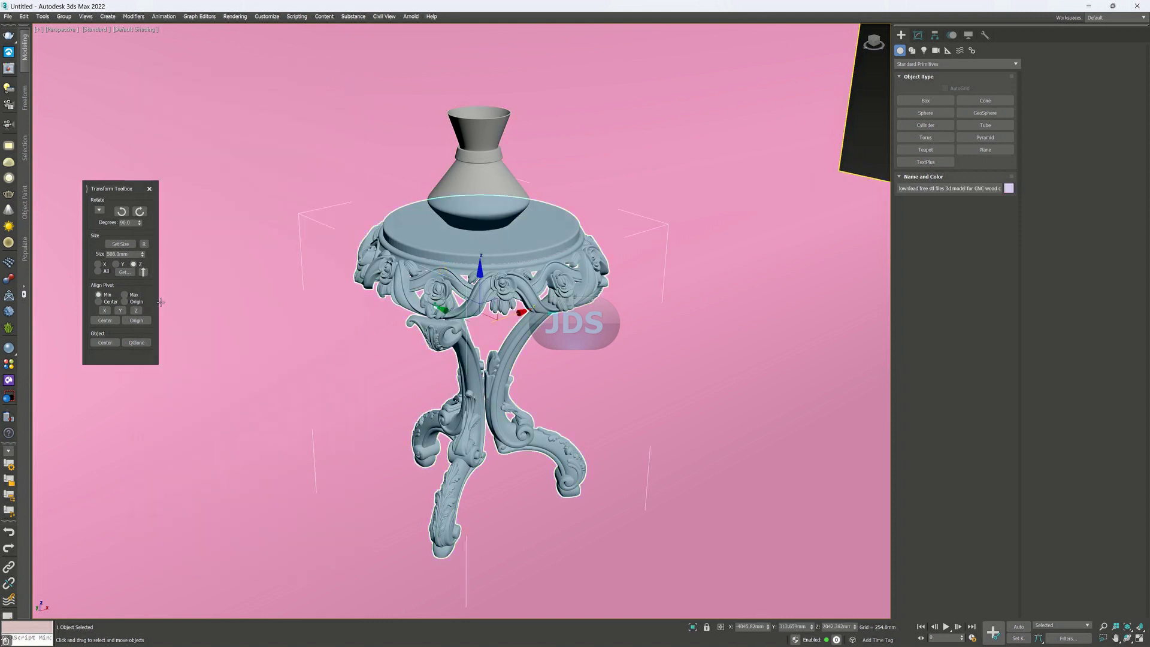
click(8, 347)
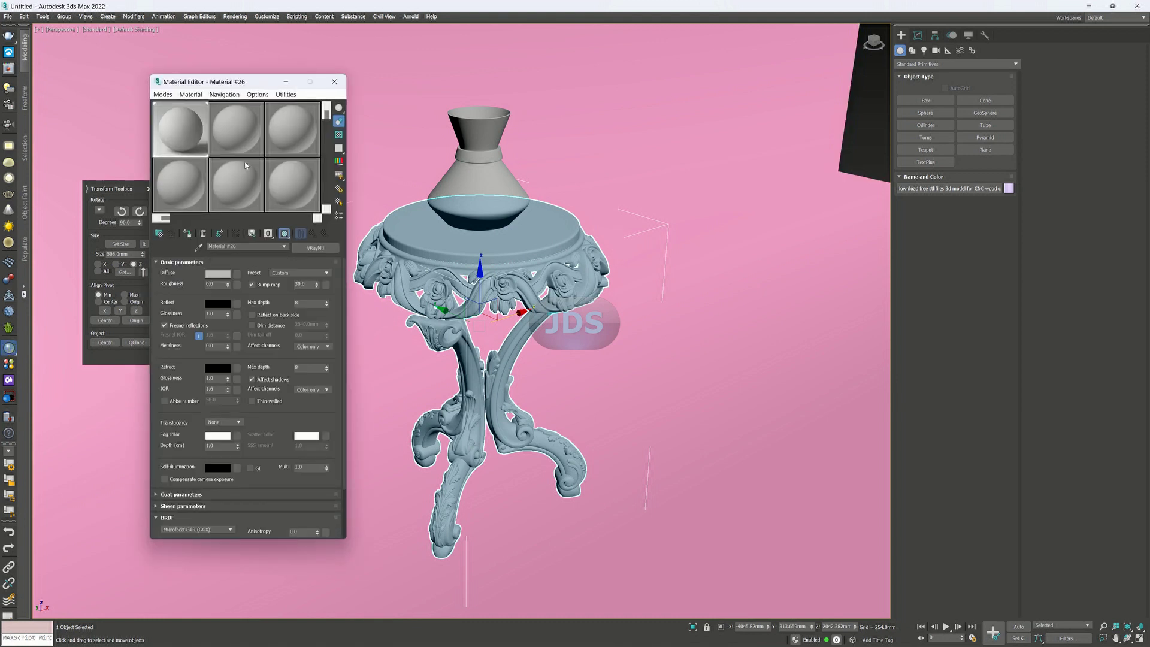
click(236, 139)
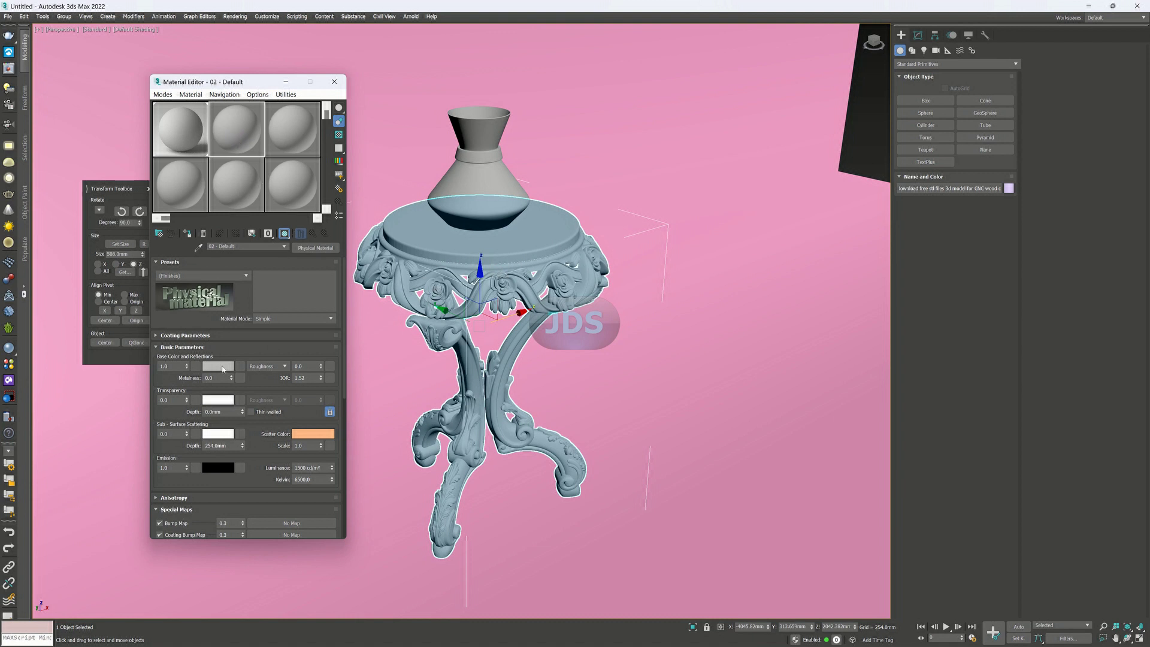
Set that material's base colour to a bright yellow and assign it to the carved table.
click(224, 366)
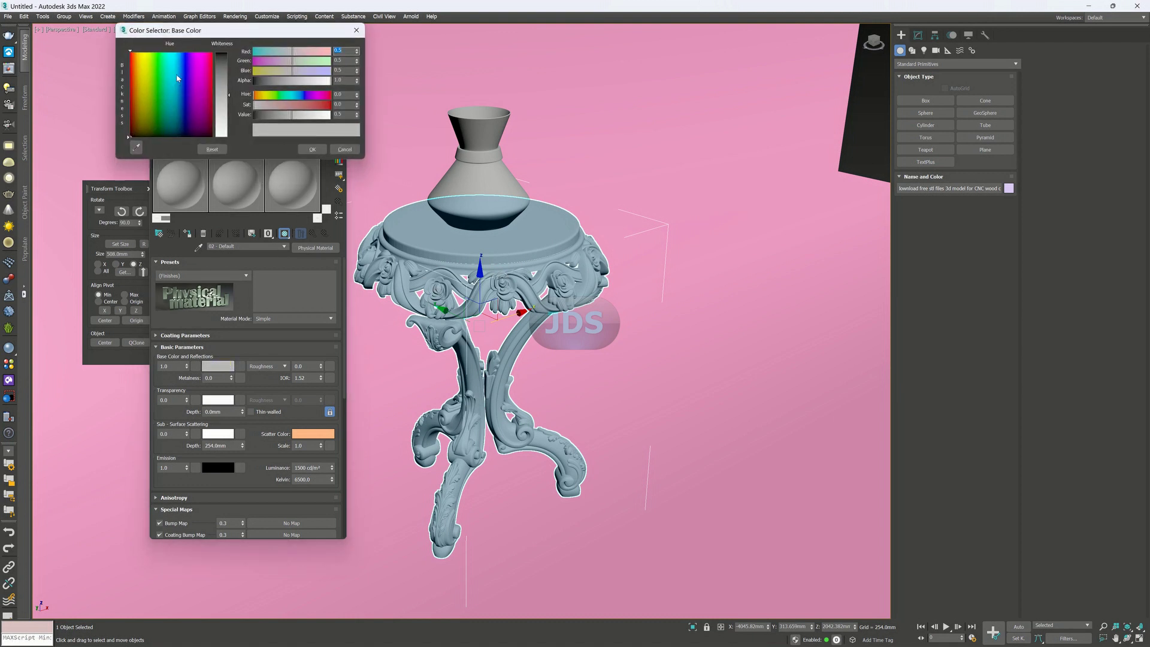
click(138, 76)
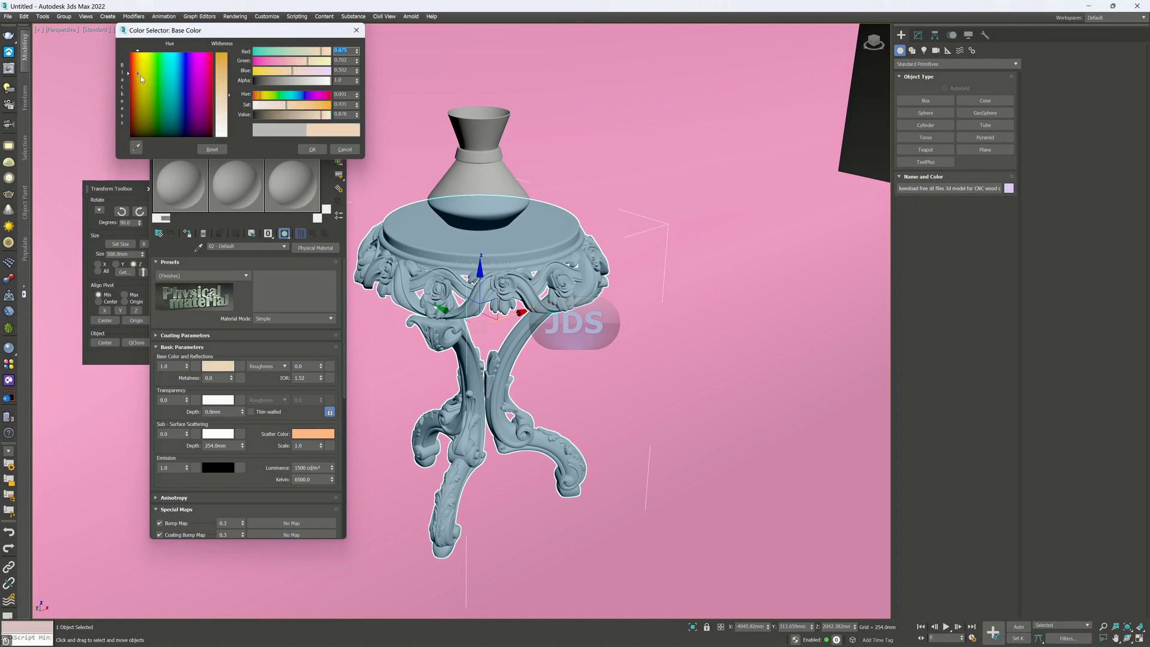
click(224, 60)
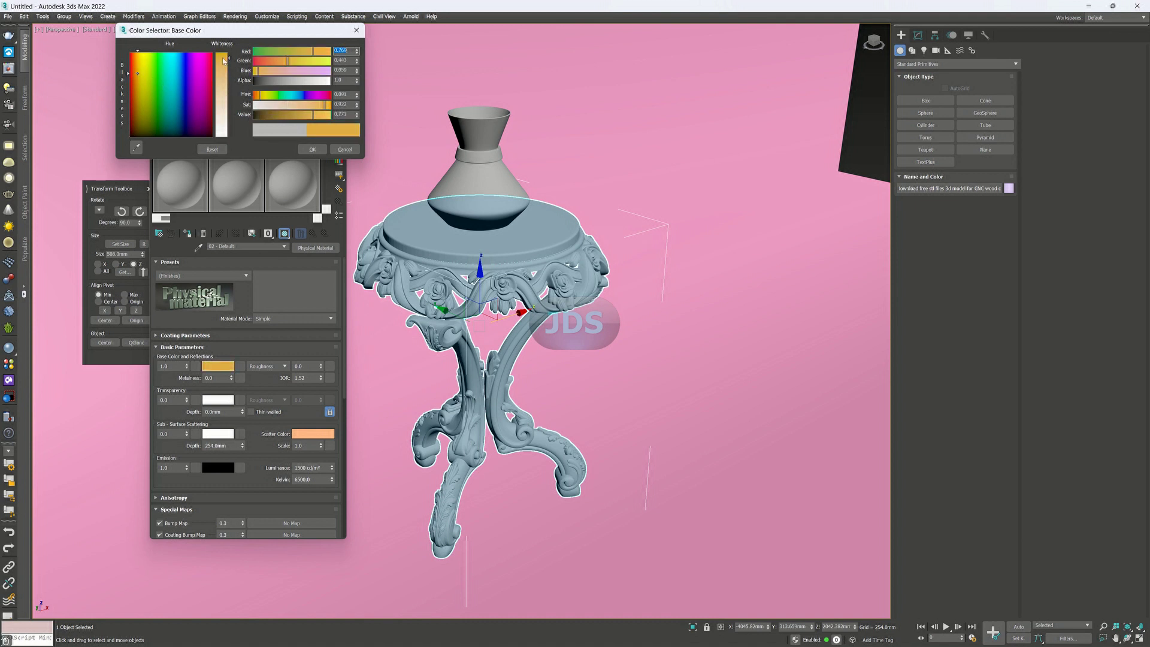
click(141, 63)
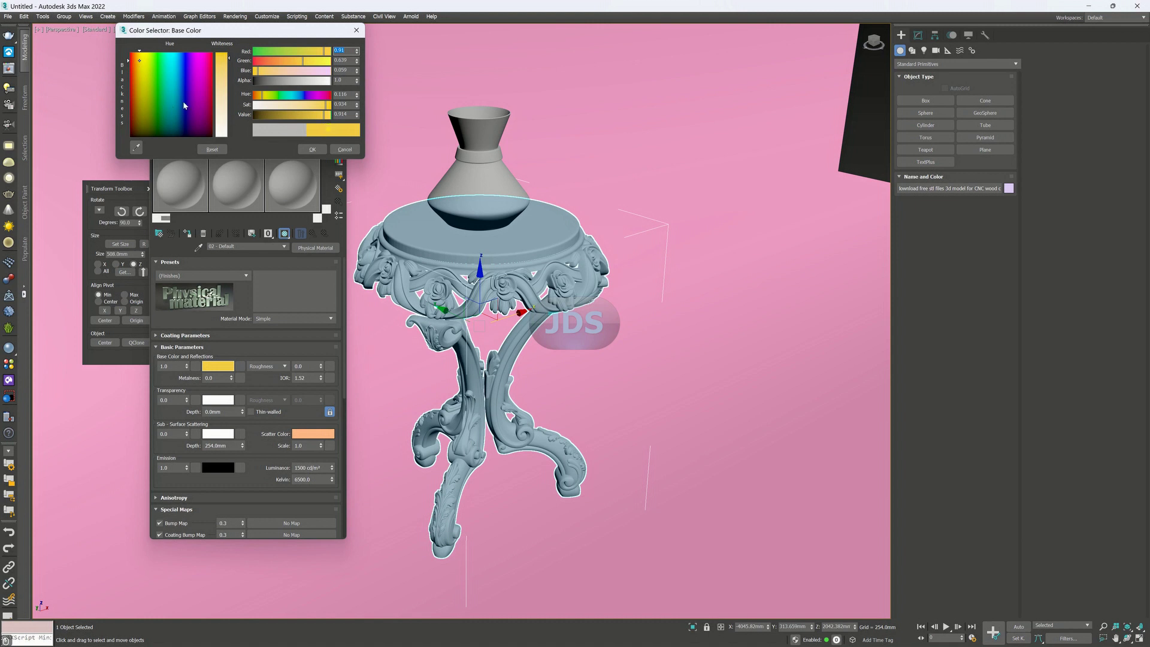
click(224, 61)
click(187, 235)
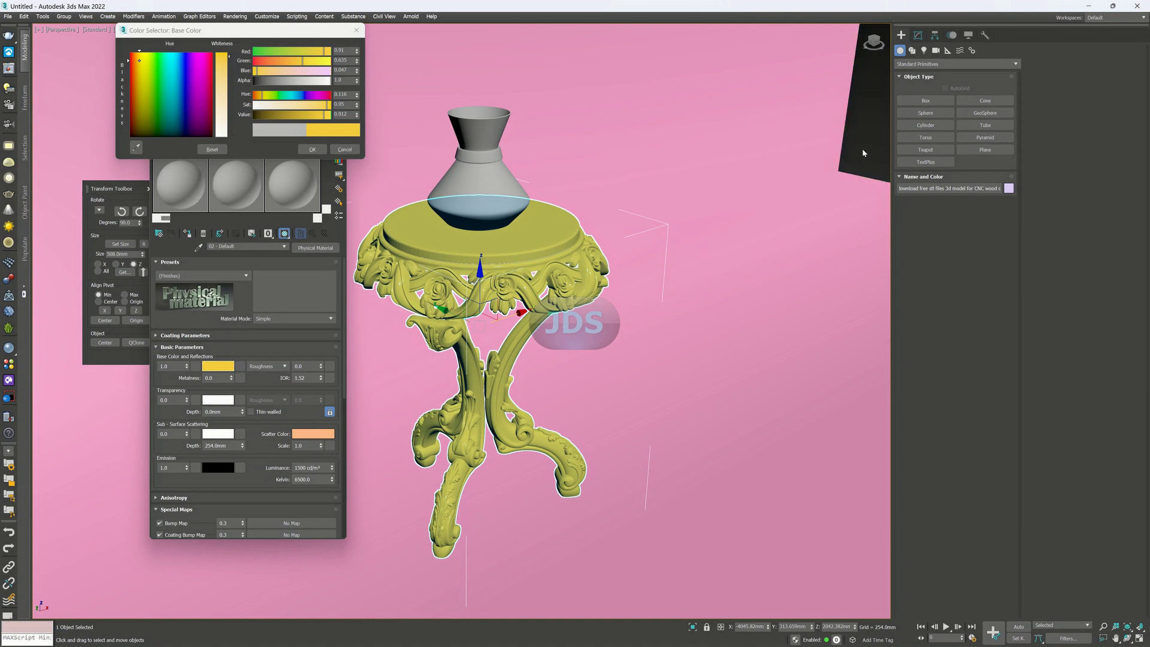
click(311, 151)
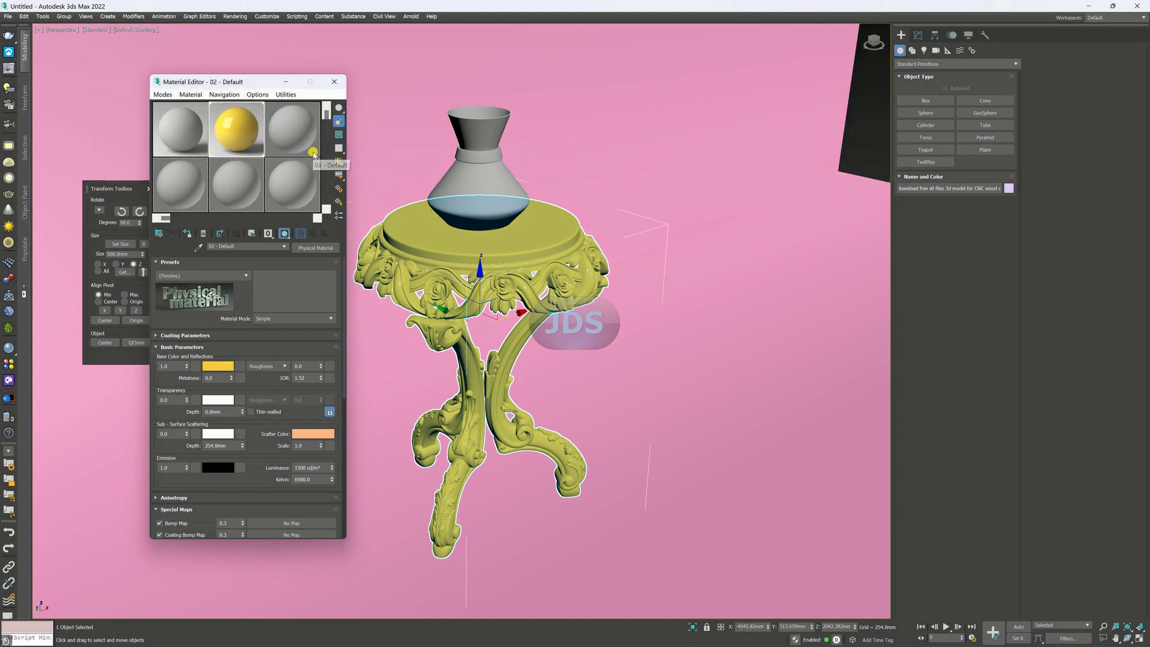
Give the third material sample a near-white base colour.
click(302, 136)
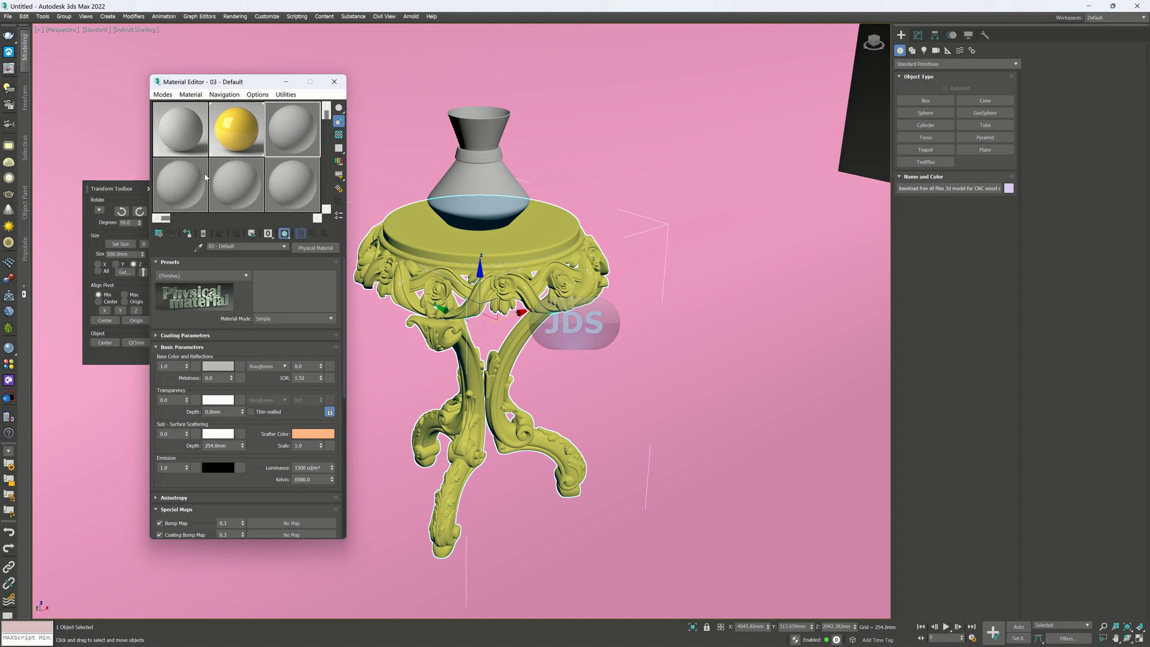
click(219, 366)
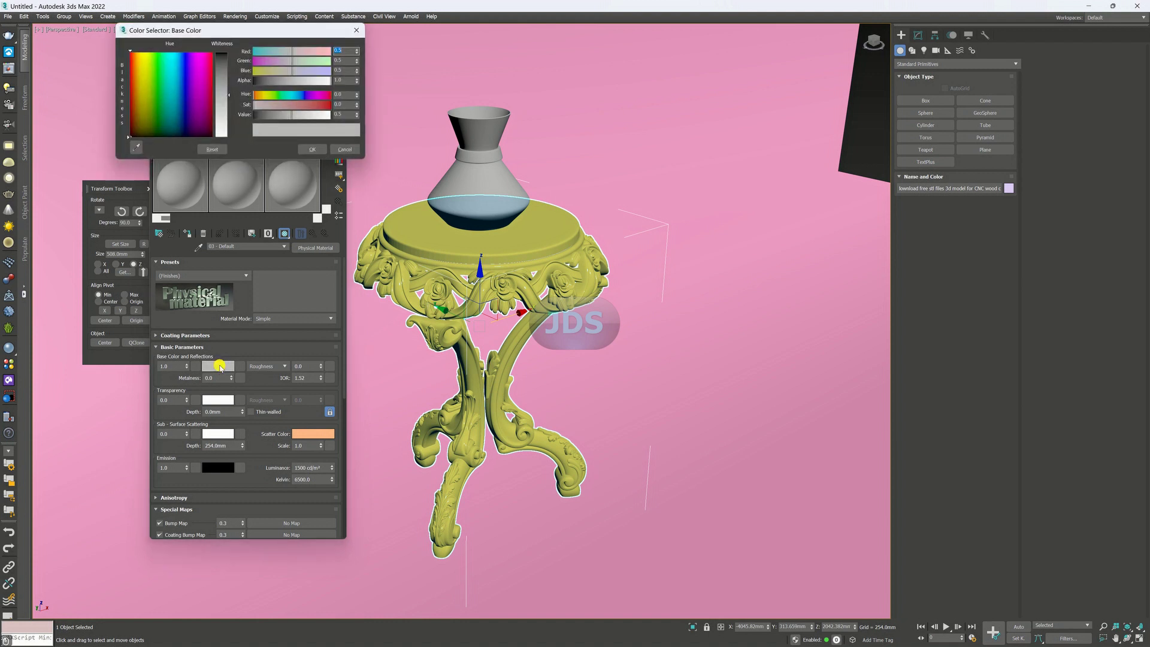
drag(221, 137, 226, 141)
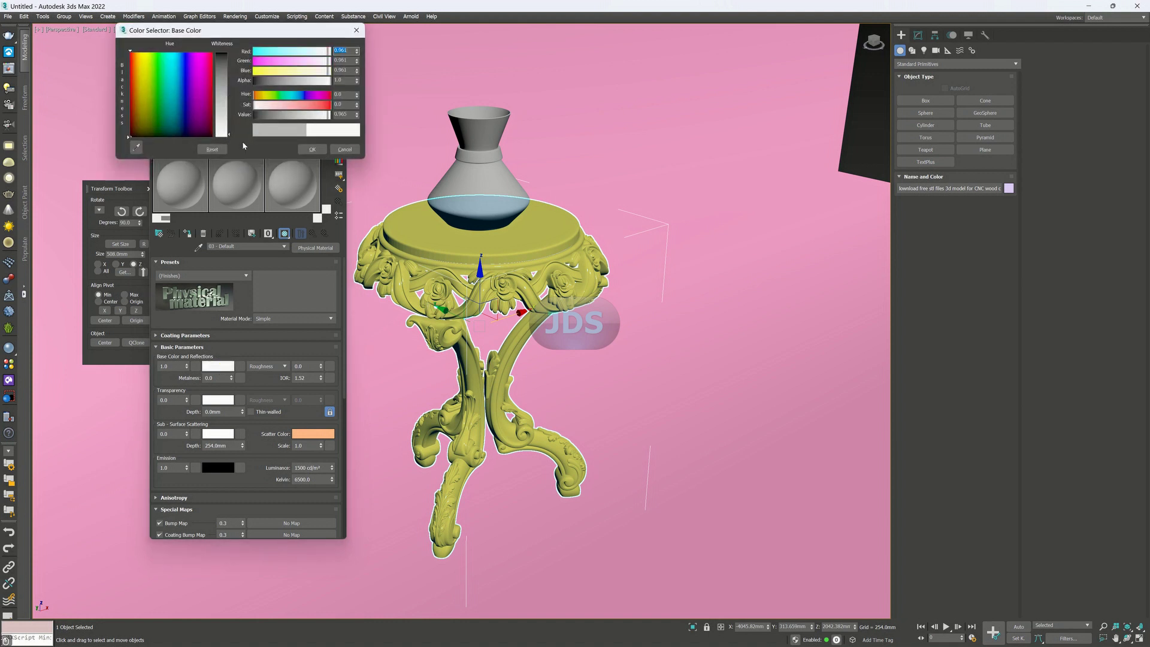
click(312, 150)
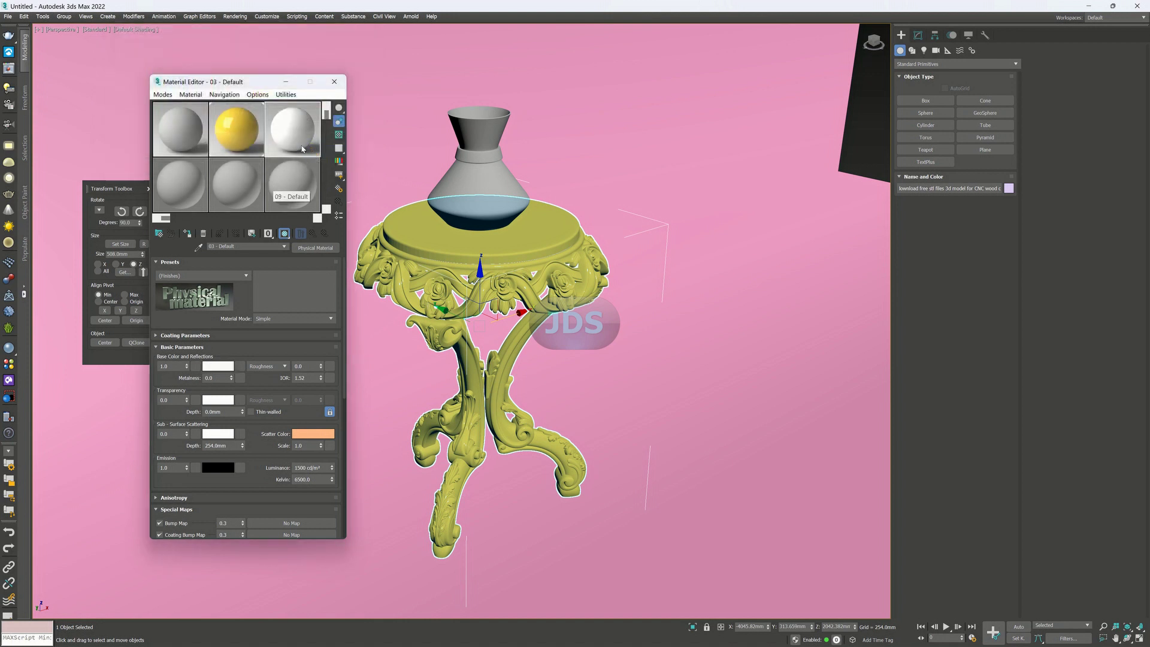
Set the white material's transparency colour to dark grey 0.178, then select the vase.
click(294, 132)
click(219, 401)
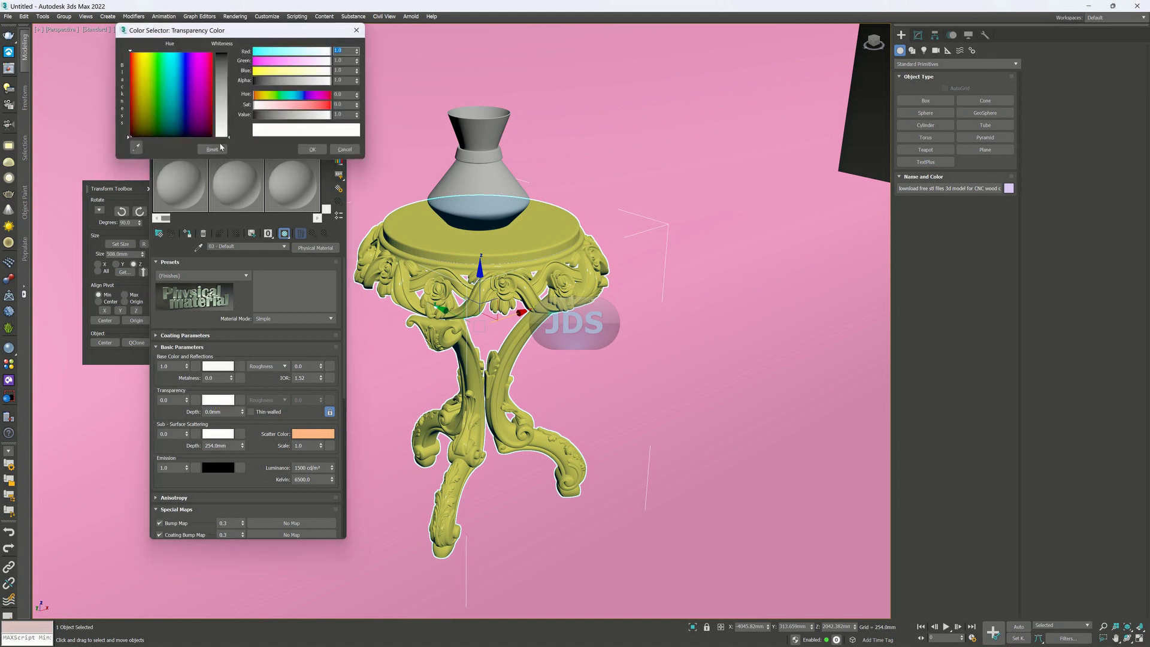
drag(220, 97, 222, 80)
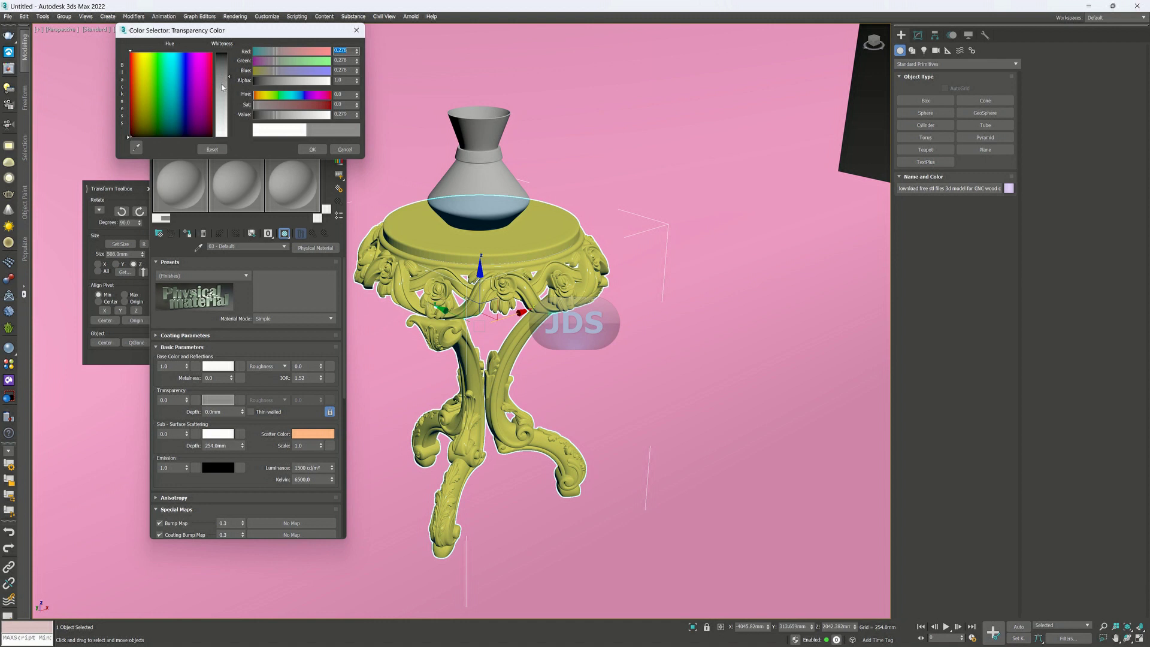
click(222, 87)
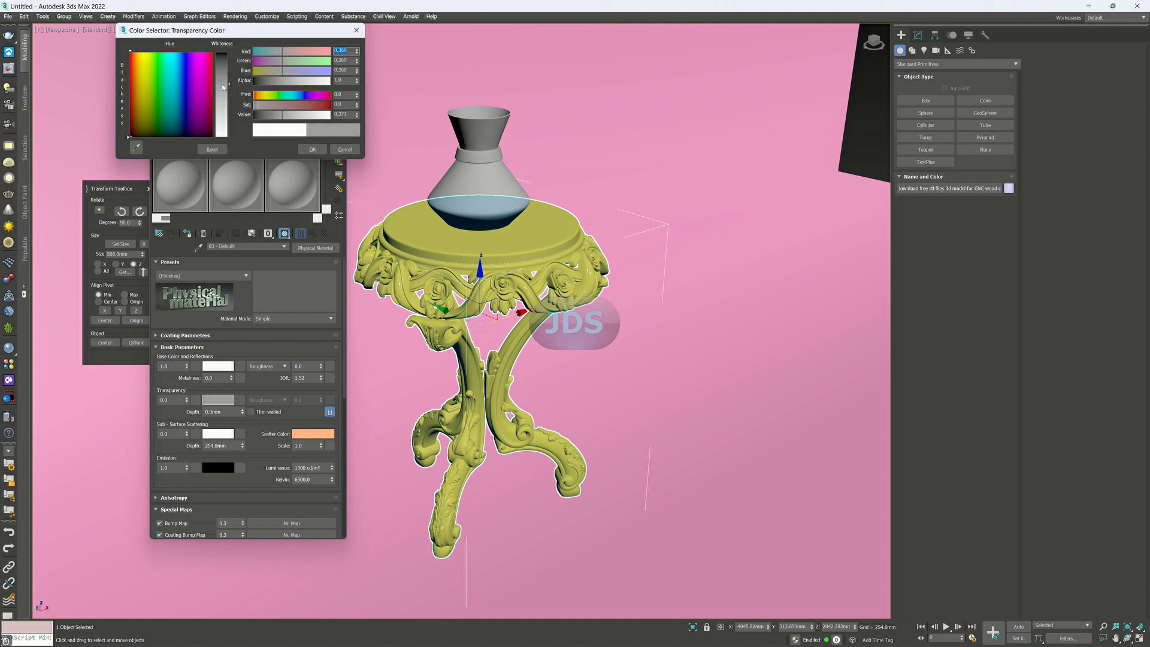
click(267, 115)
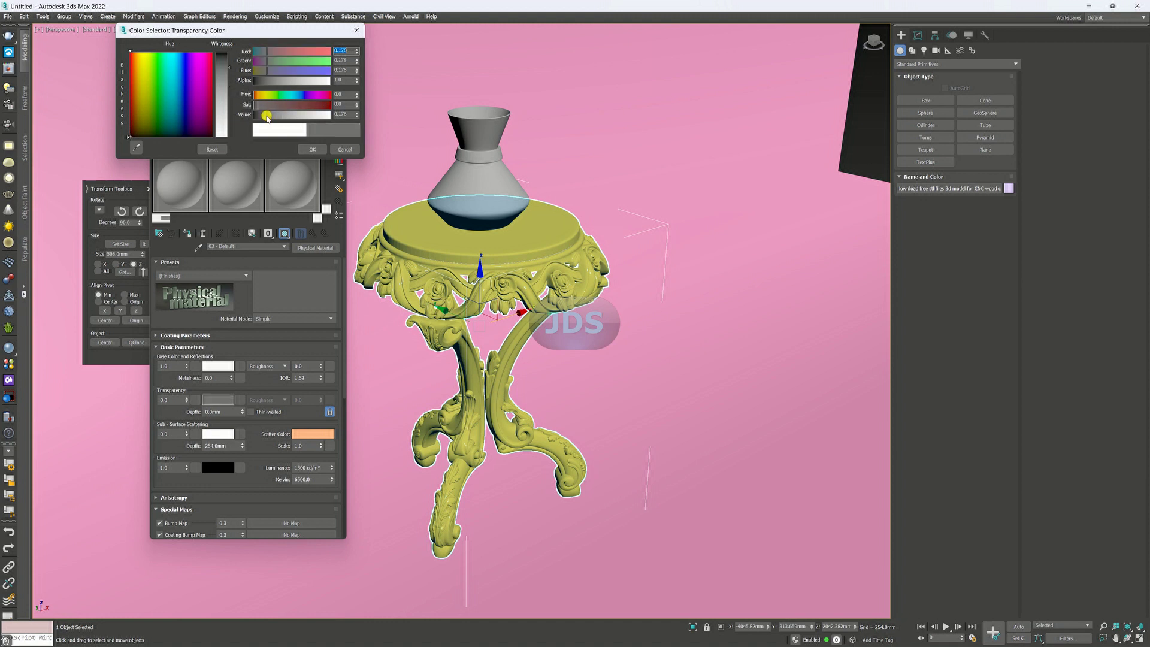
click(312, 149)
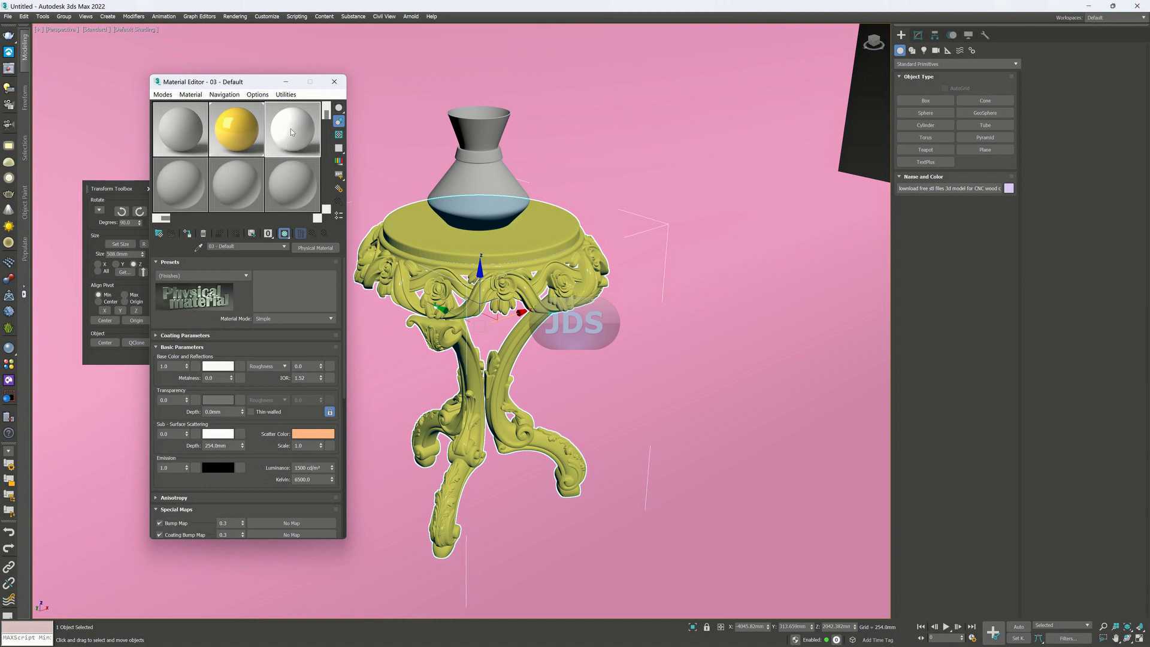
click(470, 170)
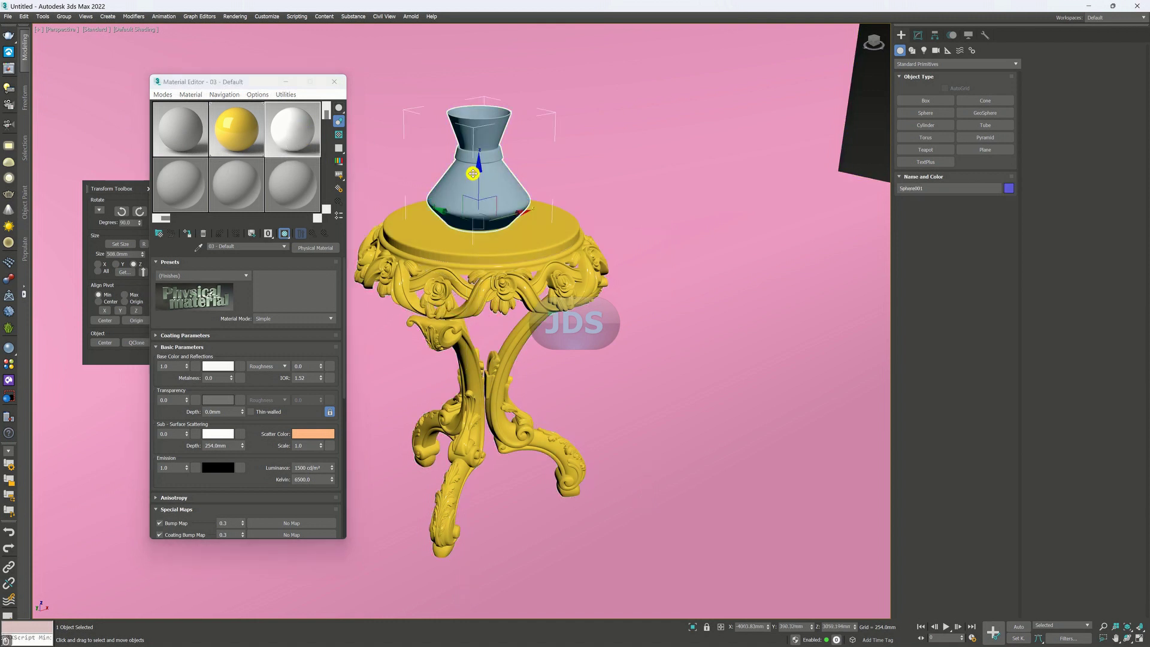
Assign the yellow material from the second slot to the vase, replacing the white one.
click(187, 234)
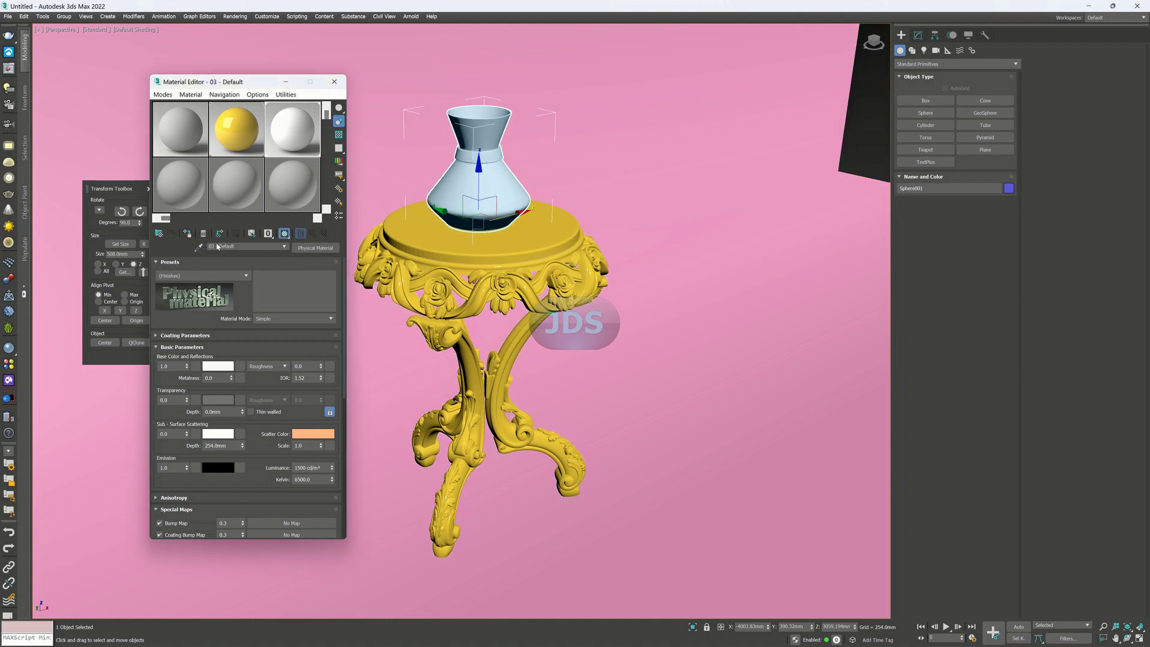
click(857, 135)
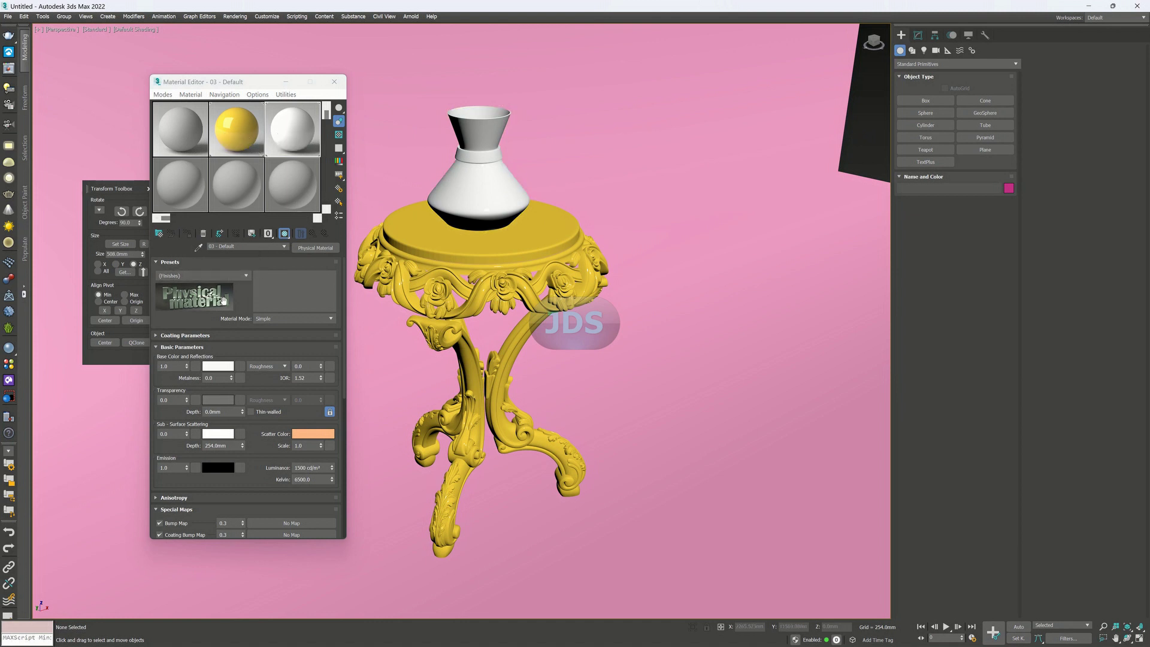
click(238, 137)
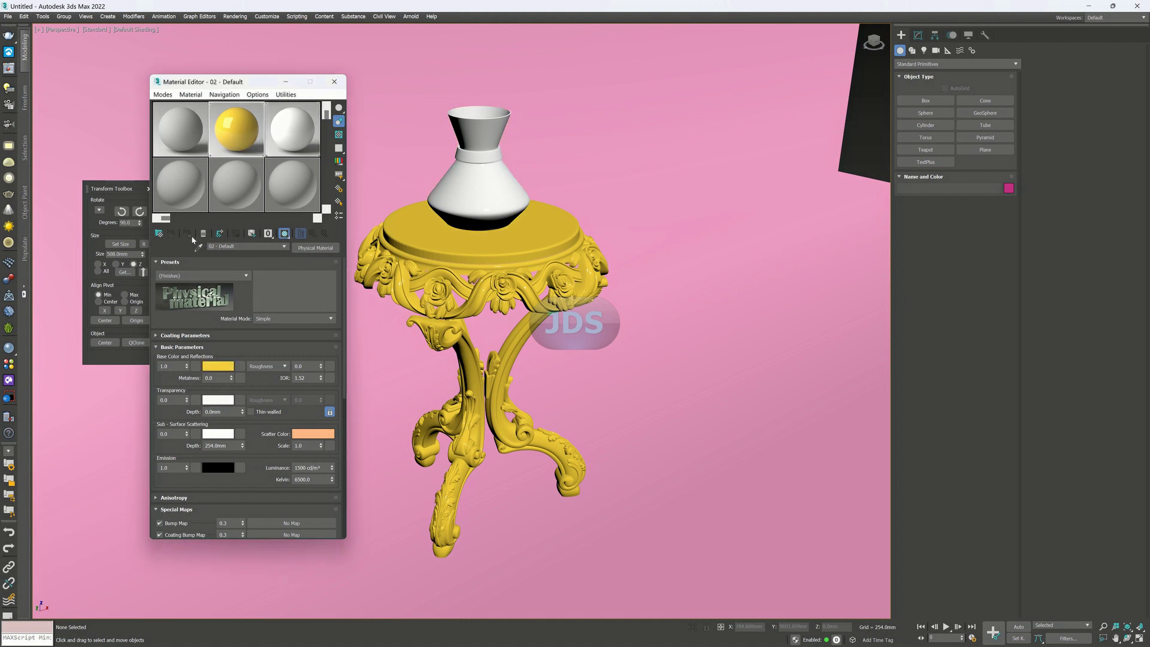
click(462, 201)
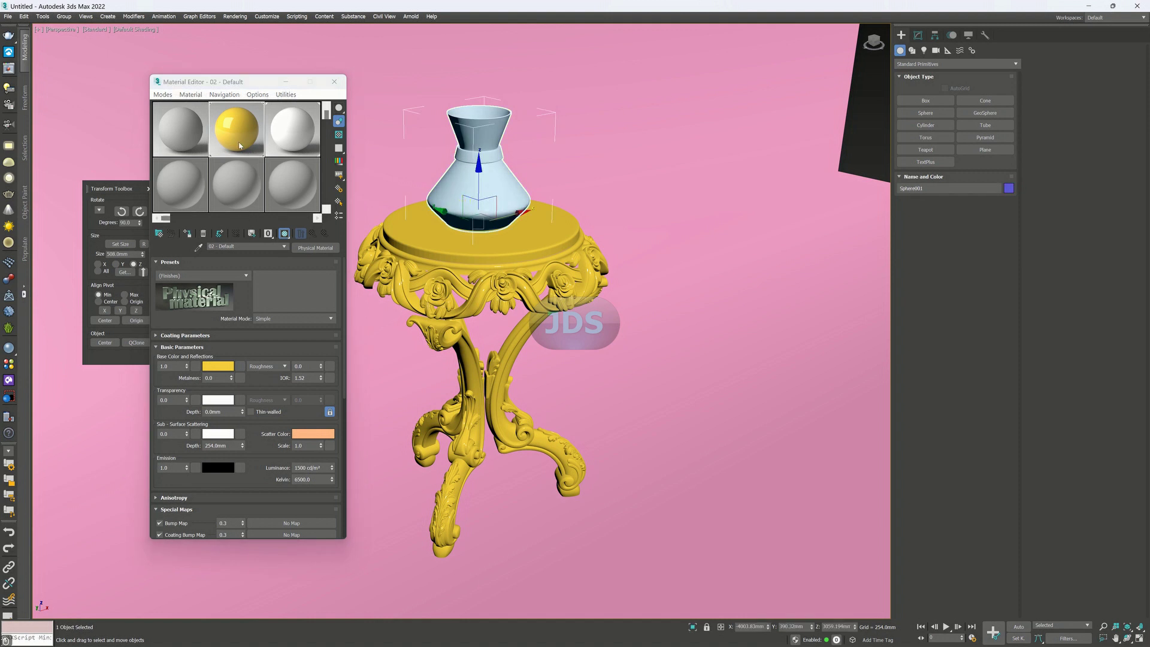
click(187, 234)
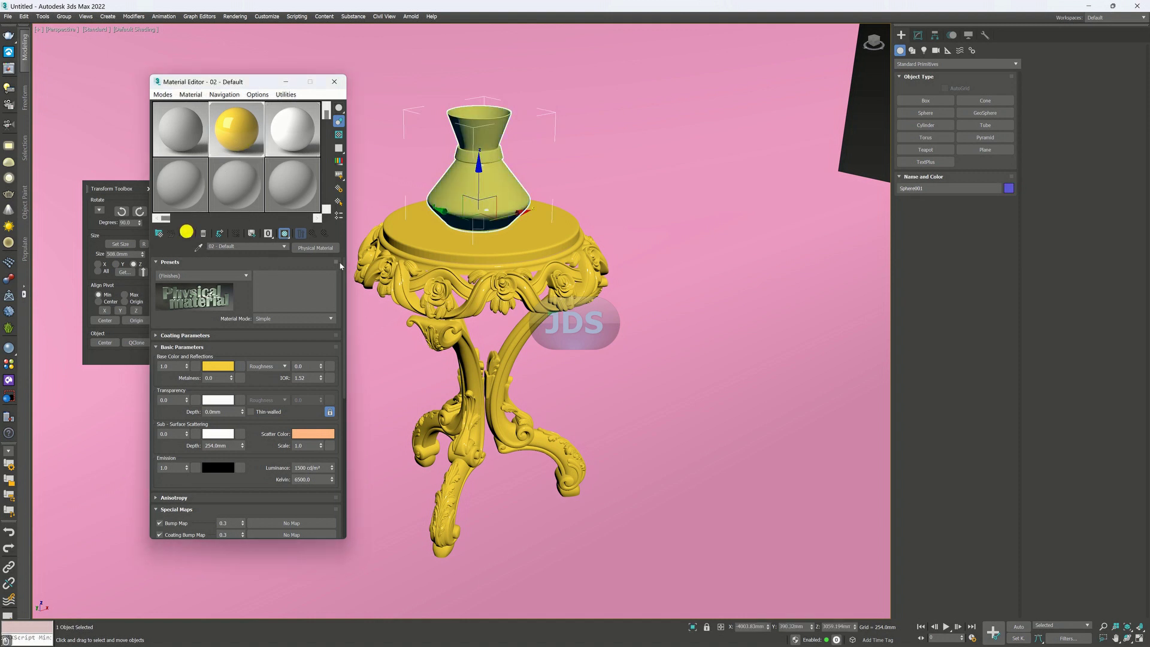
Reselect the carved table and make the bottom-left material slot active.
click(429, 258)
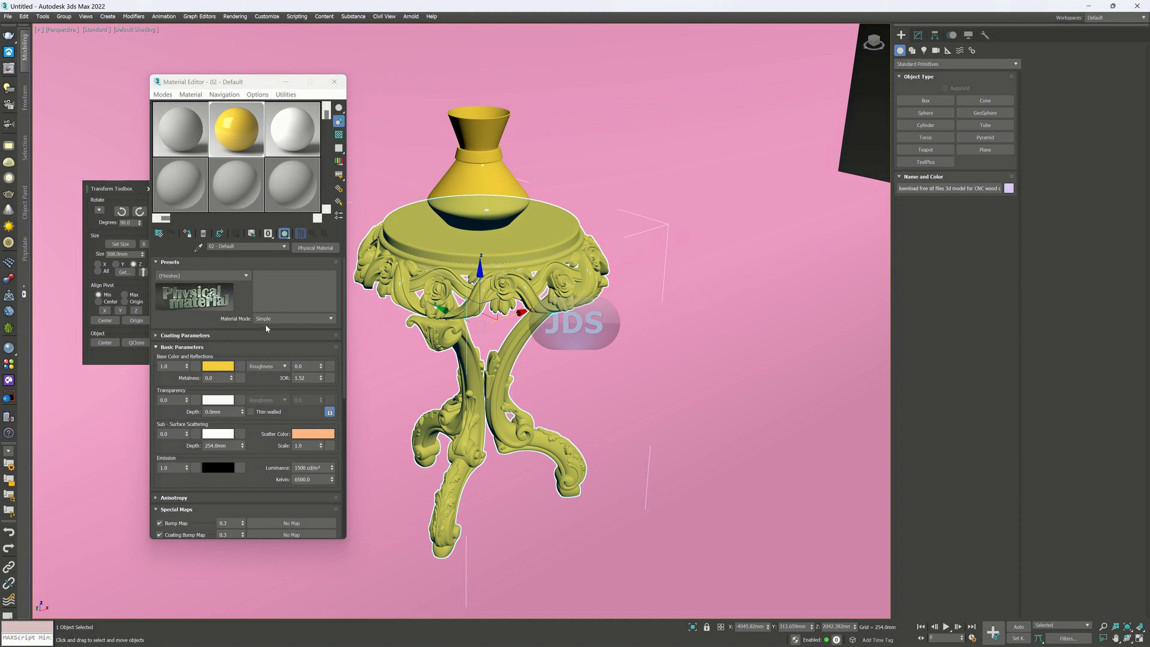
click(178, 144)
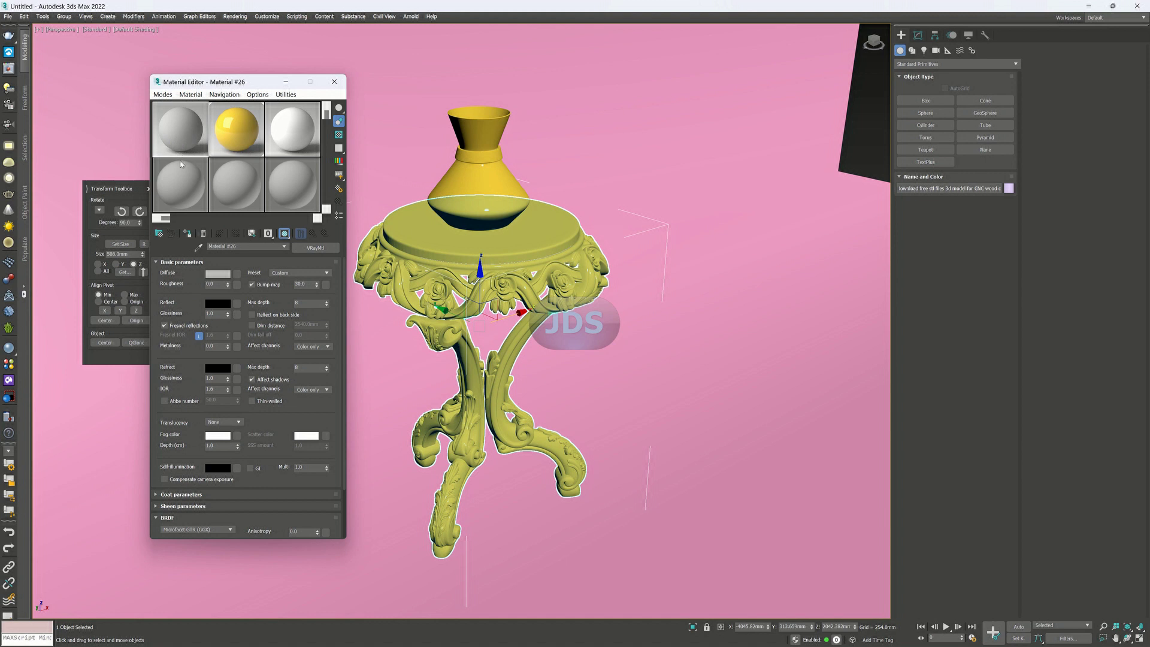
click(180, 187)
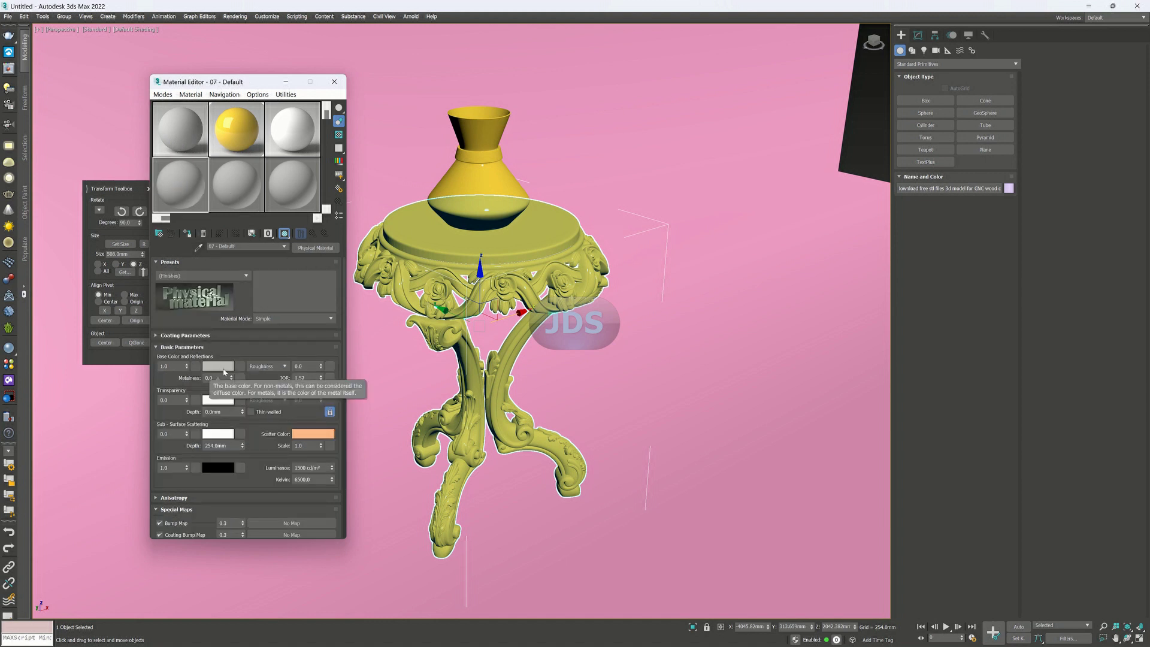
Set the bottom-left material's base colour to dark brown and assign it to the carved table.
click(223, 366)
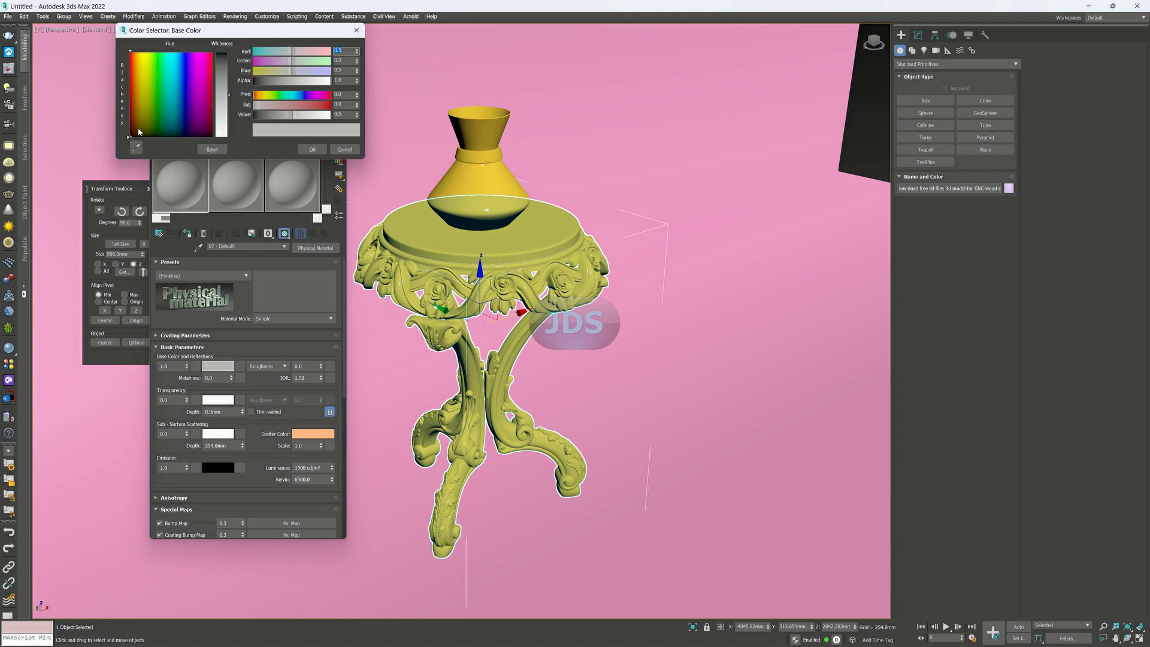
click(139, 131)
drag(137, 124, 136, 120)
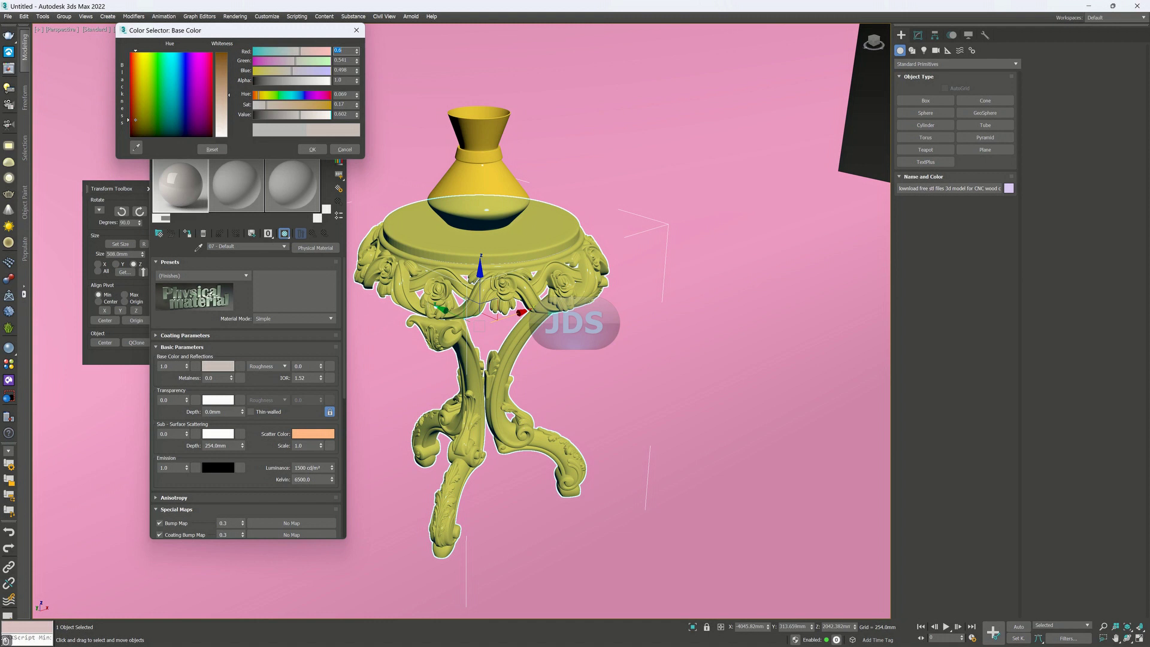
click(222, 57)
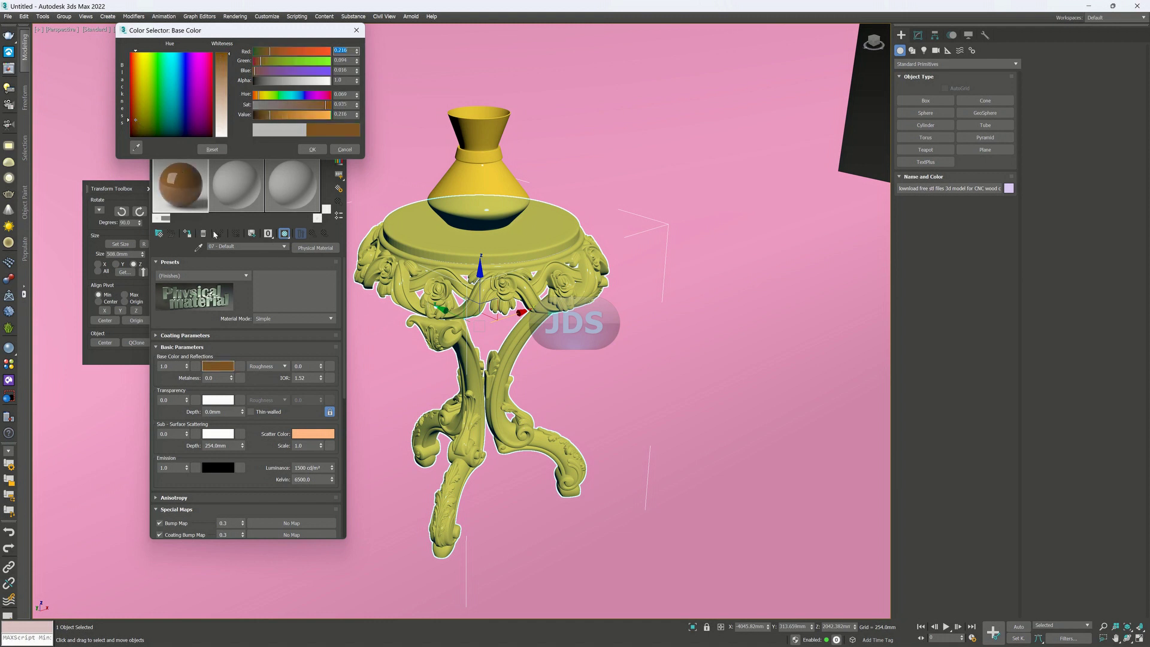
click(311, 150)
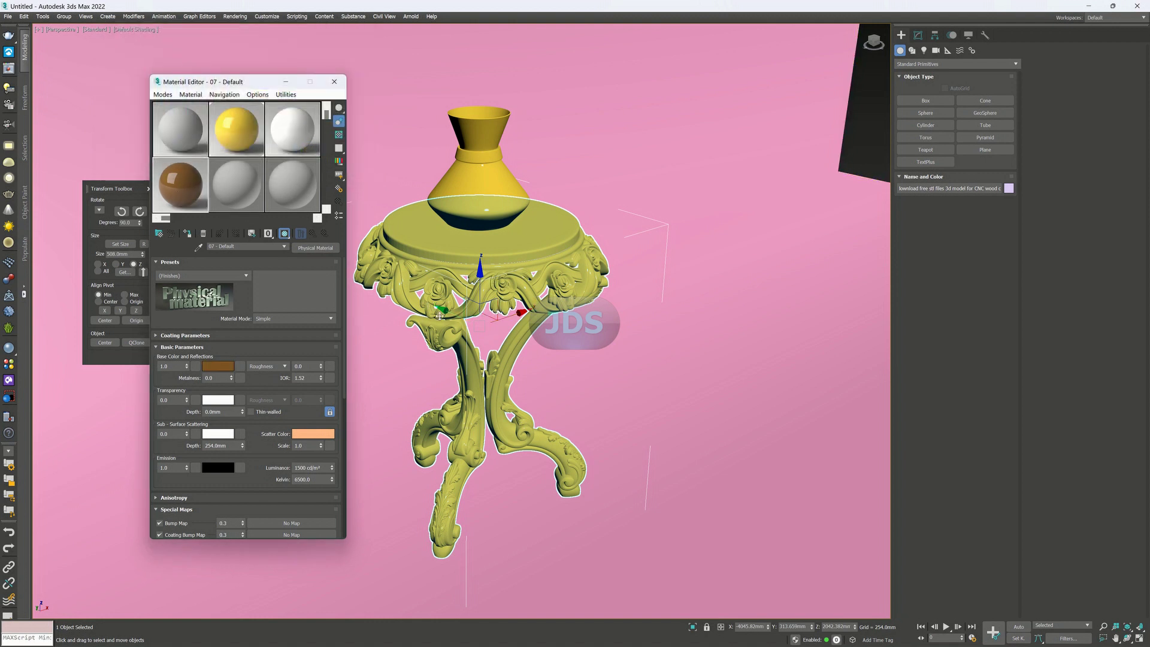
click(188, 233)
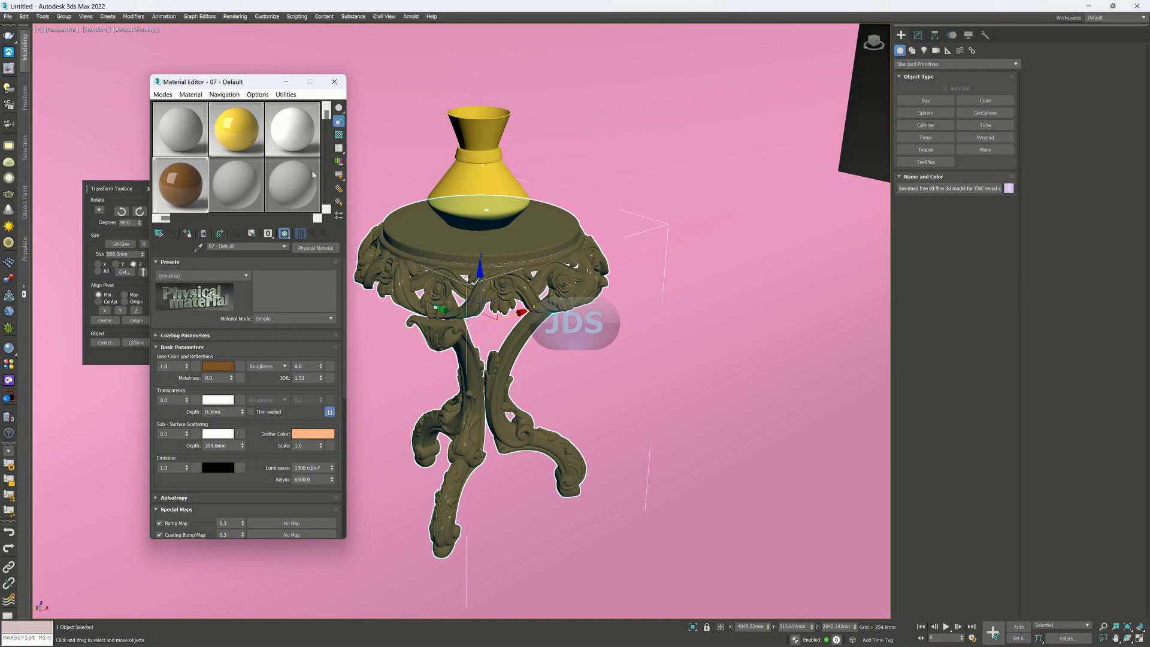
click(334, 83)
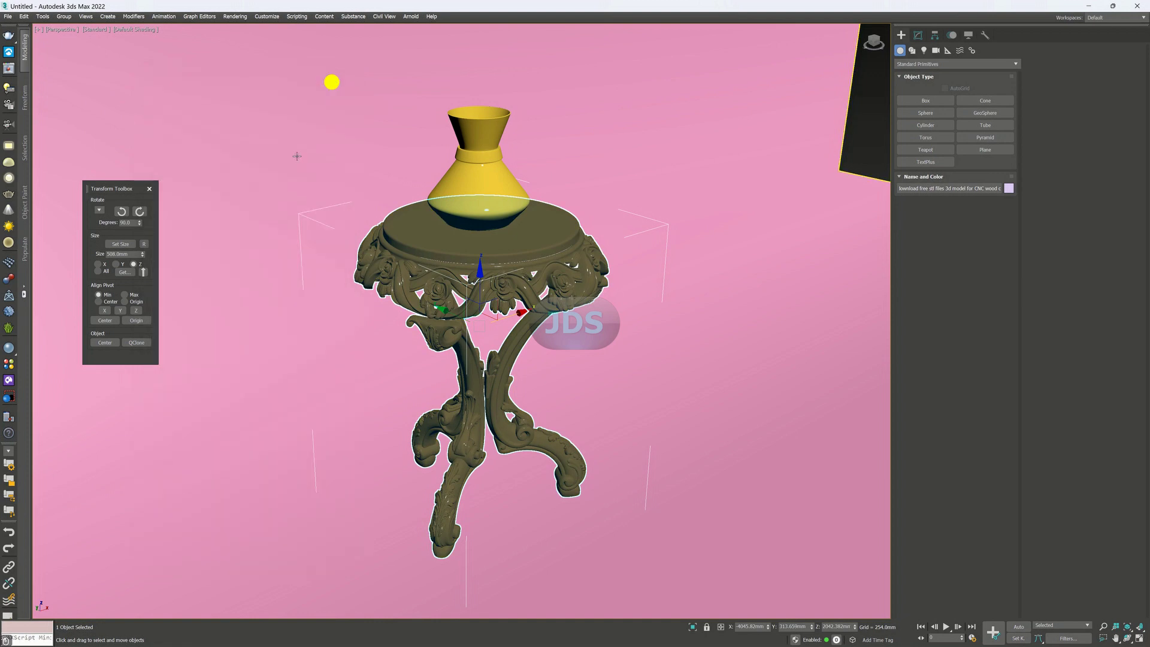
Close the Transform Toolbox, select the backdrop floor plane, and open the Material Editor with M.
scroll(297, 336, down, 4)
click(745, 172)
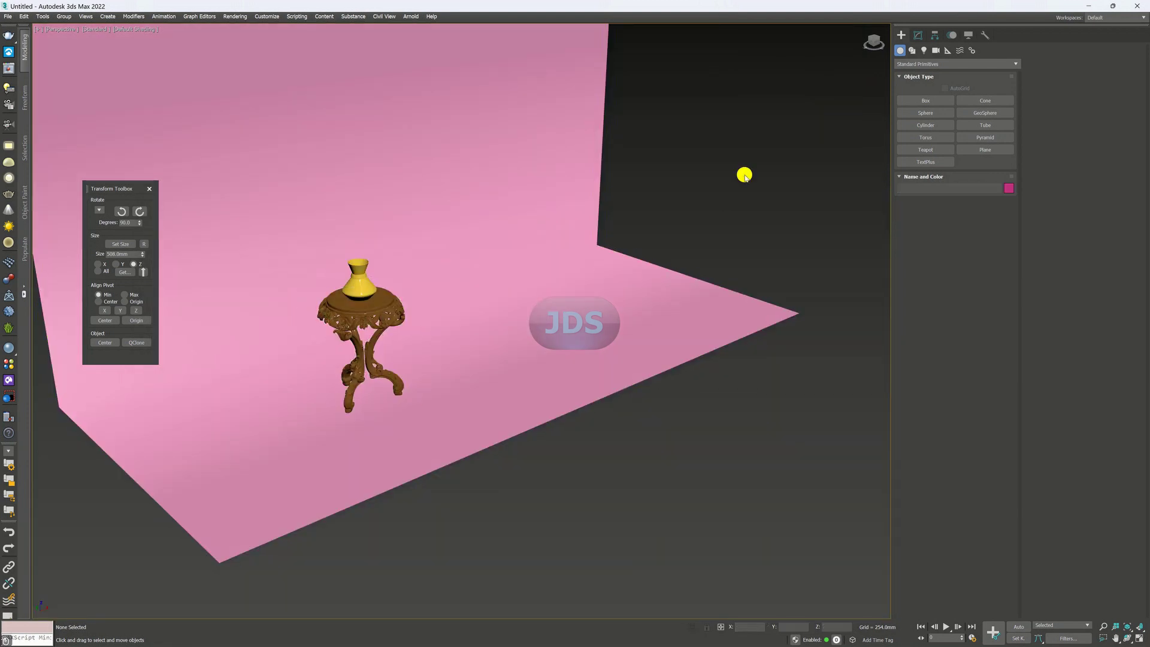
scroll(389, 366, up, 5)
scroll(530, 332, down, 3)
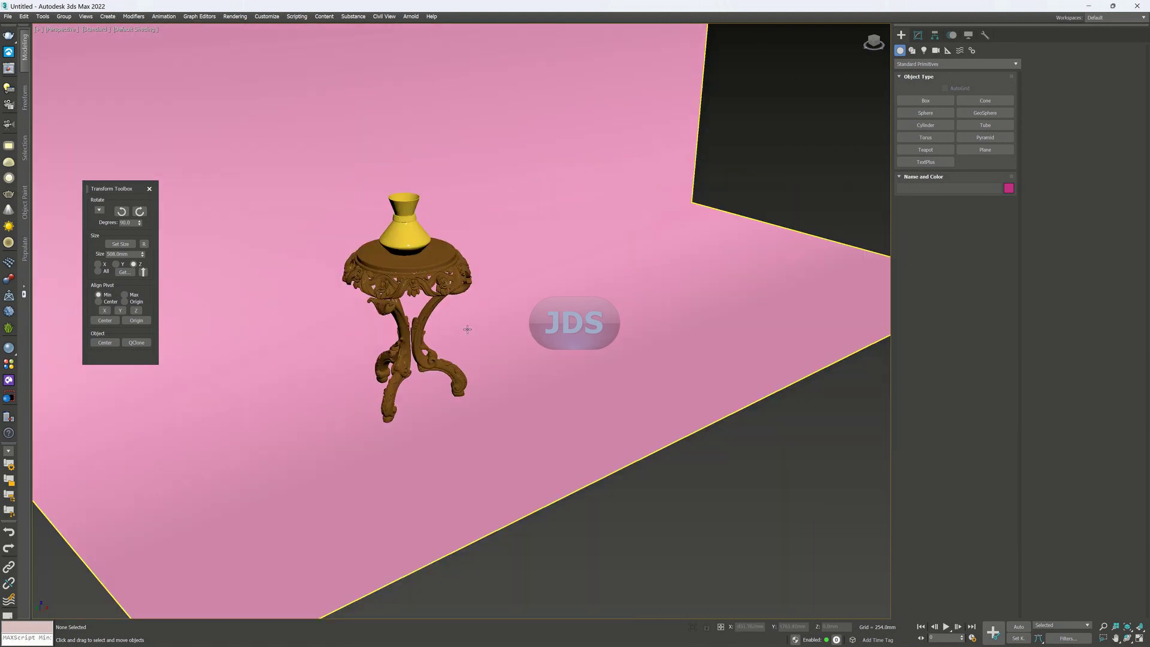
click(150, 190)
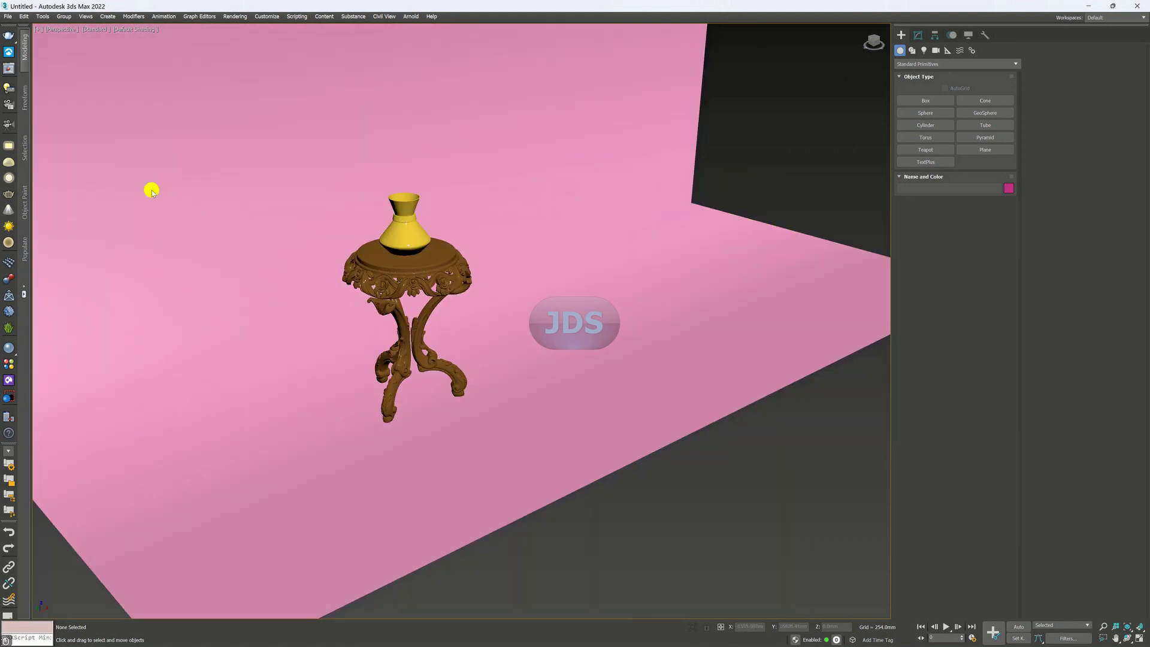
click(575, 398)
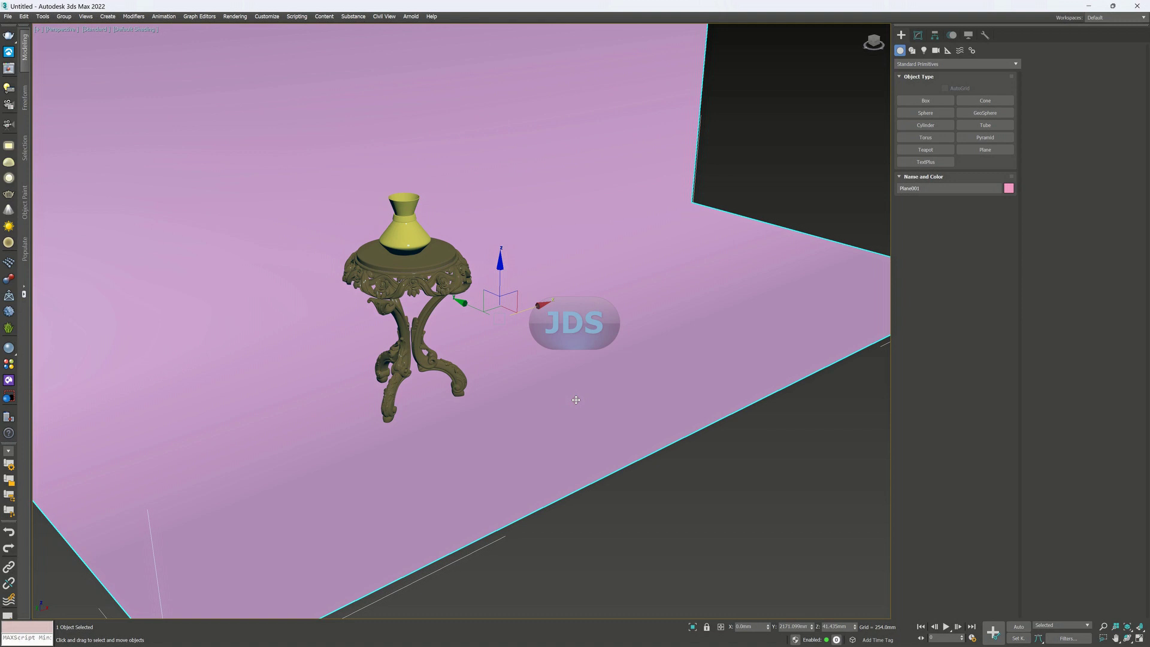
key(m)
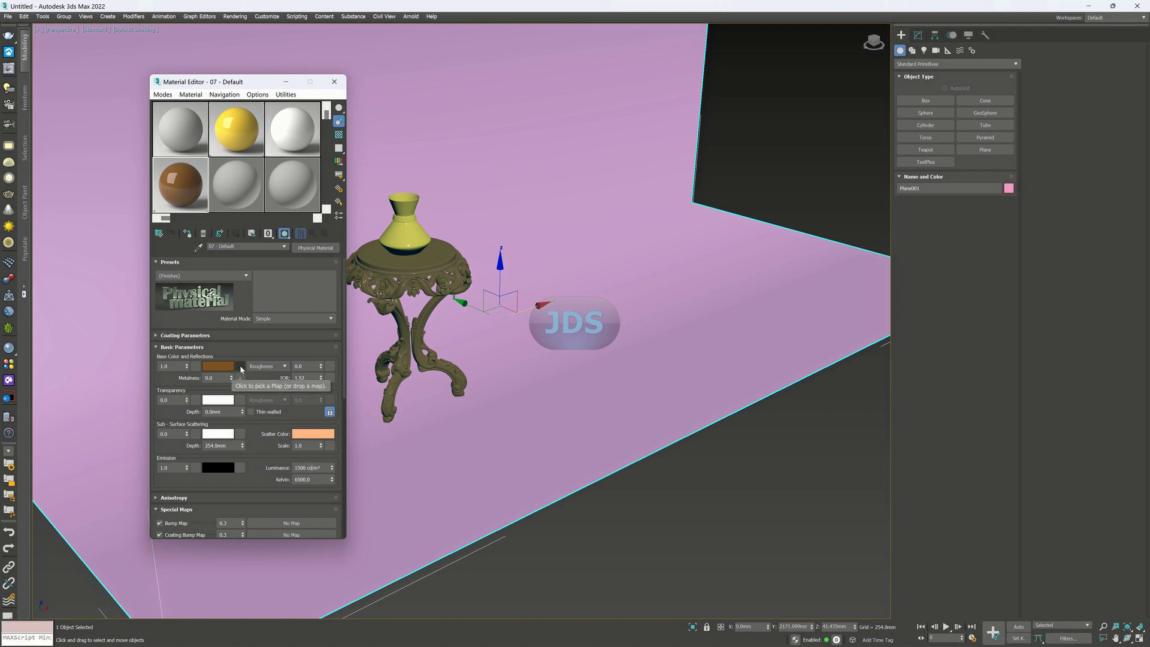
click(239, 367)
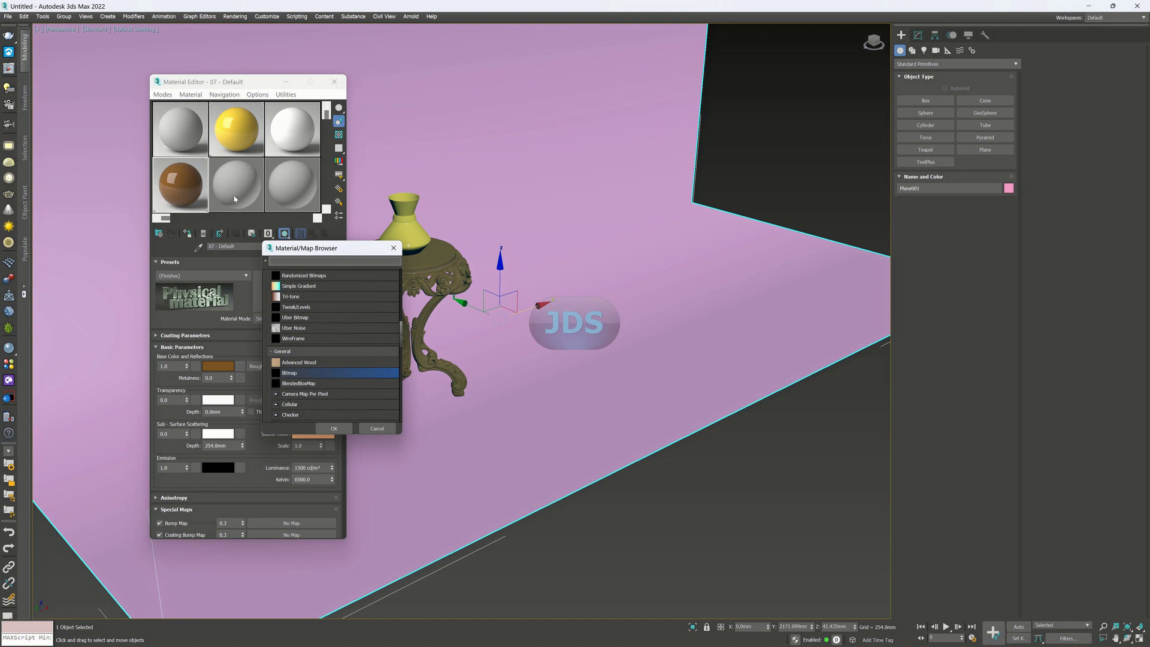
On an unused material slot, load the light texture image as a Bitmap base colour map.
click(394, 248)
click(233, 186)
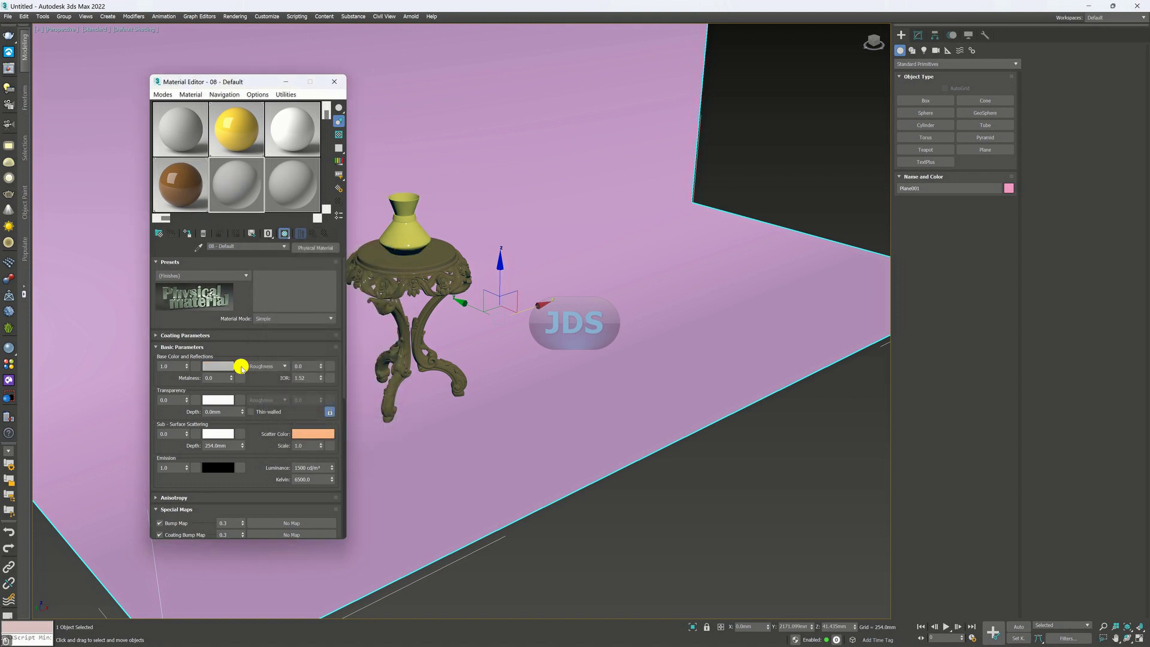
click(240, 366)
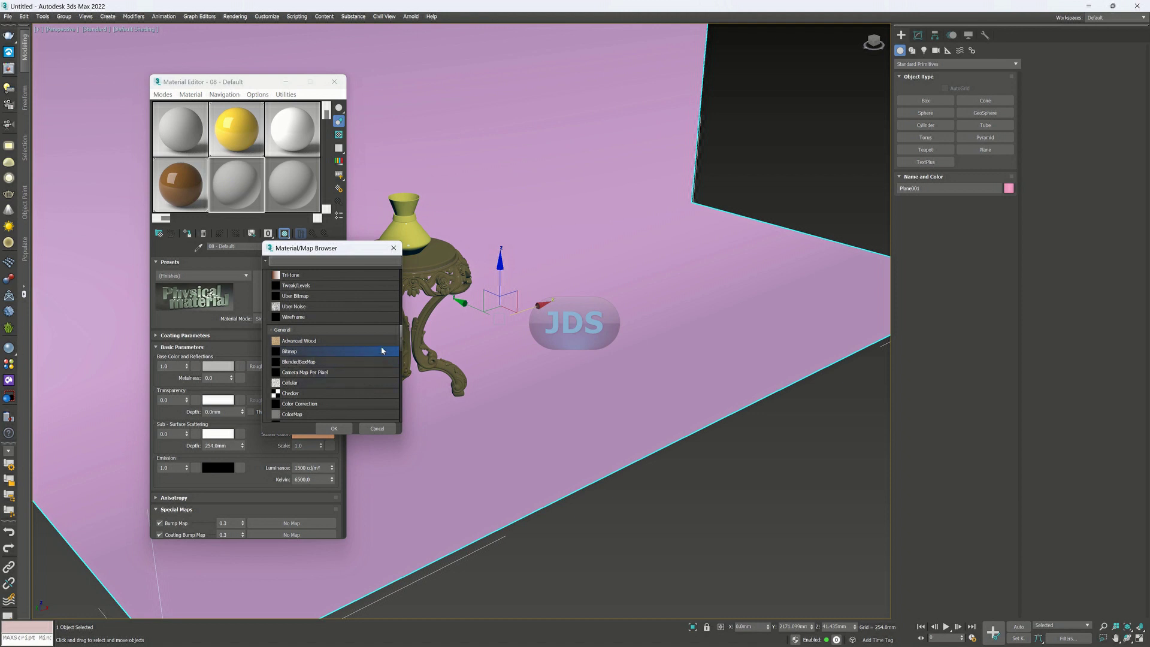
scroll(402, 342, up, 10)
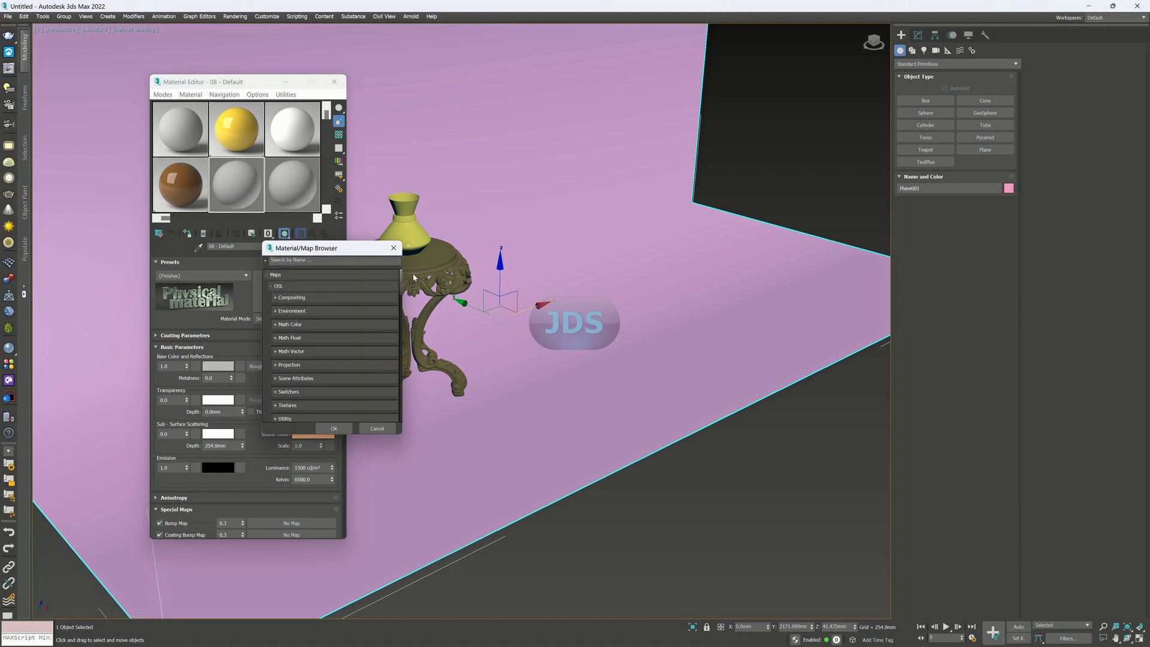
drag(402, 279, 409, 345)
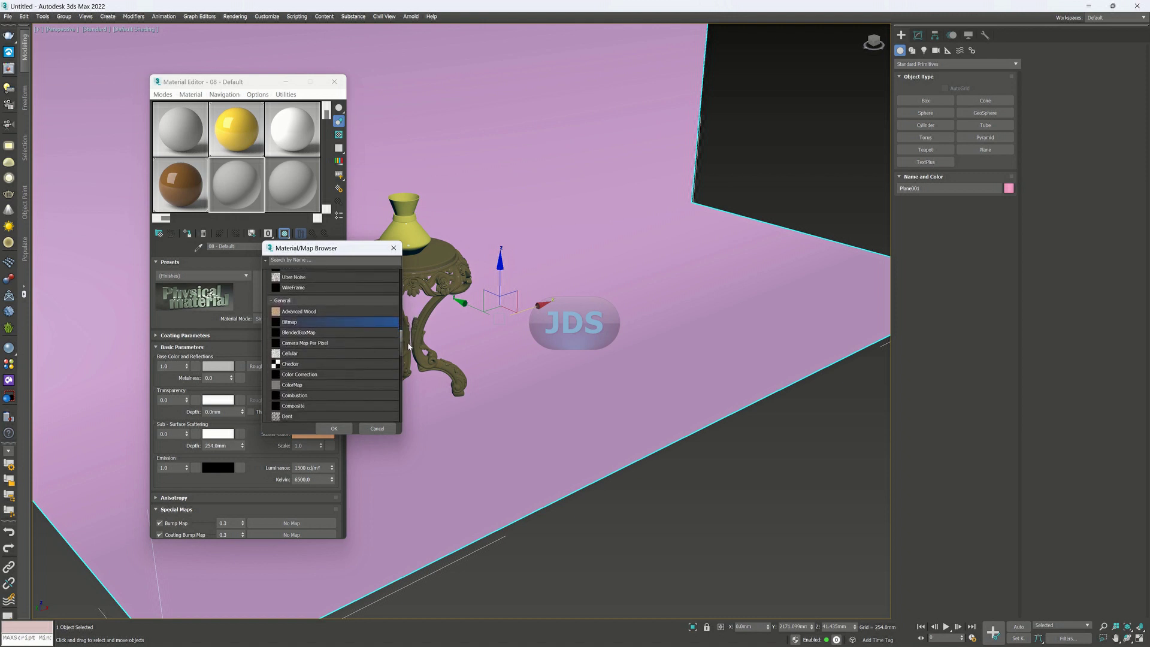
double_click(289, 314)
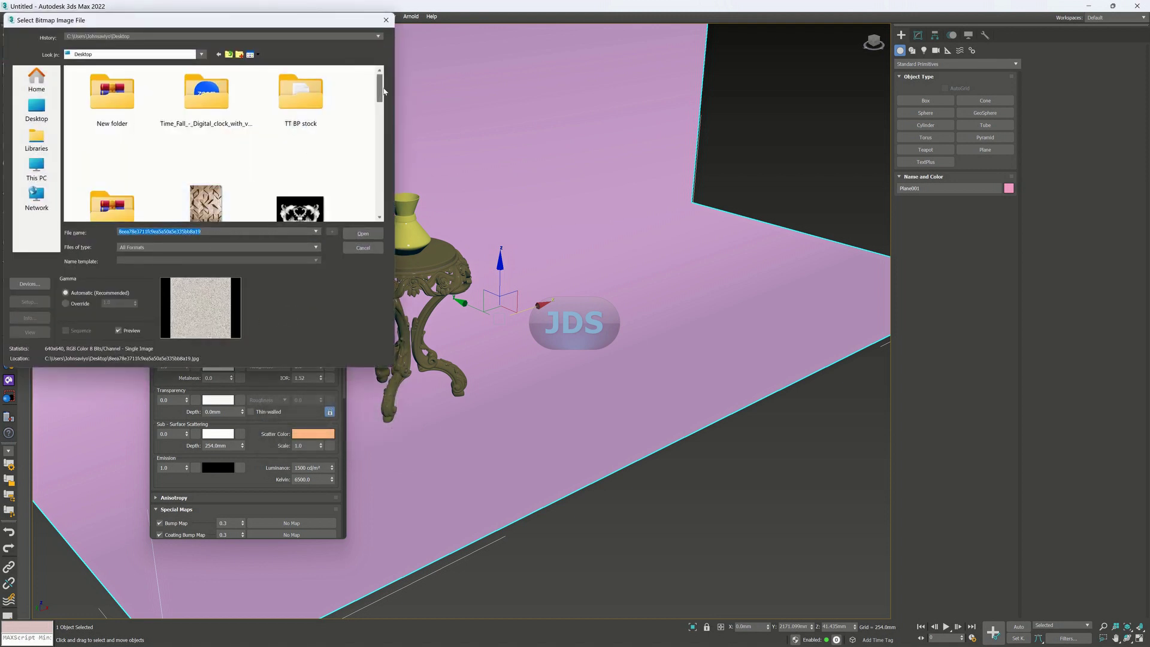
drag(379, 90, 379, 131)
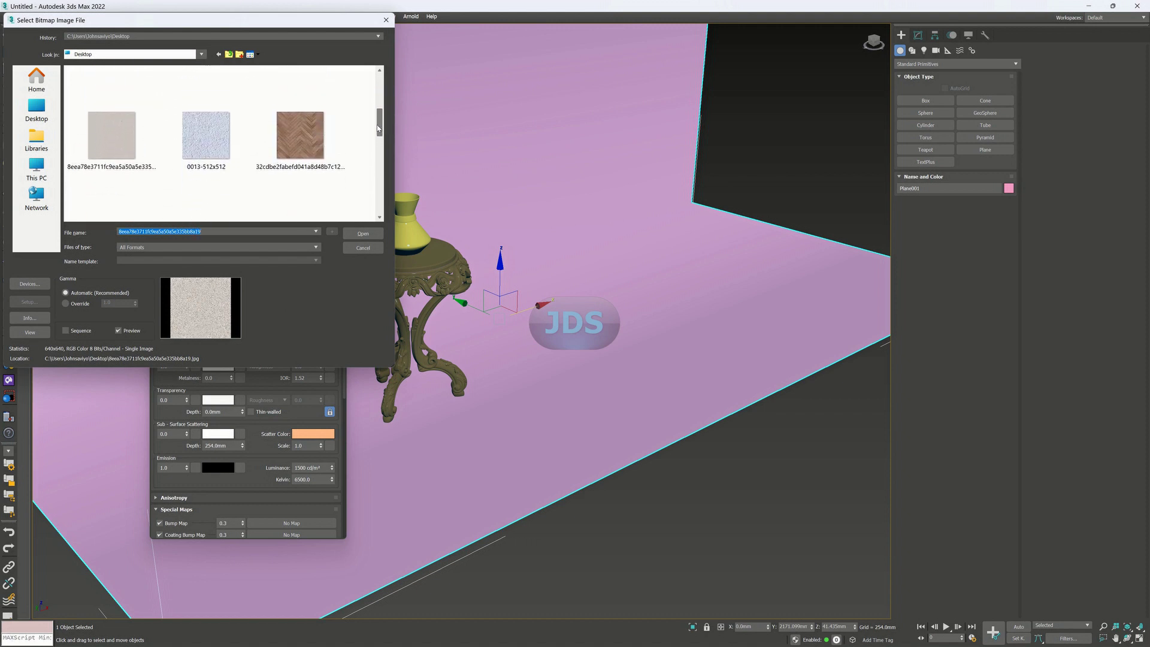
double_click(113, 144)
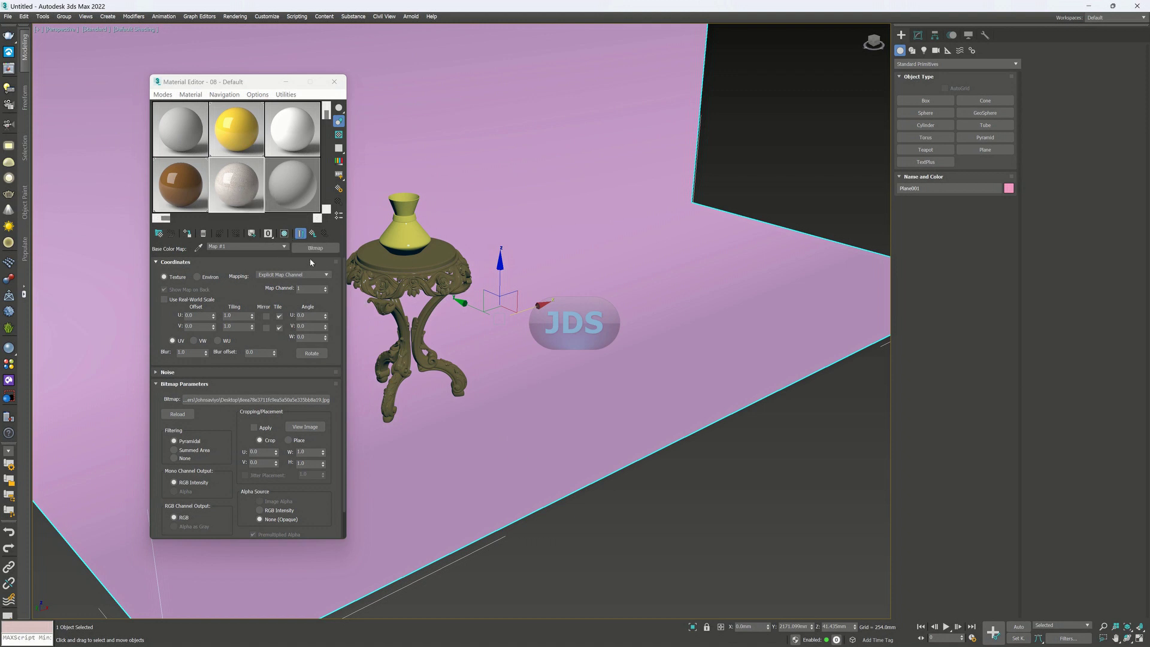
Assign the textured material to the backdrop plane and set U and V tiling to 30.
click(187, 234)
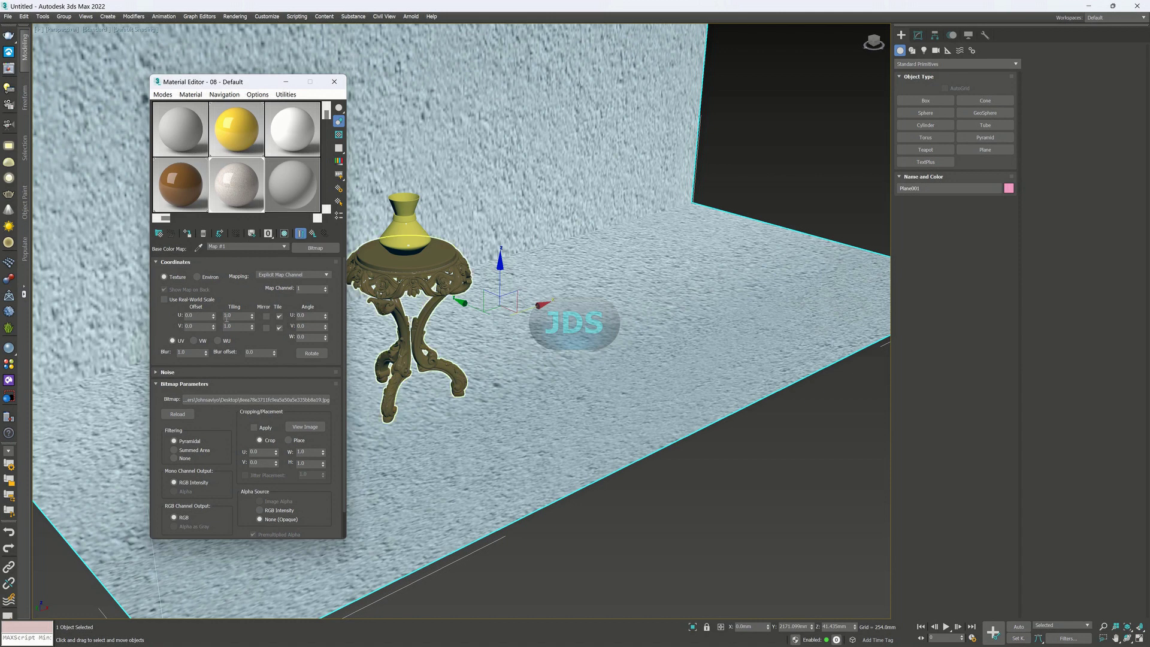
click(237, 316)
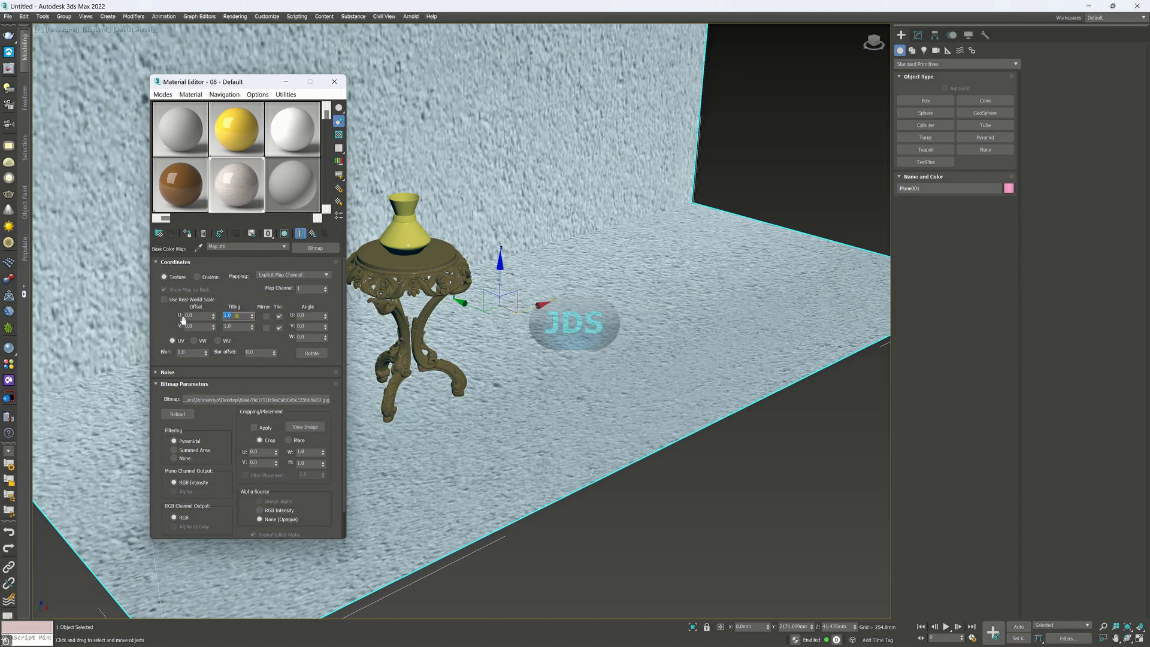
text(30)
click(236, 326)
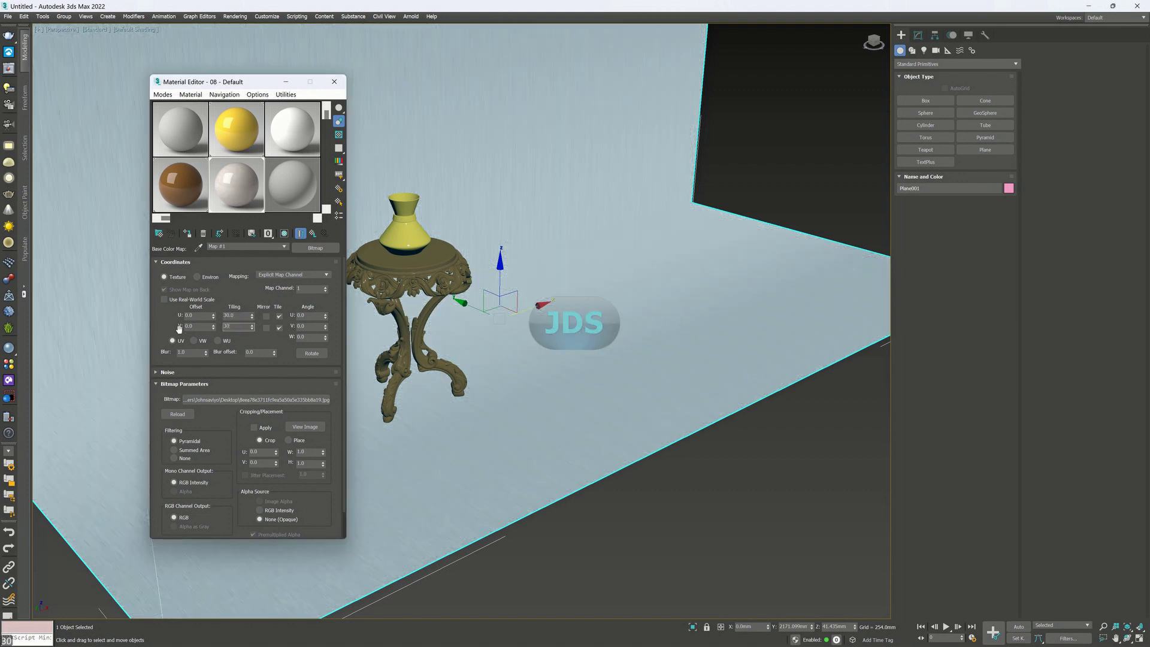
click(238, 314)
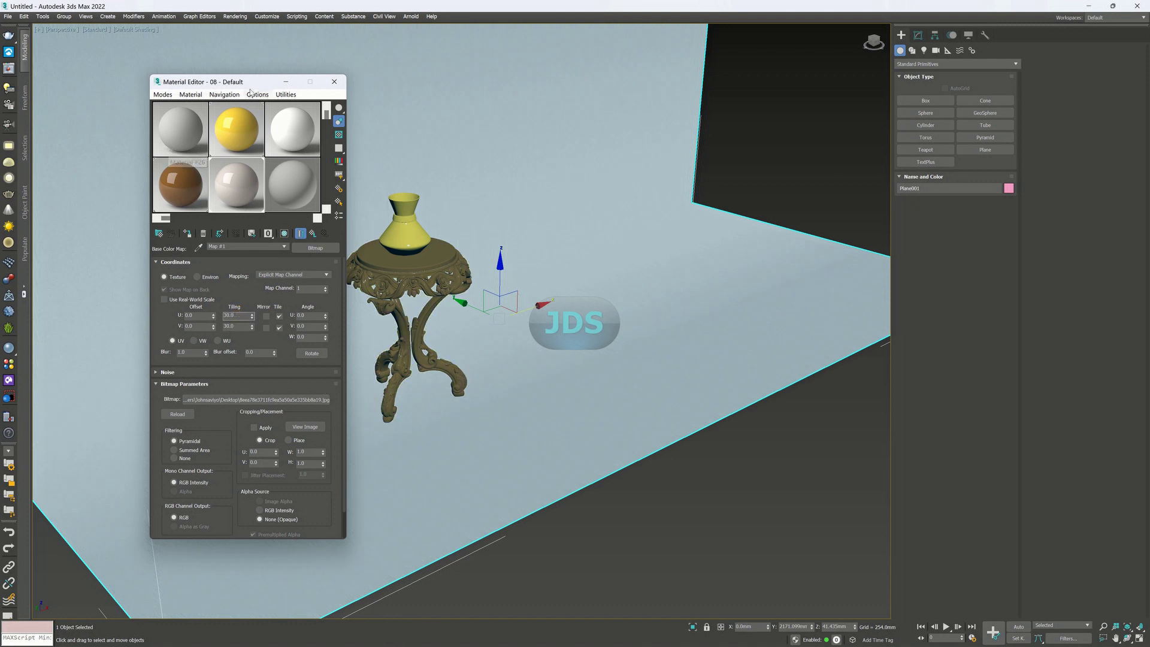
Move the Material Editor aside, zoom around to inspect the tiled backdrop, then deselect it.
drag(252, 80, 170, 75)
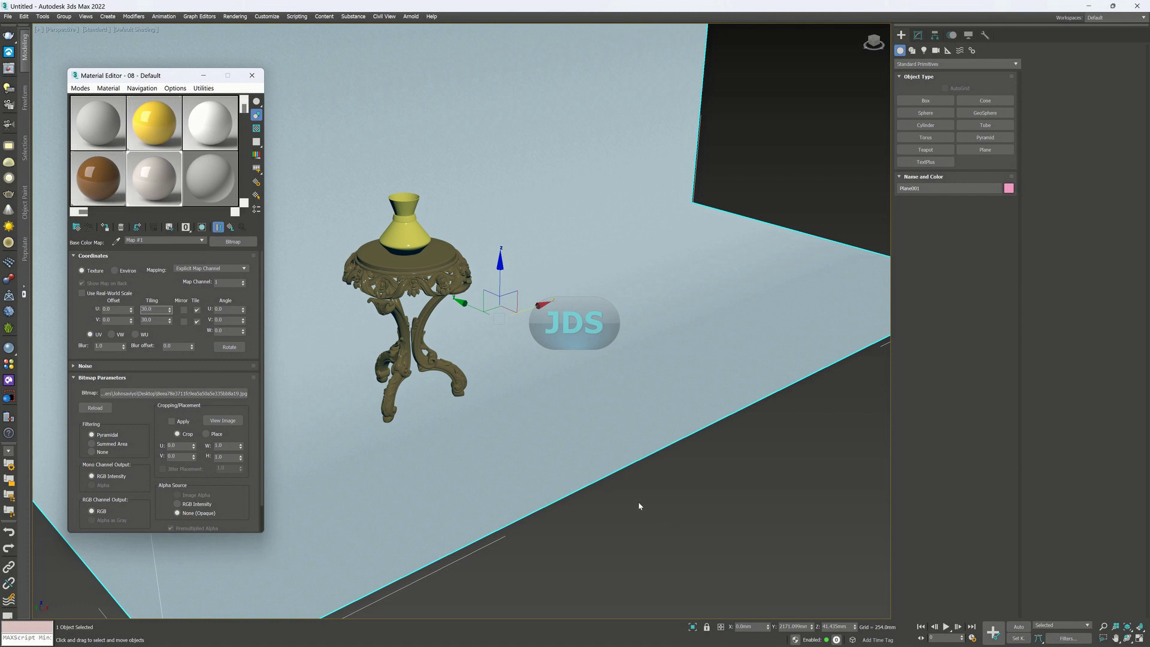
scroll(465, 398, up, 6)
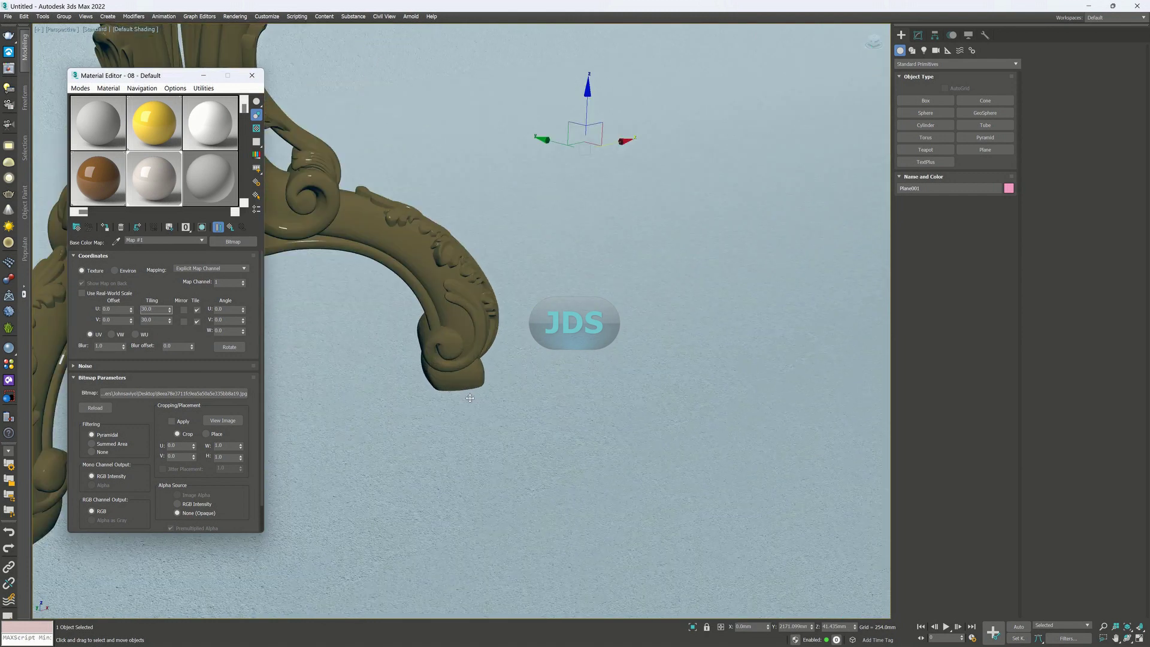
scroll(600, 395, down, 8)
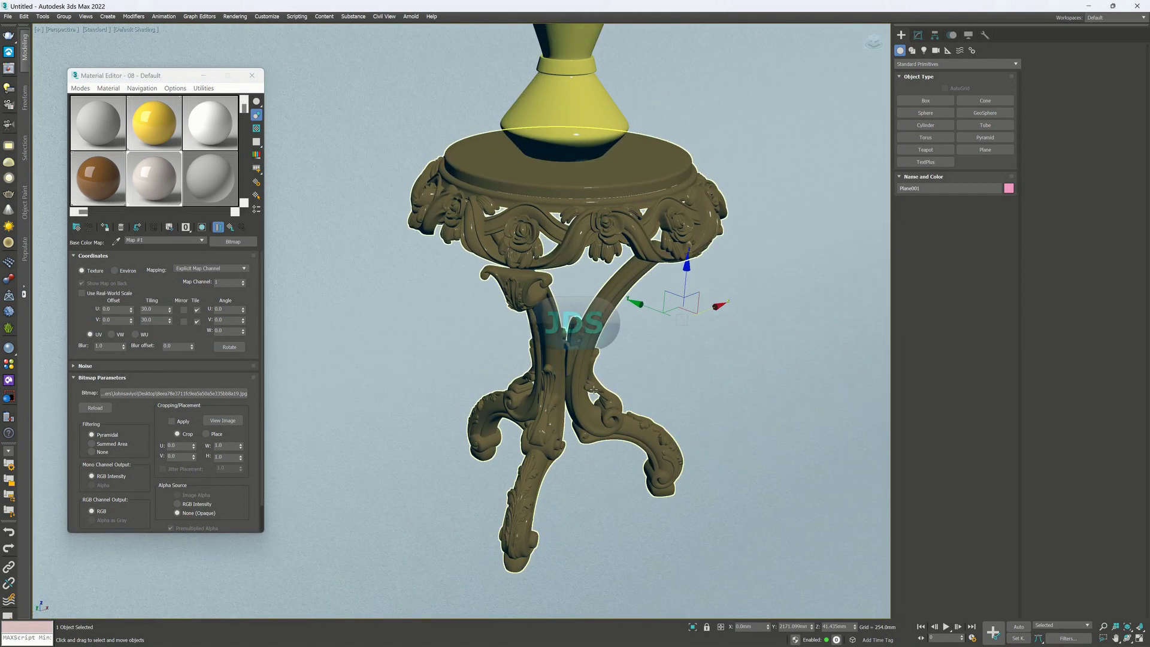
scroll(607, 384, down, 2)
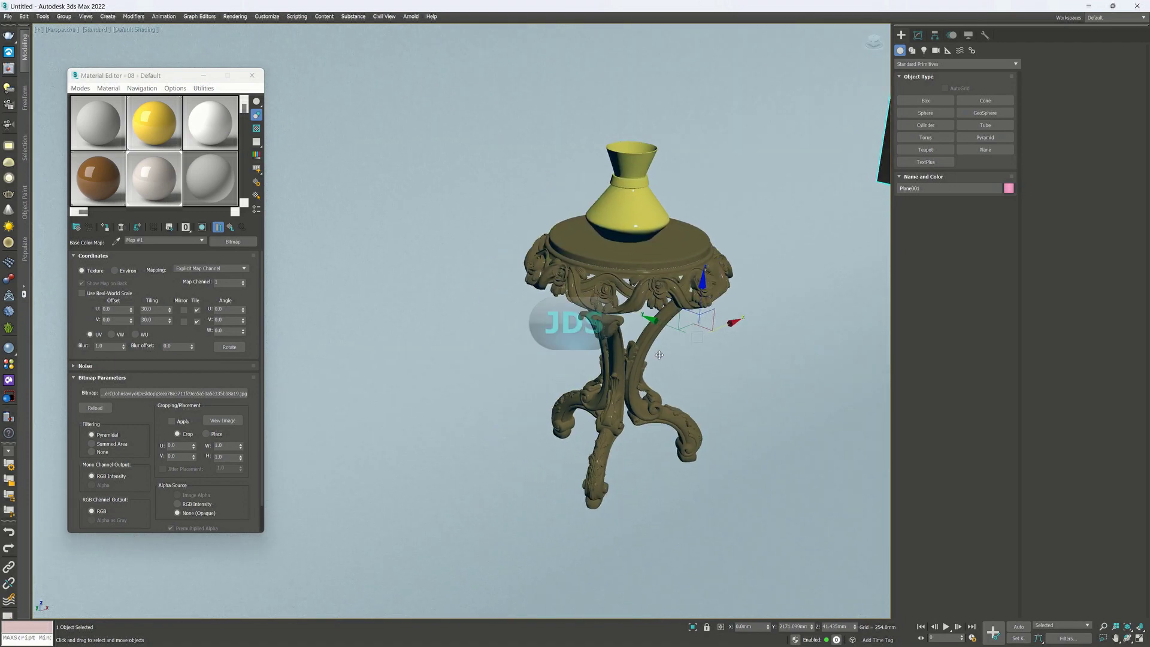
scroll(655, 372, up, 8)
scroll(656, 373, down, 10)
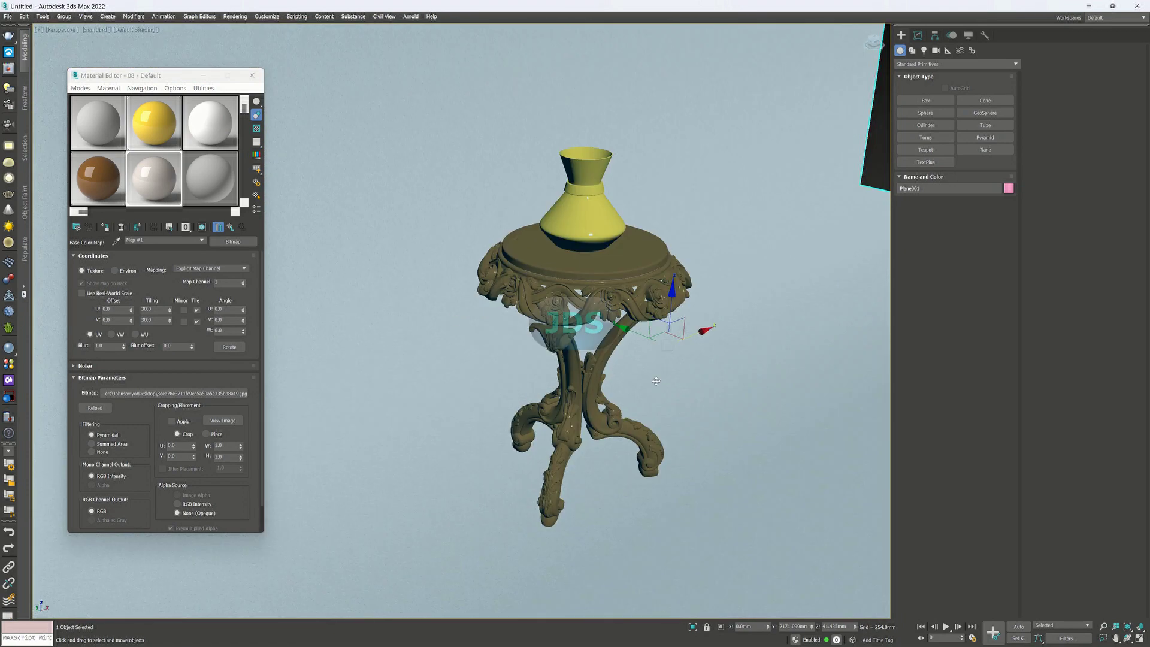
click(792, 237)
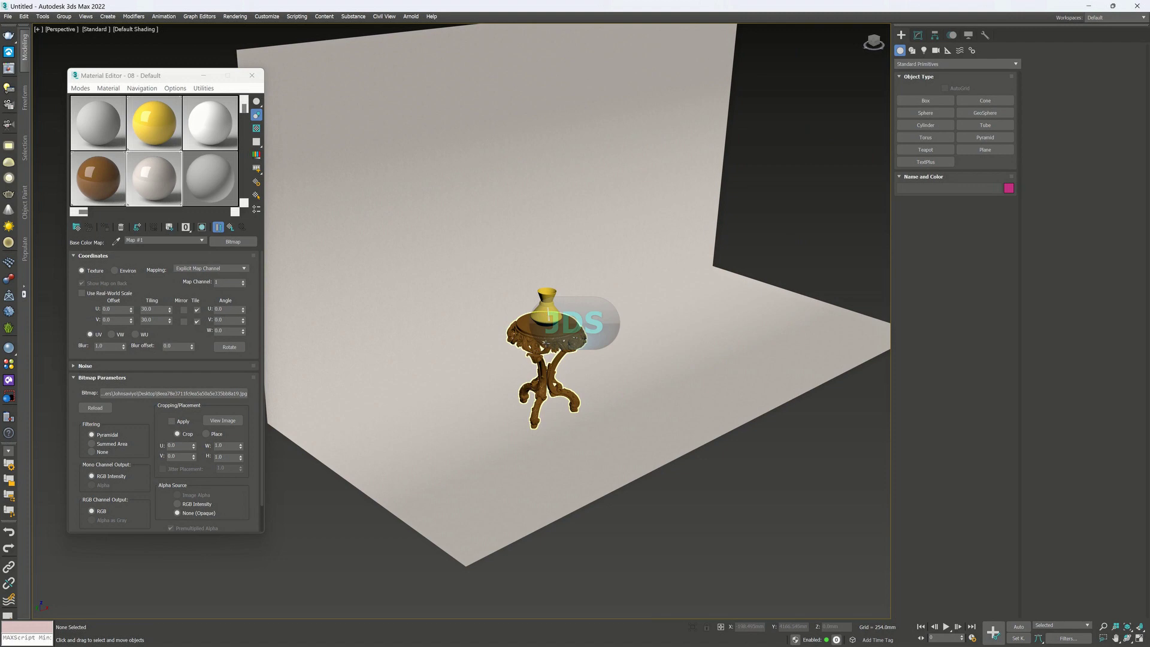
Orbit and zoom the Perspective view close to the carved table and yellow vase, then show the Lights creation options.
scroll(547, 358, up, 6)
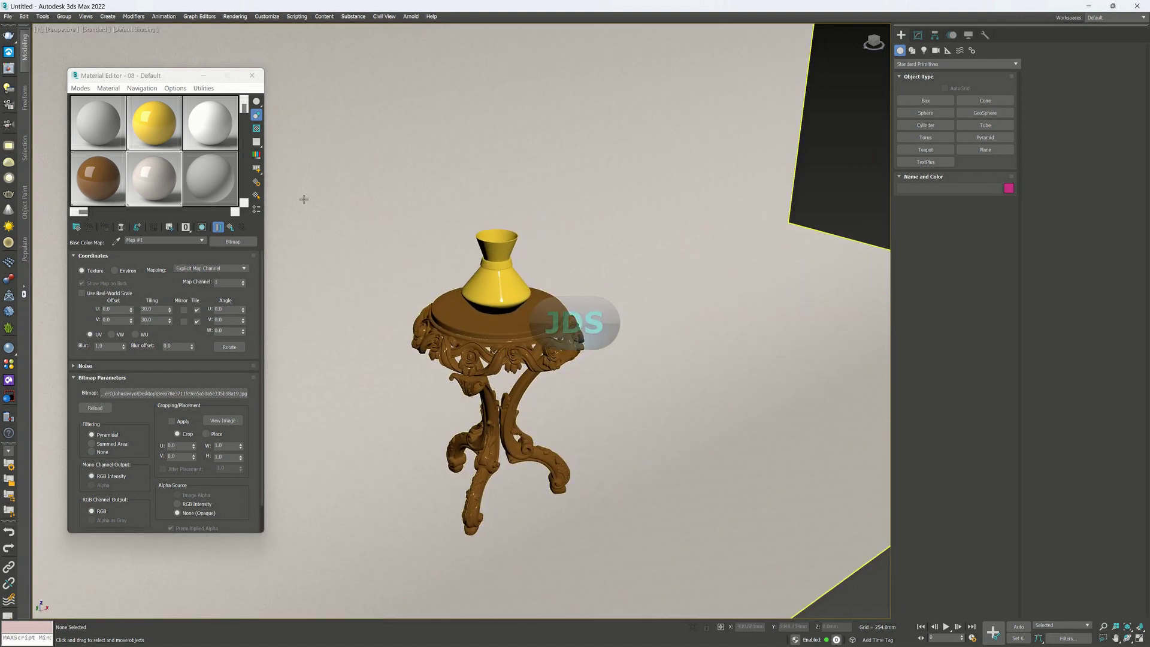
click(251, 75)
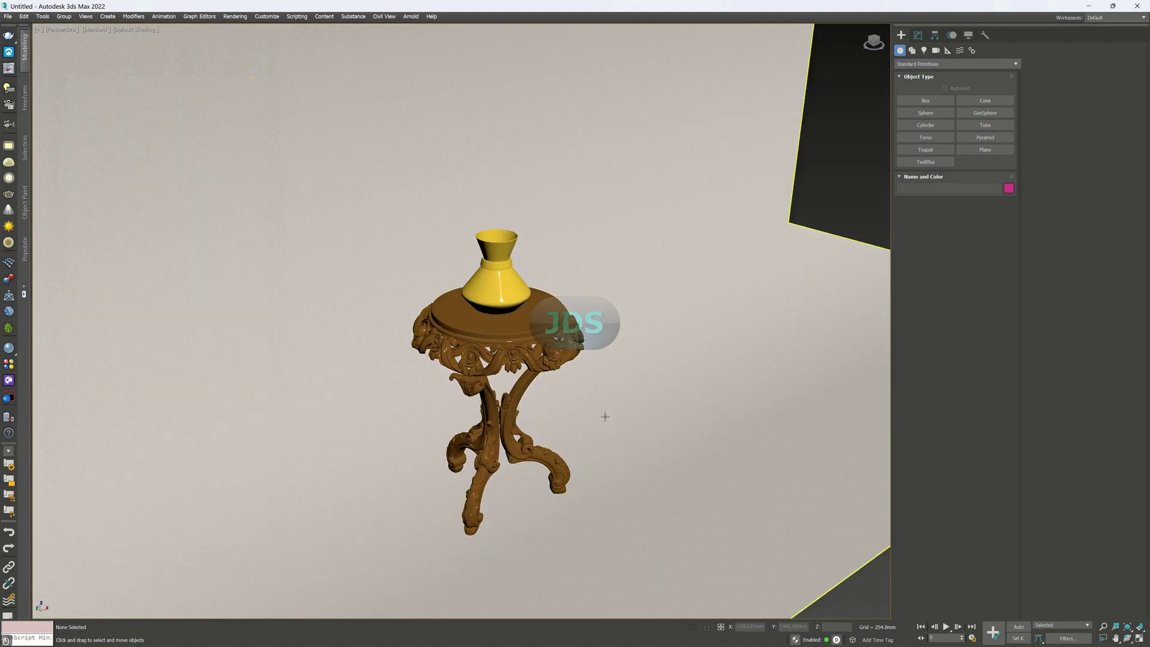
scroll(586, 429, up, 5)
scroll(547, 398, down, 6)
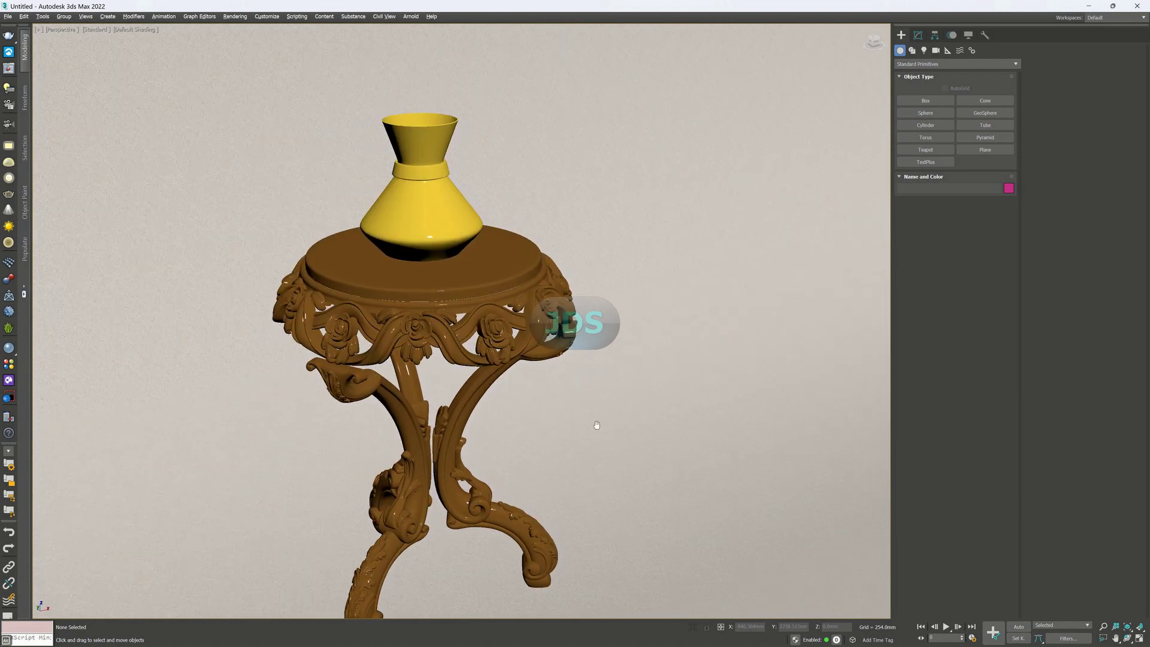
scroll(619, 465, up, 4)
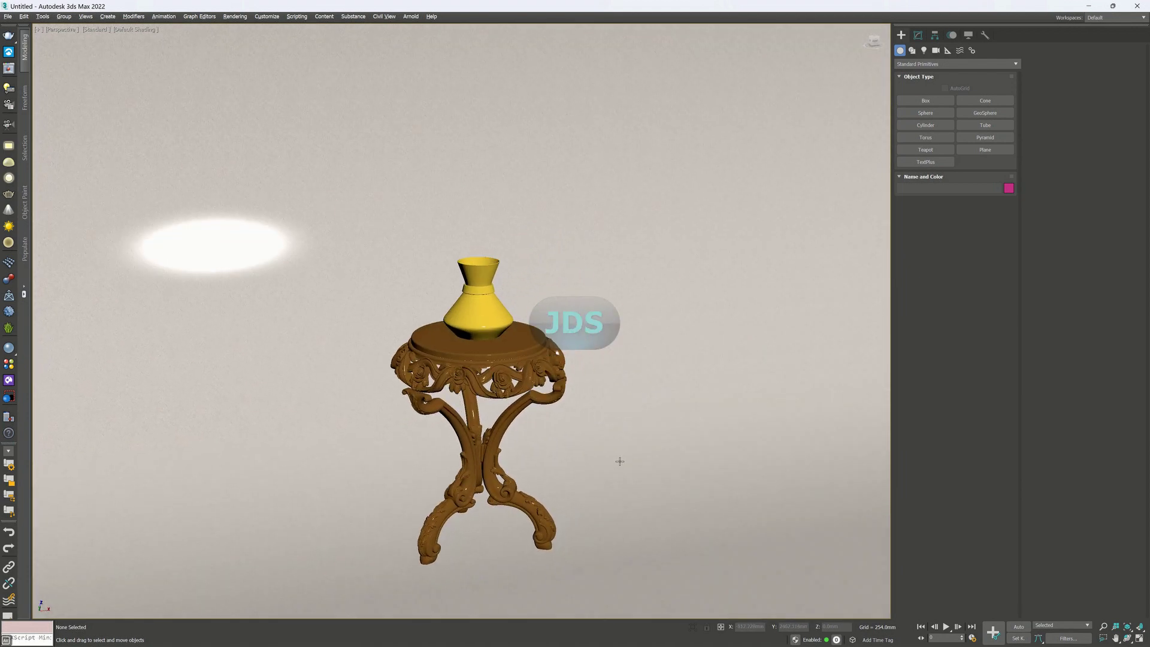
middle_drag(616, 467, 595, 384)
scroll(621, 361, up, 5)
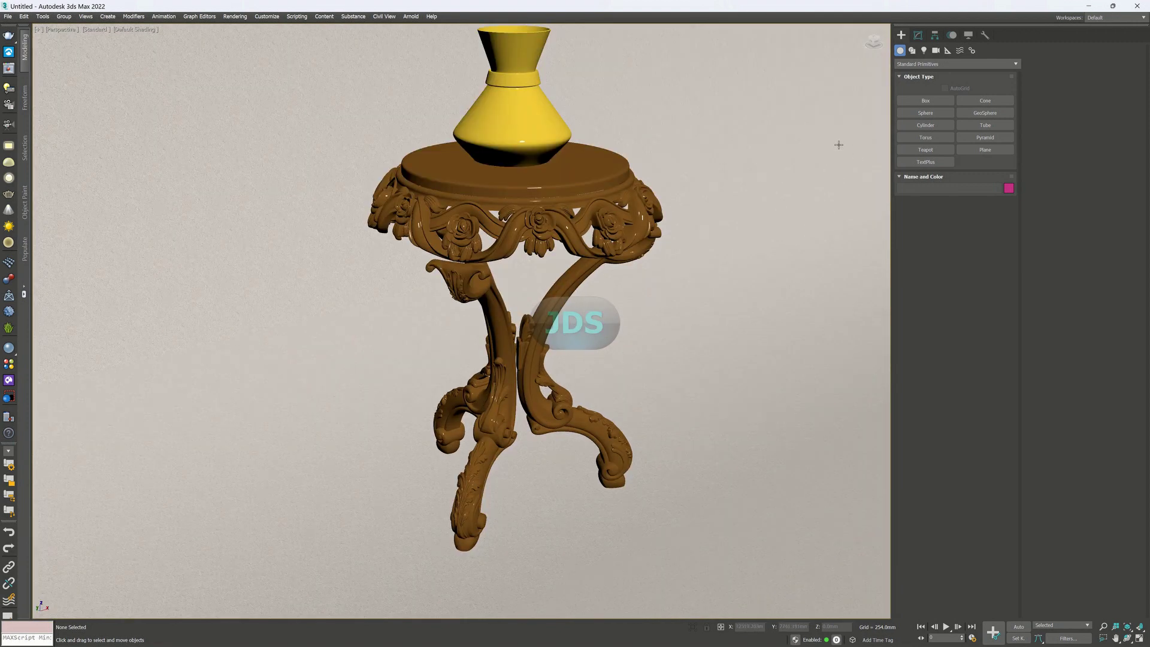
click(901, 53)
click(924, 54)
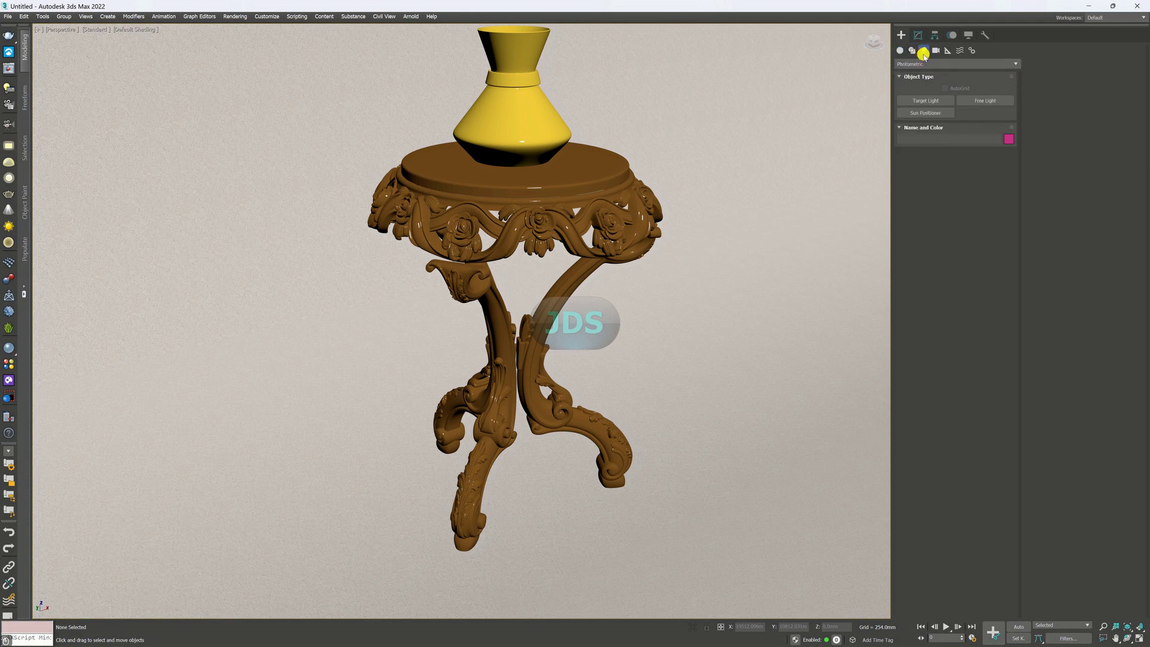
Switch the light family from Photometric to VRay and start a VRayLight in Top view.
click(932, 101)
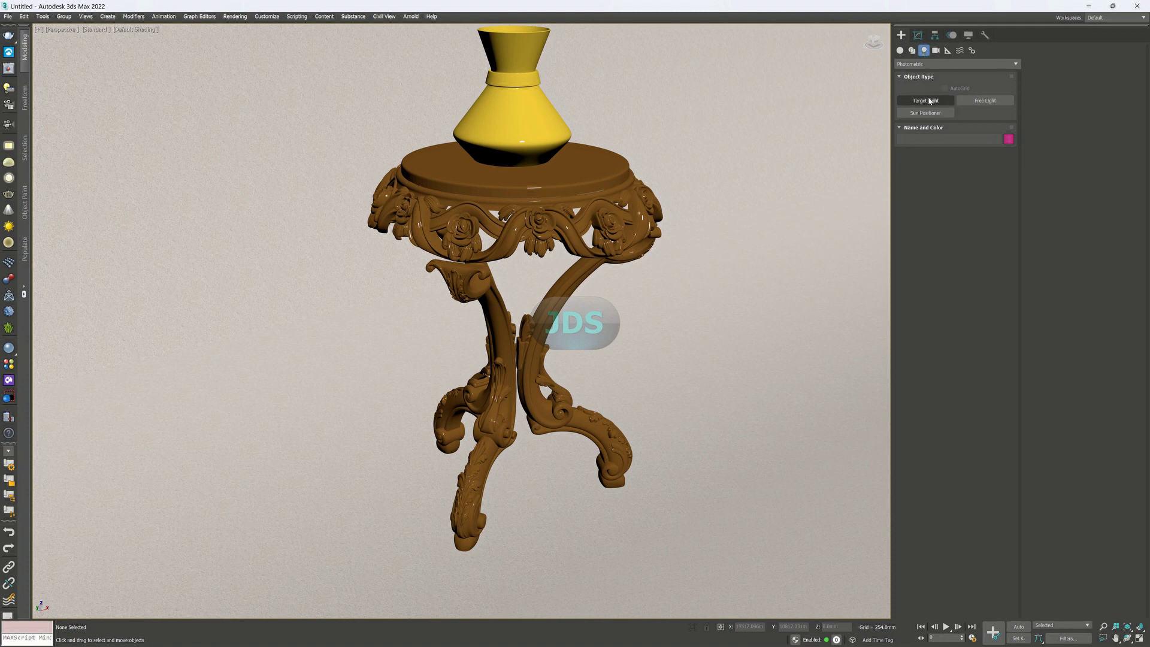
click(950, 100)
click(1016, 64)
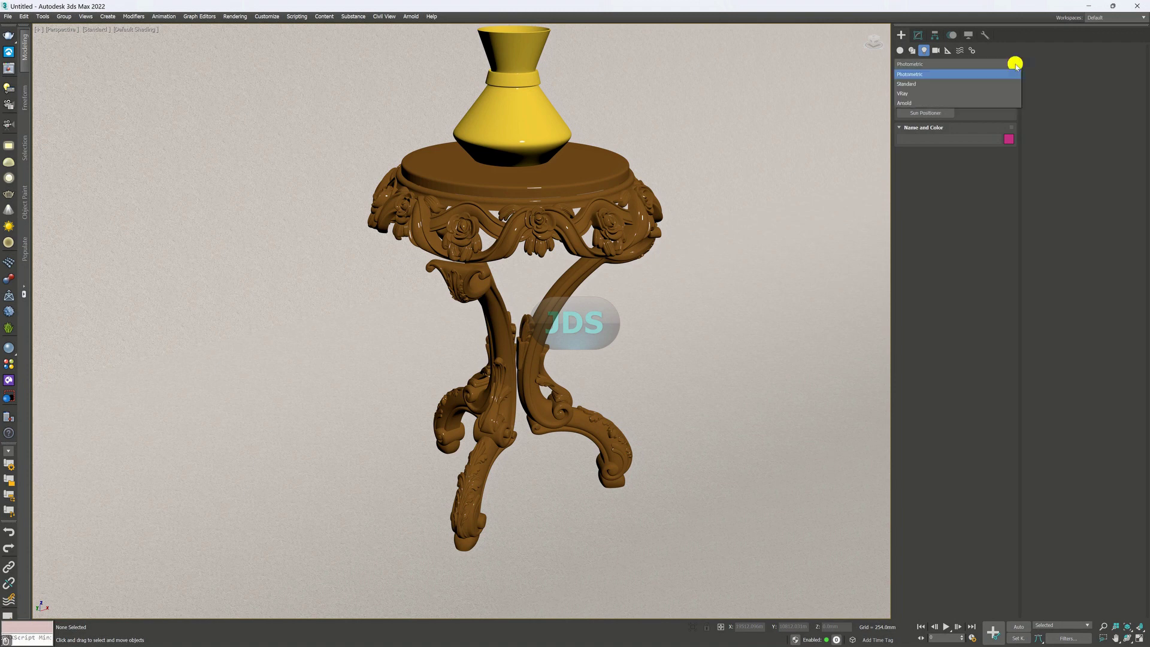
click(919, 95)
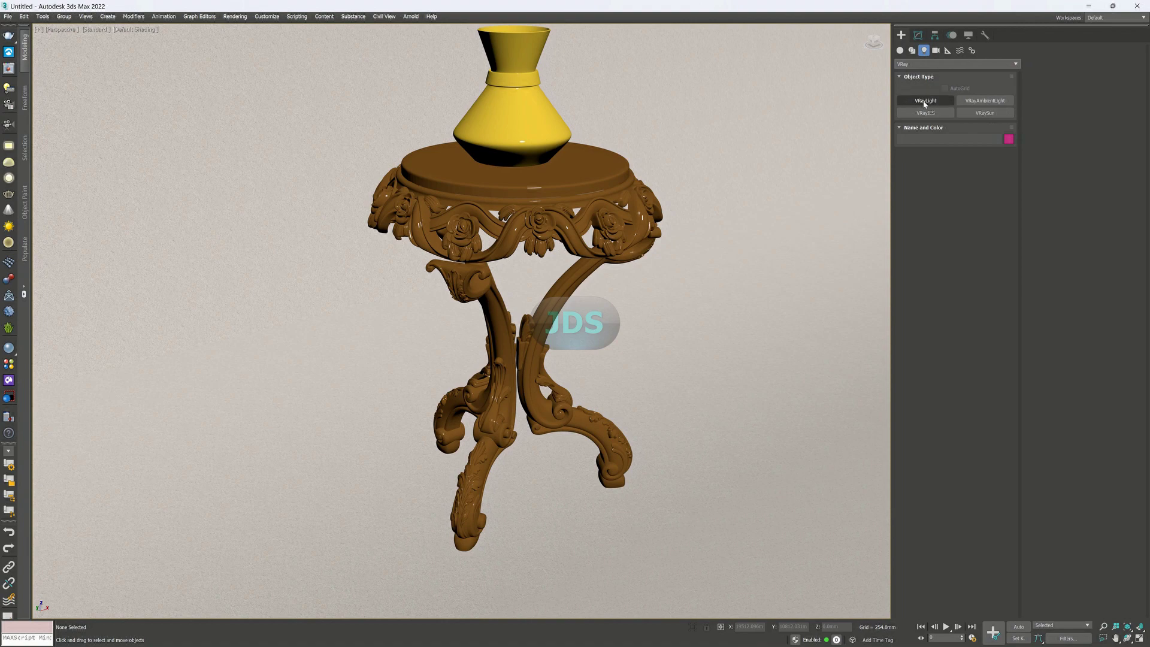
click(925, 102)
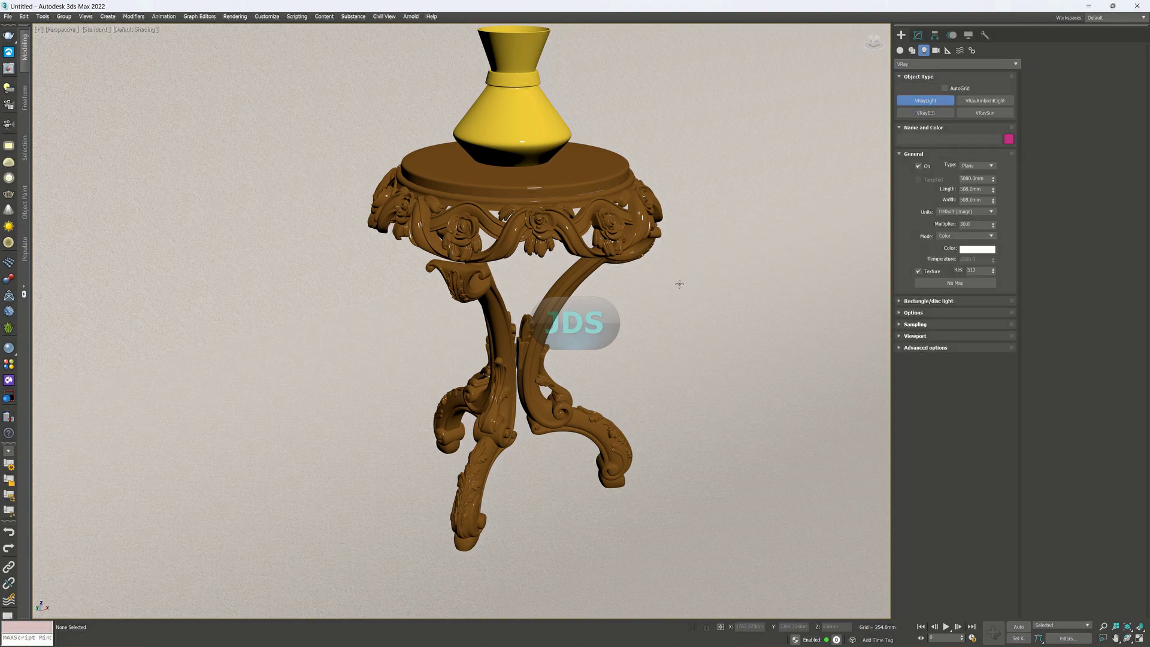
key(t)
scroll(552, 252, down, 8)
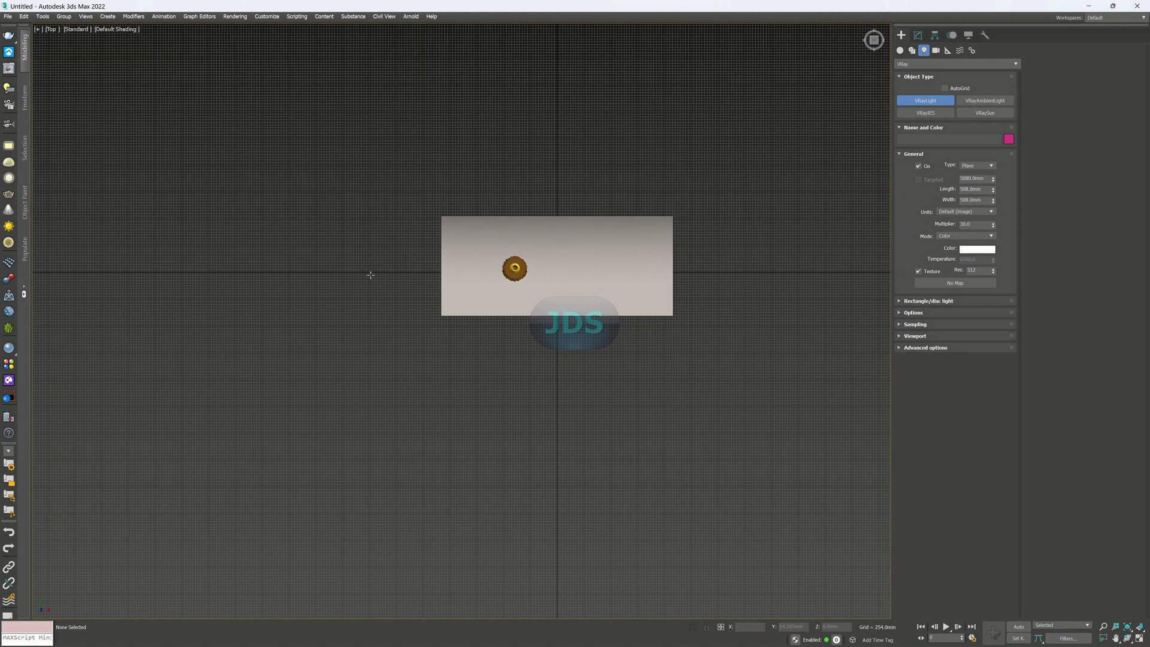
Draw a plane VRayLight left of the table in Top view and raise it in Front view.
drag(376, 246, 439, 292)
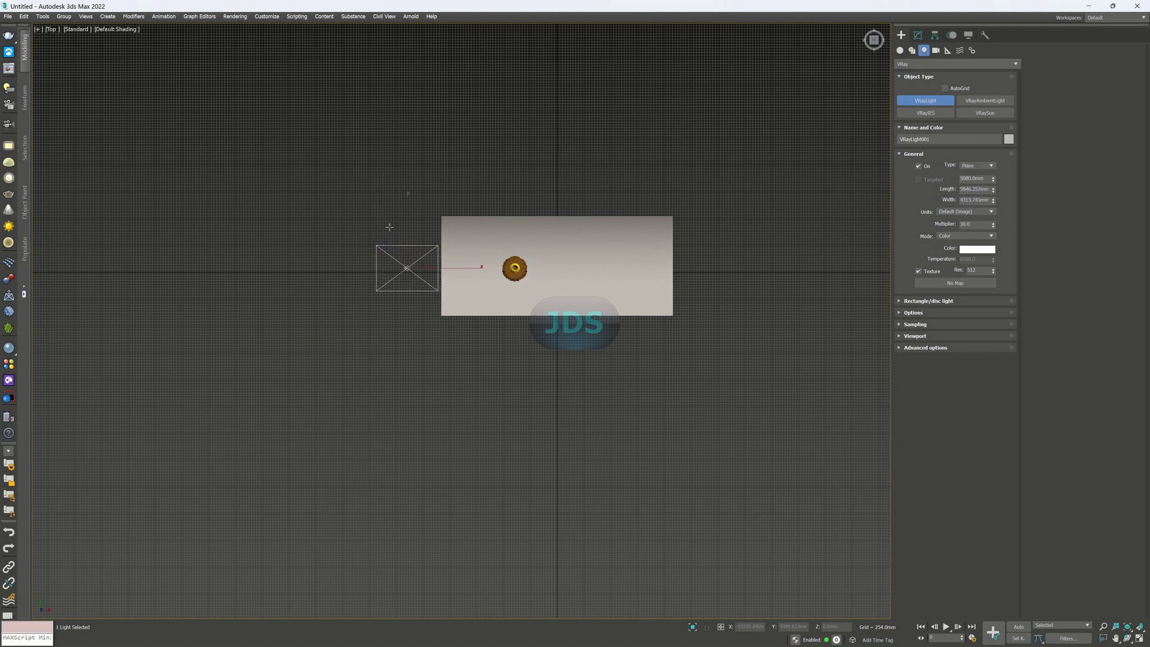
right_click(367, 200)
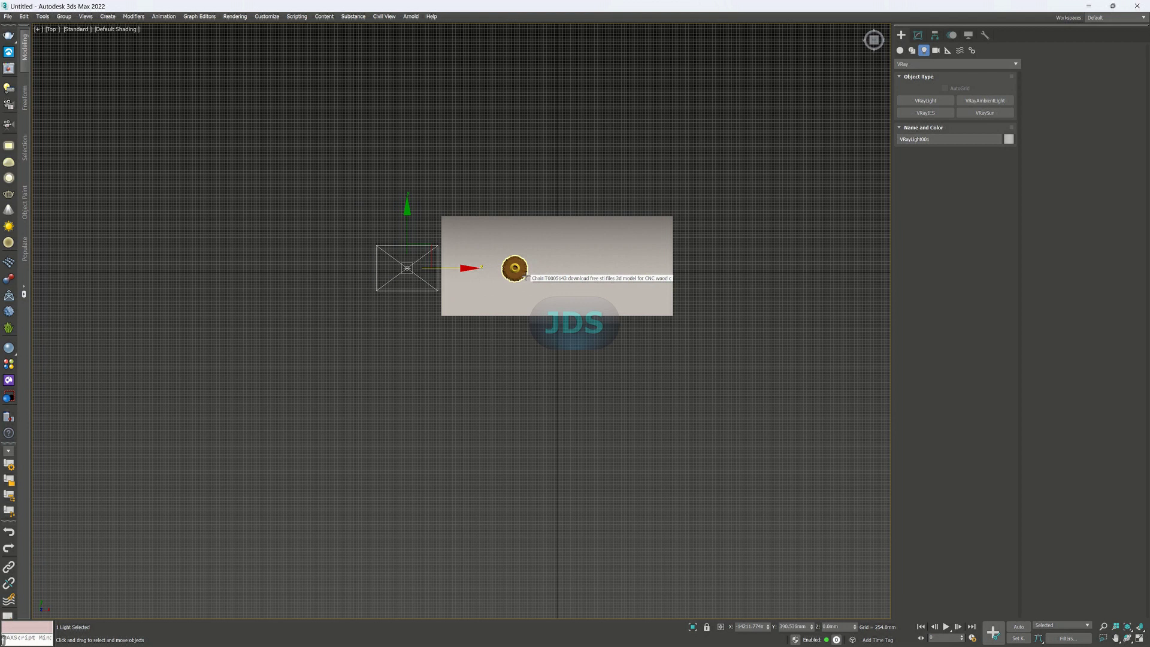
key(f)
drag(310, 263, 321, 154)
Tilt the light 40° down toward the table and deselect it.
key(e)
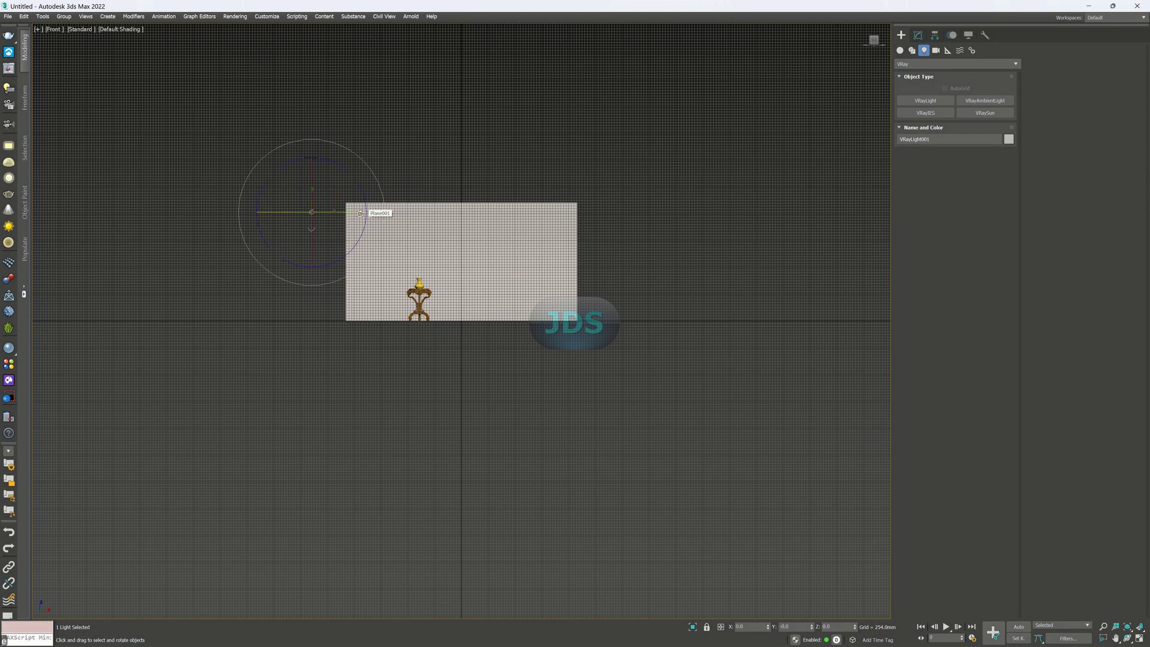
drag(352, 243, 356, 231)
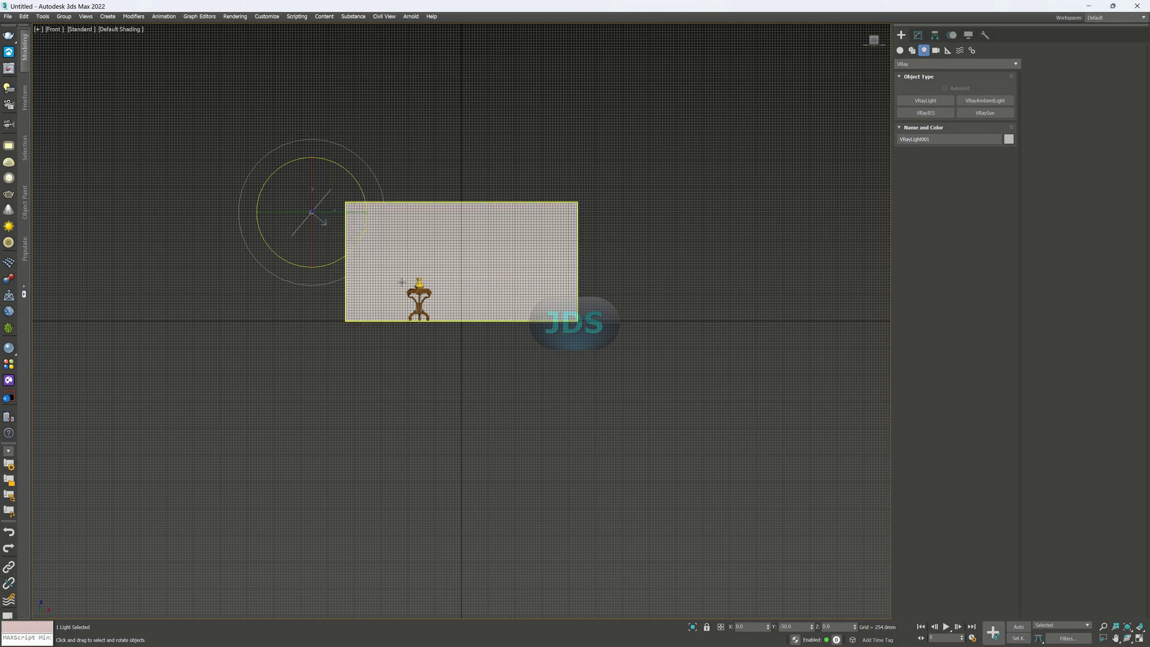
scroll(320, 234, up, 8)
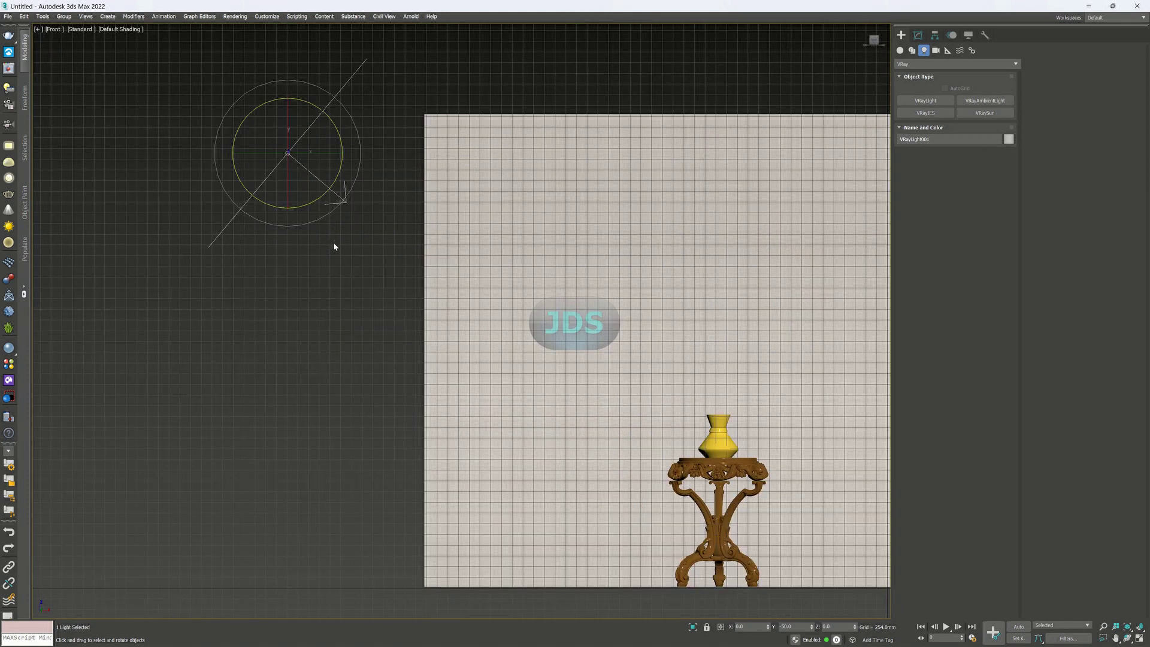
scroll(315, 237, down, 3)
click(431, 123)
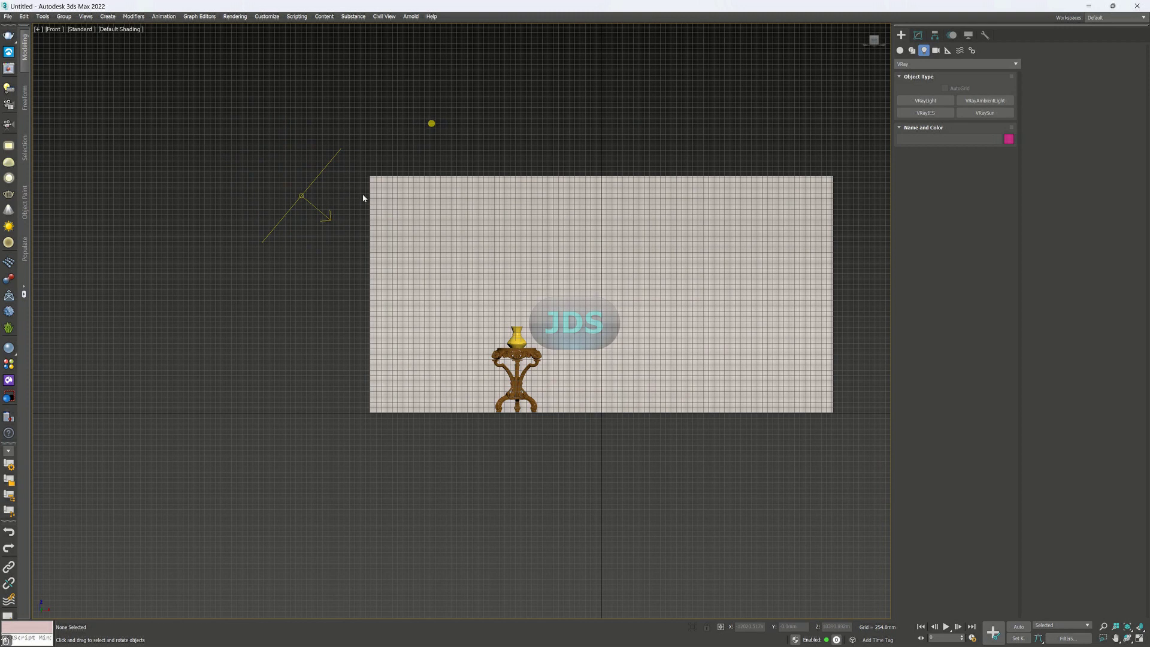
click(867, 30)
Zoom and pan the perspective view until the carved table and yellow vase are centred.
scroll(479, 269, down, 4)
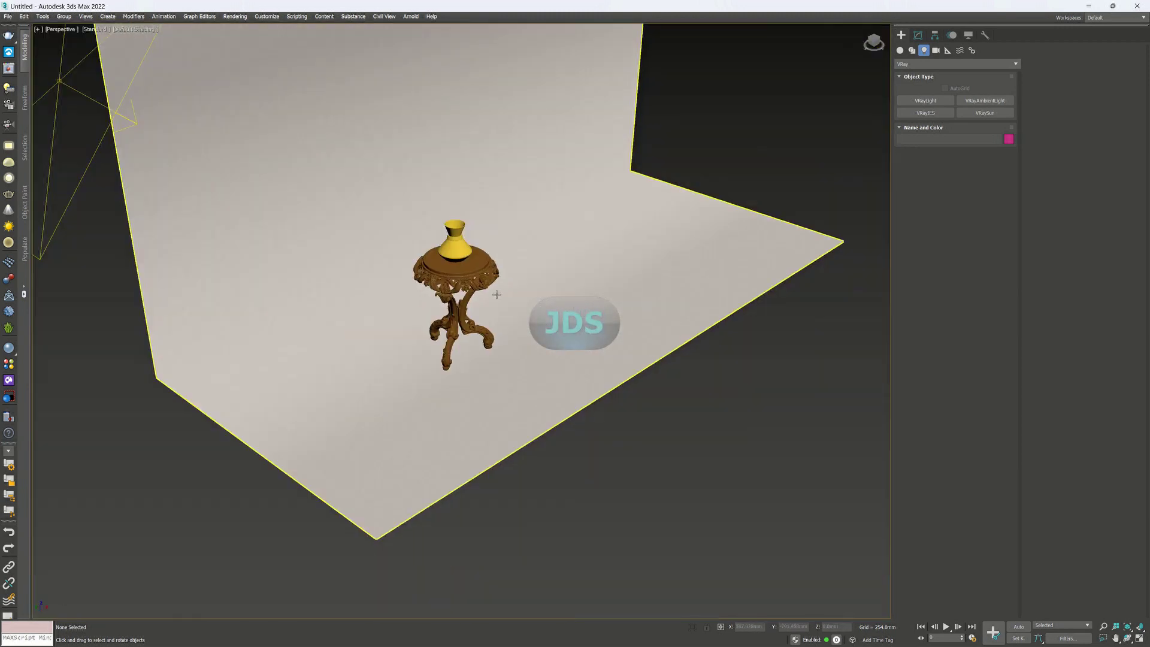
scroll(500, 290, up, 6)
scroll(623, 286, up, 3)
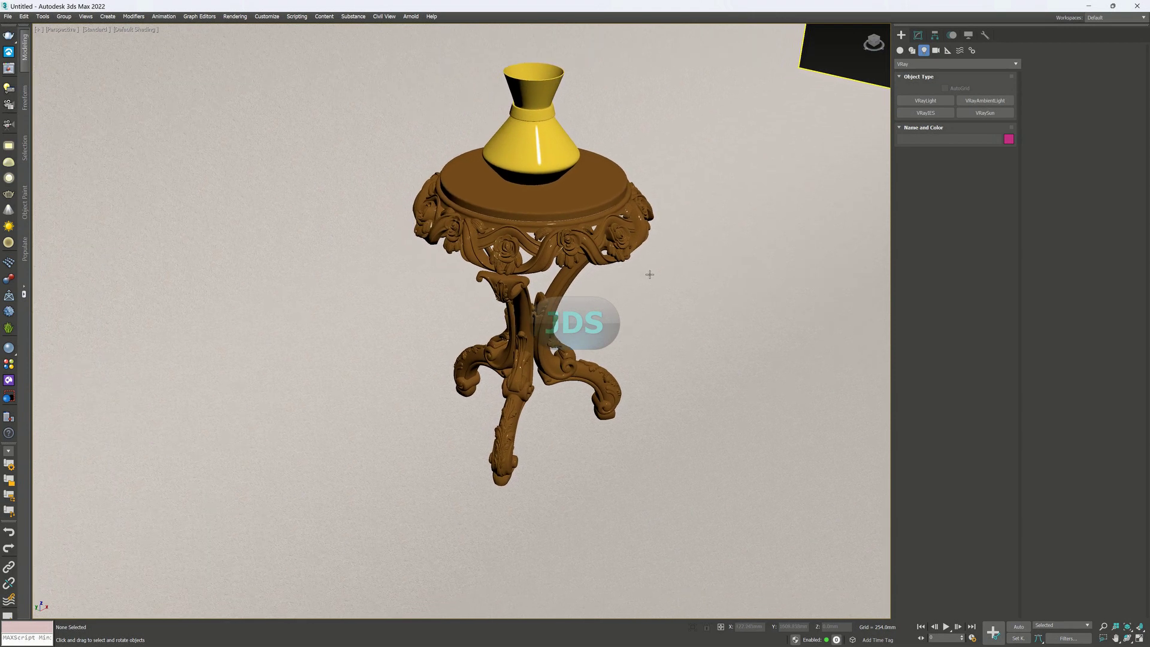
scroll(649, 275, down, 4)
scroll(635, 277, up, 1)
scroll(620, 286, up, 4)
middle_drag(620, 286, 628, 339)
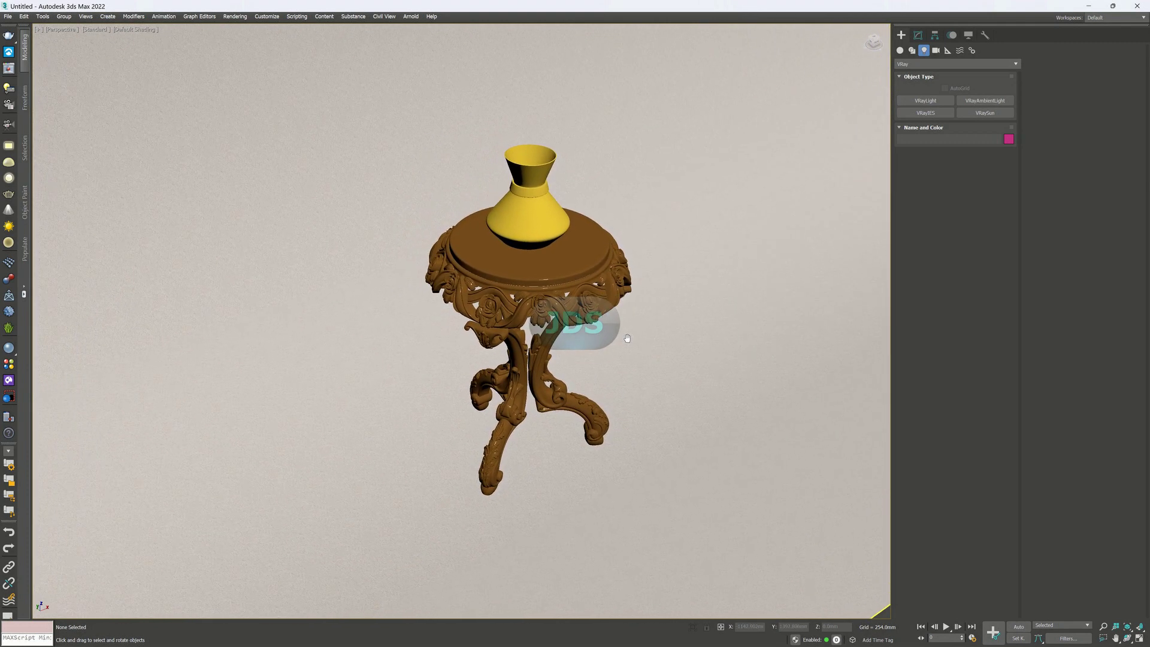
scroll(627, 338, up, 4)
scroll(632, 358, down, 4)
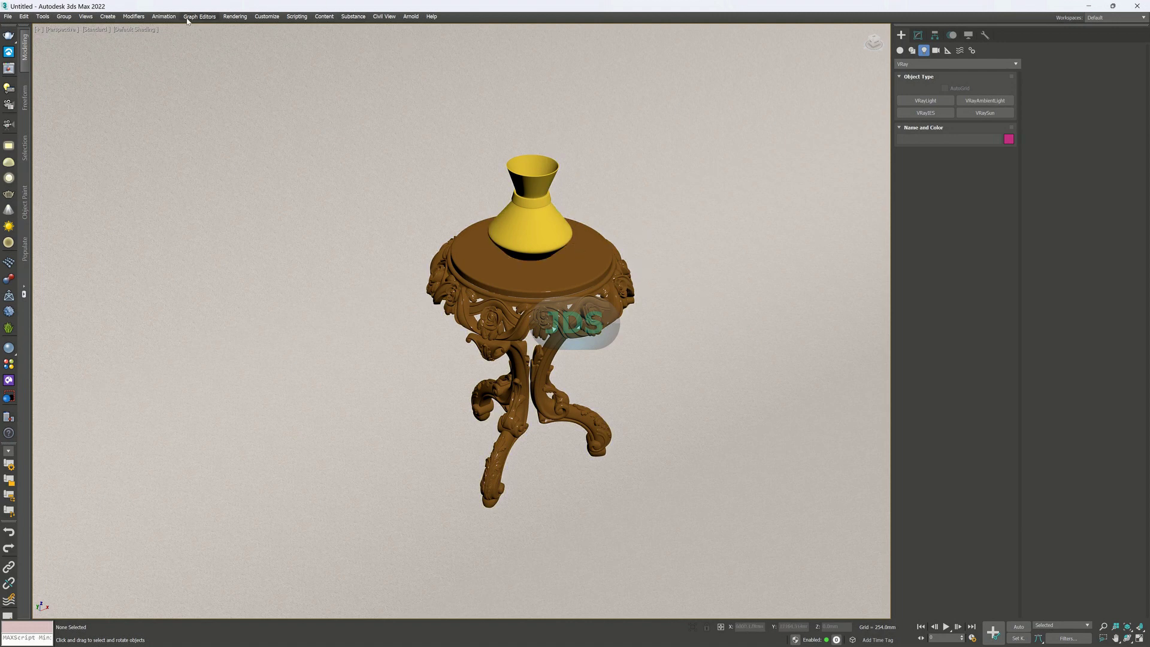
click(233, 16)
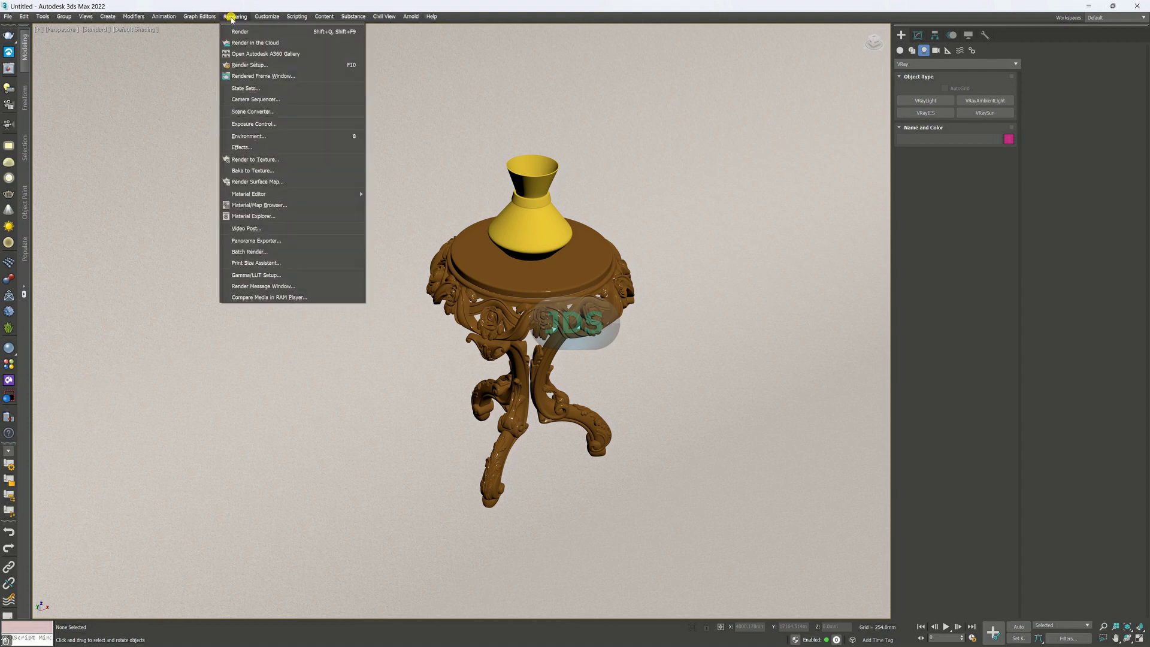
Open Render Setup, move it clear of the model, and expand Assign Renderer.
click(244, 63)
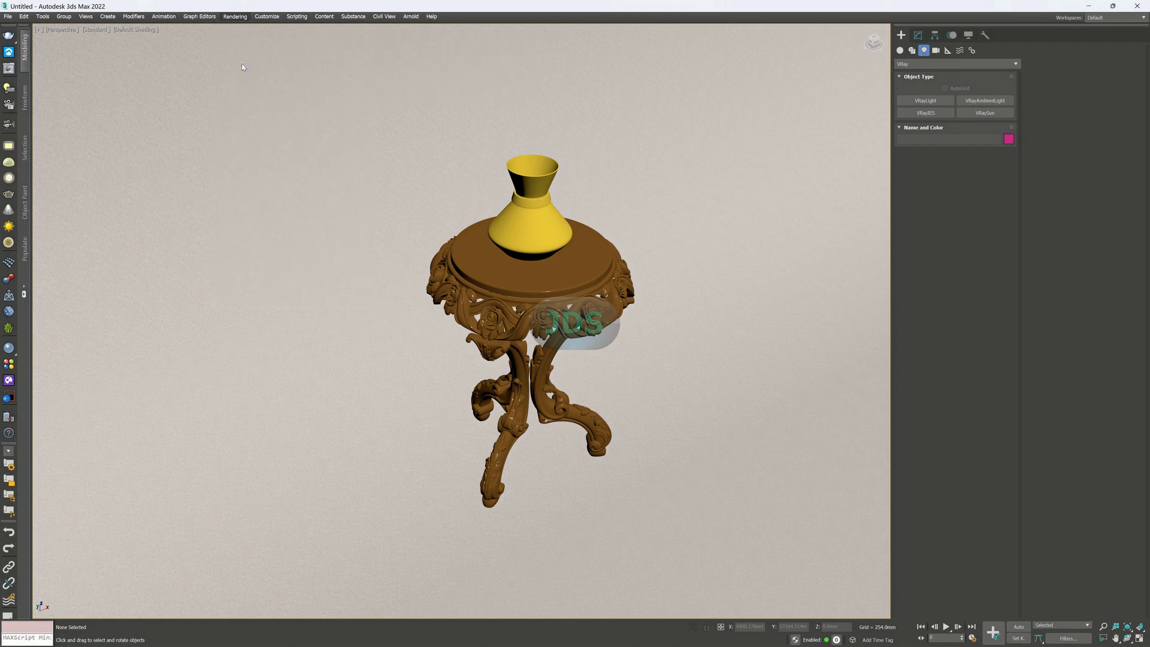
drag(692, 39, 252, 50)
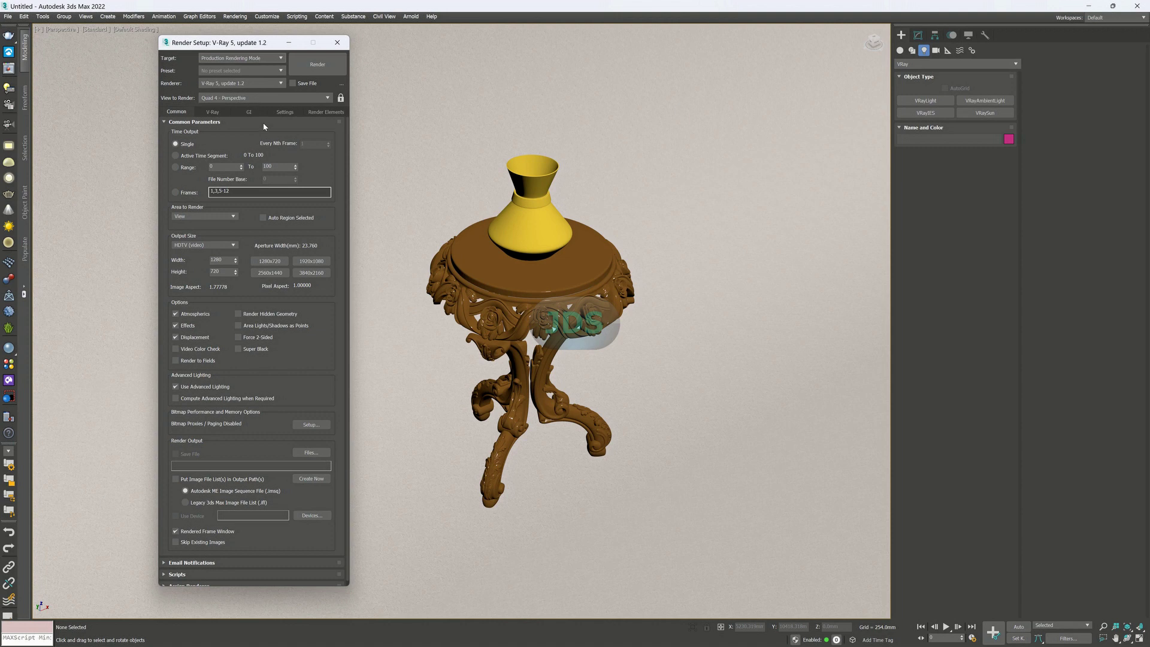
scroll(287, 174, down, 1)
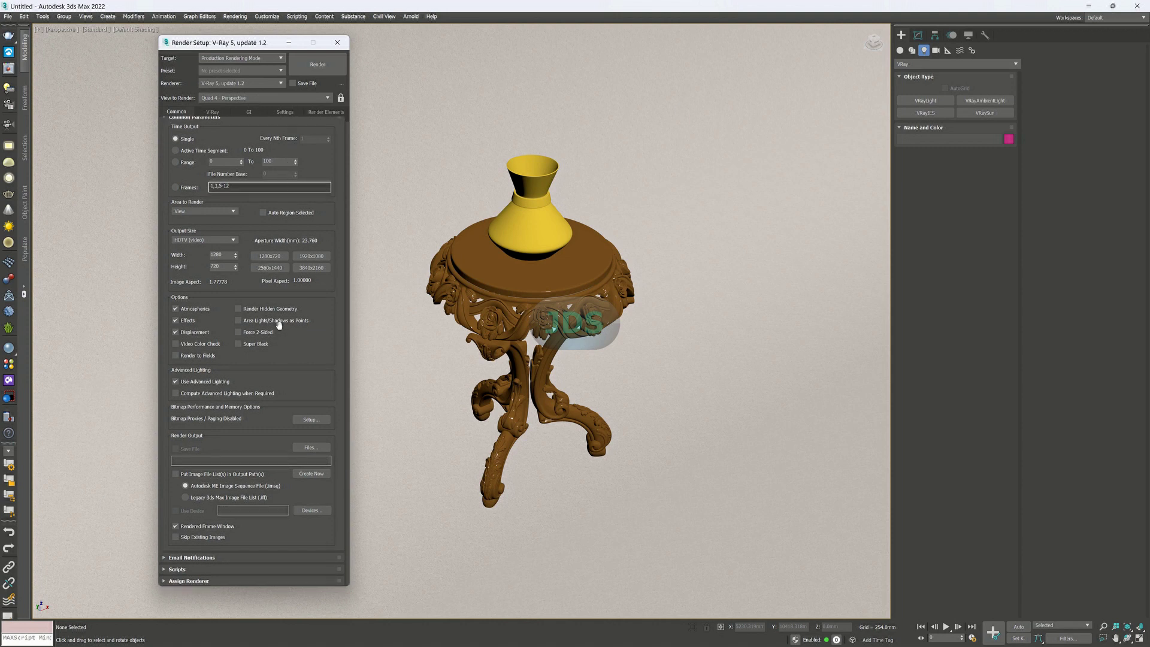
click(188, 581)
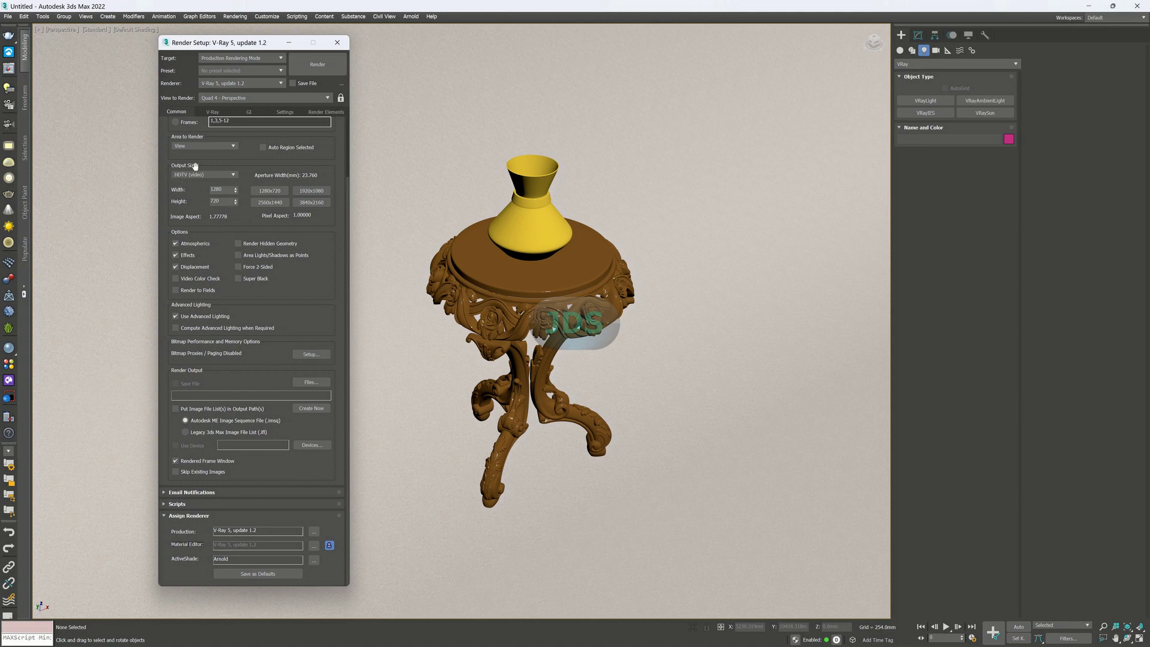
Keep the HDTV (video) preset, choose the 3840x2160 output size, and start the render.
click(233, 174)
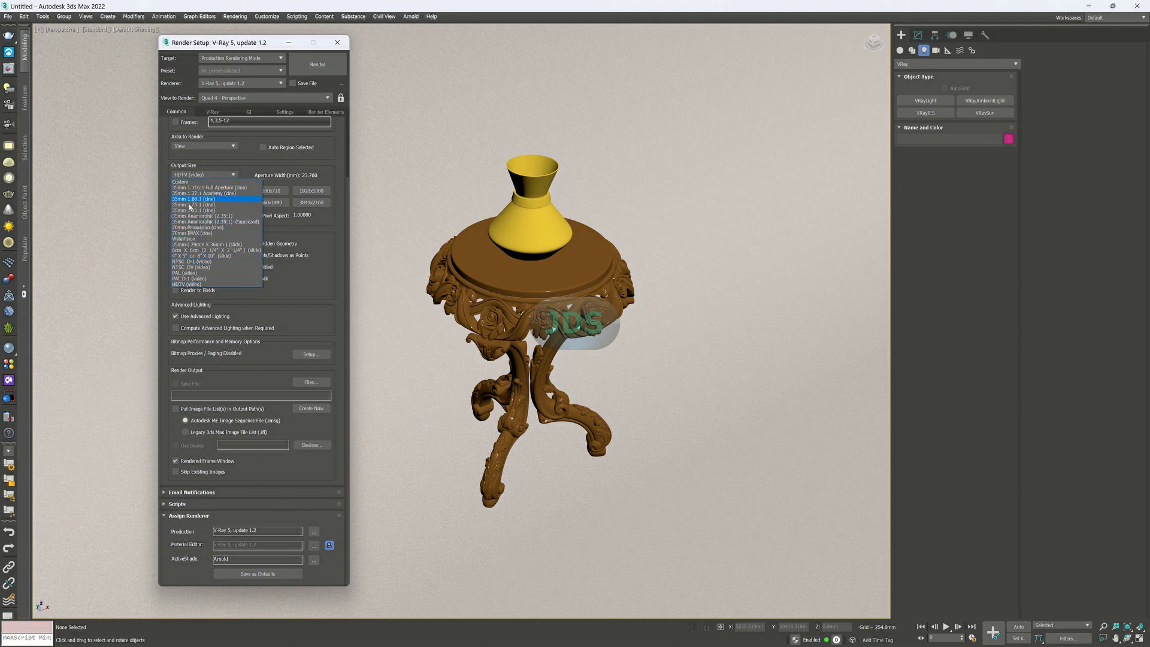
click(188, 286)
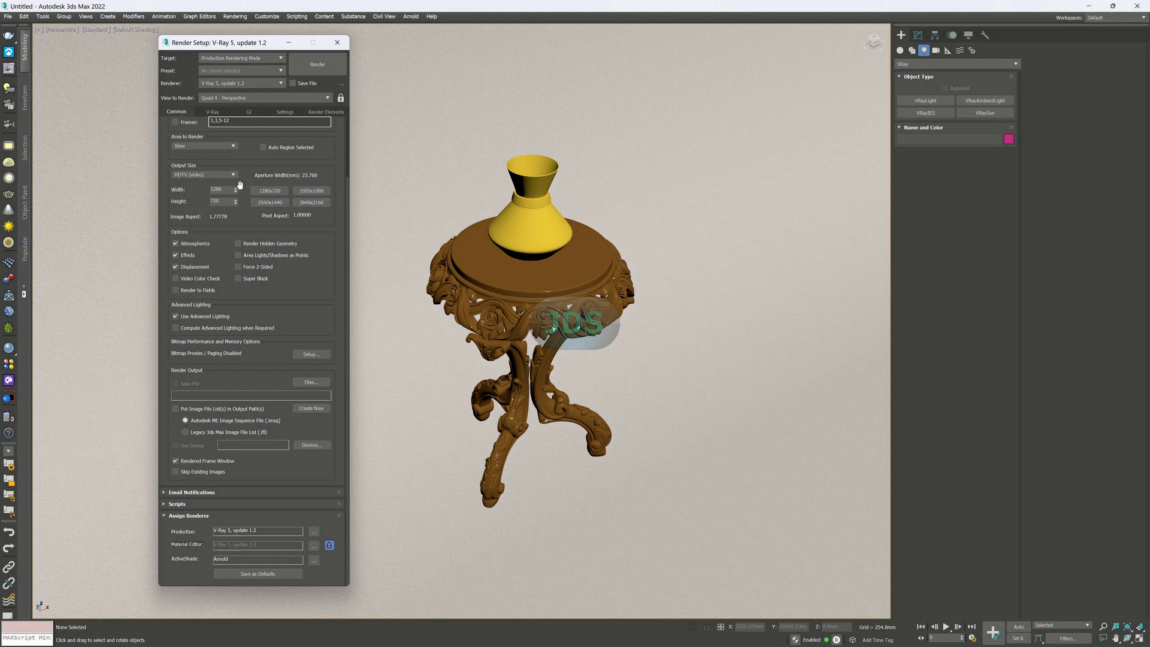
click(313, 204)
click(322, 68)
click(318, 66)
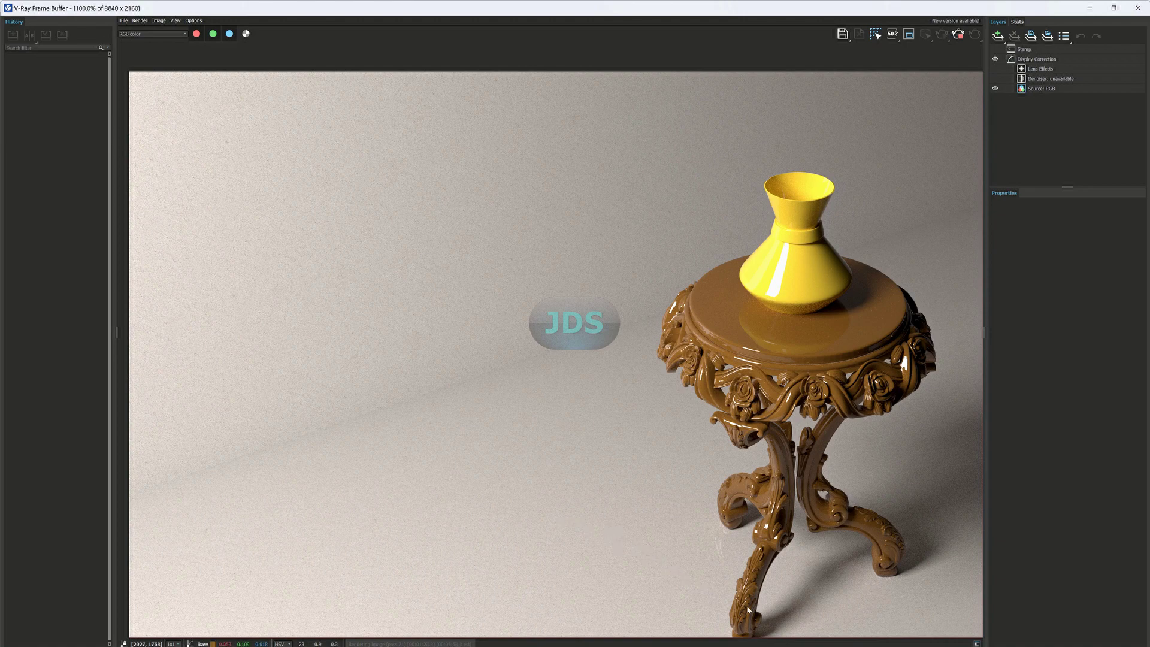
Wait for the 3840 × 2160 V-Ray render of the vase and table to finish.
click(768, 627)
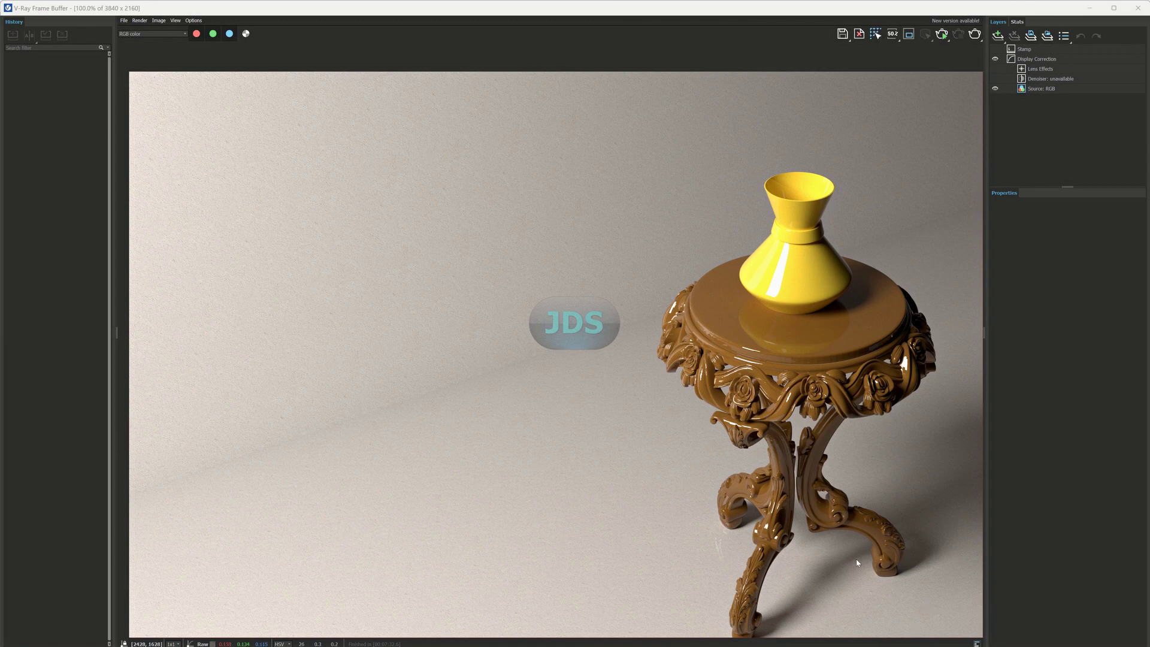
click(910, 624)
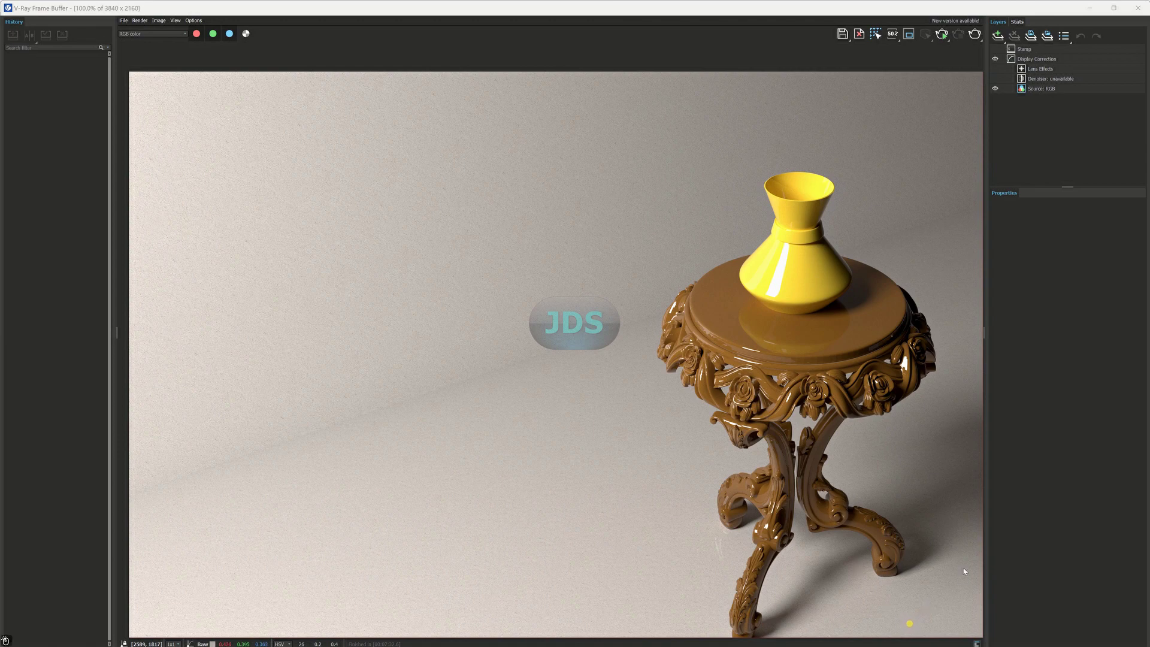